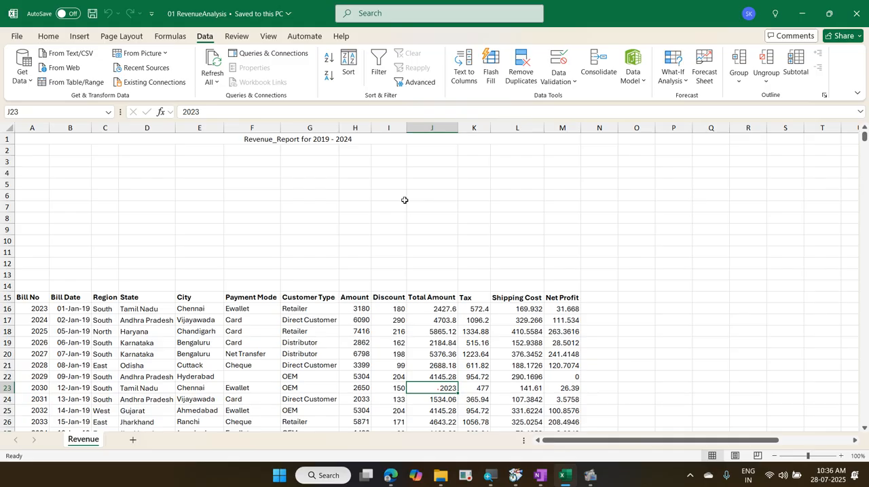
Step: Close the revenue analysis workbook and create a new blank workbook
key(ctrl+w)
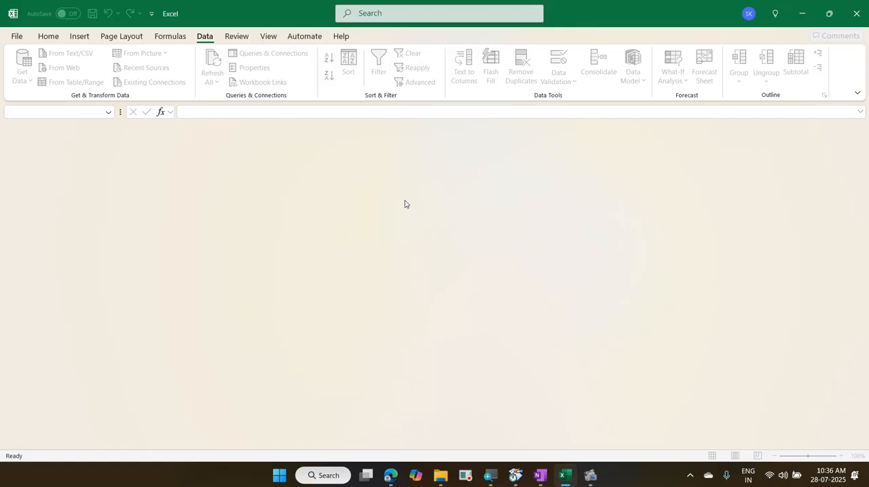
click(16, 38)
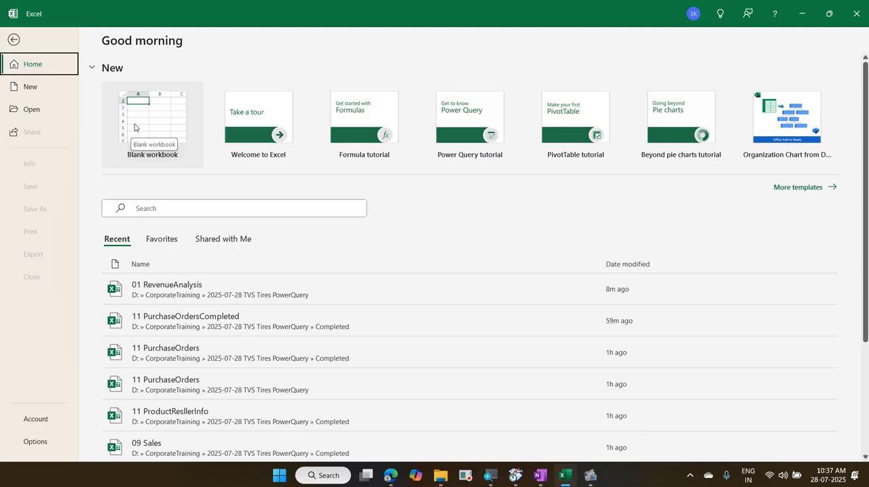
click(134, 127)
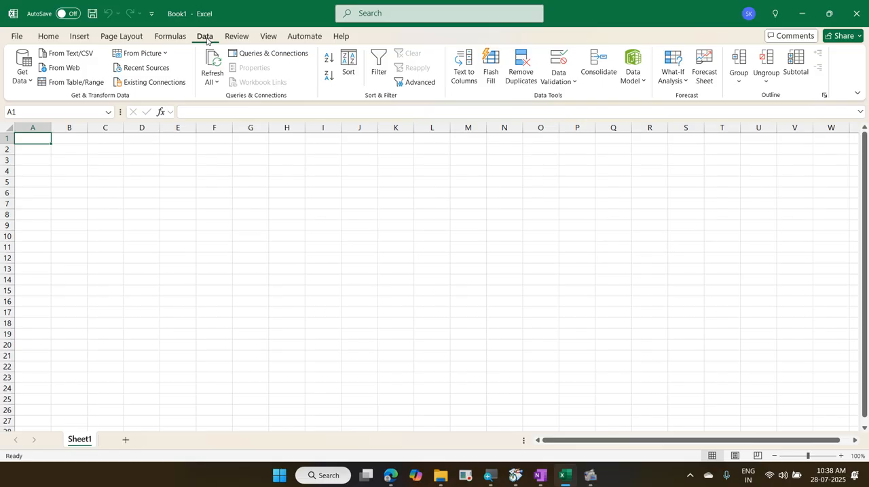
click(26, 76)
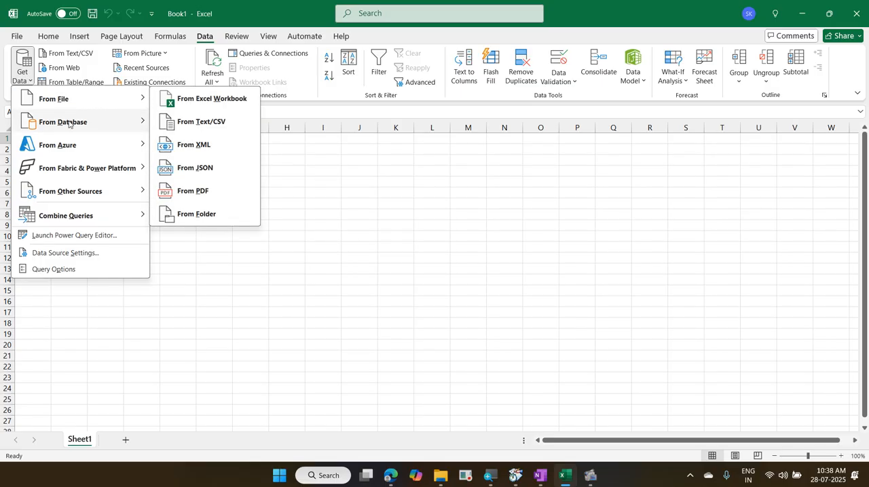
mouse_move(71, 126)
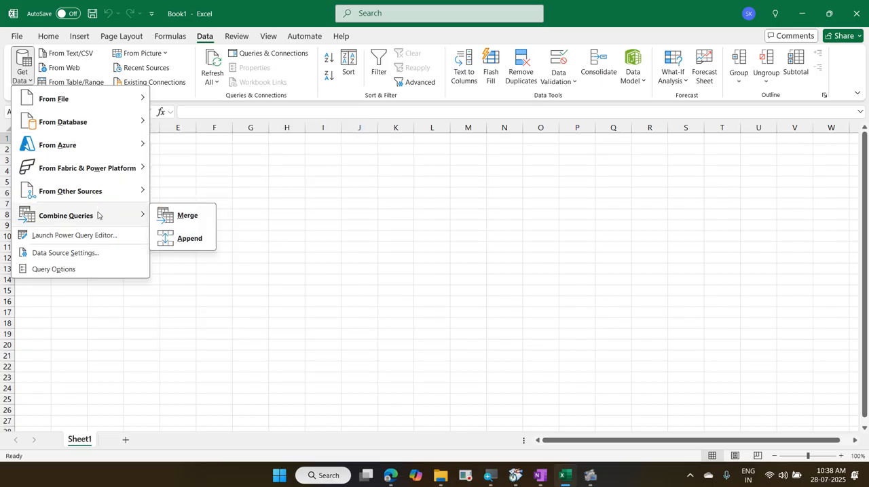
mouse_move(103, 106)
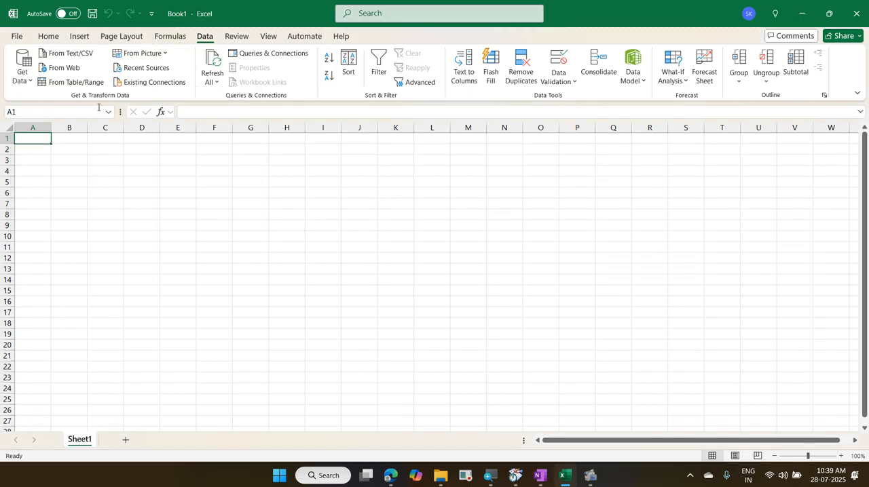
Step: Import the Excel workbook 01 RevenueAnalysis from the 2025-07-28 TVS Tires PowerQuery folder as a data source
click(22, 68)
mouse_move(83, 100)
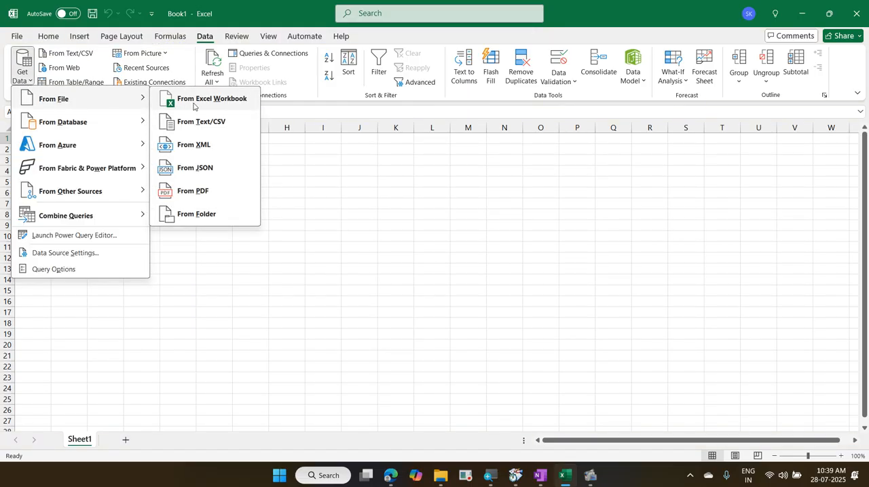
click(195, 102)
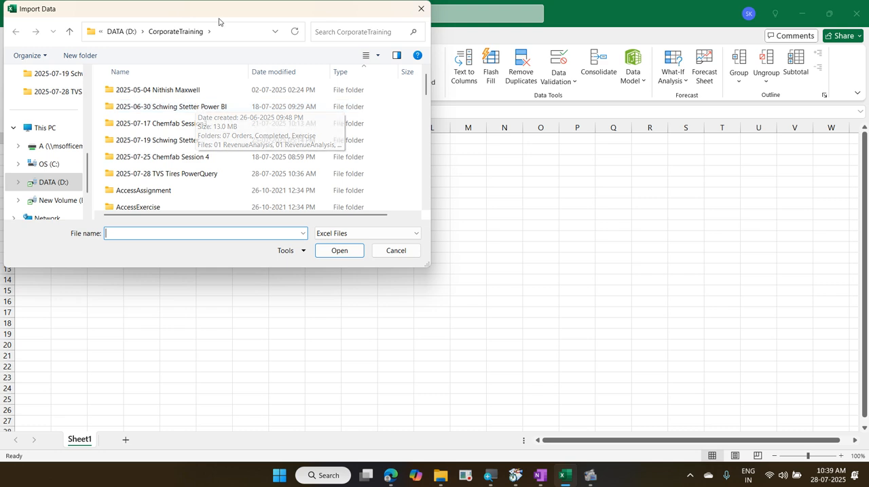
double_click(202, 174)
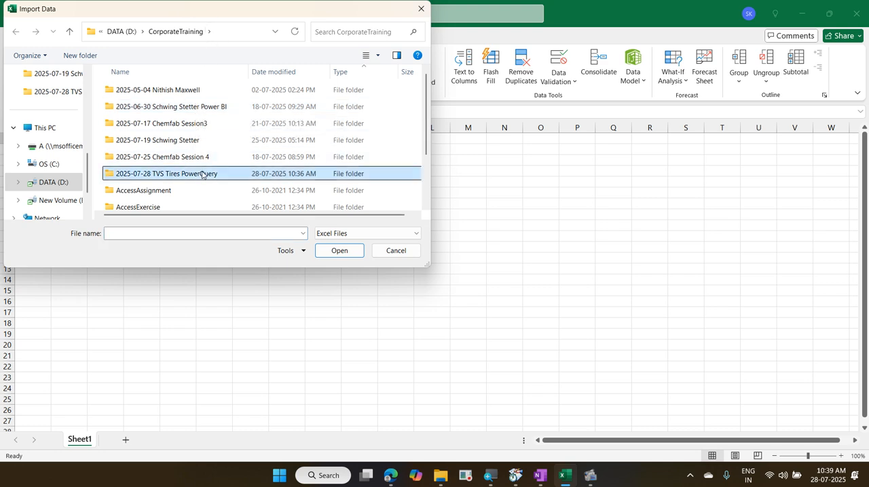
click(168, 124)
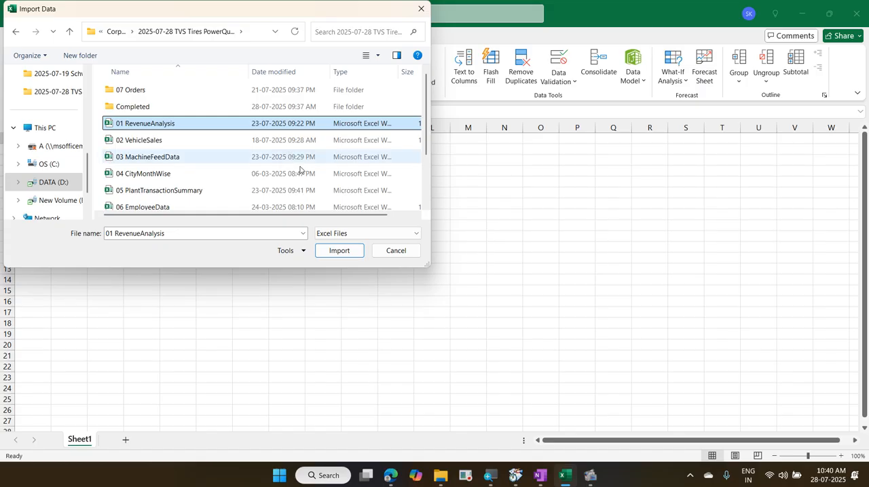
click(332, 258)
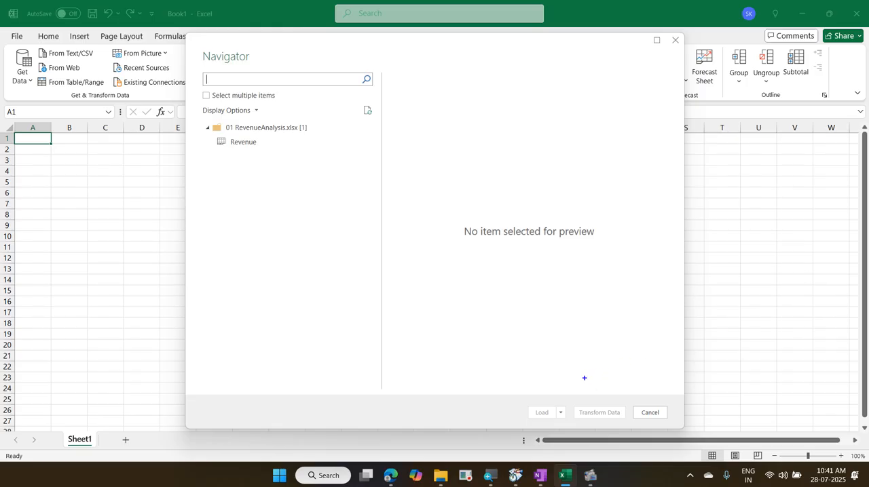
mouse_move(520, 396)
mouse_down()
mouse_move(559, 423)
mouse_move(634, 429)
mouse_up()
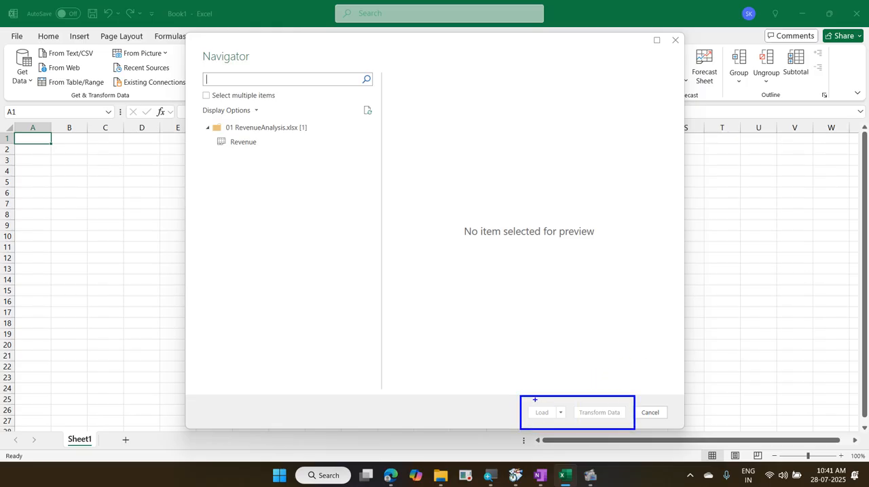
mouse_move(546, 392)
mouse_down()
mouse_move(560, 376)
mouse_move(618, 365)
mouse_up()
key(Escape)
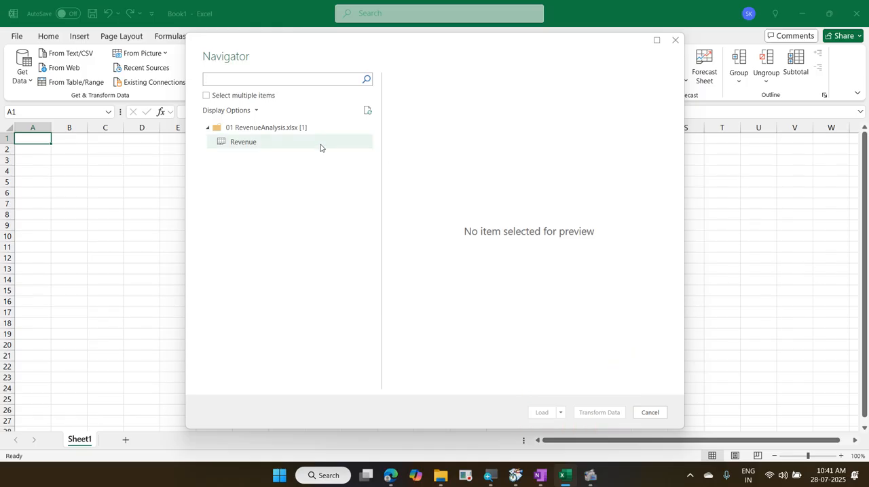
Step: Select the Revenue sheet of 01 RevenueAnalysis.xlsx as the item to import
click(295, 144)
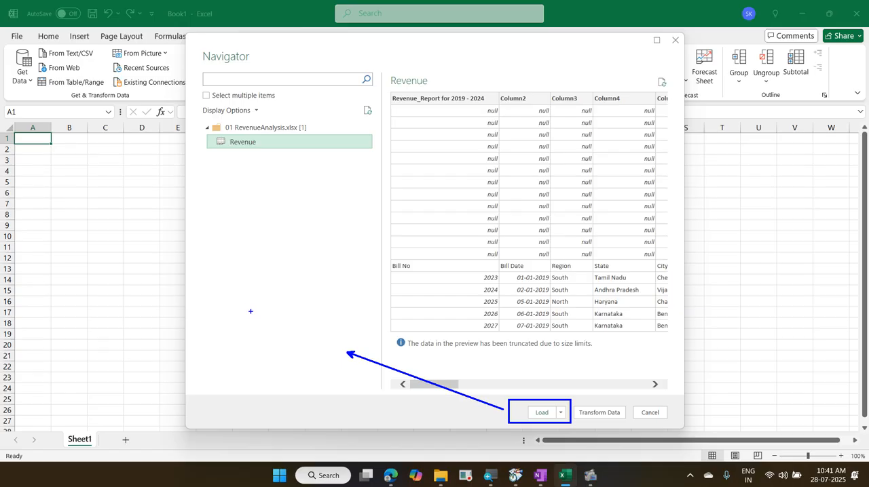
text(Excel)
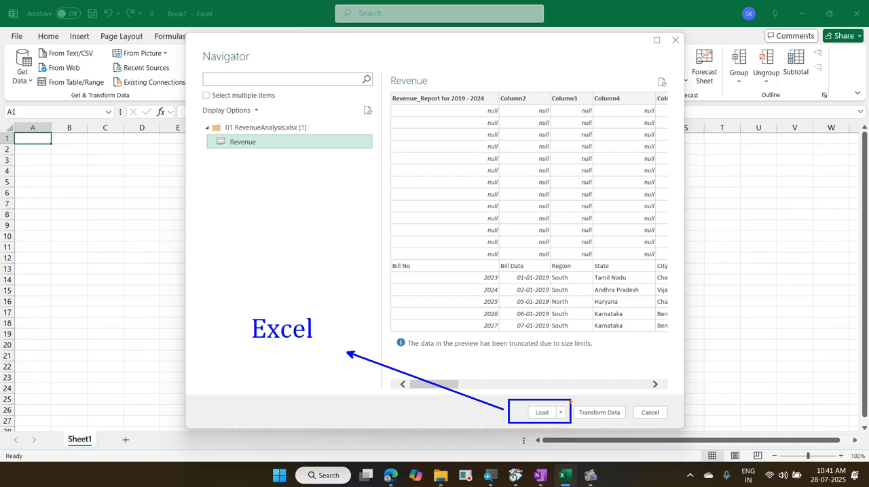
mouse_move(573, 400)
mouse_down()
mouse_move(582, 416)
mouse_move(629, 427)
mouse_up()
mouse_move(725, 305)
mouse_down()
mouse_move(652, 345)
mouse_move(606, 394)
mouse_up()
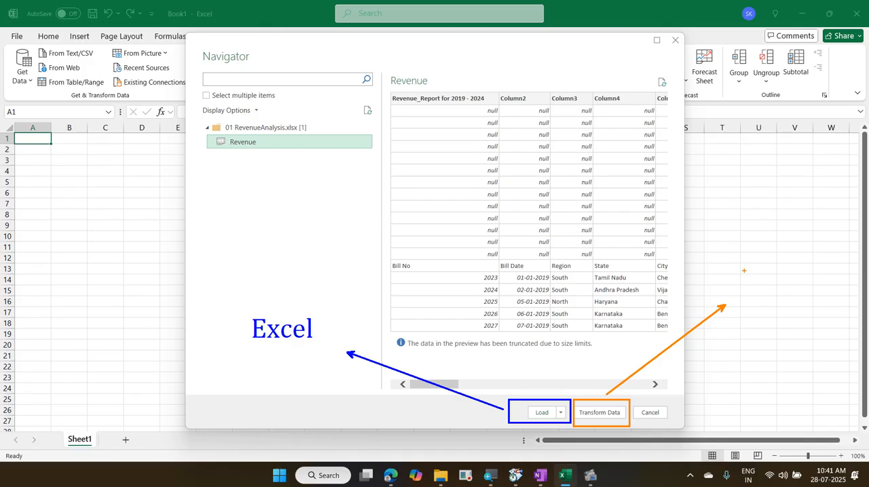
text(tPower)
key(Return)
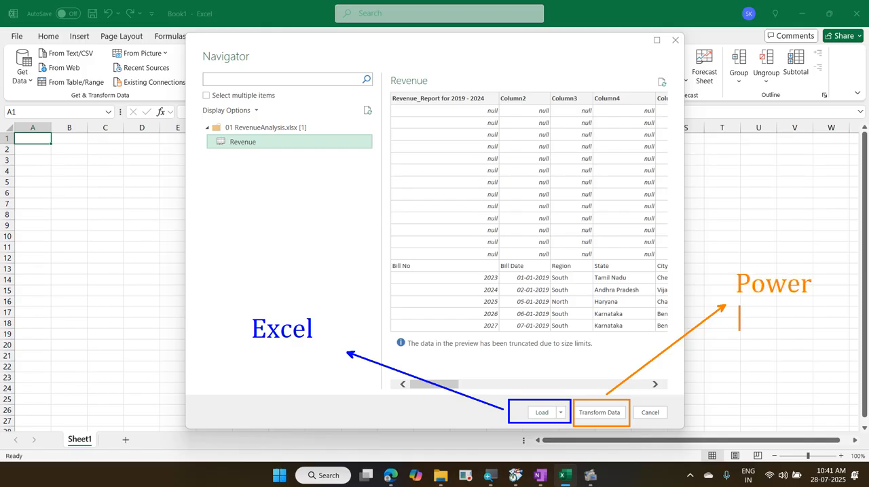
text(Query)
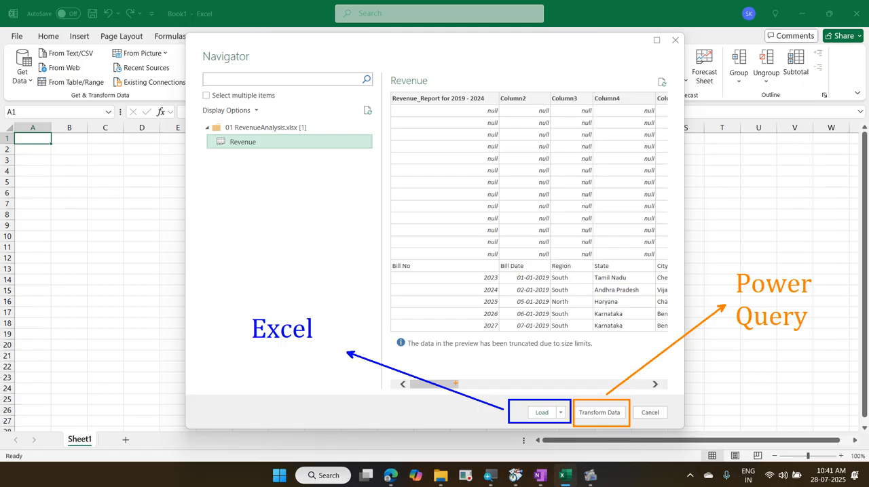
drag(541, 370, 513, 392)
drag(500, 358, 551, 397)
mouse_move(592, 377)
mouse_down()
mouse_move(600, 390)
mouse_move(654, 335)
mouse_up()
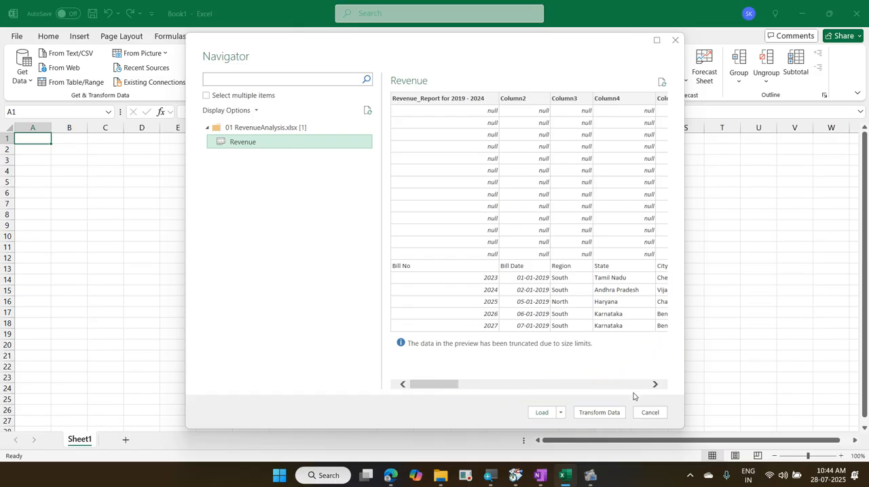
Step: Open the selected Revenue sheet in the Power Query Editor for transformation instead of loading it directly
click(598, 413)
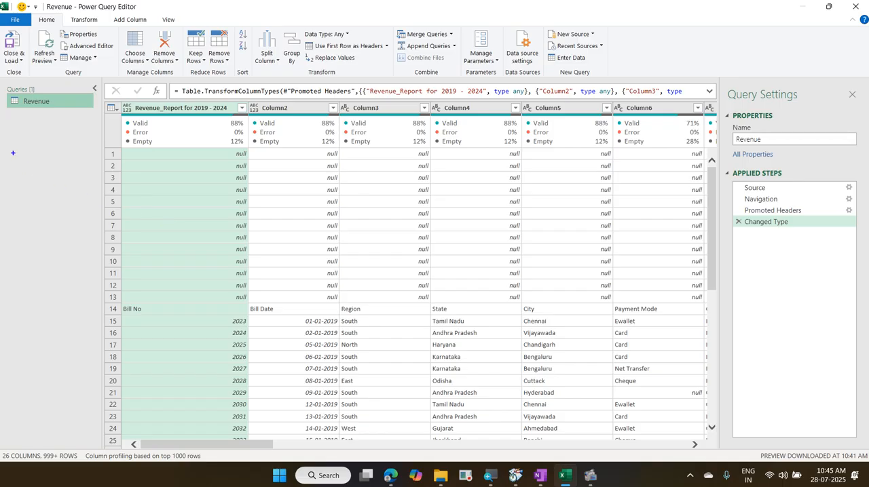
text(1.Gree)
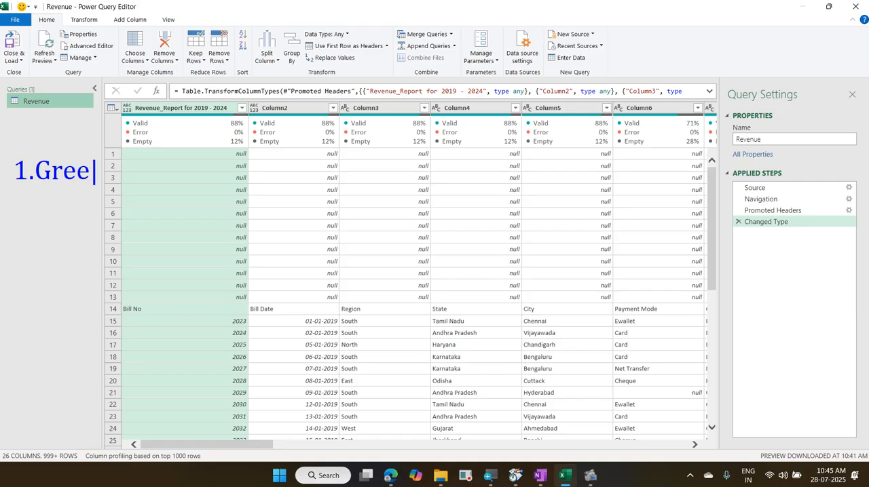
text(n)
key(Return)
text(2)
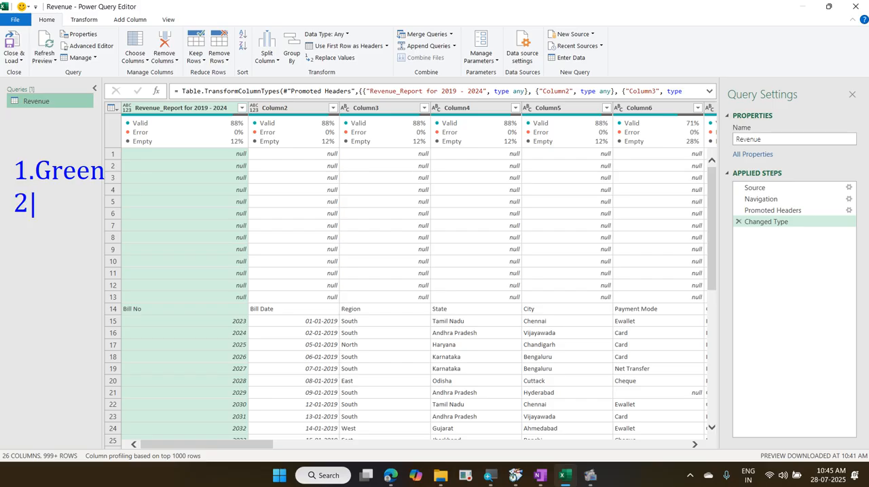
text(.Heading)
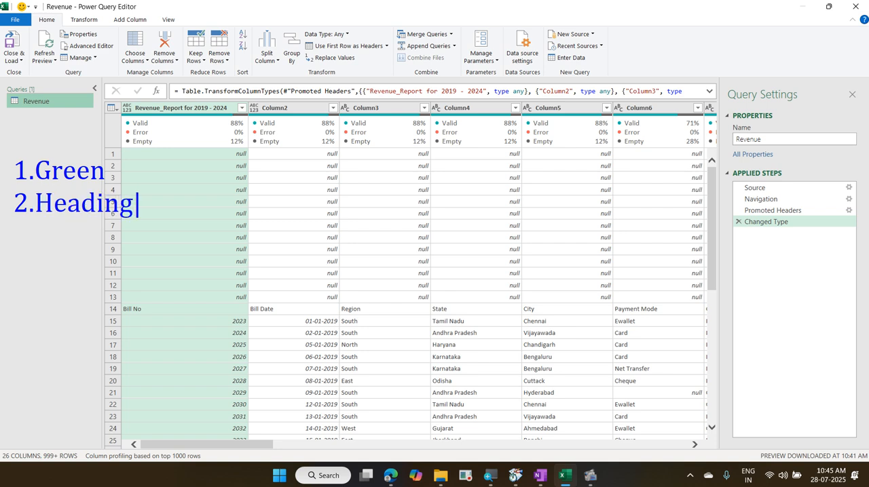
key(Return)
text(3.Dat)
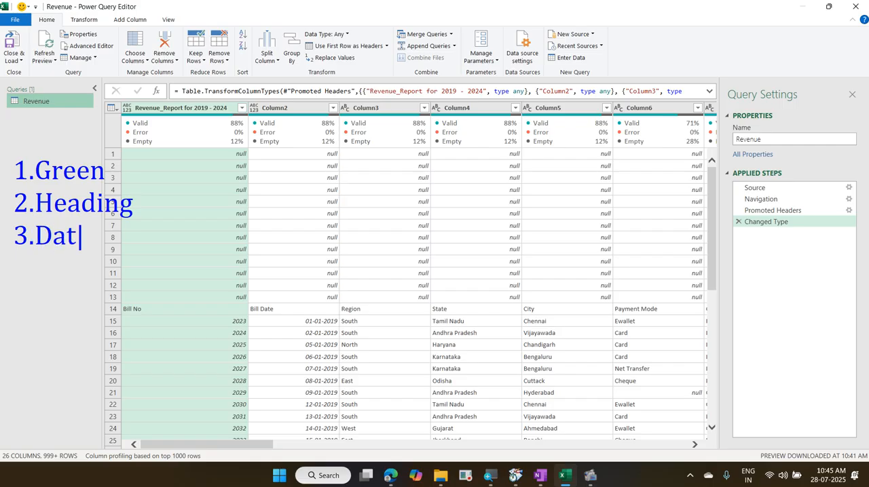
text(a typ)
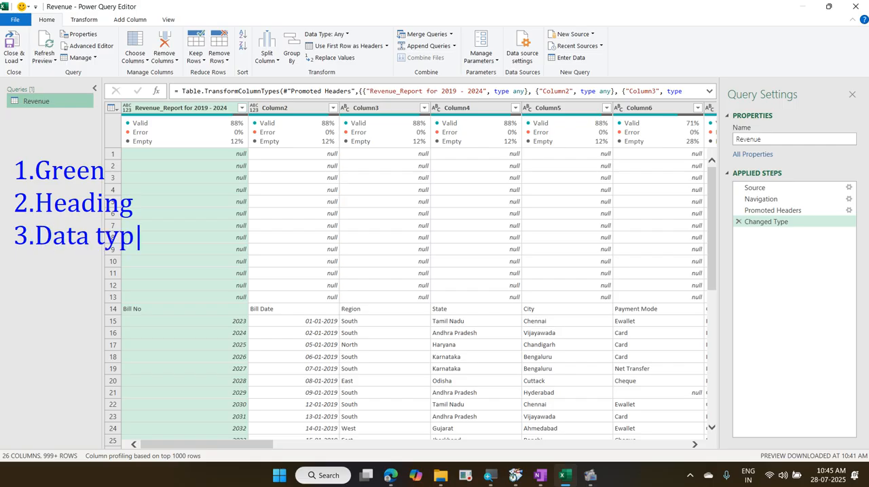
text(e)
mouse_move(6, 149)
mouse_down()
mouse_move(144, 265)
mouse_move(170, 268)
mouse_up()
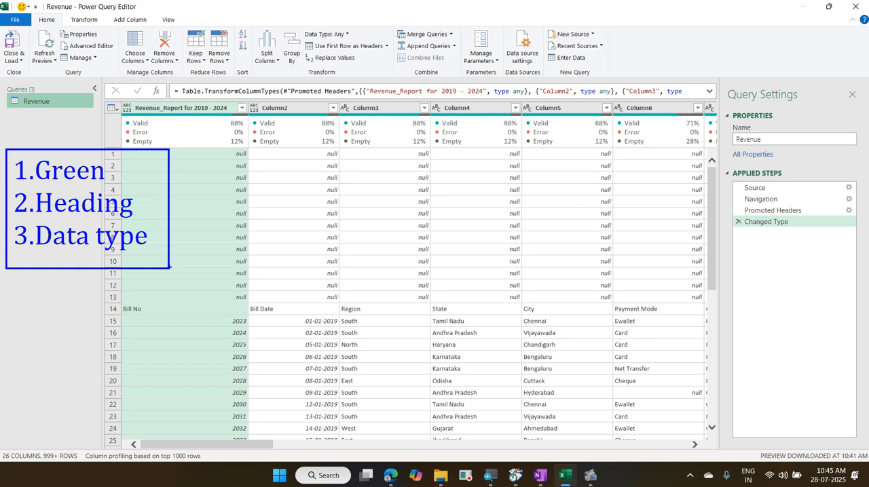
key(Escape)
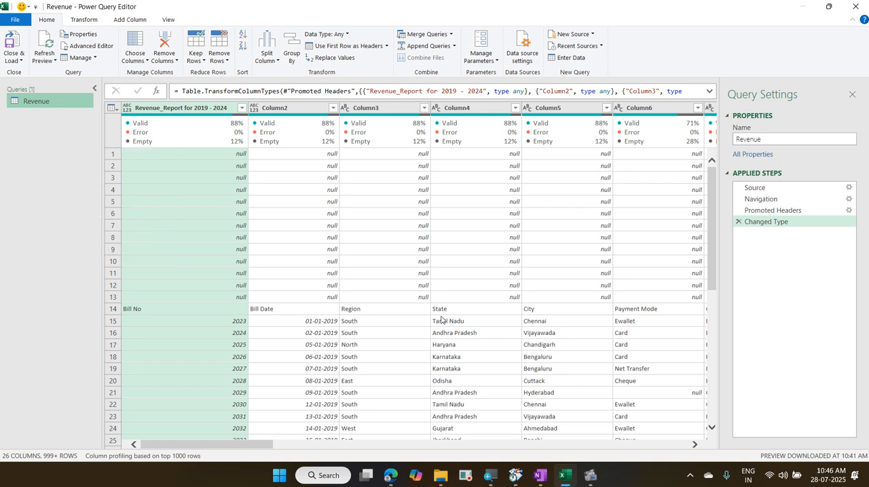
mouse_move(5, 91)
mouse_down()
mouse_move(37, 114)
mouse_move(85, 120)
mouse_up()
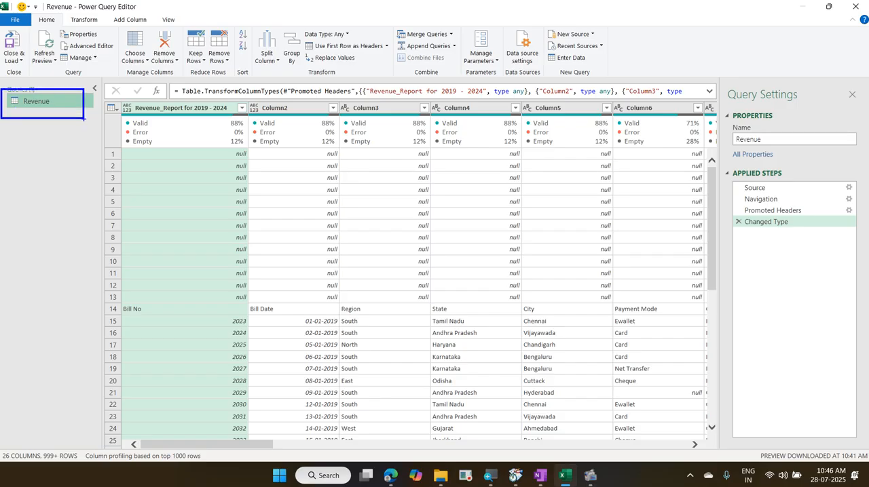
mouse_move(110, 88)
mouse_down()
mouse_move(132, 111)
mouse_move(617, 342)
mouse_move(681, 440)
mouse_up()
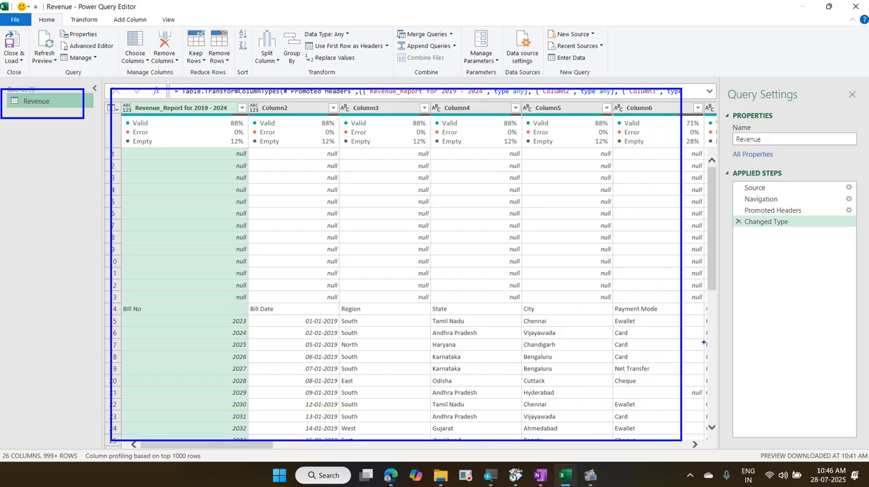
mouse_move(715, 79)
mouse_down()
mouse_move(842, 136)
mouse_move(867, 265)
mouse_up()
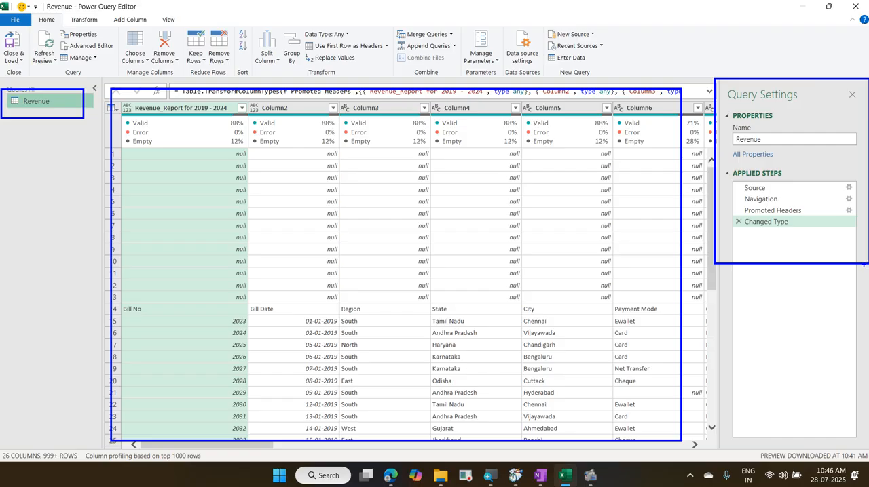
key(e)
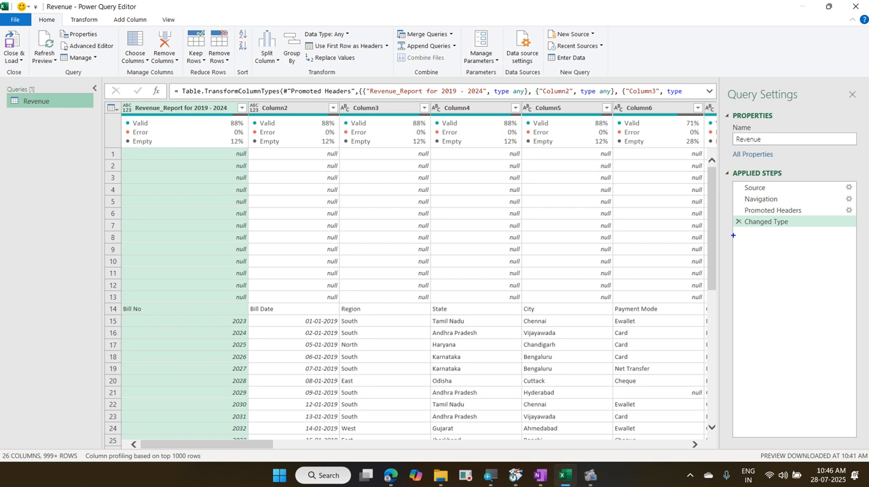
drag(733, 236, 790, 236)
drag(733, 252, 791, 252)
drag(734, 268, 796, 268)
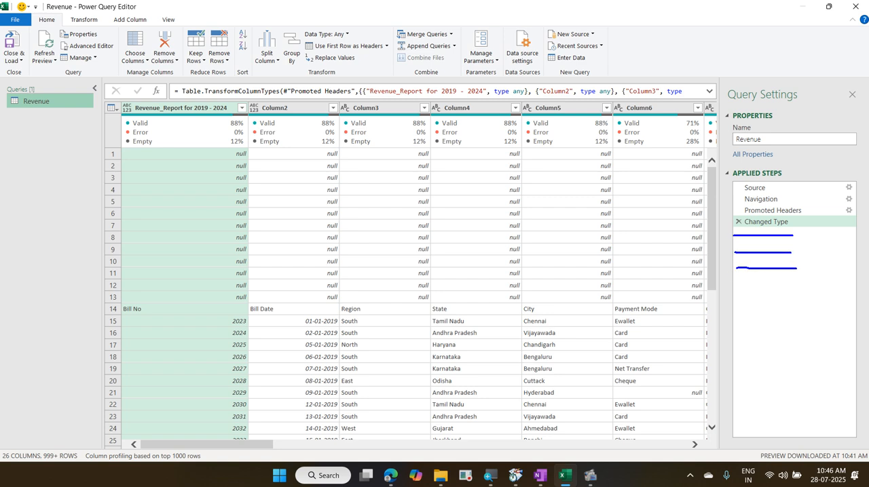
drag(736, 285, 781, 286)
drag(736, 306, 758, 306)
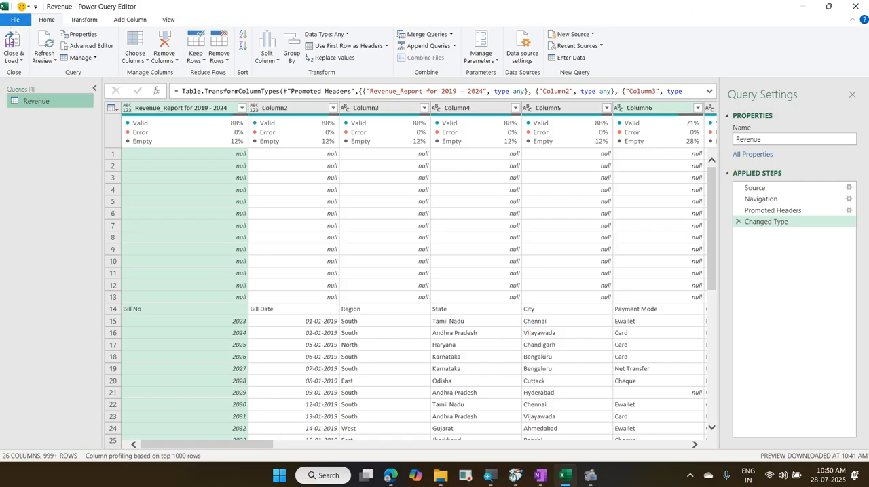
Step: Turn off the column quality display in the Revenue query's data preview
click(170, 21)
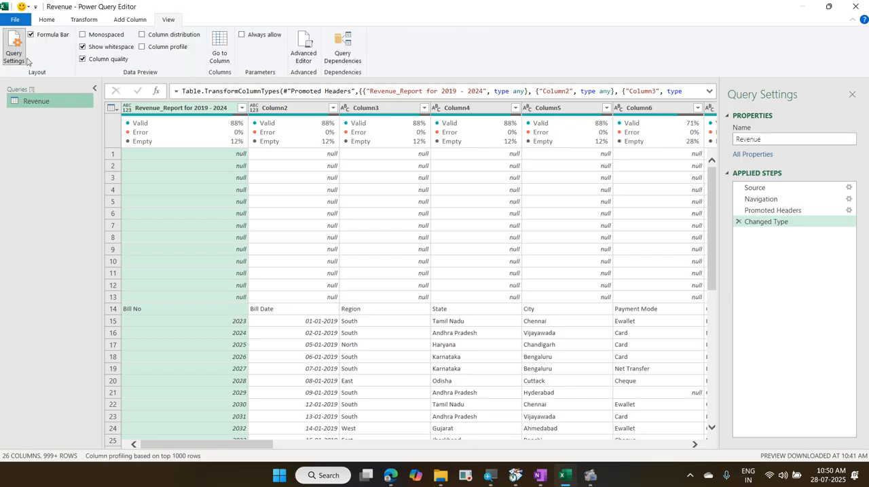
click(107, 61)
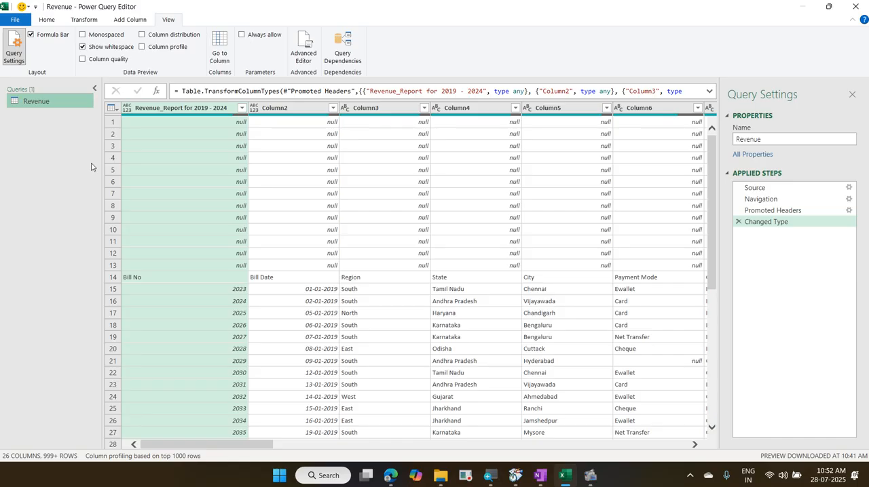
click(590, 479)
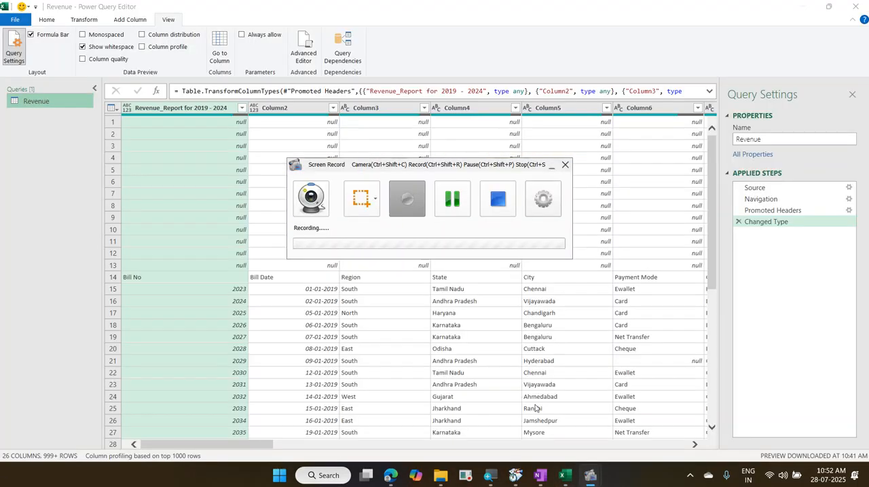
click(449, 201)
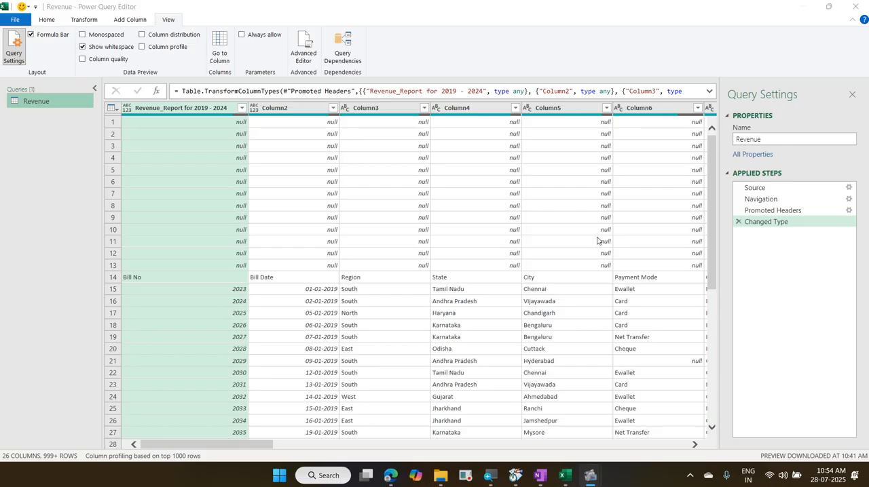
Step: Hide the Query Settings pane of the Revenue query and bring it back
click(852, 96)
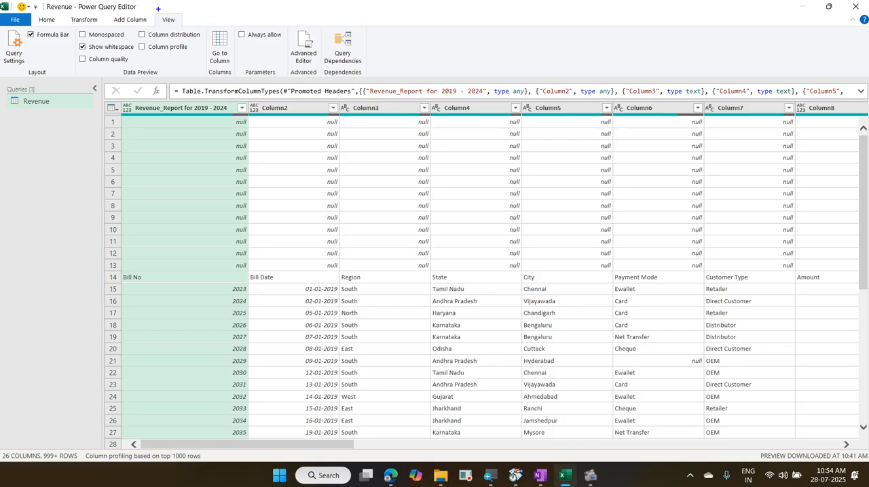
drag(153, 10, 185, 28)
mouse_move(0, 29)
mouse_down()
mouse_move(31, 78)
mouse_move(87, 43)
mouse_move(151, 28)
mouse_up()
click(14, 51)
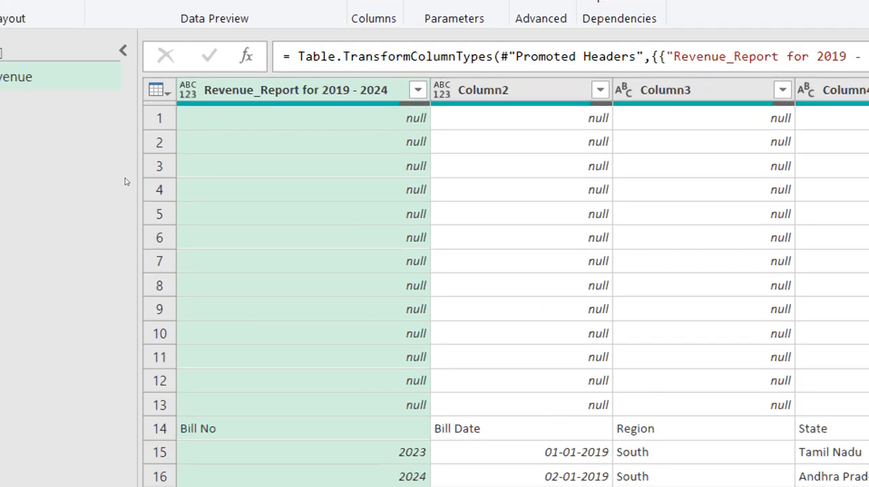
Step: Base the column profiling of the Revenue query on the entire data set instead of the top 1000 rows
mouse_move(169, 154)
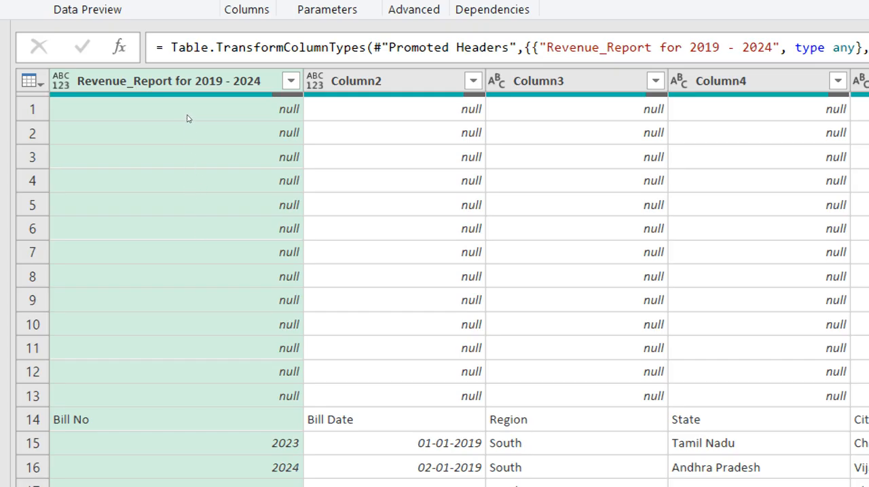
mouse_move(187, 118)
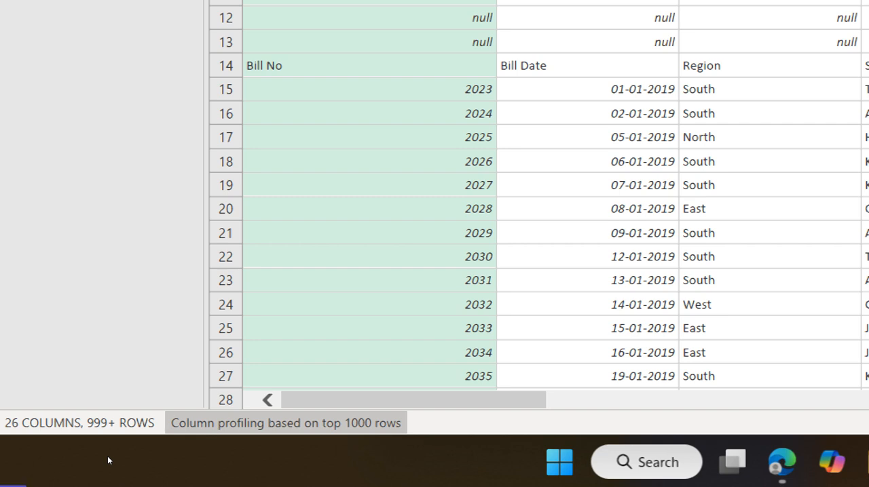
click(261, 423)
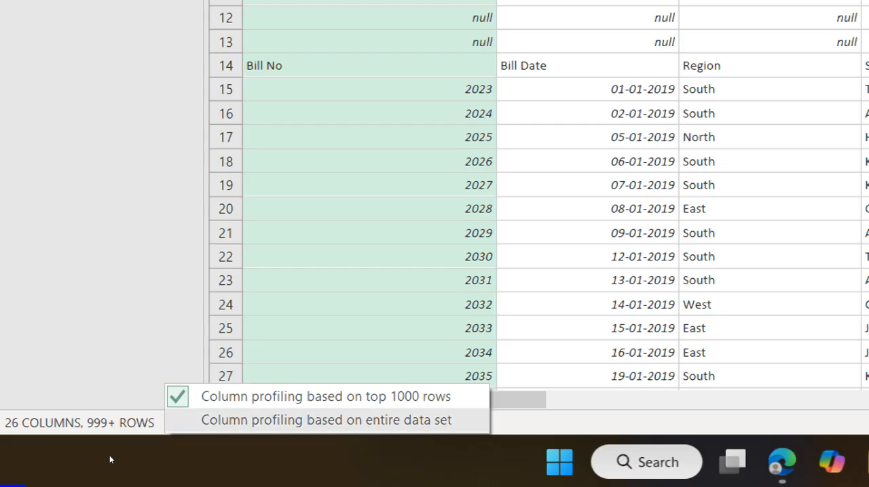
click(277, 420)
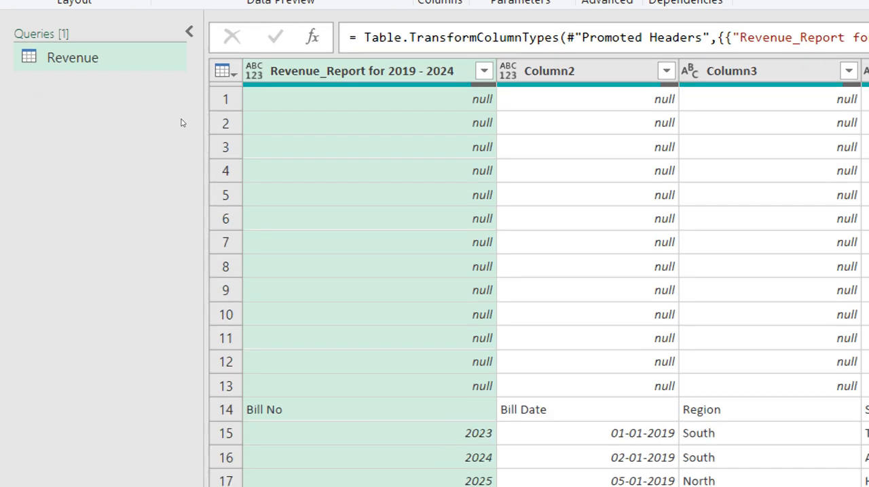
Step: Turn on the column quality display and inspect the quality details of the Revenue_Report for 2019 - 2024 column
mouse_move(364, 99)
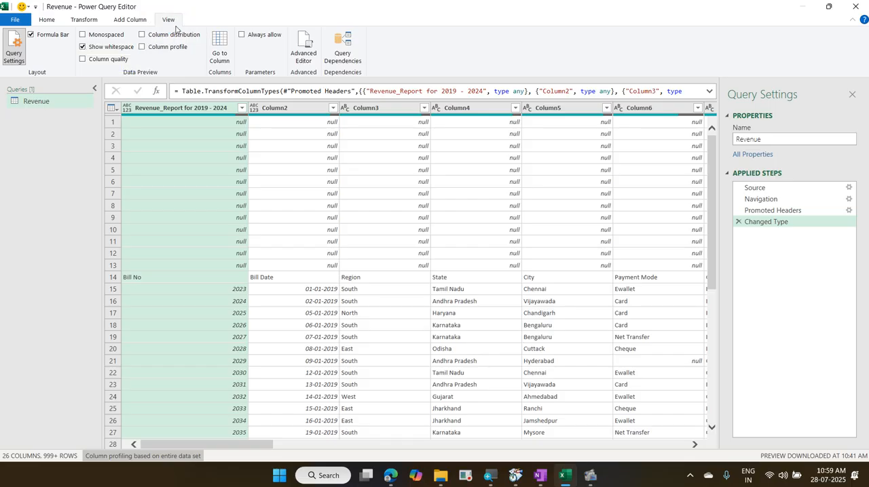
click(84, 59)
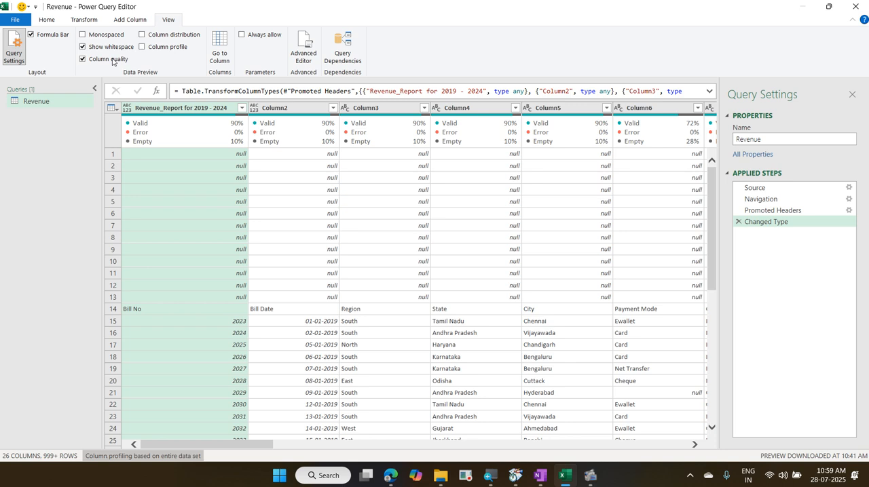
mouse_move(184, 121)
mouse_move(283, 131)
mouse_move(218, 120)
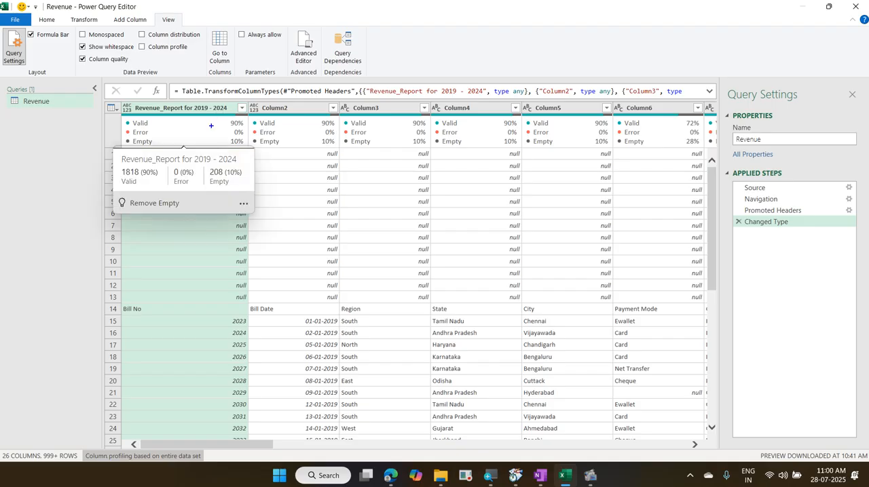
mouse_move(111, 192)
mouse_down()
mouse_move(205, 221)
mouse_move(207, 189)
mouse_up()
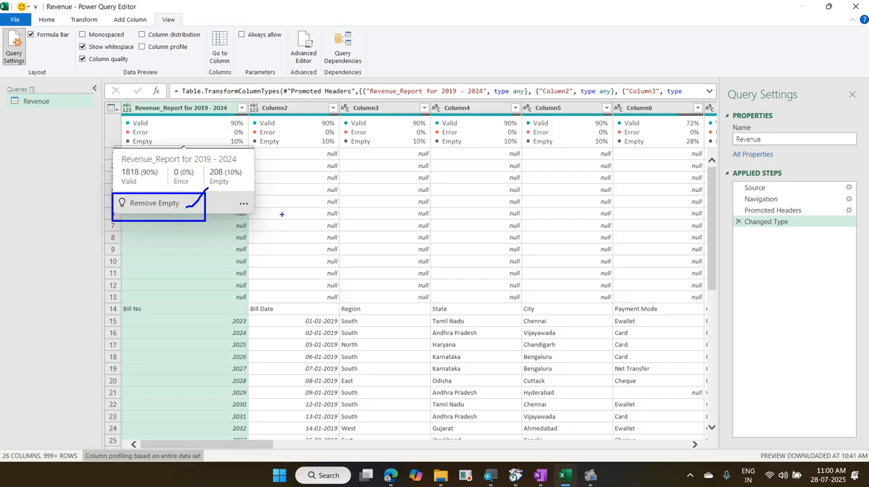
mouse_move(130, 212)
mouse_down()
mouse_move(206, 195)
mouse_move(110, 192)
mouse_move(142, 224)
mouse_up()
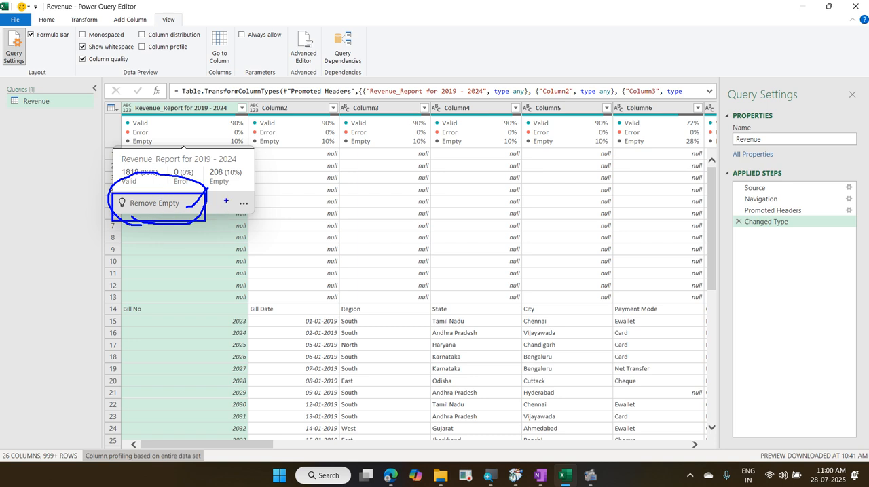
drag(226, 197, 256, 216)
key(Escape)
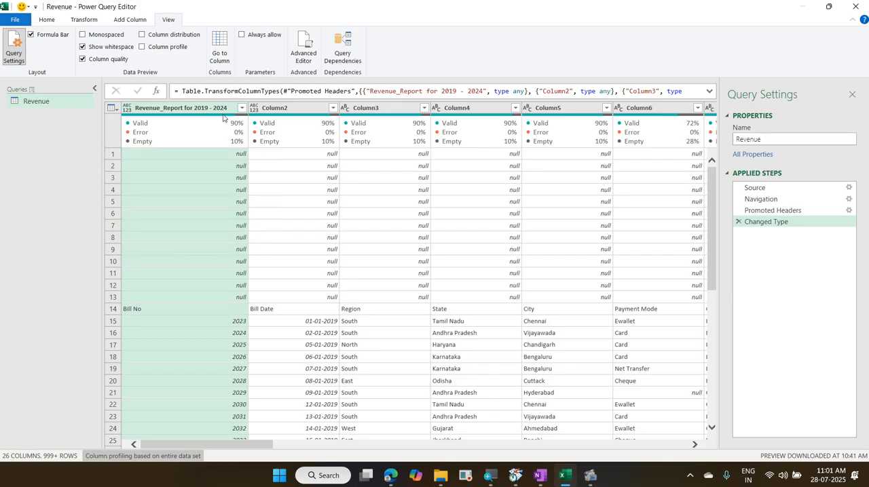
click(243, 203)
click(55, 20)
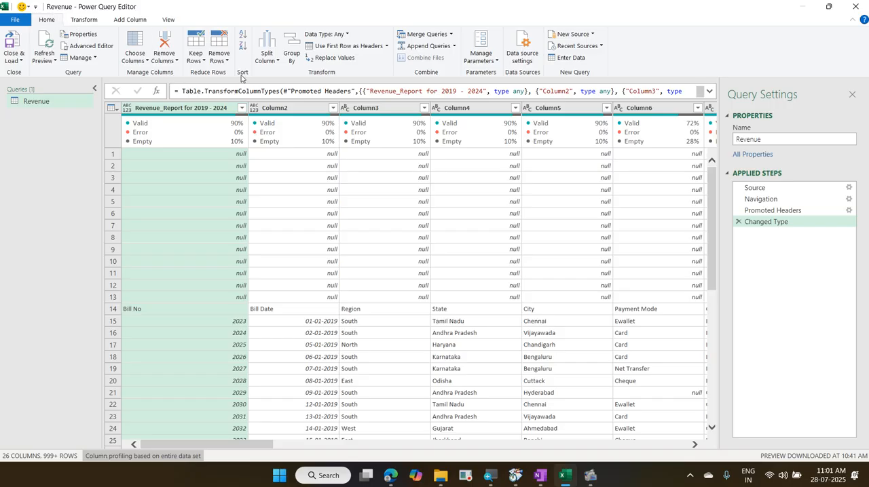
click(227, 61)
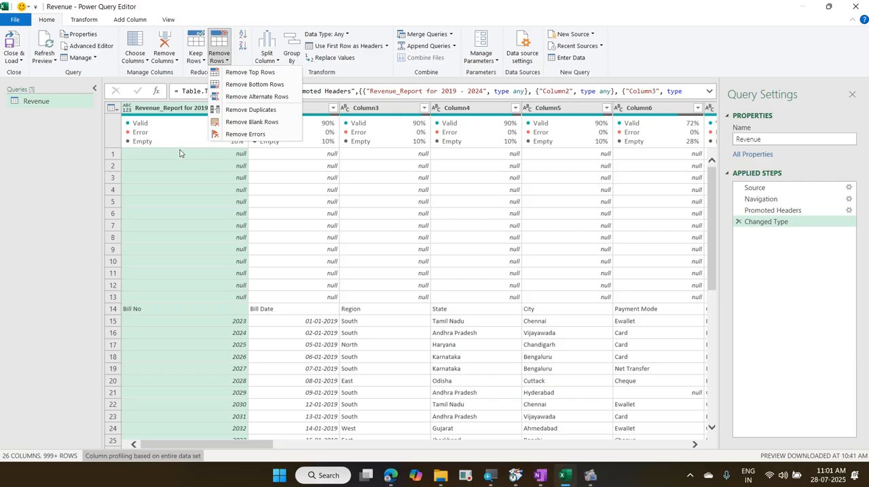
click(258, 74)
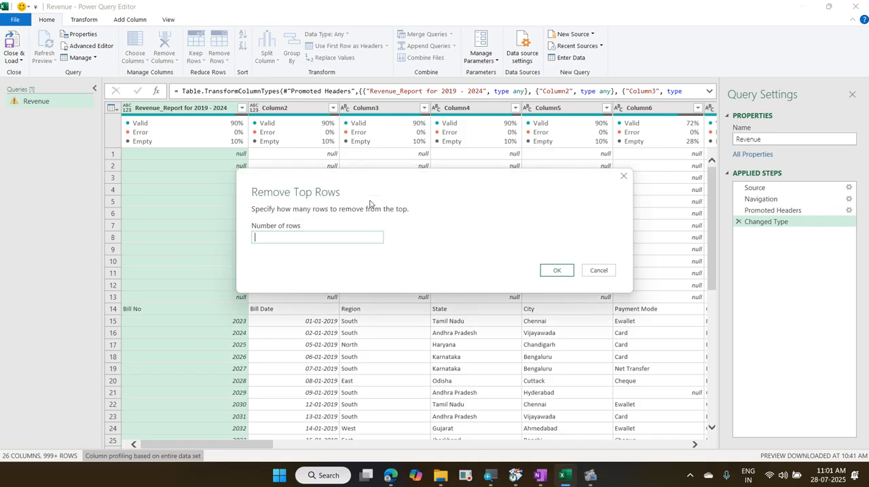
key(Escape)
Step: Remove all blank rows from the Revenue query
scroll(269, 187, down, 6)
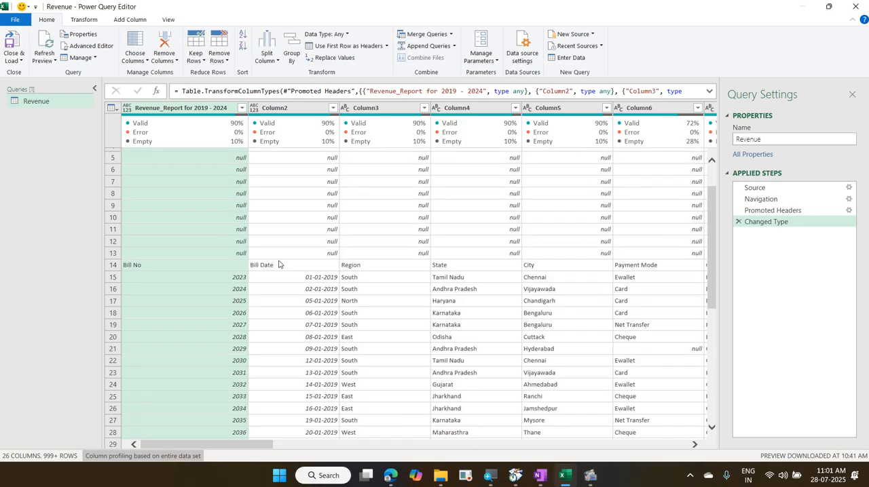
scroll(282, 269, down, 7)
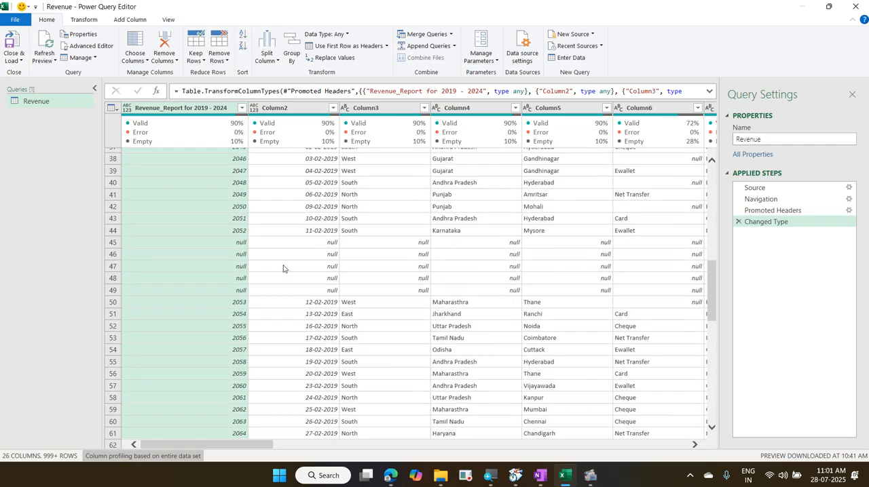
scroll(282, 270, up, 13)
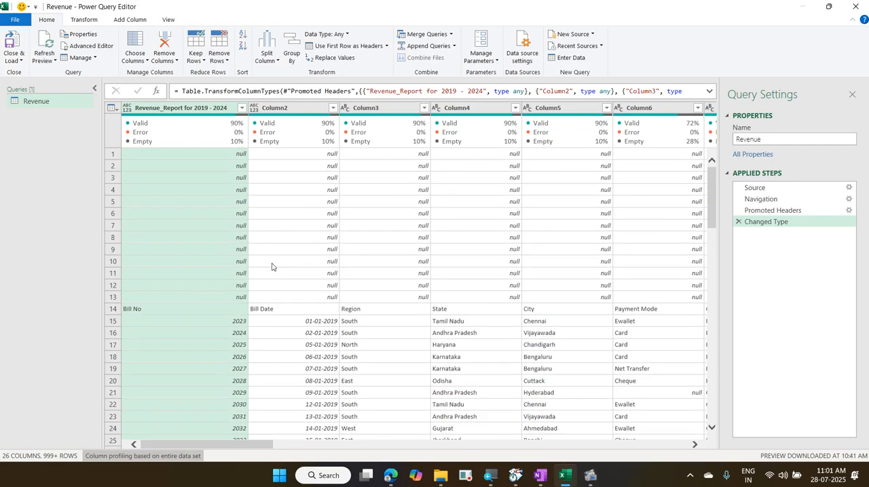
click(222, 58)
click(226, 61)
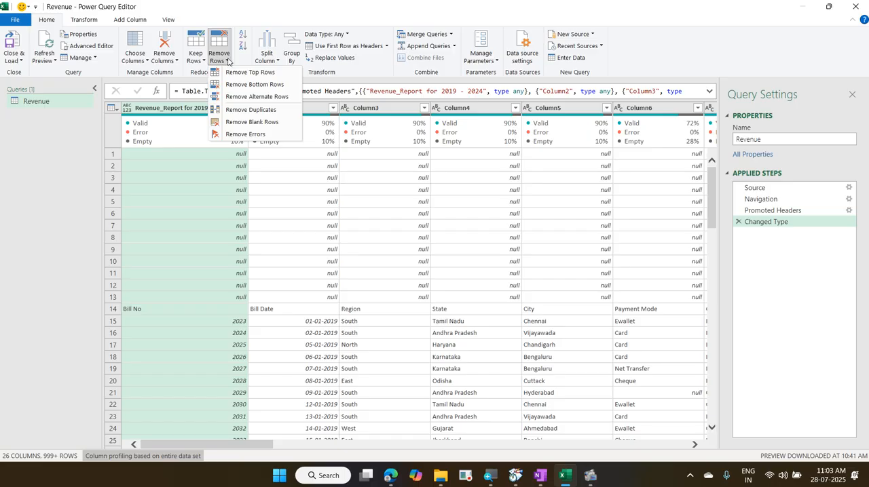
click(252, 122)
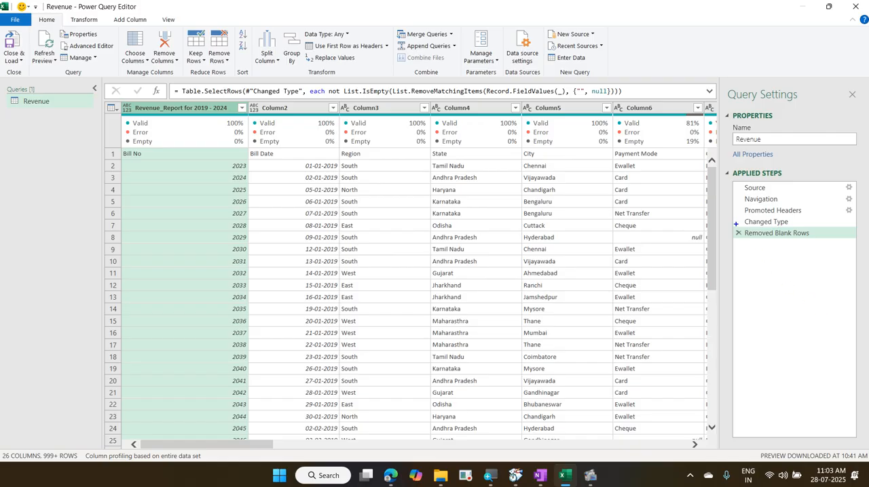
mouse_move(735, 224)
mouse_down()
mouse_move(738, 236)
mouse_move(826, 243)
mouse_up()
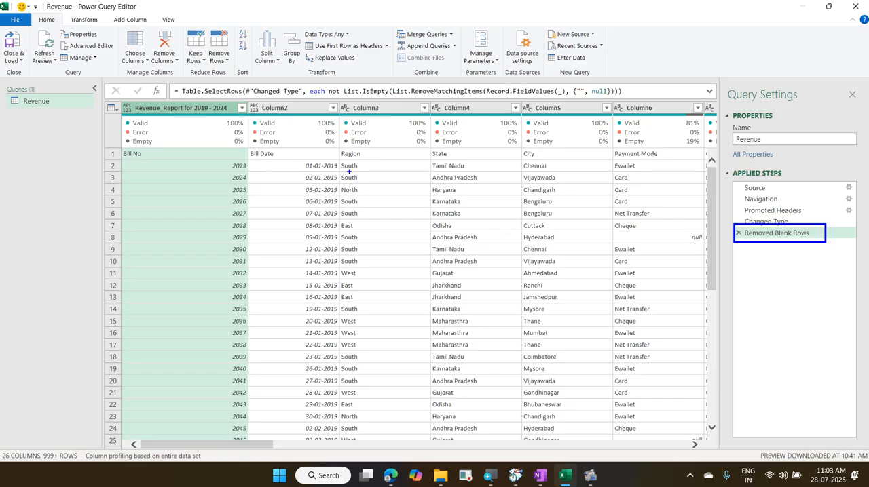
drag(368, 117, 369, 306)
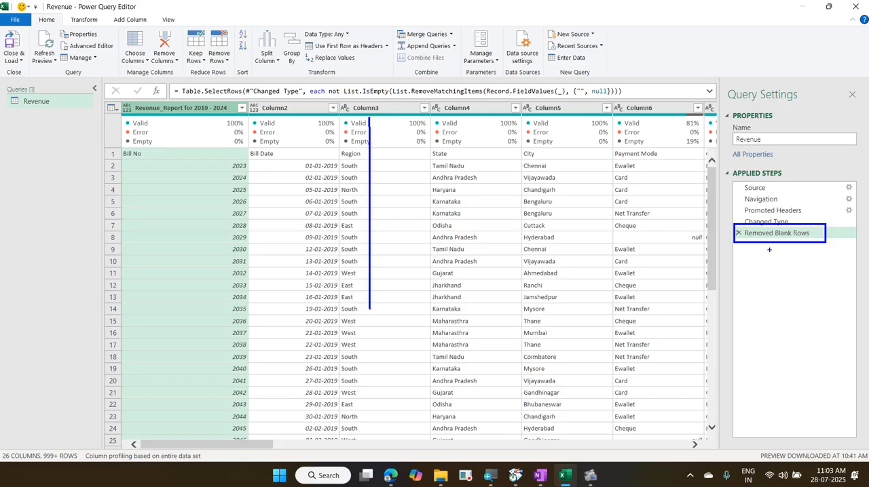
mouse_move(737, 250)
mouse_down()
mouse_move(771, 249)
mouse_move(754, 261)
mouse_move(766, 262)
mouse_up()
mouse_move(731, 273)
mouse_down()
mouse_move(767, 275)
mouse_move(758, 295)
mouse_move(787, 305)
mouse_up()
click(741, 309)
drag(742, 332, 773, 332)
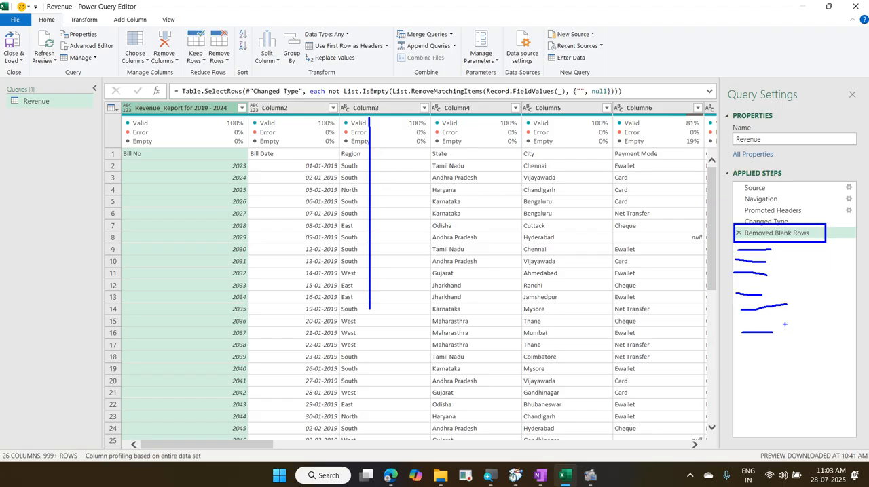
key(Escape)
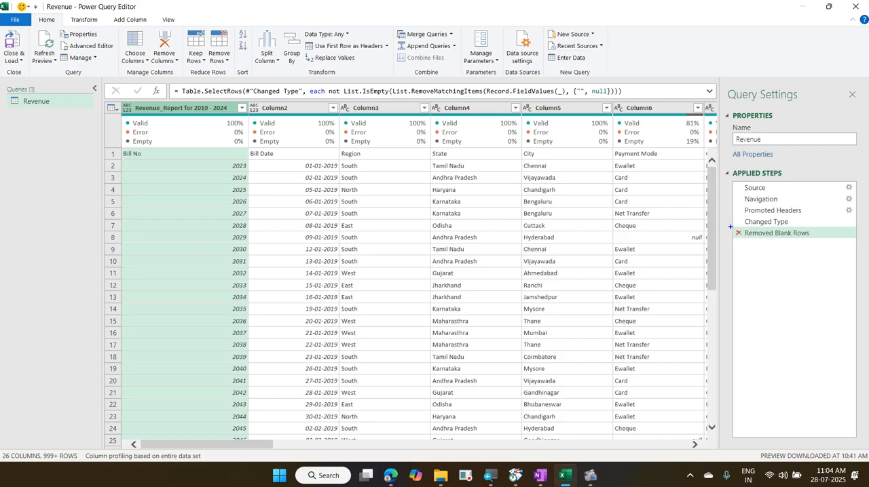
drag(730, 228, 751, 242)
mouse_move(755, 243)
mouse_down()
mouse_move(819, 240)
mouse_move(759, 216)
mouse_move(735, 242)
mouse_move(776, 250)
mouse_up()
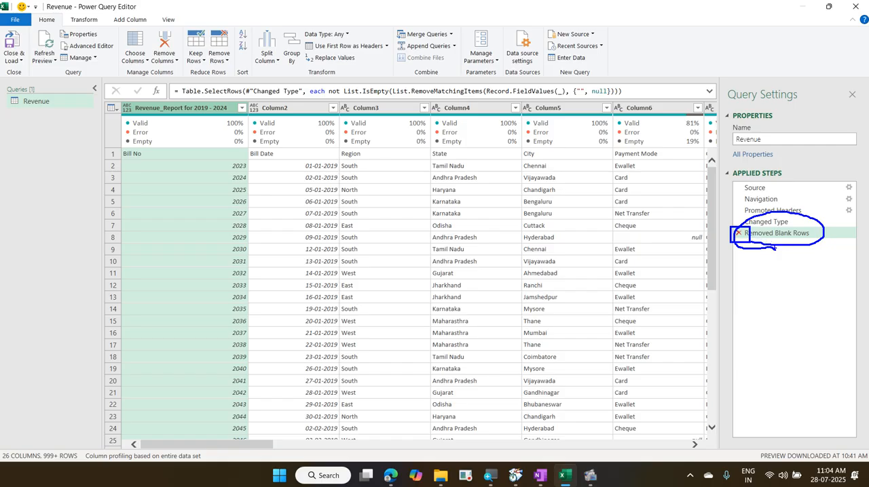
drag(790, 236, 802, 234)
key(Escape)
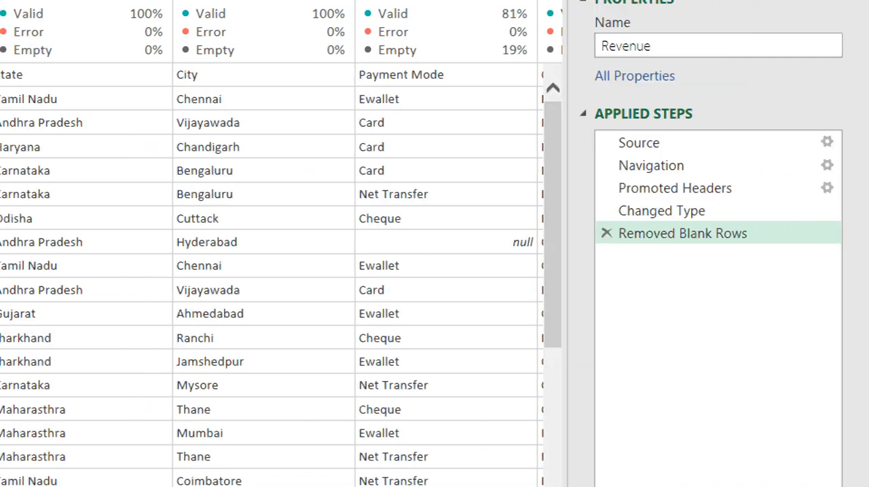
Step: Compare the data preview at the Changed Type step with the one at the Removed Blank Rows step
click(782, 226)
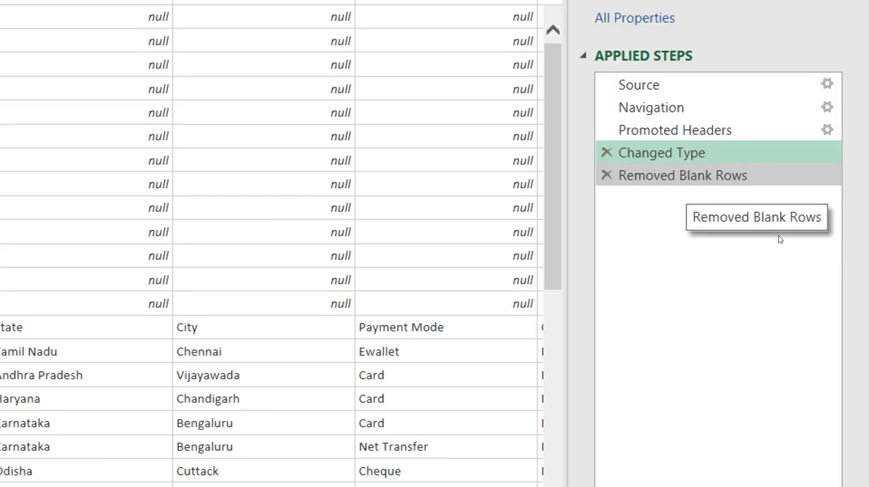
click(720, 175)
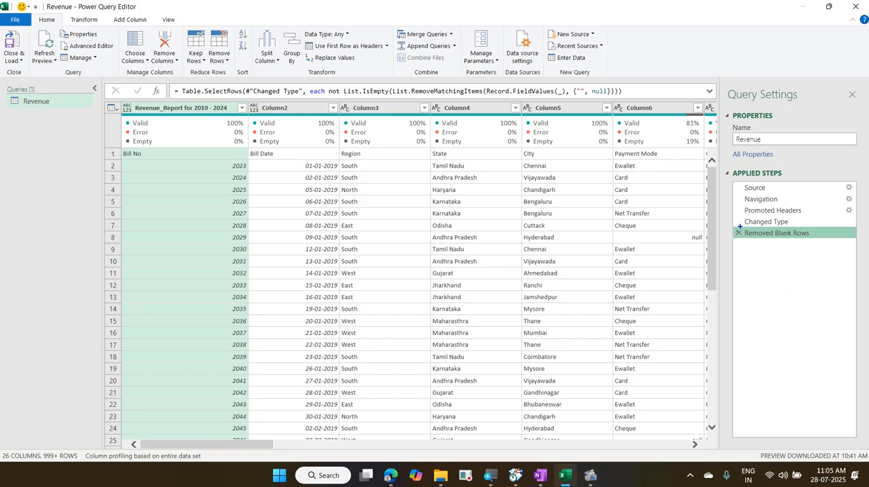
mouse_move(740, 225)
mouse_down()
mouse_move(754, 238)
mouse_move(839, 250)
mouse_move(830, 246)
mouse_up()
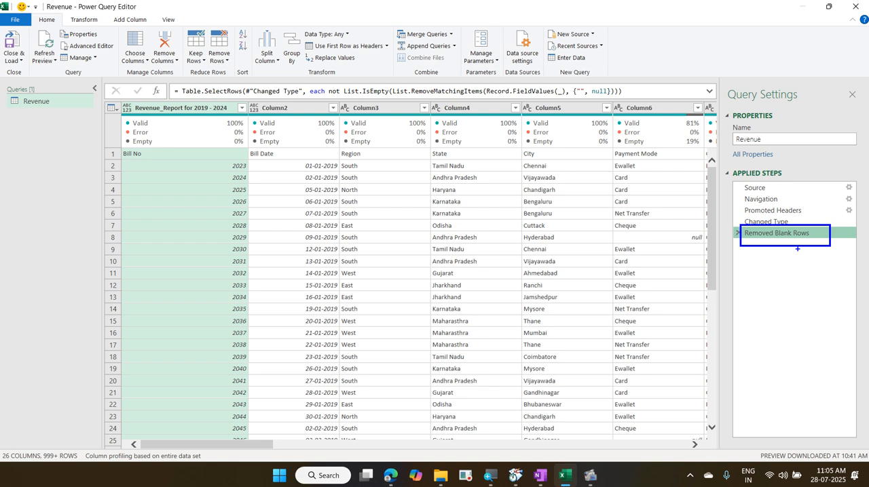
key(Escape)
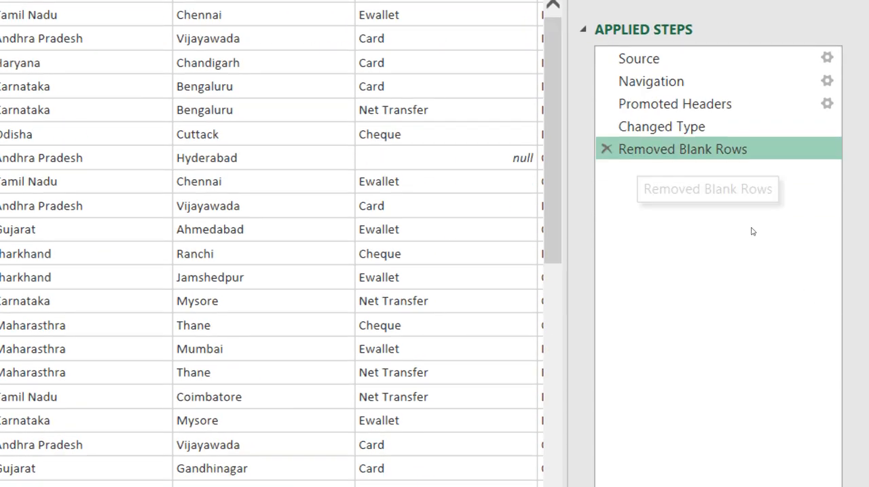
Step: Rename the applied step Removed Blank Rows as "Deleted all the empty rows"
right_click(625, 148)
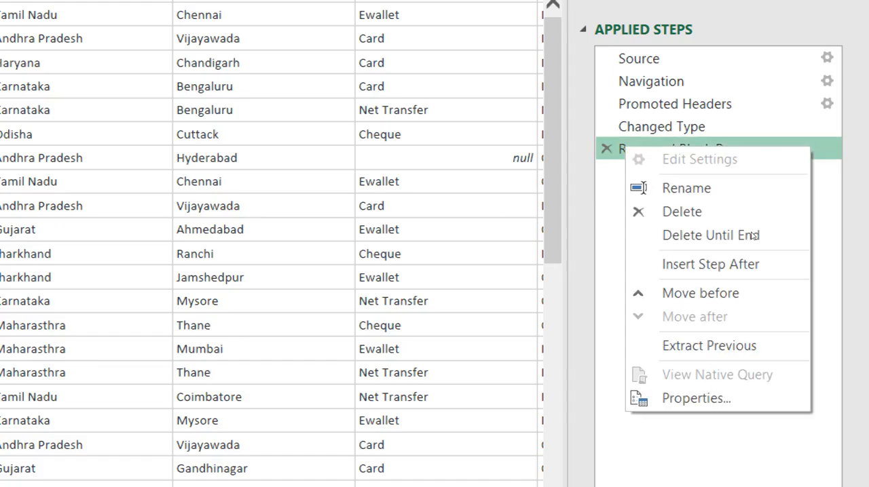
key(Return)
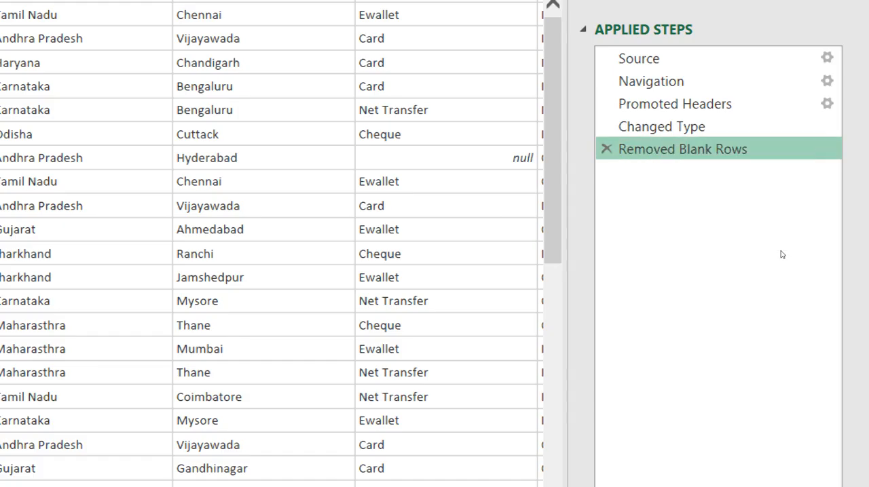
text(Deleted a)
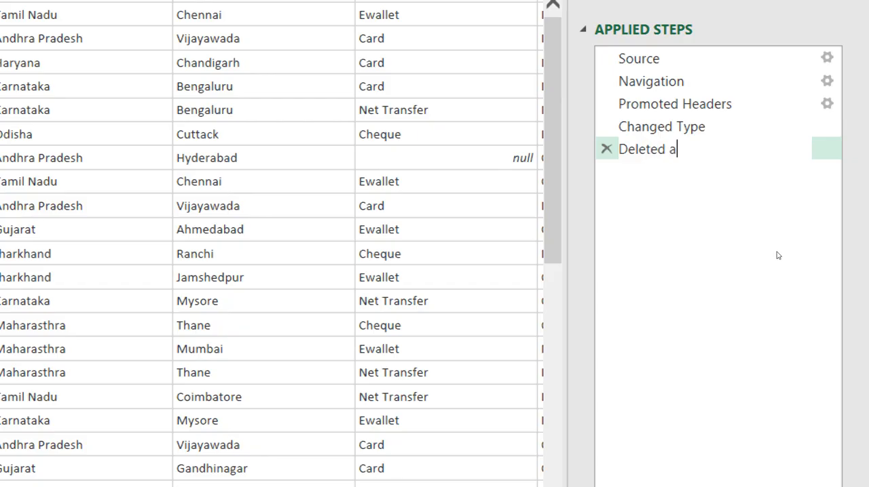
text(ll the empty rows)
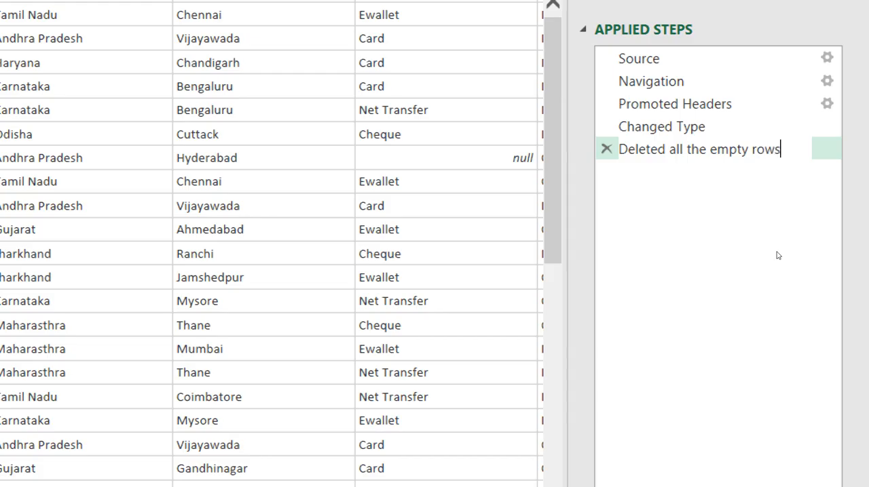
key(Return)
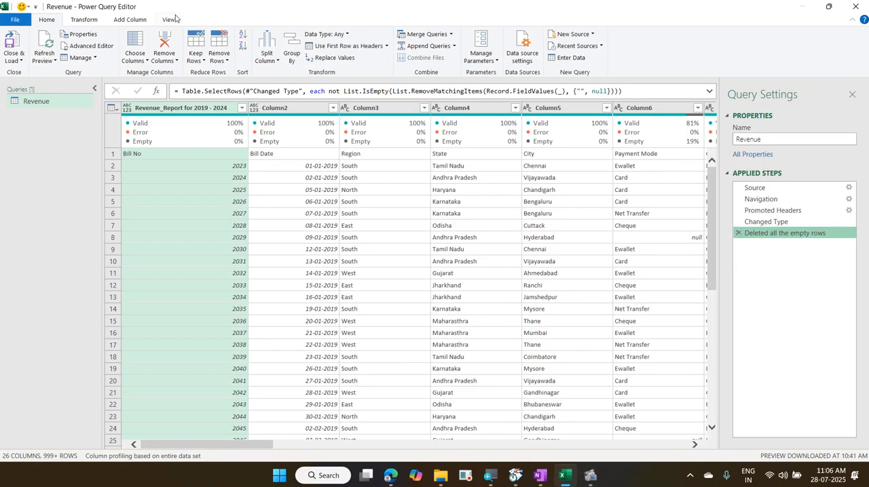
click(171, 19)
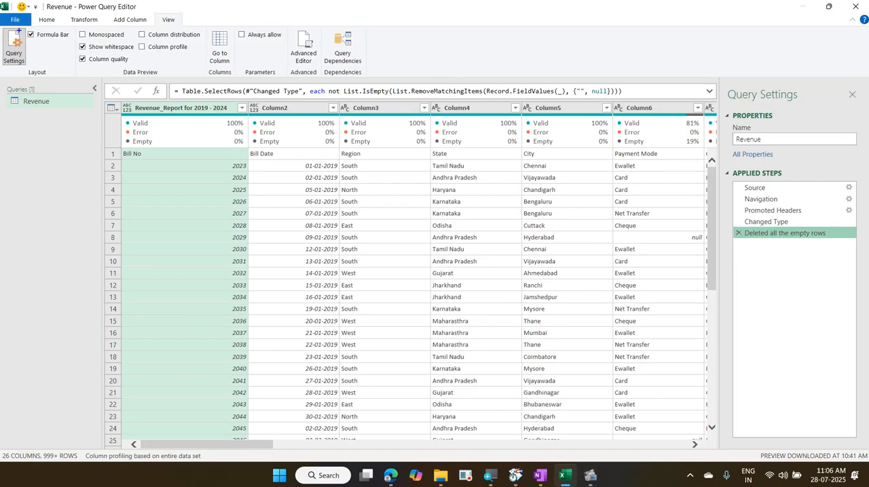
drag(2, 27, 27, 72)
drag(147, 13, 184, 32)
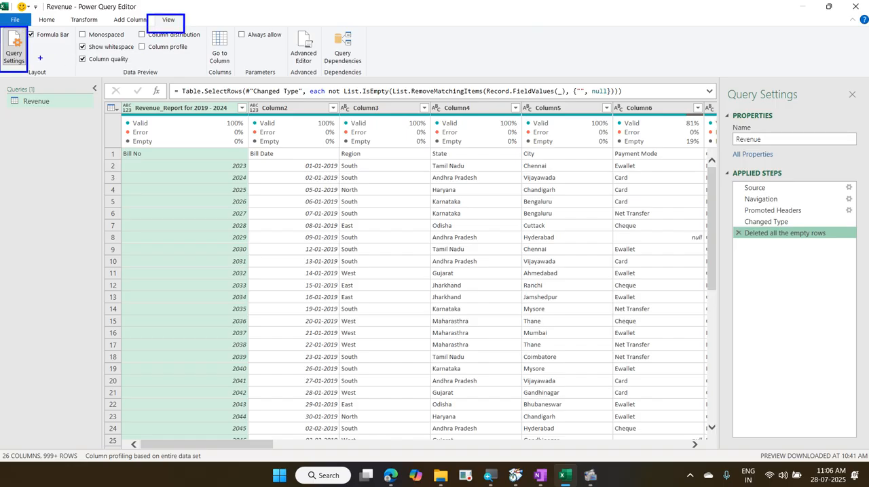
drag(40, 58, 146, 31)
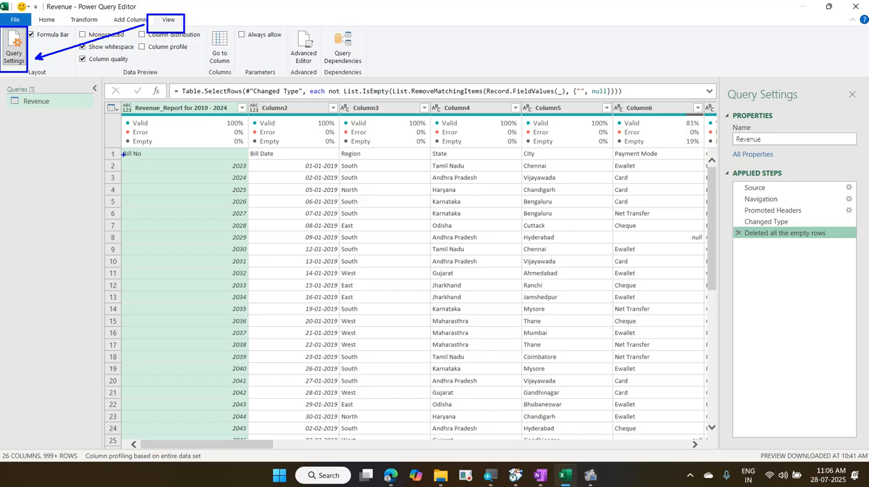
mouse_move(110, 137)
mouse_down()
mouse_move(201, 163)
mouse_move(677, 166)
mouse_up()
drag(148, 156, 175, 115)
drag(277, 155, 295, 109)
drag(360, 154, 380, 108)
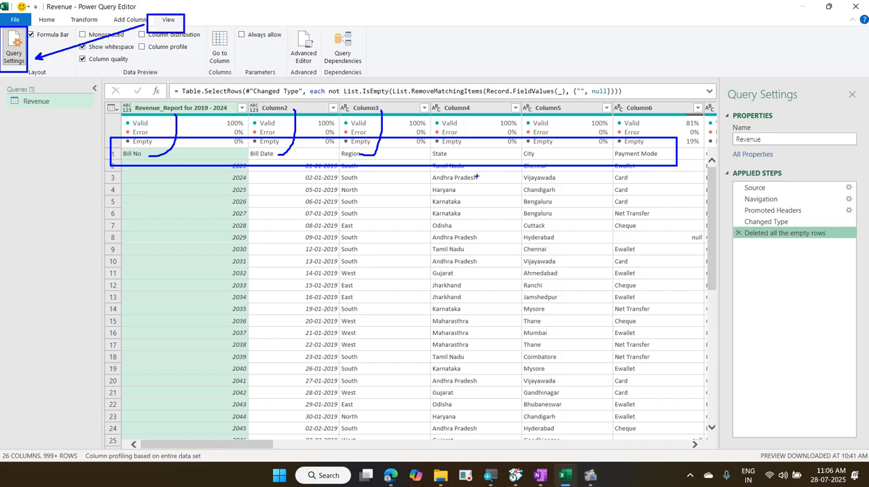
drag(462, 152, 468, 114)
drag(536, 152, 544, 108)
drag(627, 152, 640, 106)
mouse_move(630, 128)
mouse_down()
mouse_move(668, 178)
mouse_move(632, 111)
mouse_up()
drag(660, 151, 657, 95)
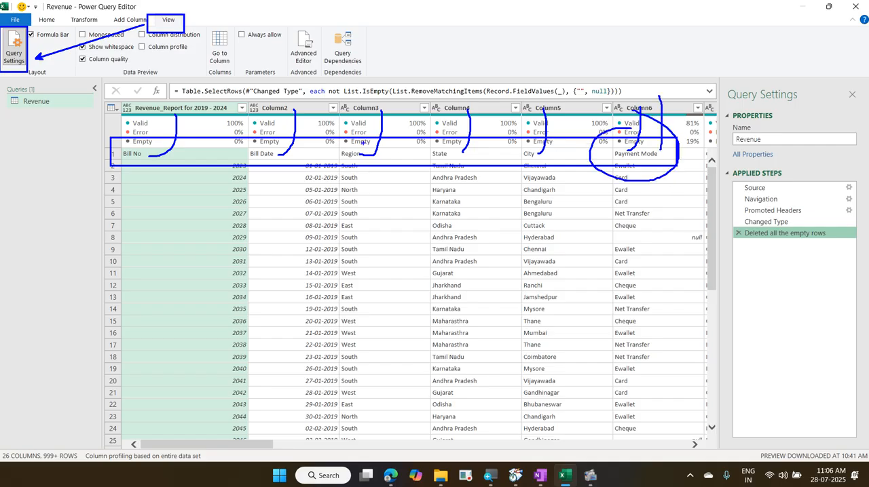
mouse_move(378, 118)
mouse_down()
mouse_move(398, 94)
mouse_move(459, 100)
mouse_move(573, 86)
mouse_move(597, 97)
mouse_up()
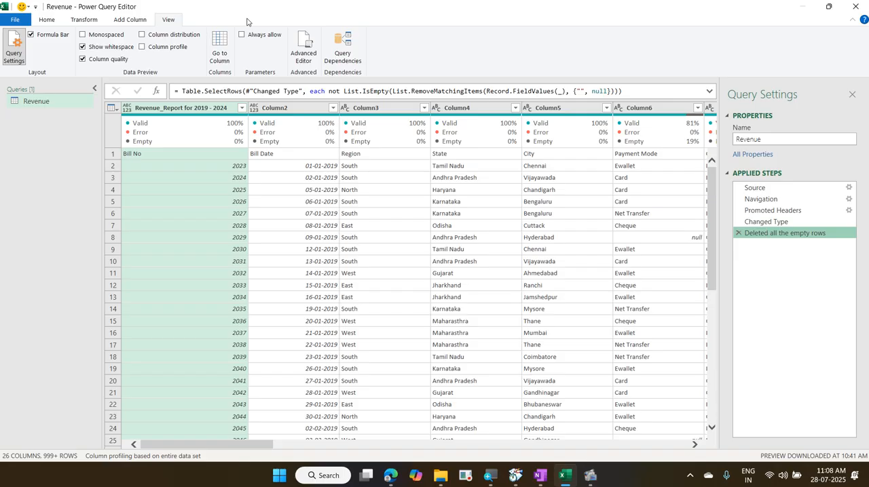
Step: Promote the first row of the Revenue query to column headers
click(115, 109)
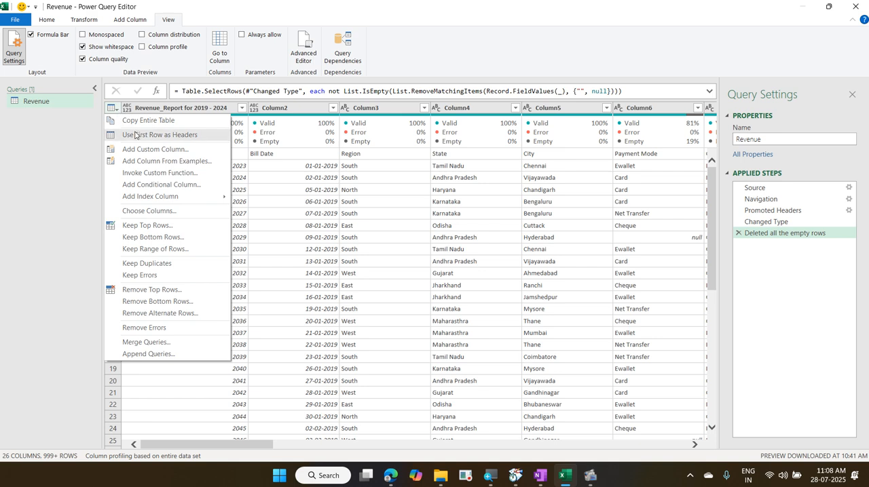
click(54, 20)
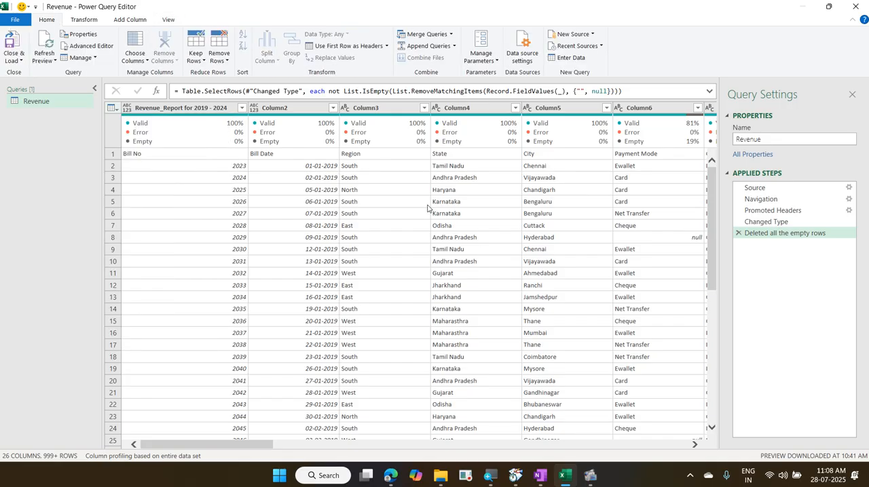
click(118, 111)
click(113, 108)
click(143, 135)
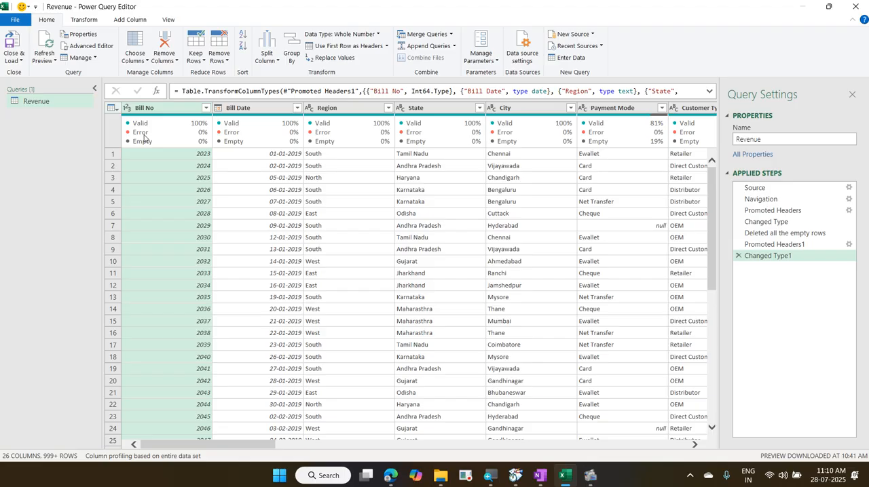
mouse_move(127, 134)
drag(130, 99, 169, 124)
drag(114, 100, 134, 122)
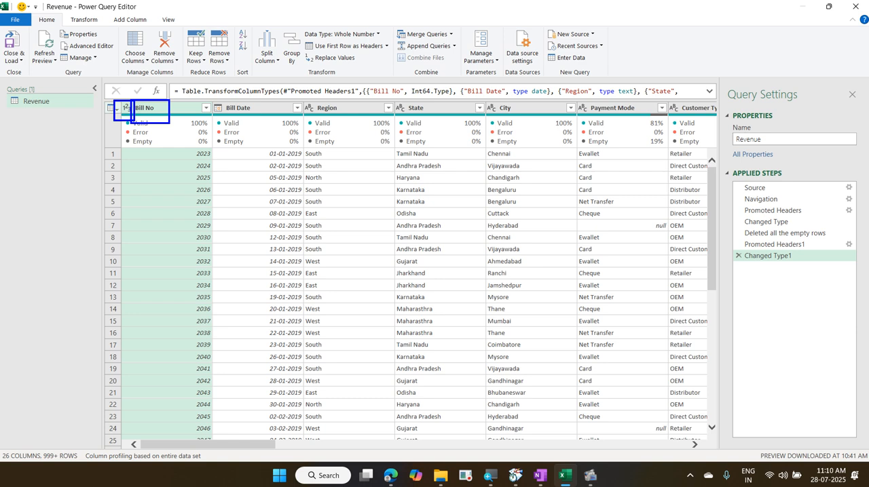
drag(209, 100, 229, 116)
drag(298, 102, 317, 117)
drag(389, 102, 405, 116)
drag(459, 120, 453, 417)
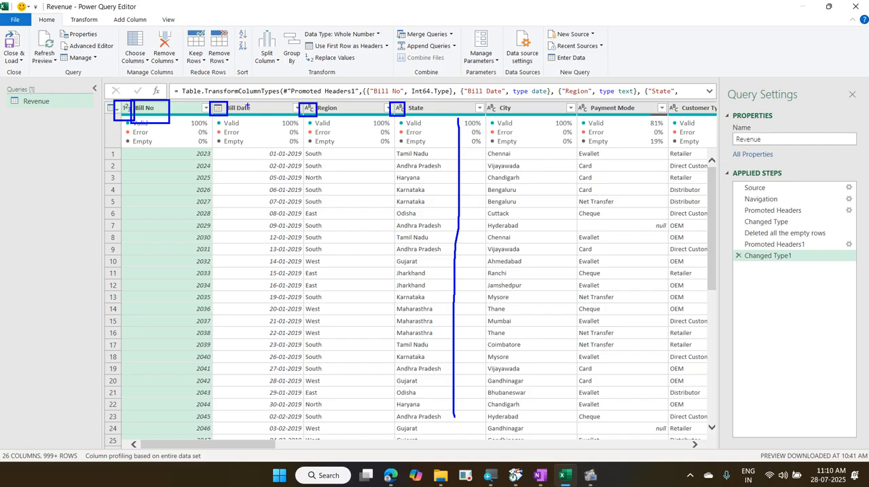
mouse_move(206, 97)
mouse_down()
mouse_move(268, 130)
mouse_move(190, 103)
mouse_move(203, 110)
mouse_up()
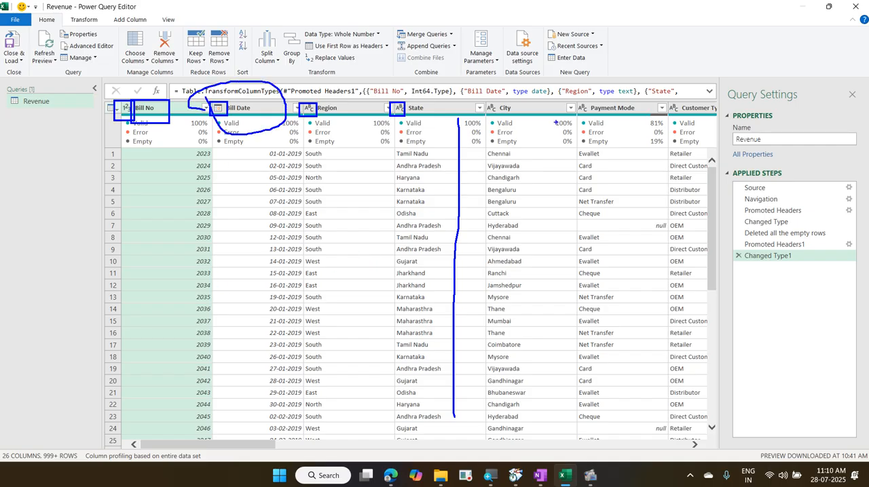
key(Escape)
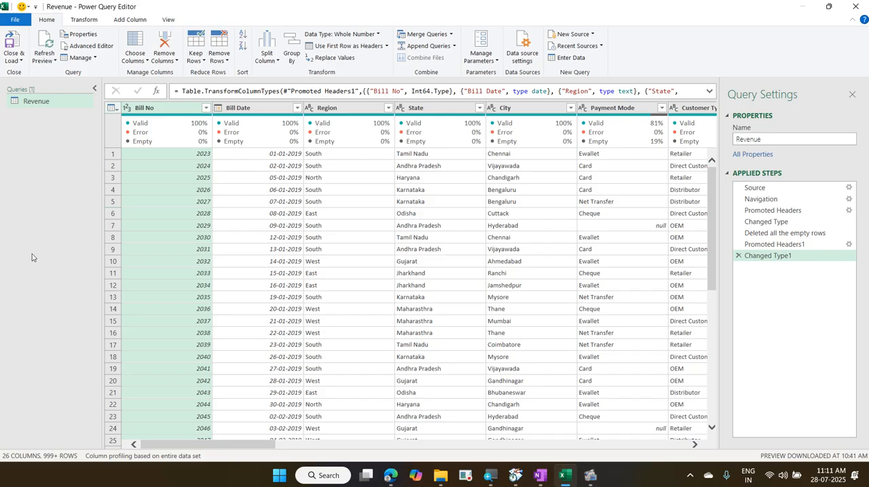
Step: Select the Bill Date column and locate the Detect Data Type command for it
click(262, 111)
click(81, 20)
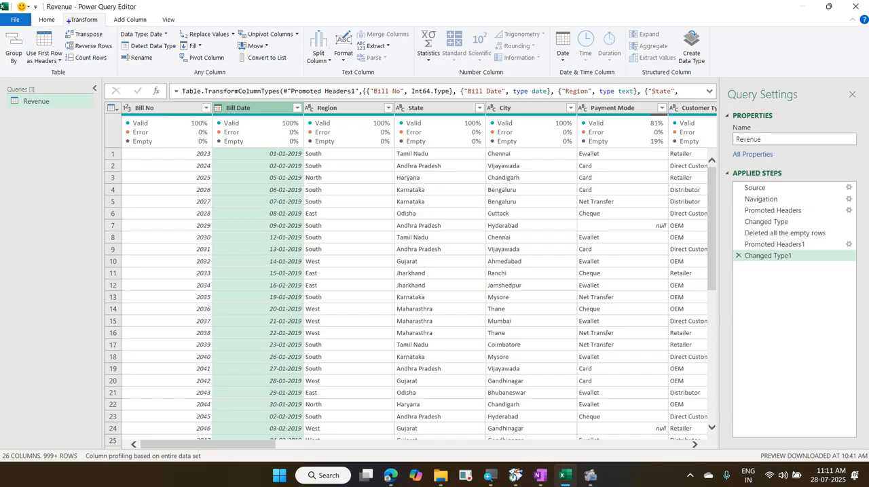
drag(61, 9, 179, 54)
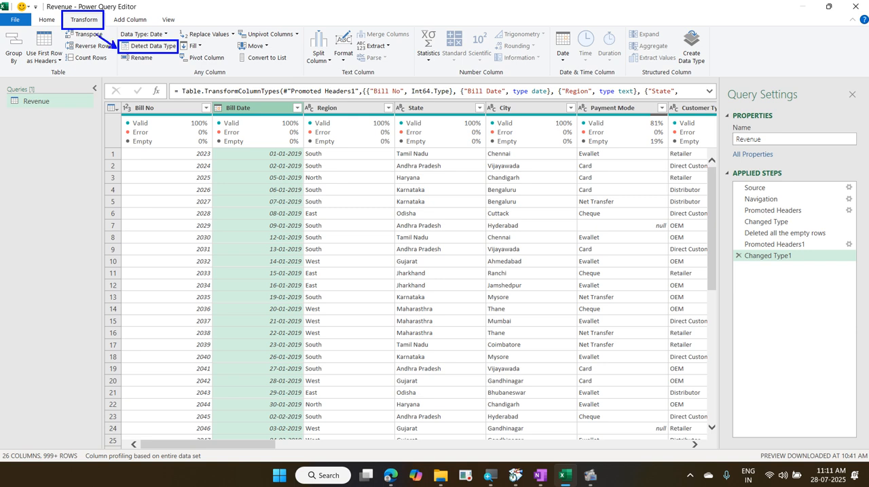
drag(87, 31, 116, 48)
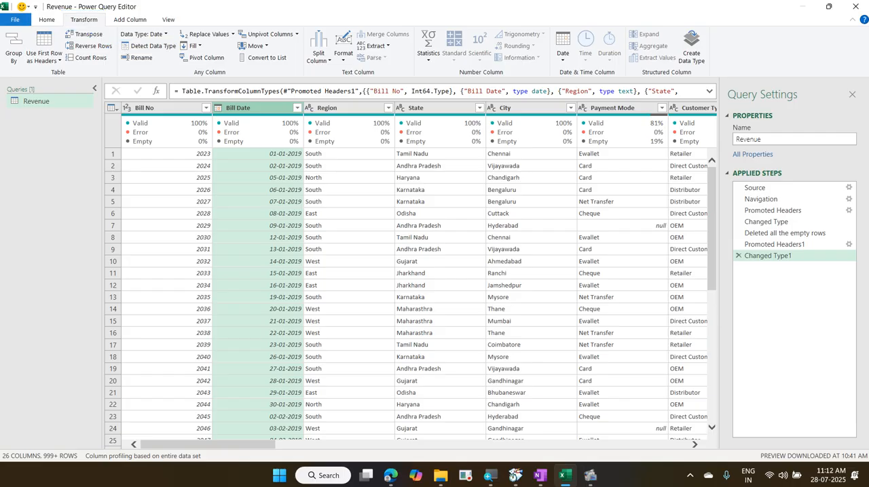
Step: View the data types available for the Bill No column and leave its type as it is
click(150, 110)
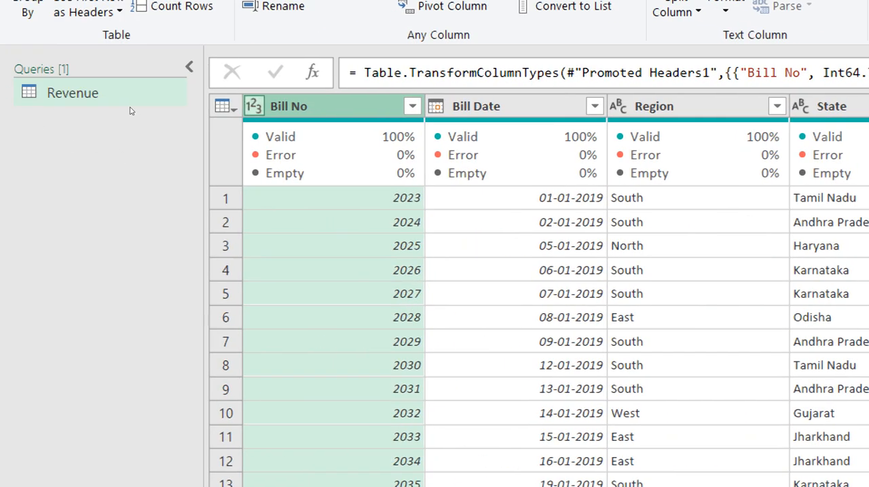
click(253, 106)
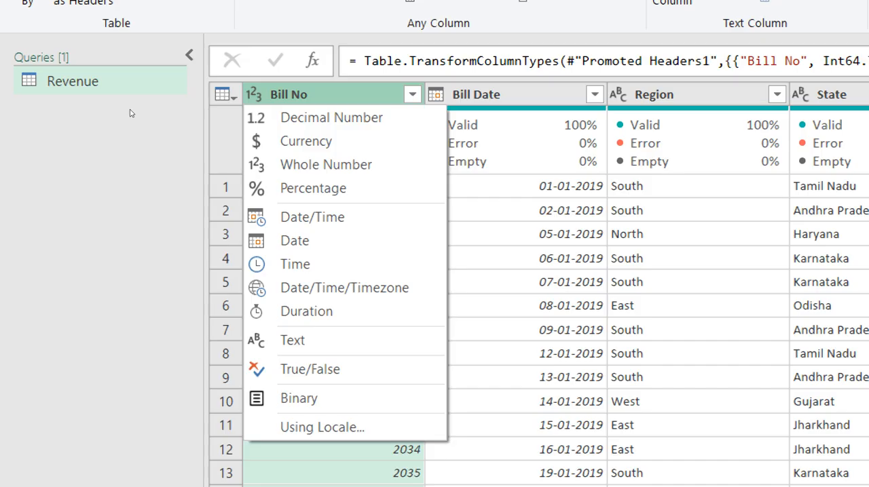
click(132, 113)
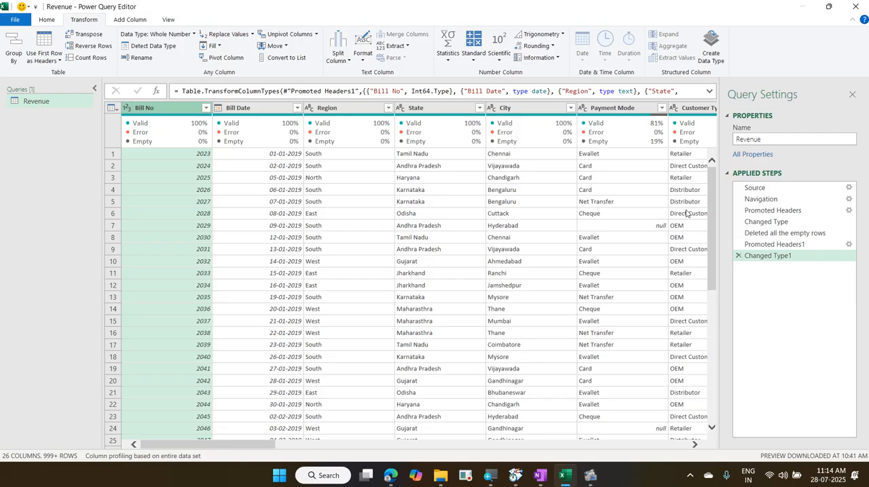
Step: Examine the column removal options offered for the empty Column14, beyond Net Profit
mouse_move(625, 124)
drag(255, 445, 486, 454)
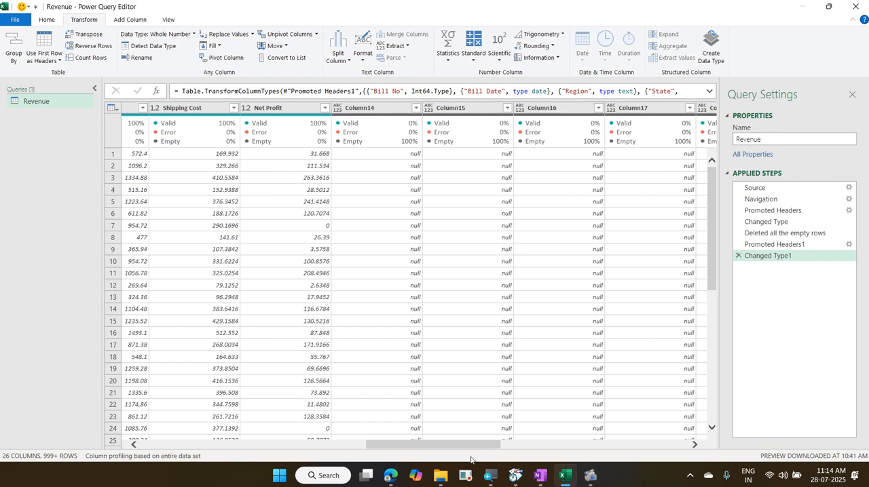
right_click(380, 109)
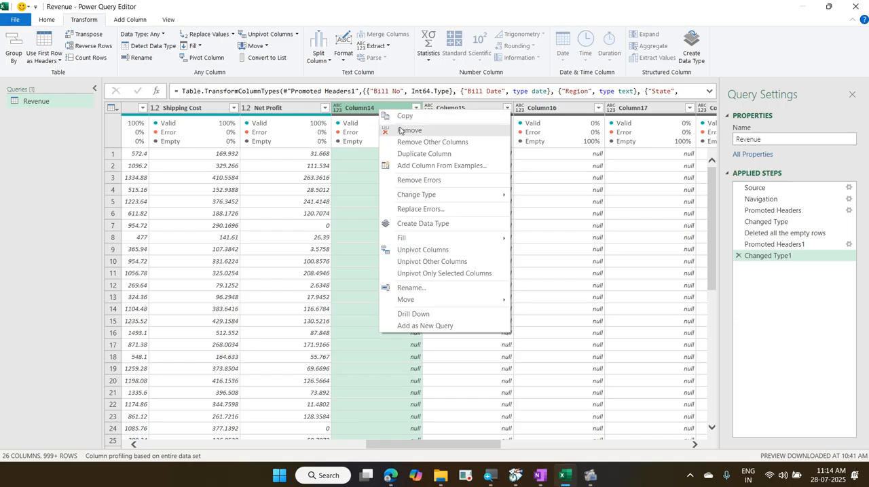
drag(427, 121, 398, 167)
drag(396, 123, 451, 166)
key(Escape)
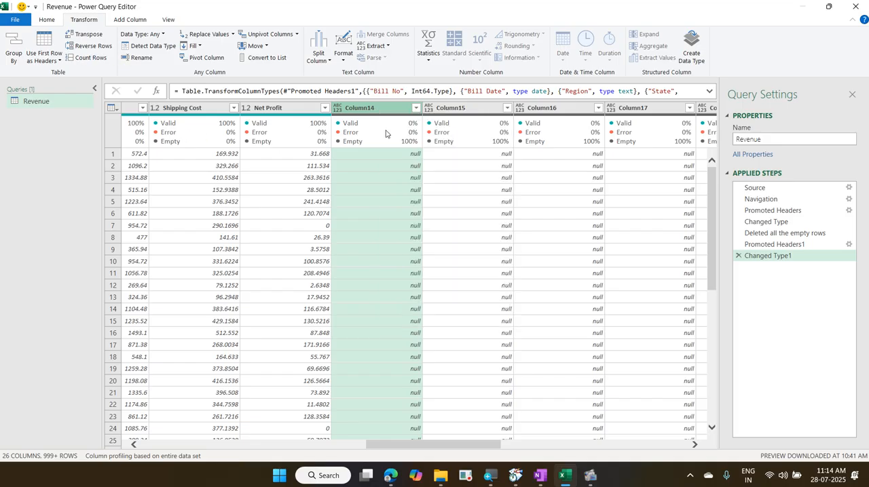
Step: Use Choose Columns to exclude the empty columns Column14 through Column26 from the columns to keep
click(47, 20)
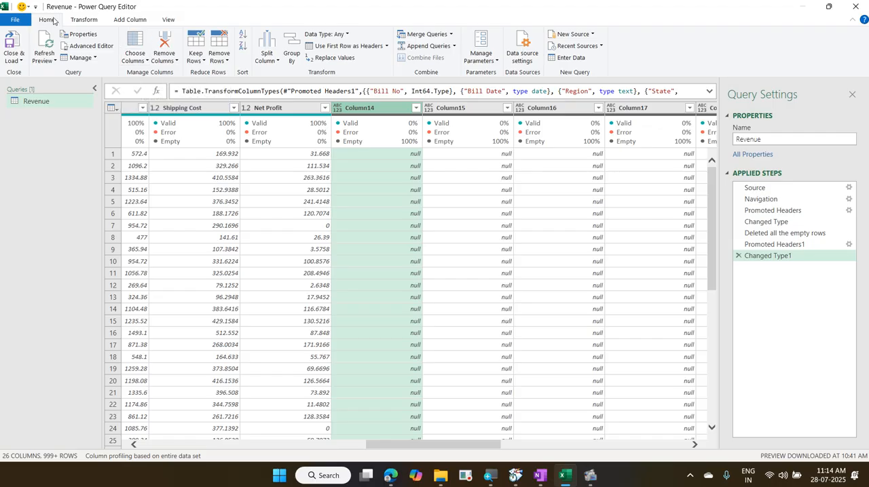
click(134, 38)
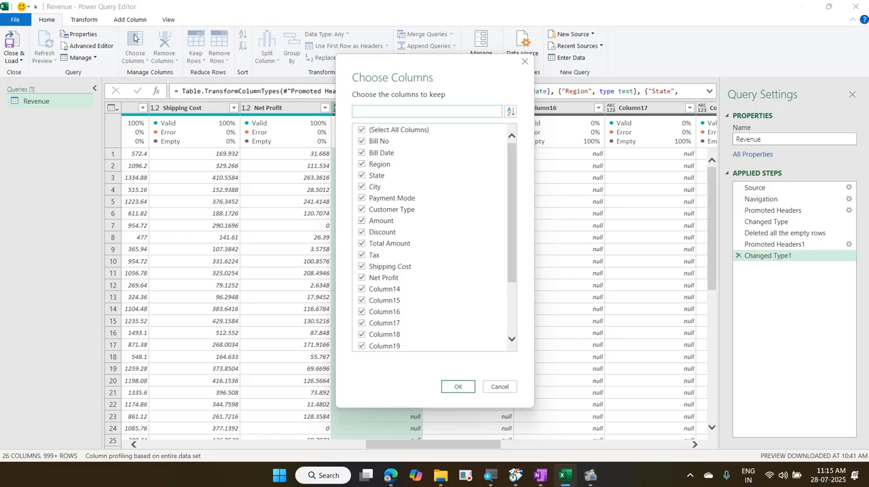
click(391, 290)
click(392, 300)
click(393, 312)
click(395, 323)
click(393, 334)
click(395, 346)
scroll(396, 343, down, 3)
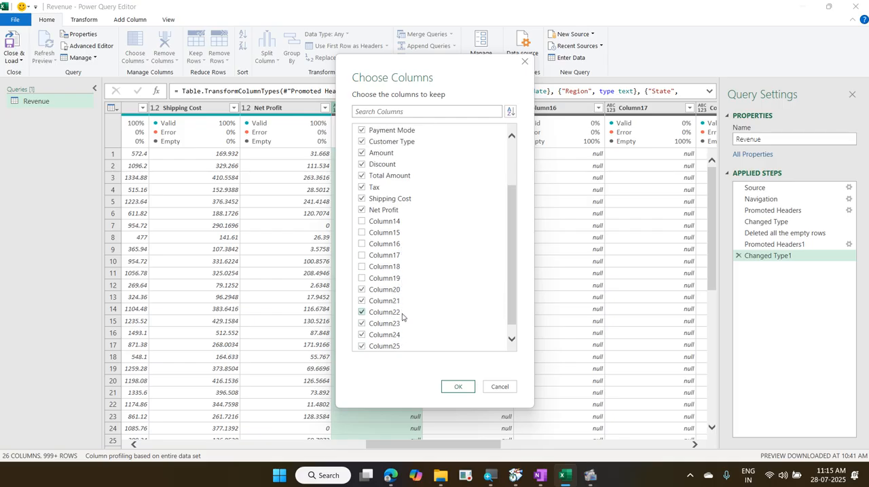
click(390, 302)
click(391, 292)
click(391, 314)
click(392, 323)
click(394, 334)
click(397, 346)
scroll(397, 343, down, 1)
click(395, 345)
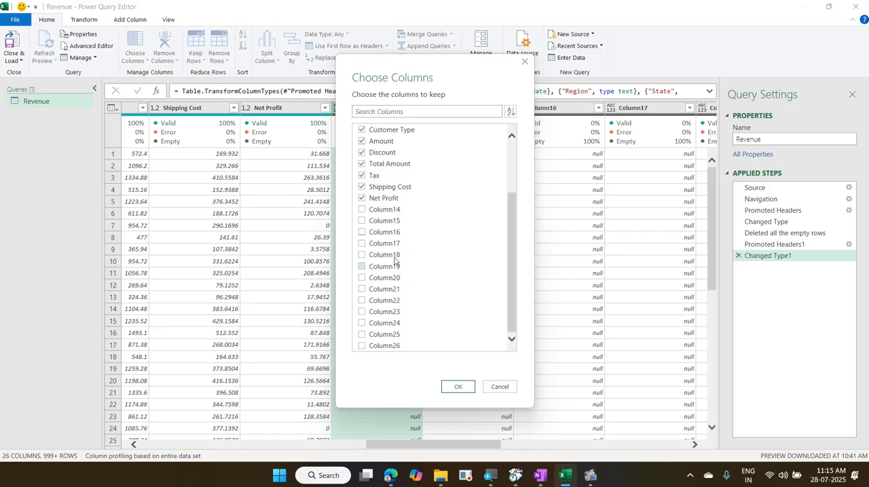
Step: Exclude the Net Profit column too and apply the column selection to the Revenue query
click(362, 199)
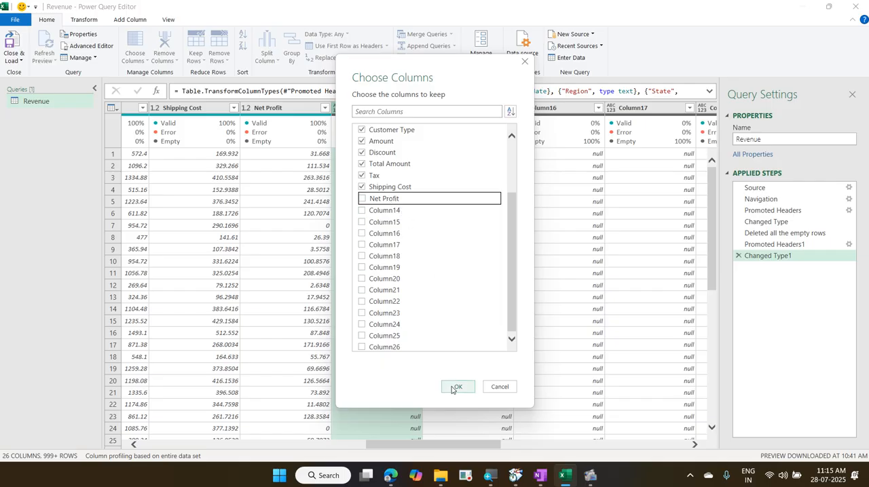
click(455, 387)
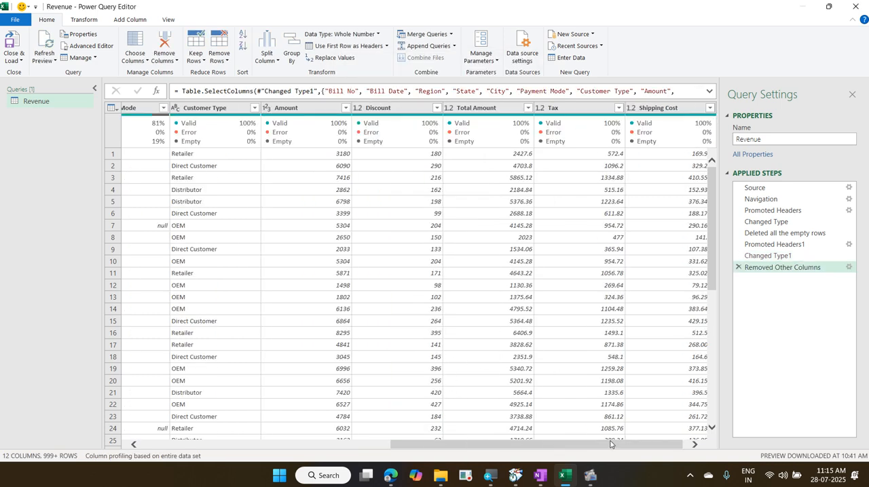
drag(609, 444, 665, 450)
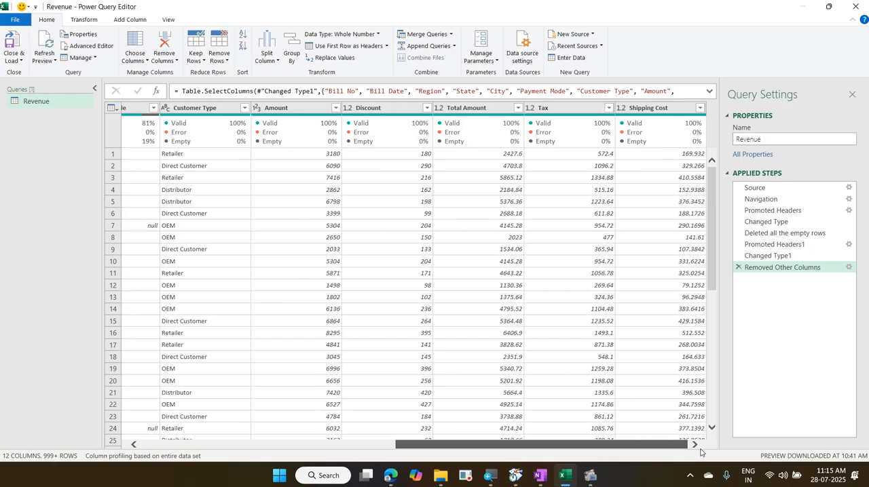
mouse_move(618, 129)
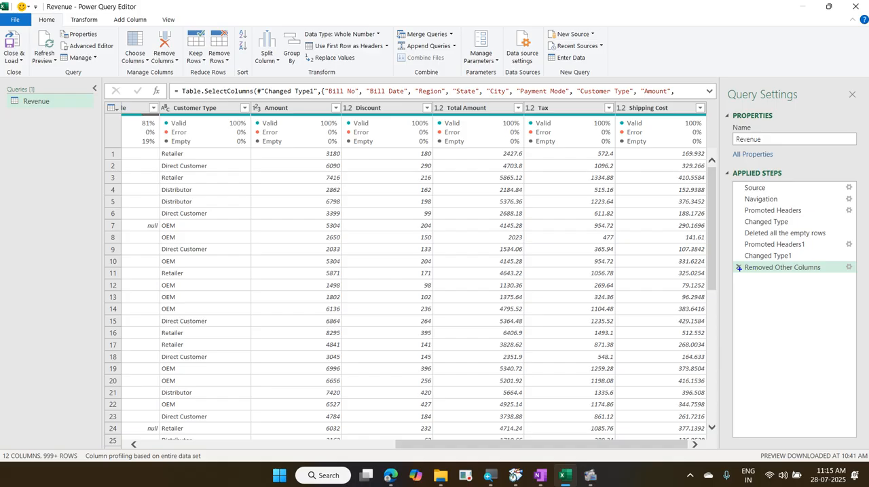
Step: Edit the Removed Other Columns step so that the Net Profit column is kept again
drag(732, 258, 749, 279)
mouse_move(840, 260)
mouse_down()
mouse_move(857, 277)
mouse_move(855, 261)
mouse_move(838, 266)
mouse_move(847, 278)
mouse_up()
key(Escape)
click(850, 269)
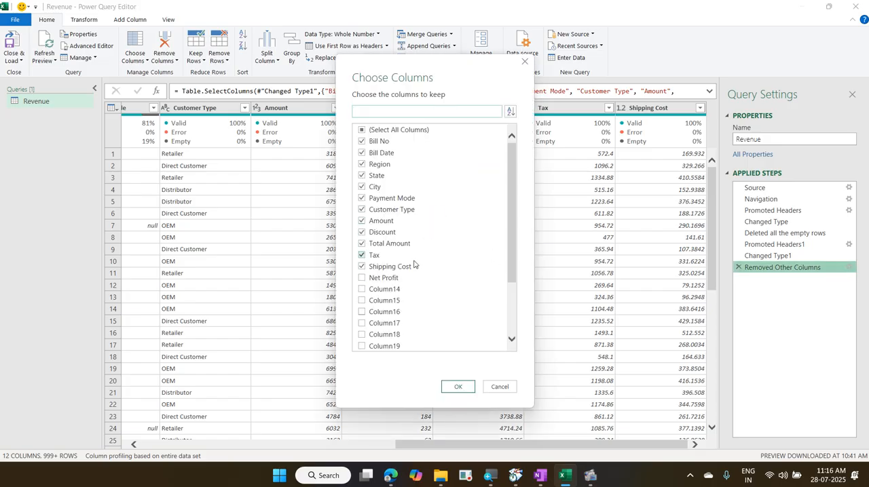
click(361, 279)
click(453, 391)
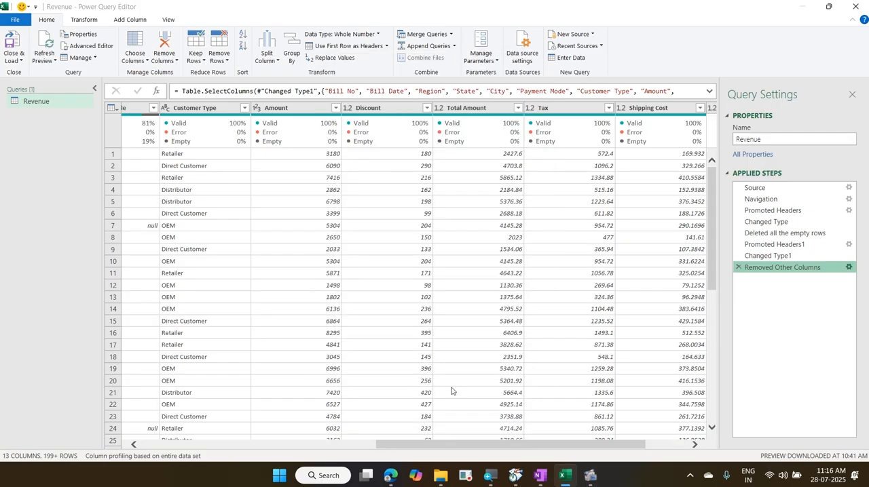
click(666, 446)
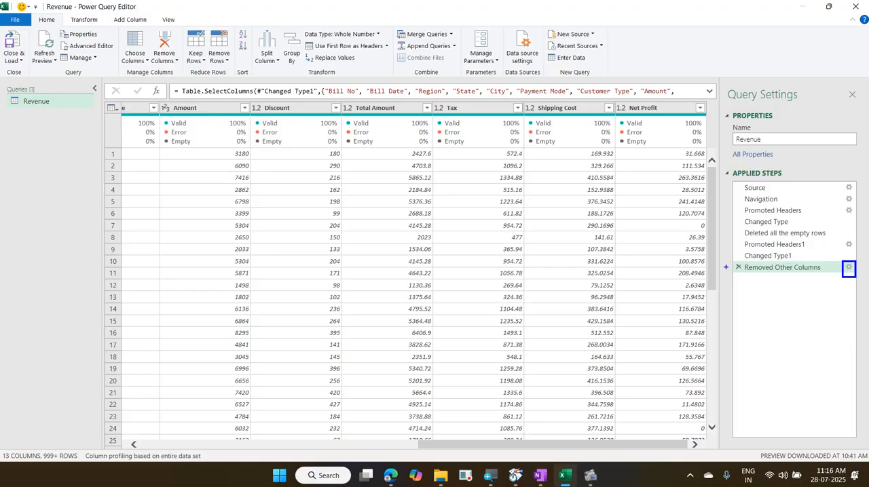
drag(728, 263, 751, 279)
drag(841, 246, 868, 224)
key(Escape)
Step: Replace the null values in the Payment Mode column with "Penidgn"
drag(440, 445, 182, 469)
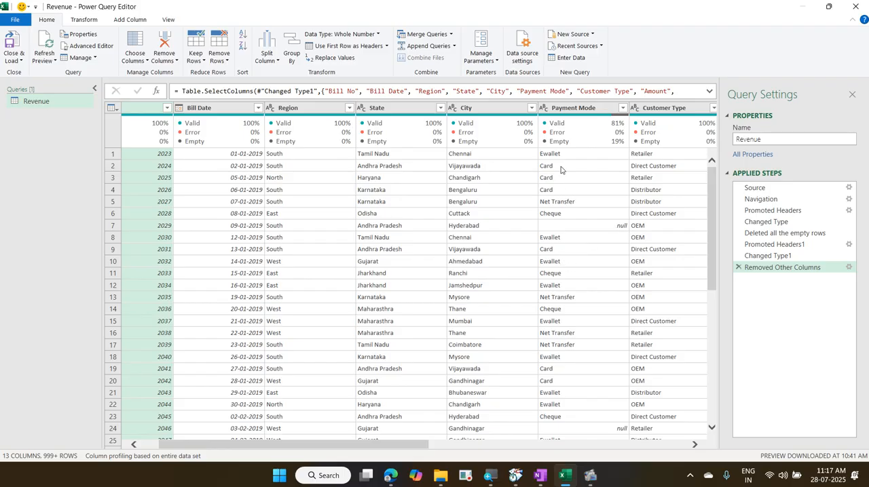
right_click(561, 113)
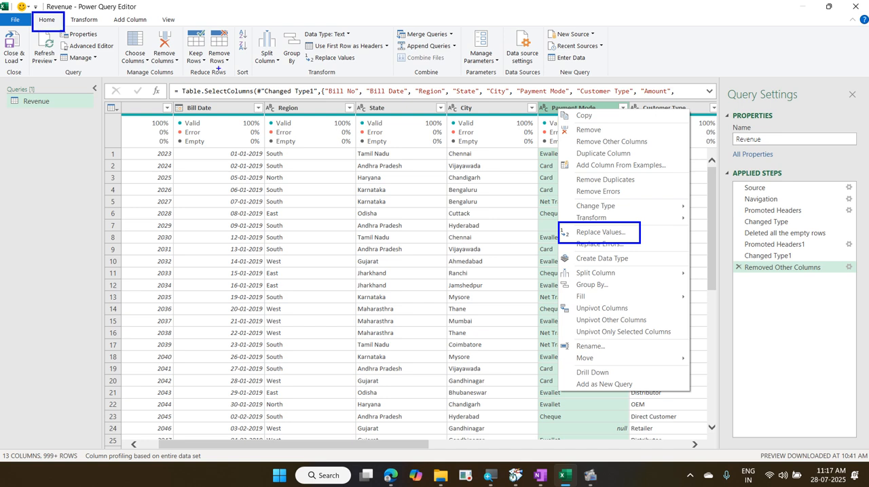
mouse_move(303, 52)
mouse_down()
mouse_move(361, 68)
mouse_move(115, 39)
mouse_move(66, 19)
mouse_up()
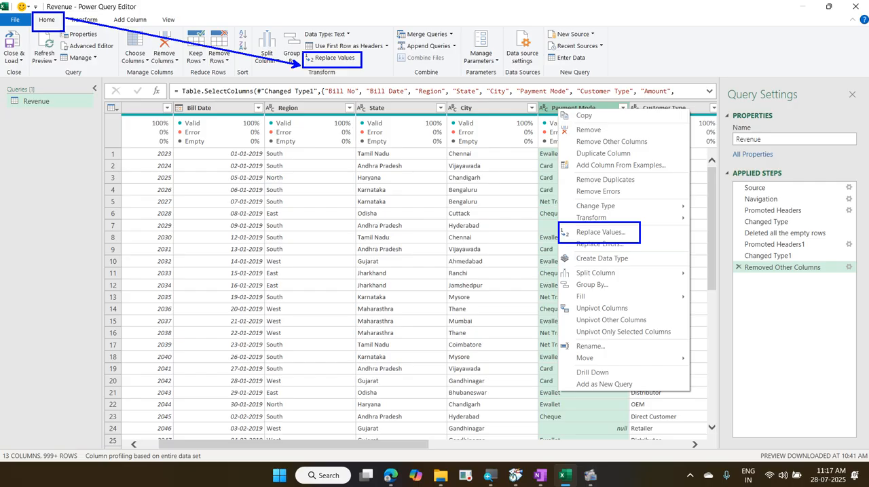
key(Escape)
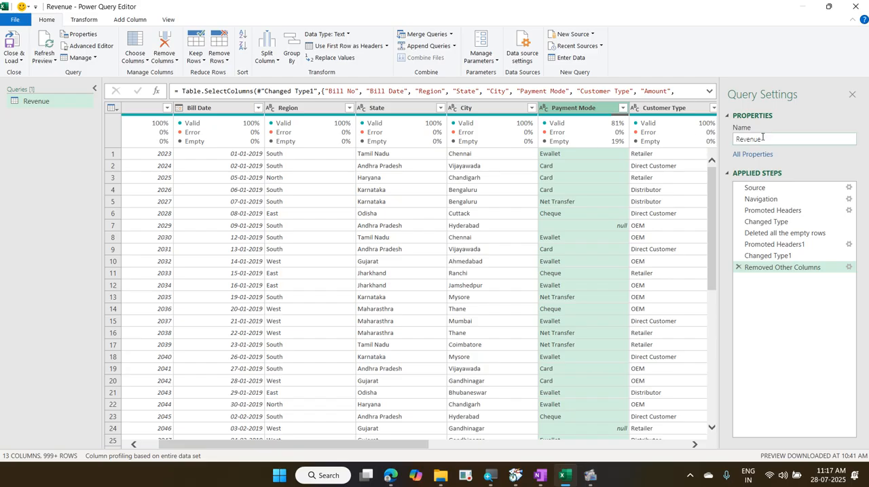
right_click(581, 106)
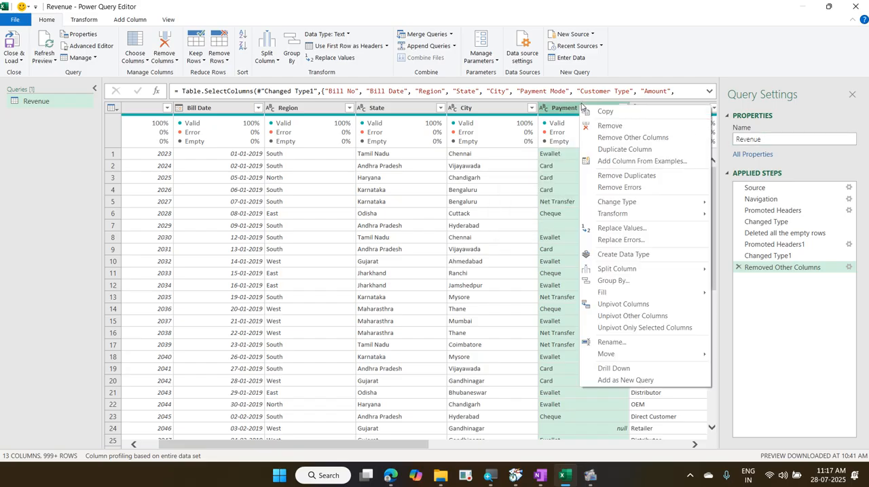
click(638, 227)
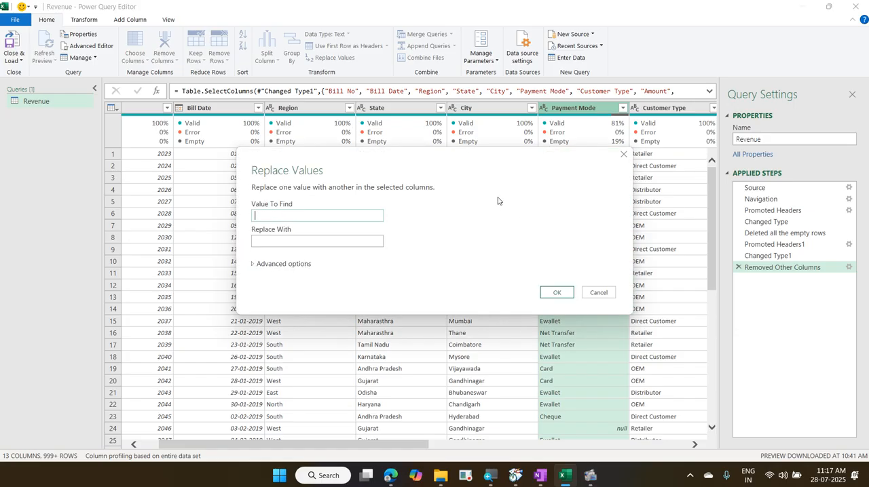
text(null)
key(Tab)
text(Penidgn)
click(552, 294)
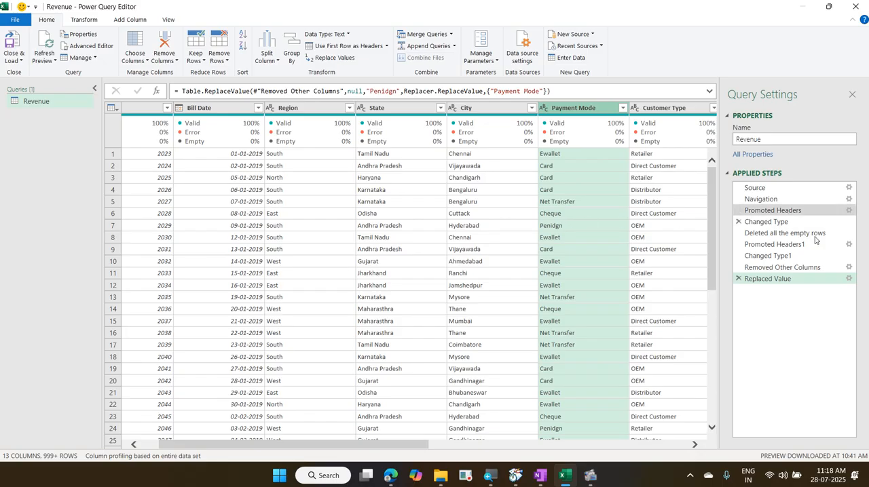
Step: Edit the Replaced Value step so that null Payment Mode values are replaced with "Pending"
click(849, 280)
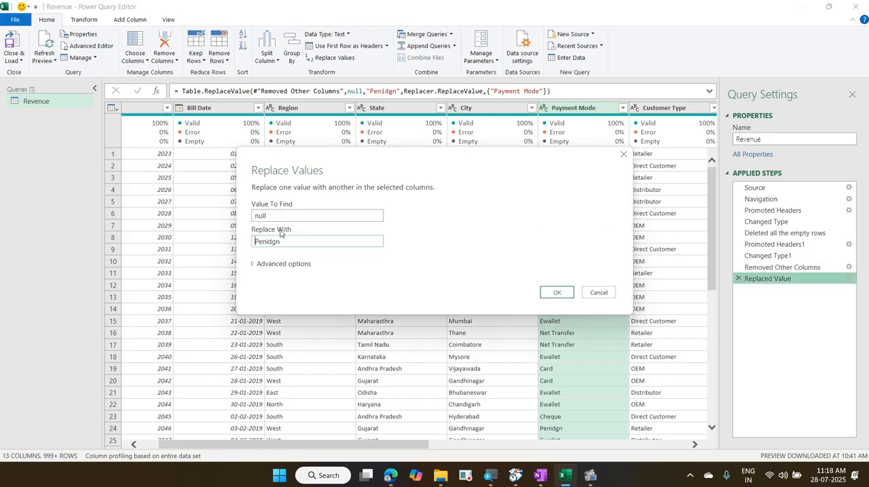
key(BackSpace)
key(BackSpace)
key(BackSpace)
text(ding)
click(547, 291)
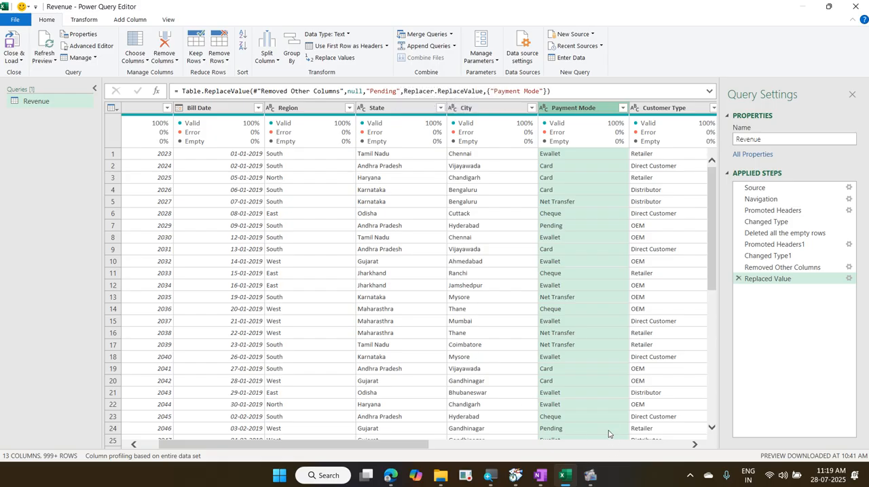
mouse_move(589, 477)
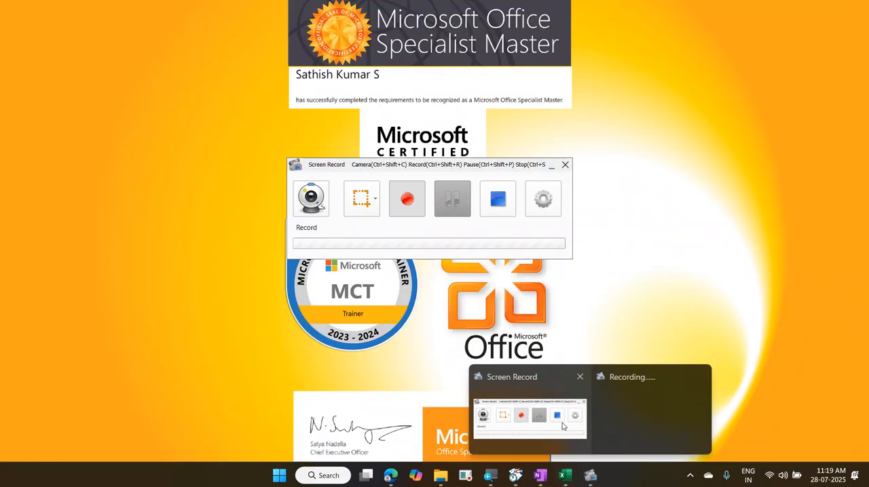
click(559, 419)
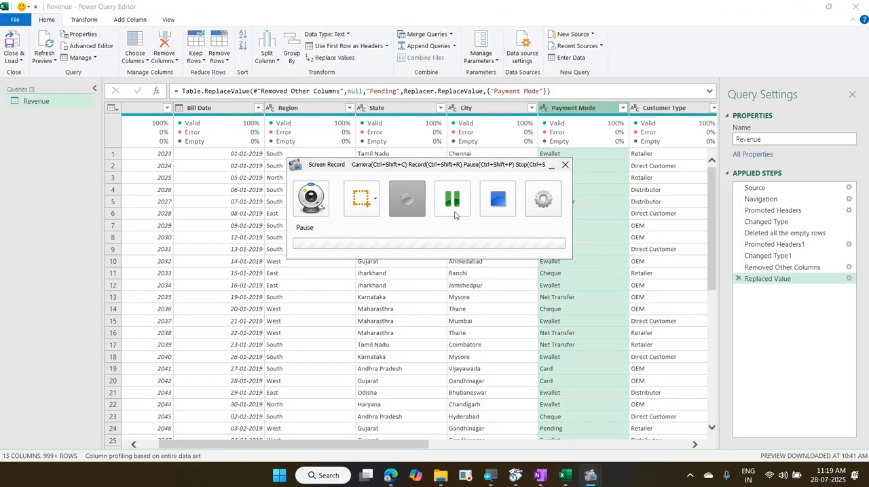
click(453, 202)
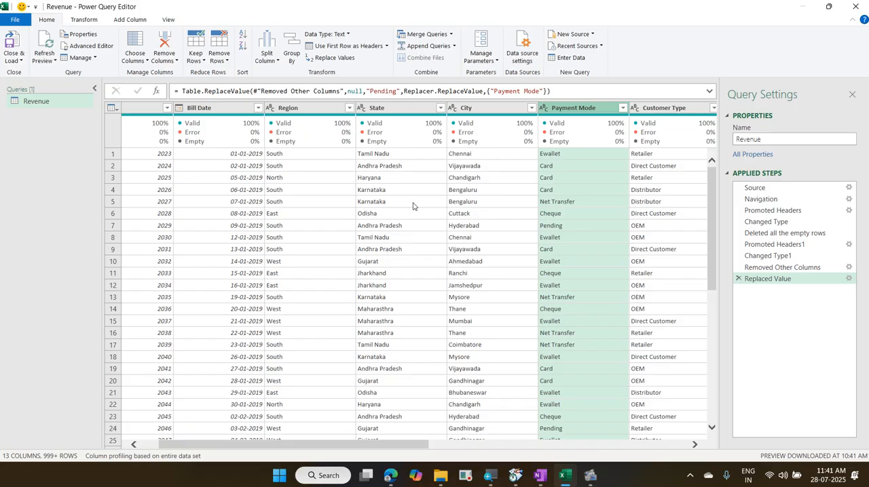
Step: Examine the data types offered for the Bill No column and the Replace Values settings for the Payment Mode column
click(149, 445)
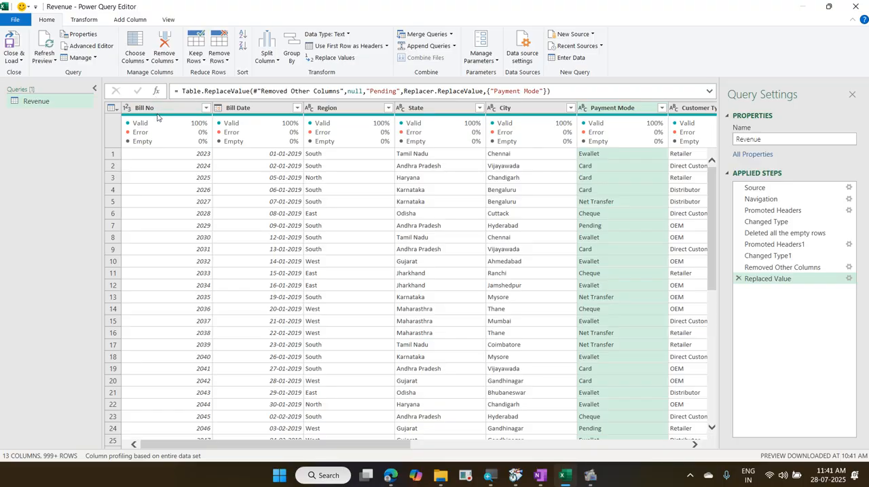
mouse_move(159, 121)
click(88, 22)
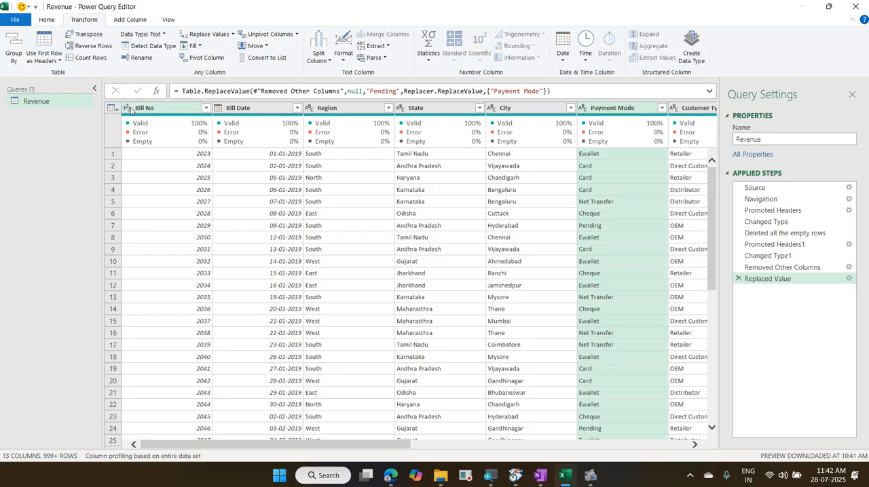
click(130, 110)
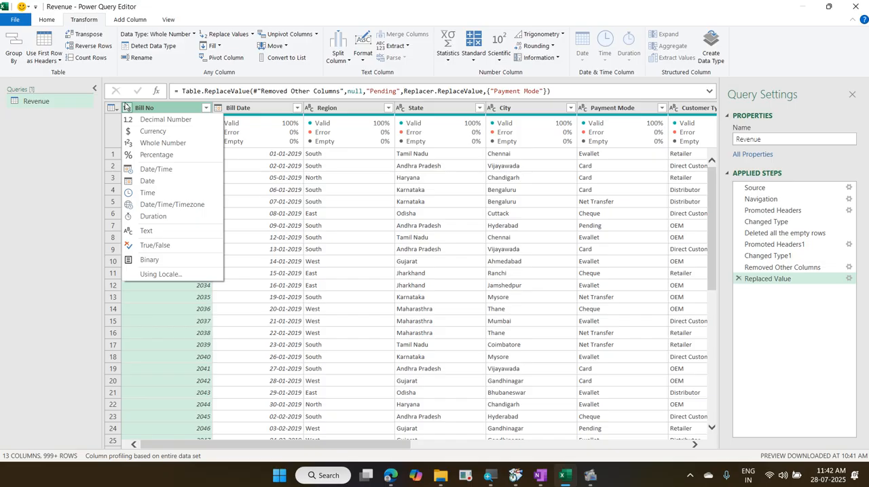
click(125, 107)
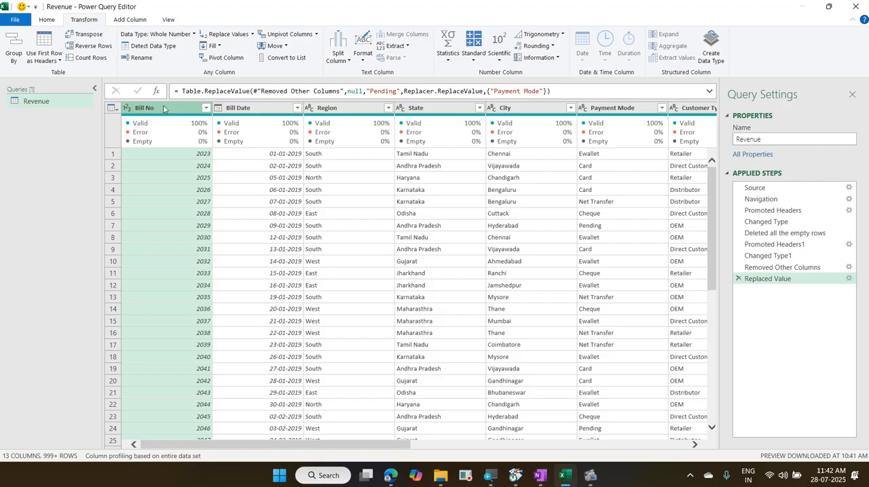
right_click(611, 108)
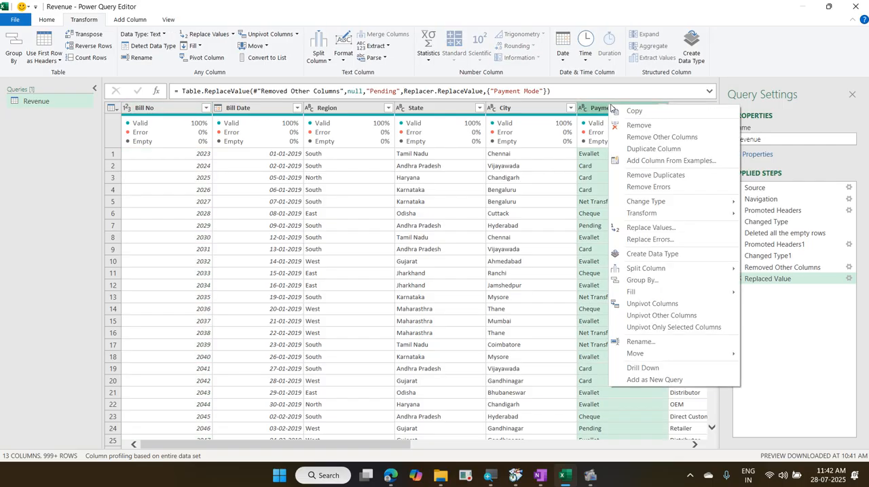
click(671, 227)
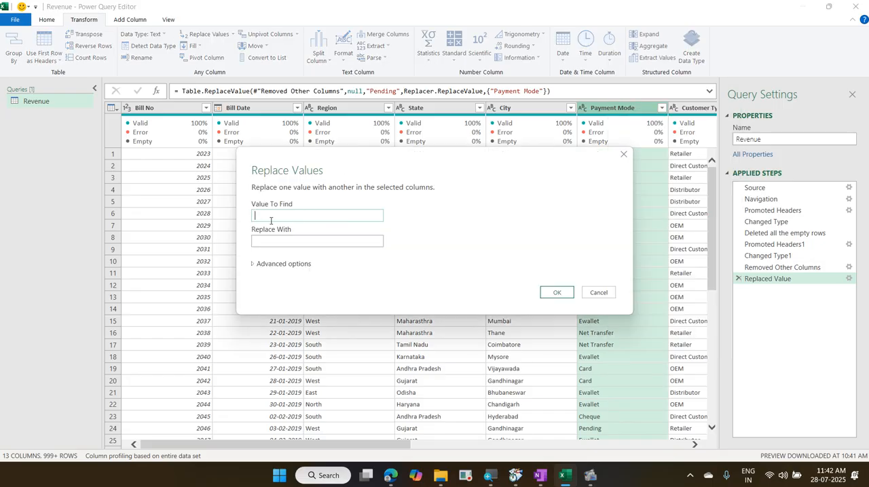
click(600, 294)
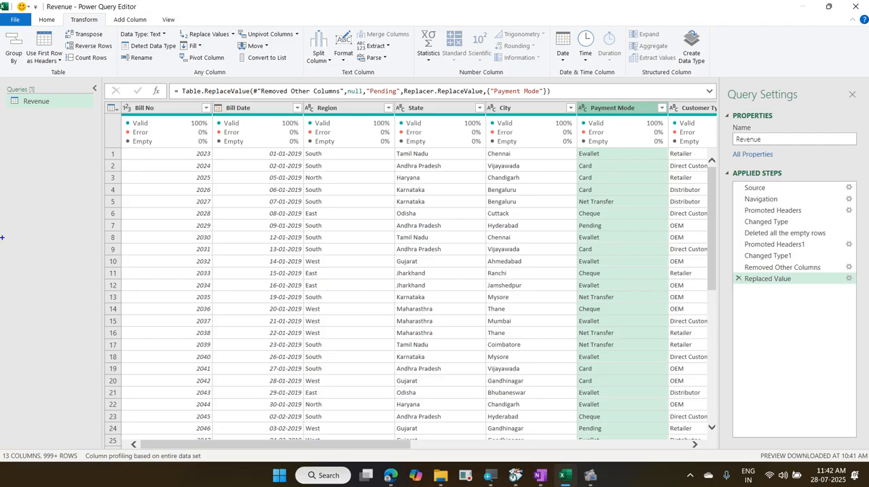
drag(35, 195, 35, 220)
text(1.Excel )
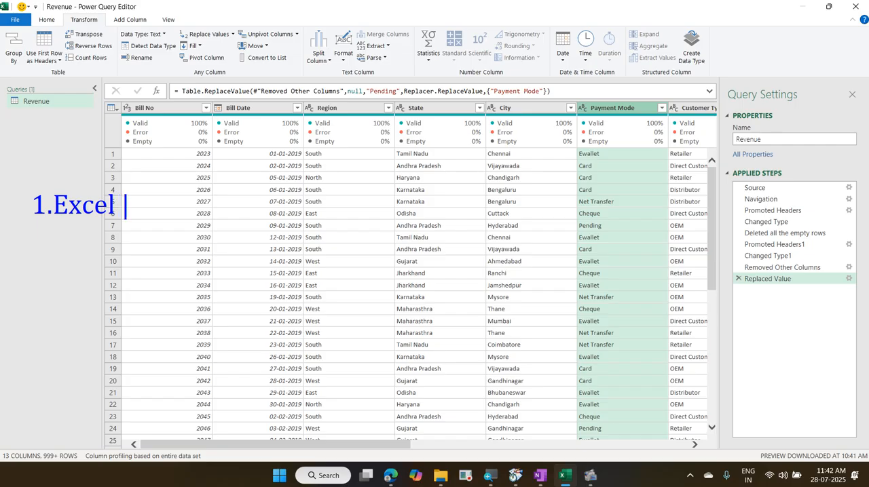
text(table)
key(Return)
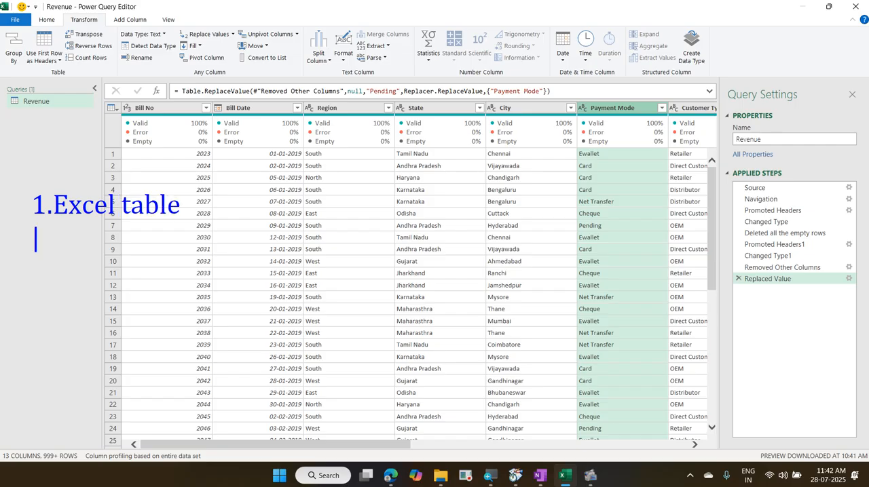
text(2.Connext)
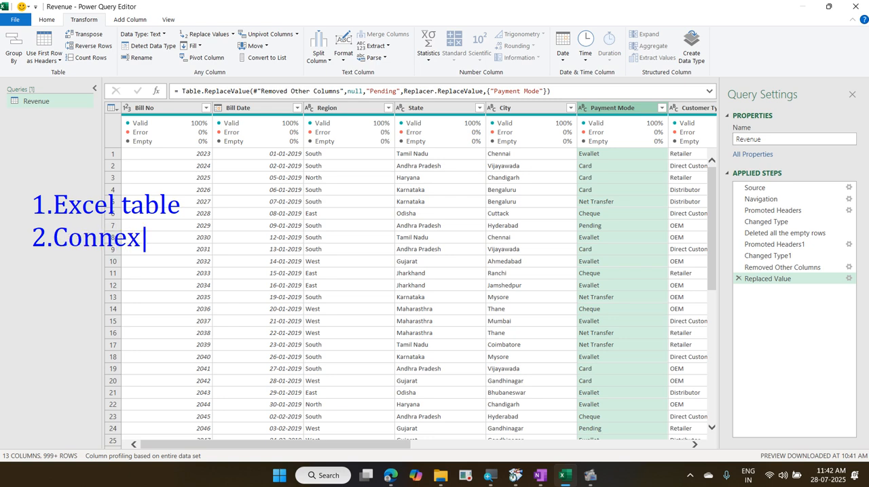
key(BackSpace)
key(BackSpace)
text(ctio)
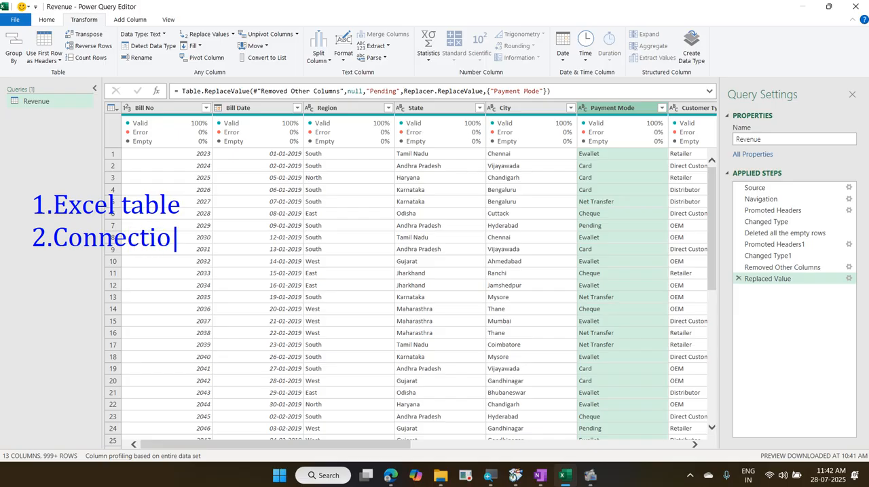
text(n)
key(Escape)
drag(175, 201, 211, 182)
drag(196, 233, 241, 222)
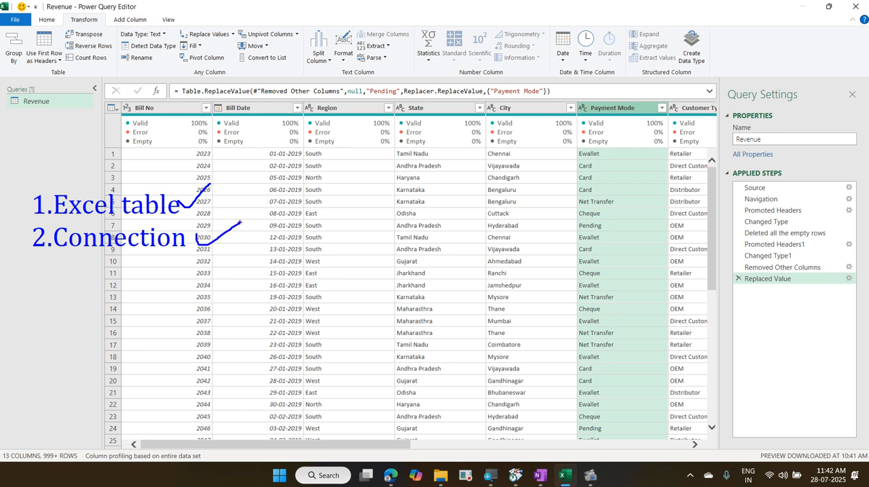
mouse_move(103, 84)
mouse_down()
mouse_move(366, 145)
mouse_move(726, 366)
mouse_move(713, 426)
mouse_up()
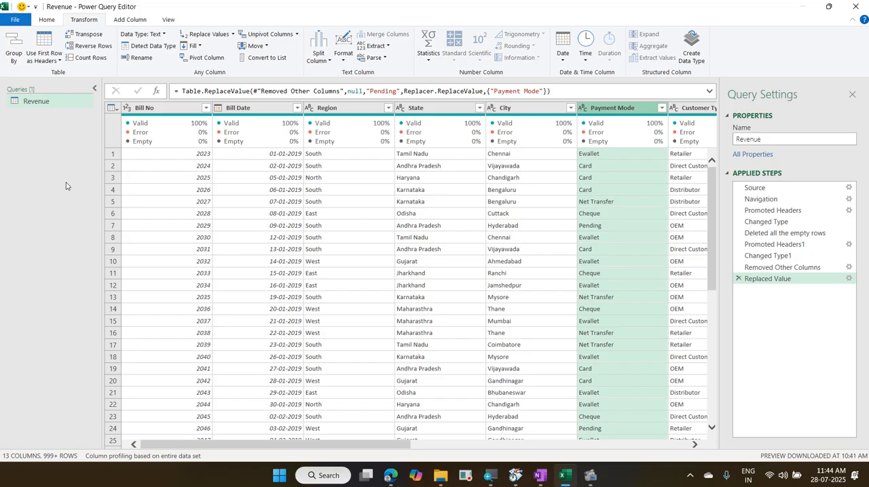
Step: Close the query editor with Close & Load To so that the Import Data options open for the Revenue query
click(48, 22)
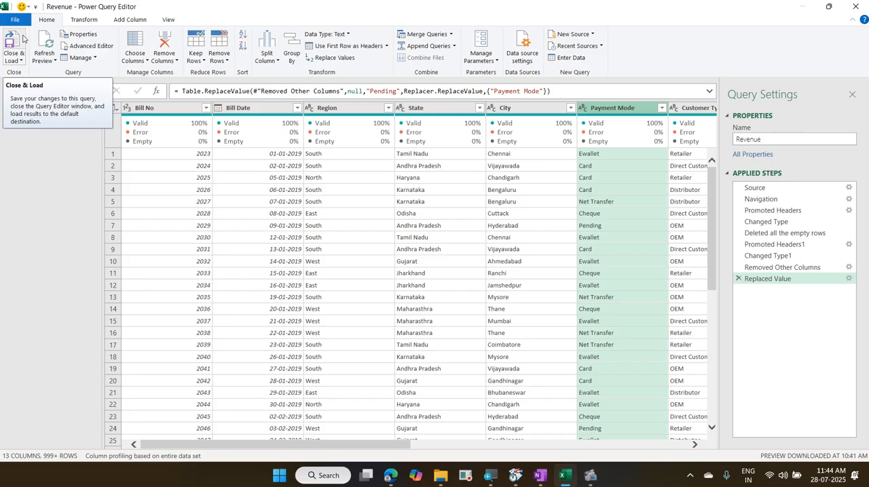
click(19, 58)
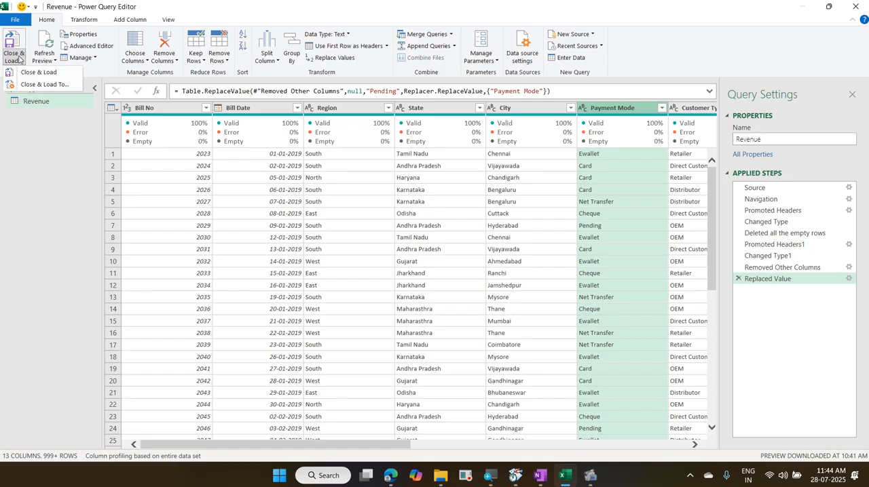
key(ctrl+2)
drag(30, 12, 64, 26)
mouse_move(15, 51)
mouse_down()
mouse_move(51, 94)
mouse_move(84, 94)
mouse_up()
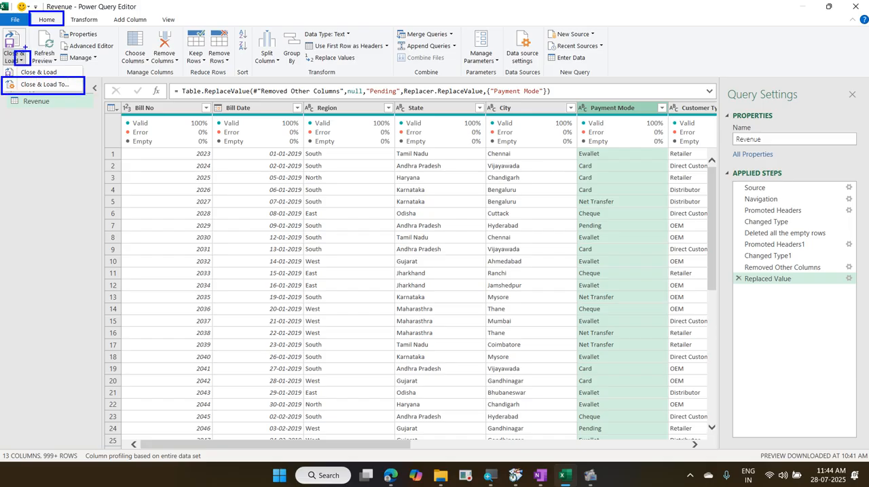
drag(25, 47, 41, 29)
drag(17, 74, 25, 66)
key(Escape)
click(21, 64)
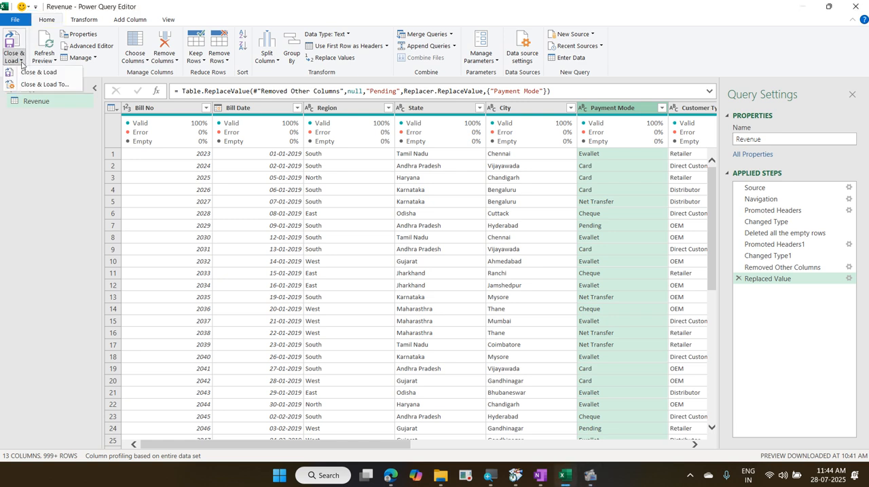
click(38, 87)
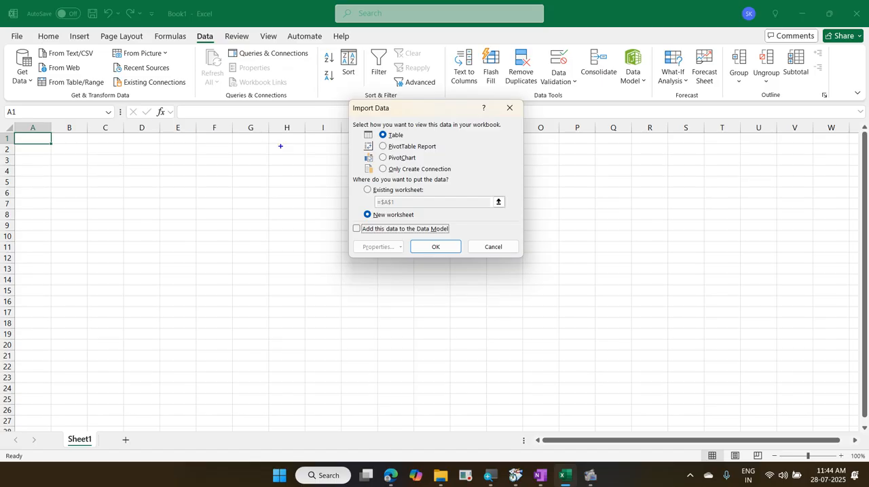
mouse_move(380, 126)
mouse_down()
mouse_move(410, 151)
mouse_move(445, 152)
mouse_up()
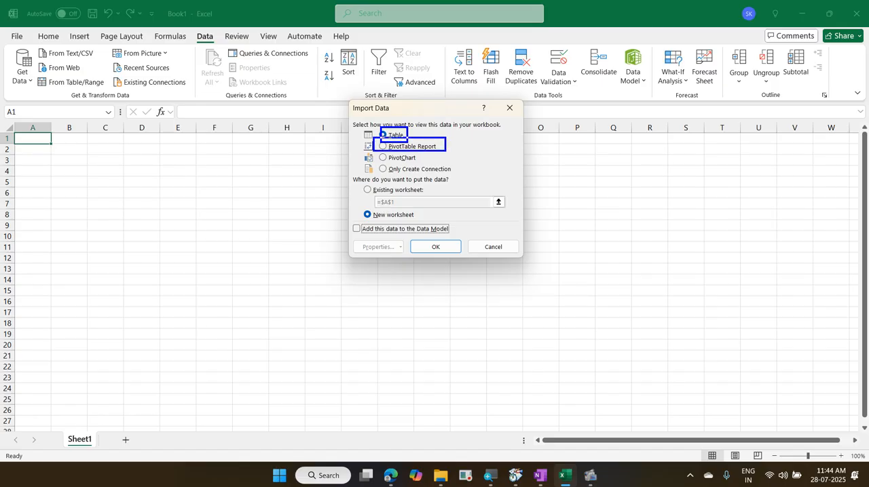
mouse_move(377, 148)
mouse_down()
mouse_move(428, 165)
mouse_move(379, 167)
mouse_move(460, 182)
mouse_up()
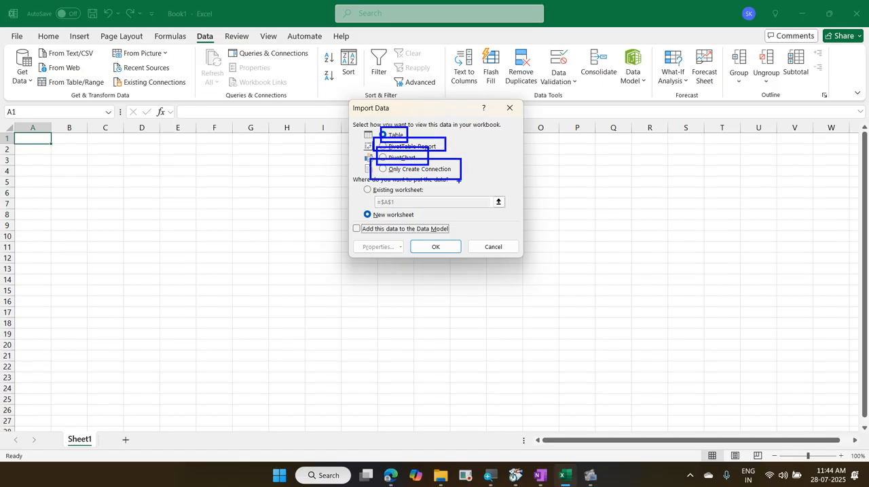
key(e)
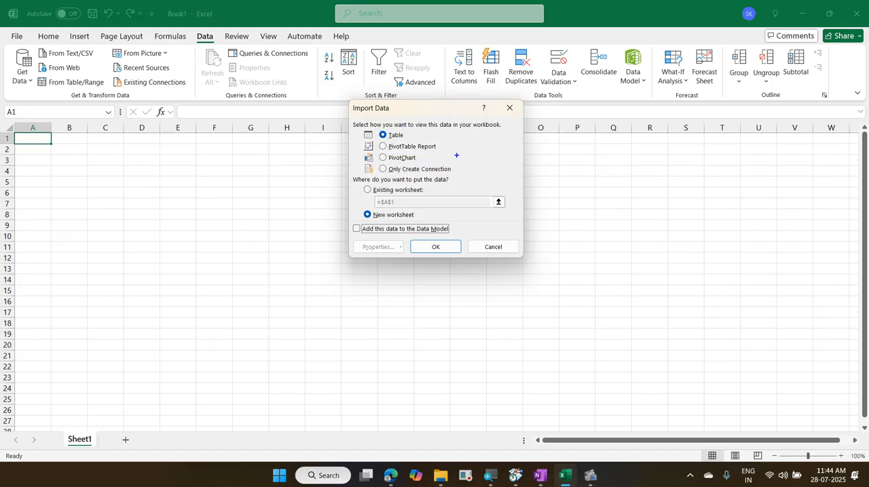
mouse_move(410, 134)
mouse_down()
mouse_move(439, 121)
mouse_move(451, 144)
mouse_move(469, 128)
mouse_up()
drag(425, 160, 448, 139)
drag(457, 171, 484, 150)
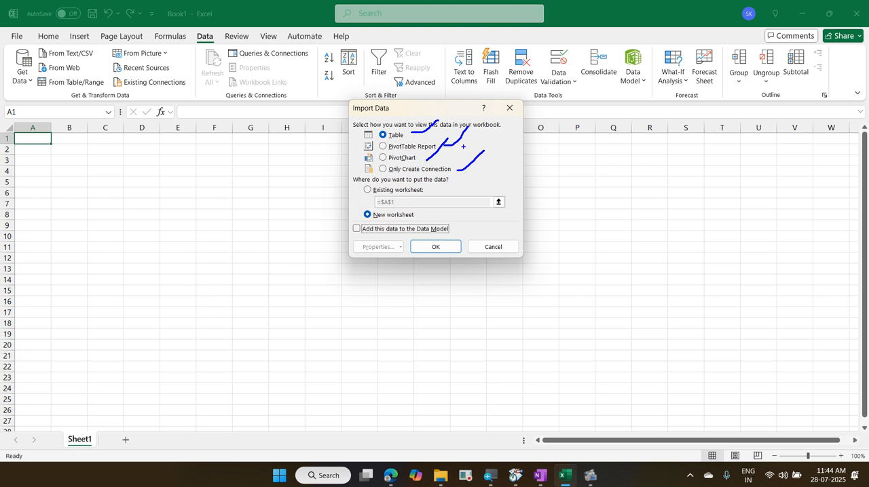
Step: Load the Revenue query as a table into a new worksheet and check the table's first and last rows
mouse_move(385, 147)
mouse_down()
mouse_move(414, 147)
mouse_move(419, 125)
mouse_move(364, 135)
mouse_move(399, 150)
mouse_up()
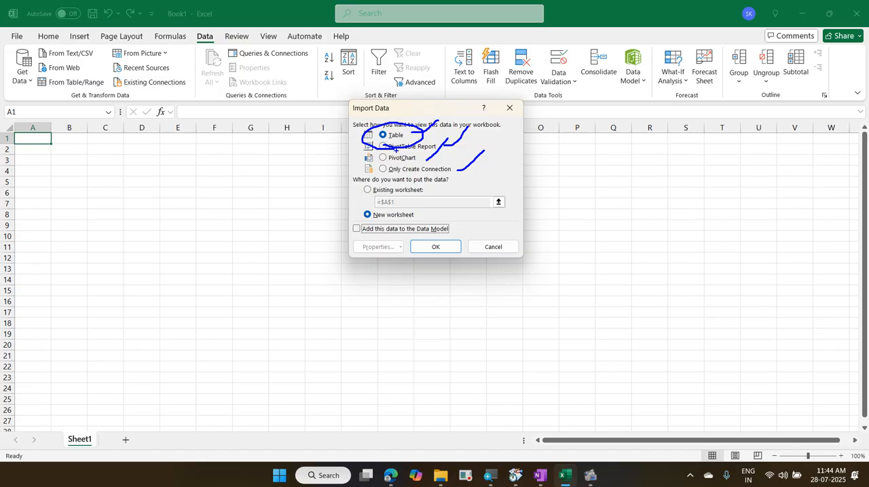
key(Escape)
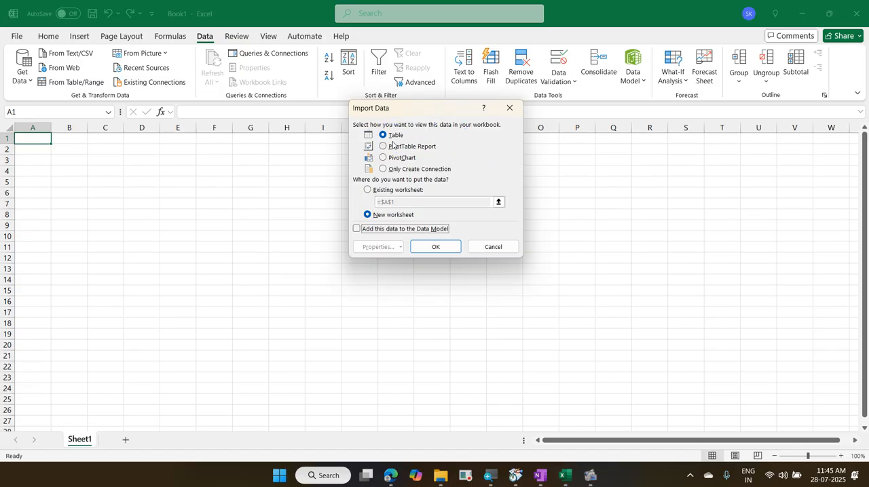
click(445, 249)
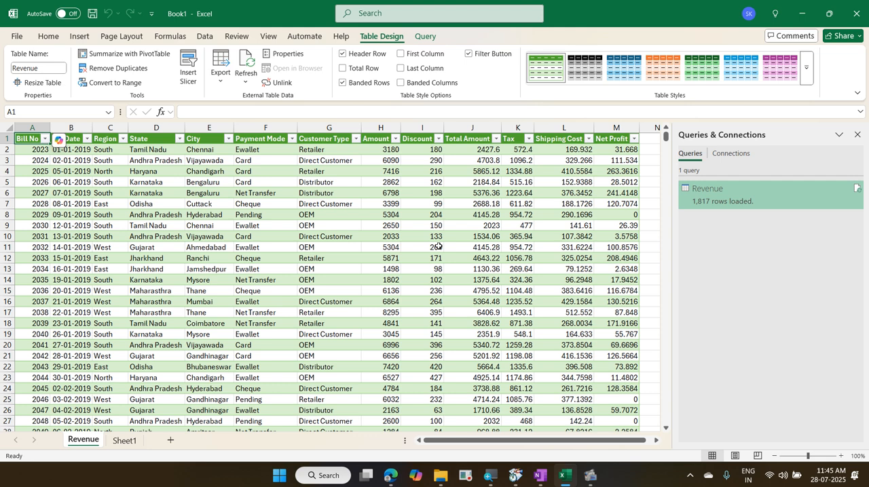
key(ctrl+Down)
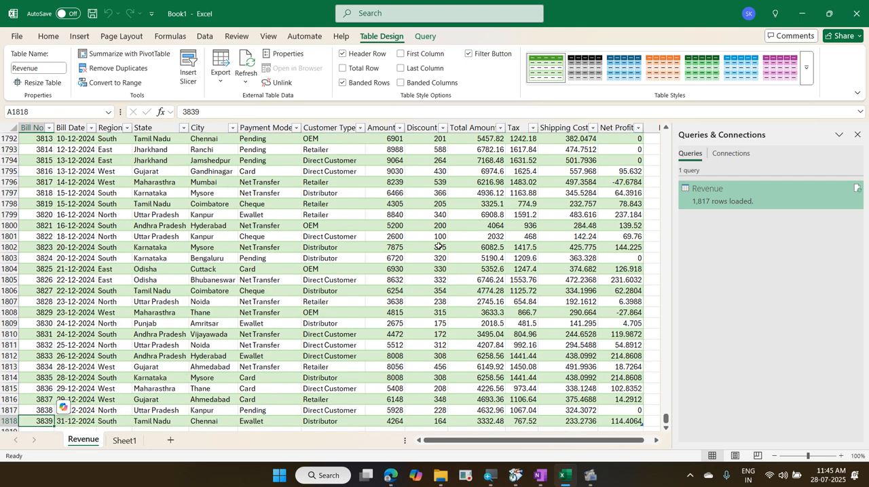
key(ctrl+Up)
key(ctrl+Down)
key(ctrl+Up)
key(ctrl+Down)
key(ctrl+Up)
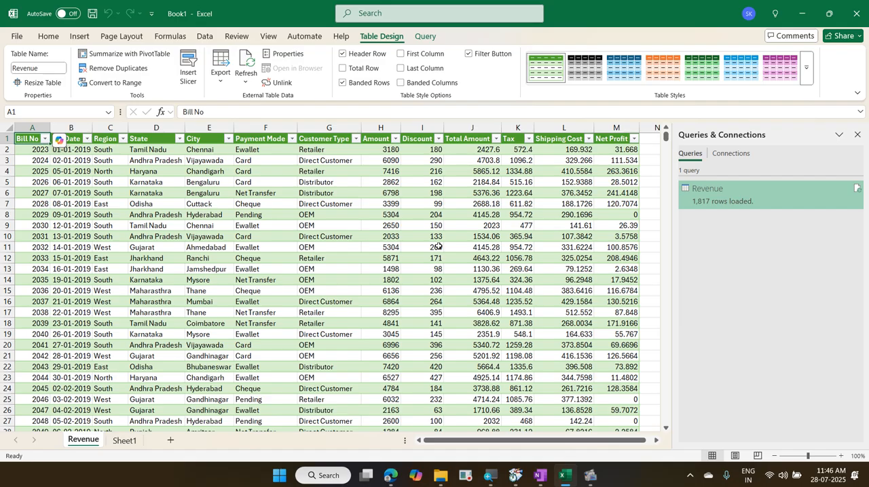
Step: Start saving the workbook under a new name and browse to the folder 2025-07-28 TVS Tires PowerQuery
click(20, 35)
click(62, 212)
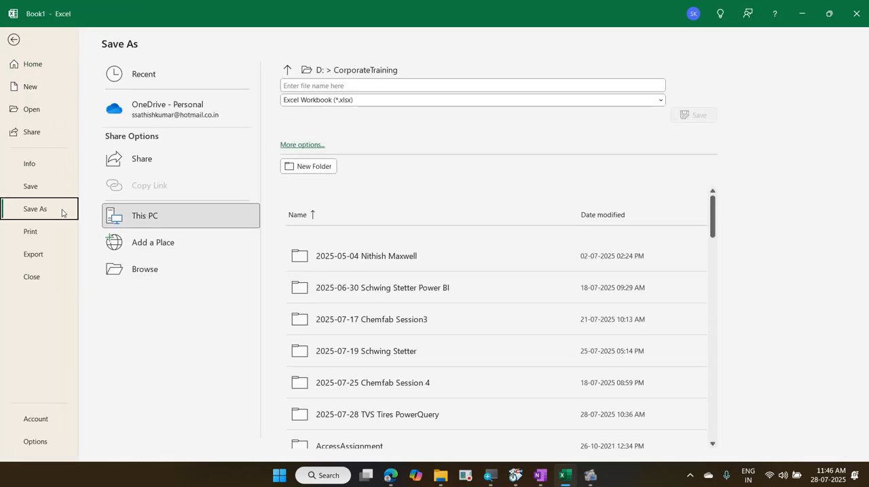
click(163, 270)
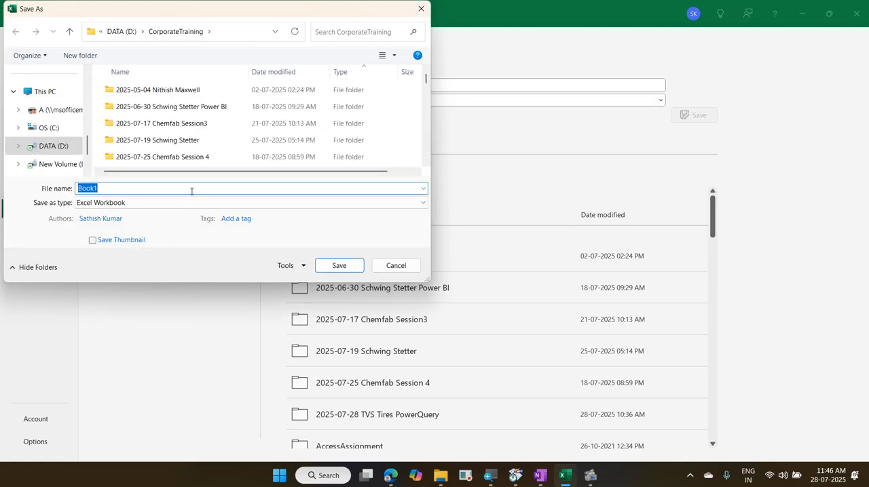
scroll(196, 160, down, 1)
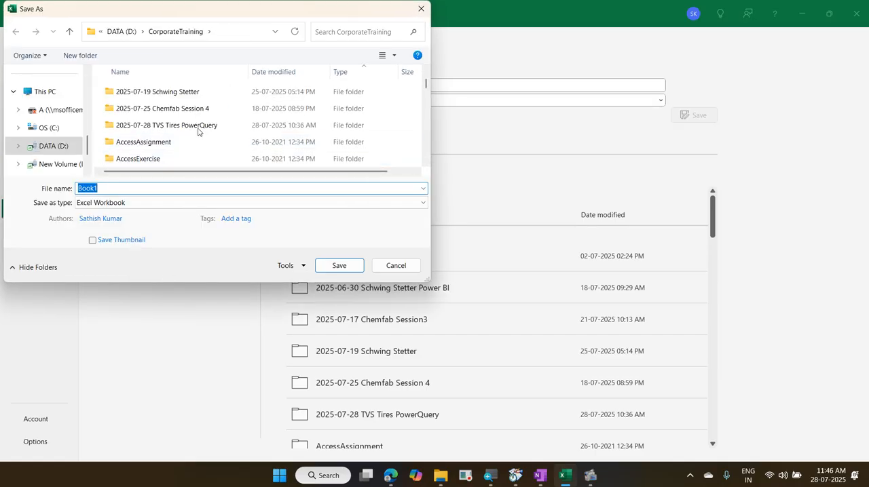
click(198, 127)
double_click(199, 127)
Step: Save the workbook as "01 RevenueAnalysis with PQ", based on the name of the existing 01 RevenueAnalysis file
click(198, 127)
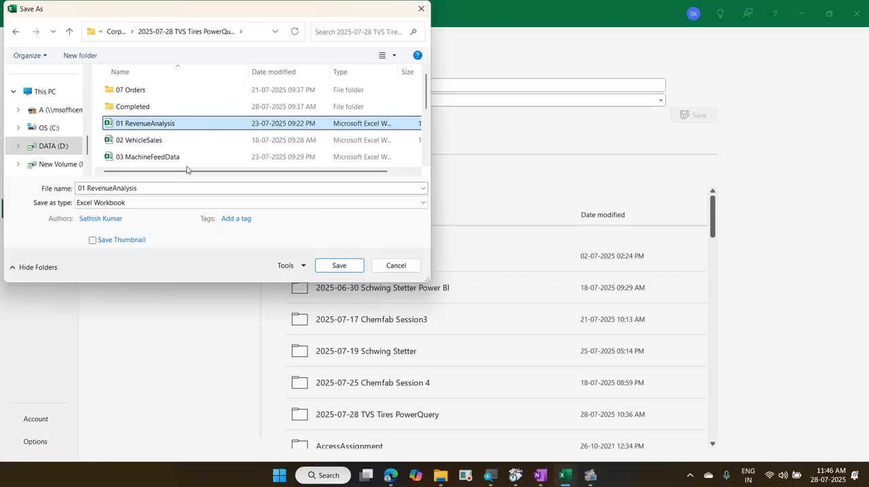
click(182, 187)
click(181, 188)
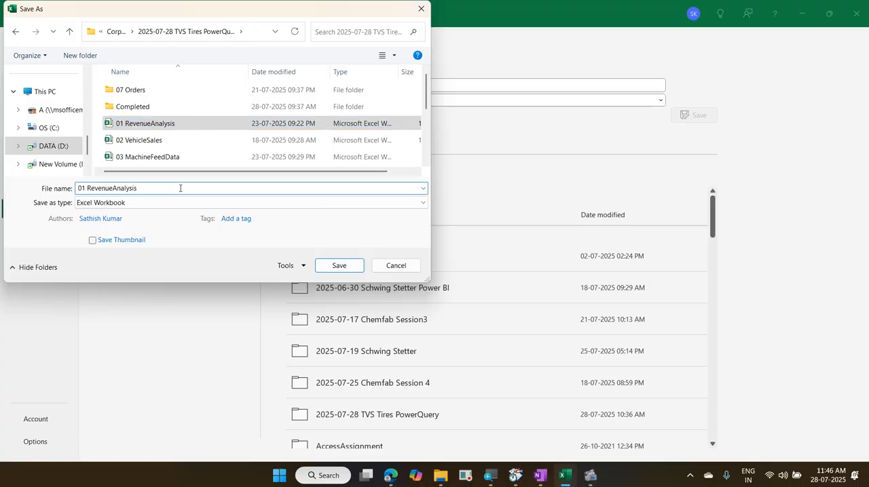
text(wi)
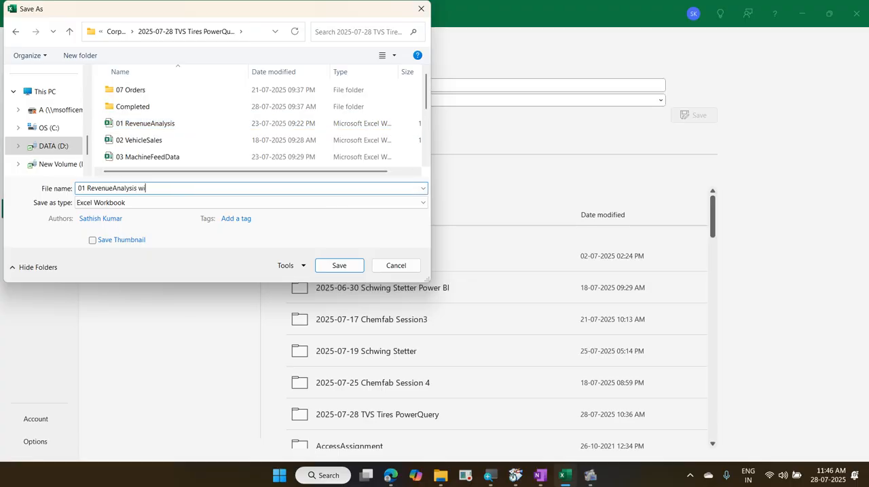
text(th PQ)
key(Return)
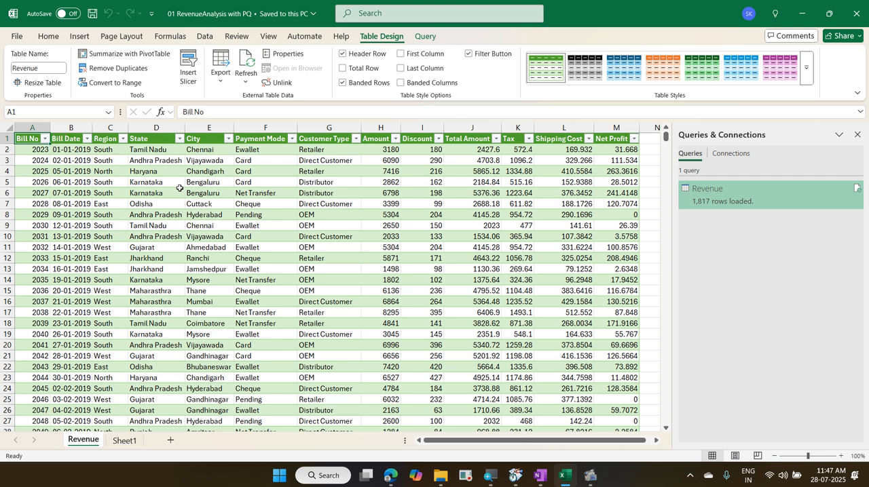
Step: Check the extent of the loaded Revenue table and open the source workbook 01 RevenueAnalysis from File Explorer
key(ctrl+Down)
key(ctrl+Up)
key(ctrl+Down)
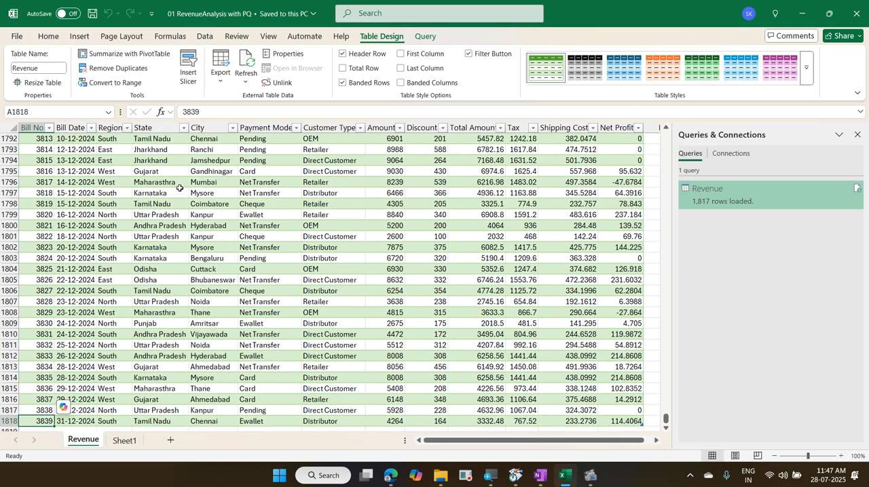
key(ctrl+Up)
key(ctrl+Down)
click(441, 477)
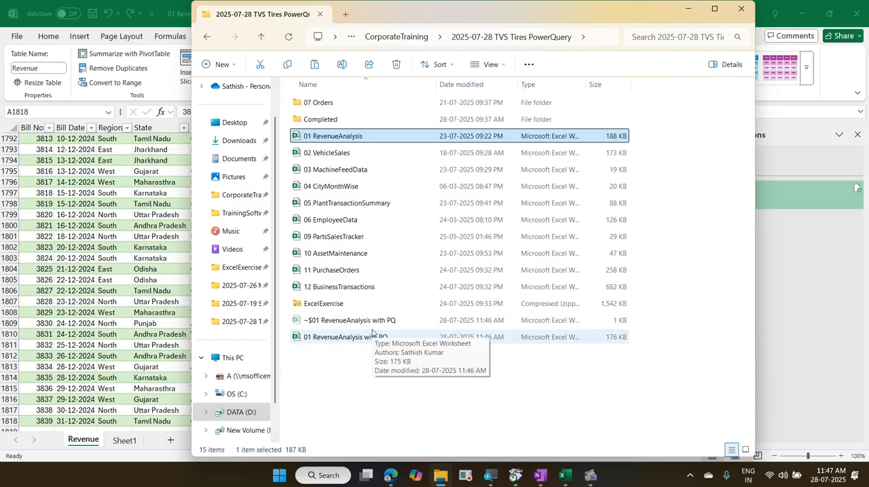
double_click(350, 140)
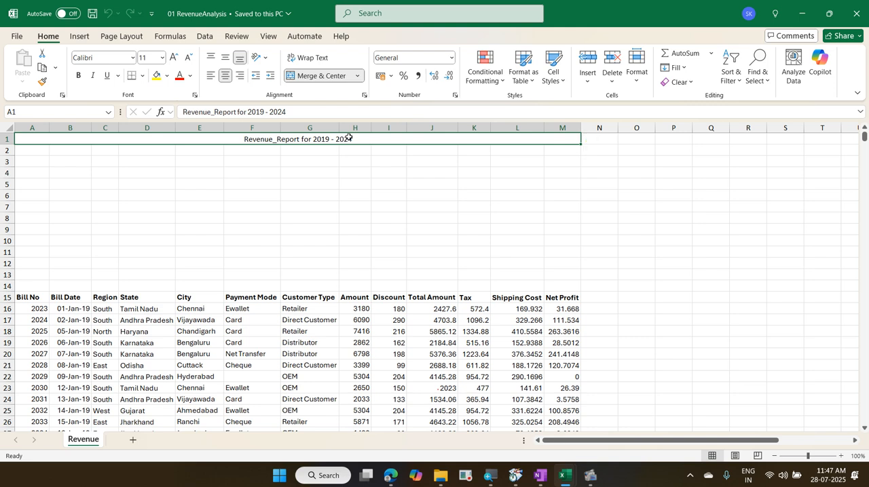
Step: Examine the header row and the first data rows of the source Revenue sheet
key(ctrl+Down)
key(Down)
key(Down)
key(Down)
key(Down)
key(Down)
key(Down)
key(Down)
key(Down)
key(Down)
key(Down)
key(Down)
key(Down)
key(Down)
key(Down)
key(Down)
key(Down)
key(Down)
key(Down)
key(Down)
key(Down)
key(Down)
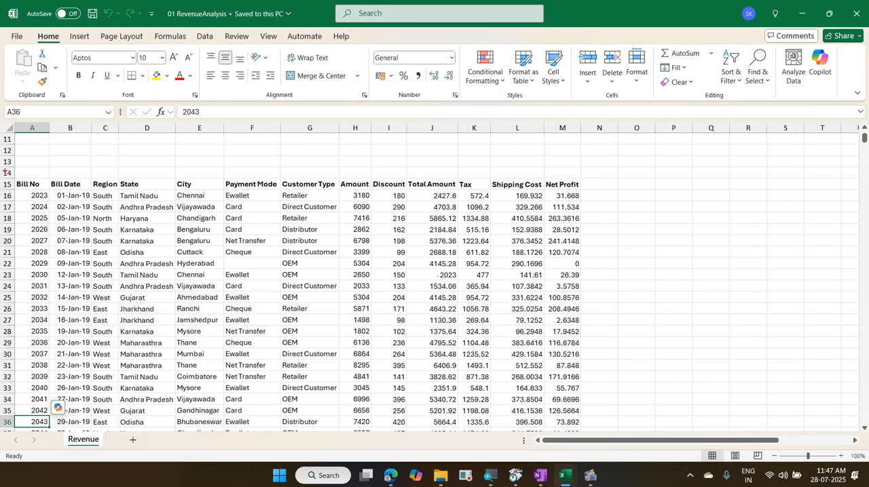
mouse_move(5, 172)
mouse_down()
mouse_move(364, 210)
mouse_move(615, 208)
mouse_up()
drag(279, 156, 105, 258)
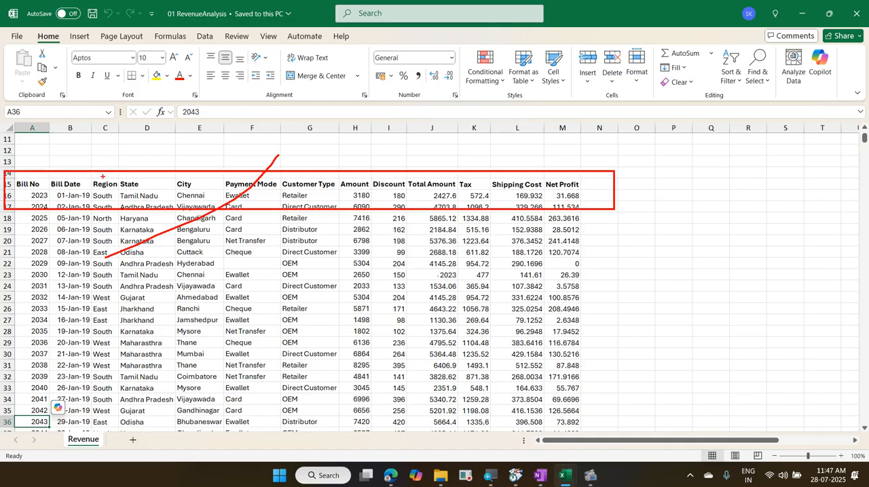
drag(118, 176, 291, 242)
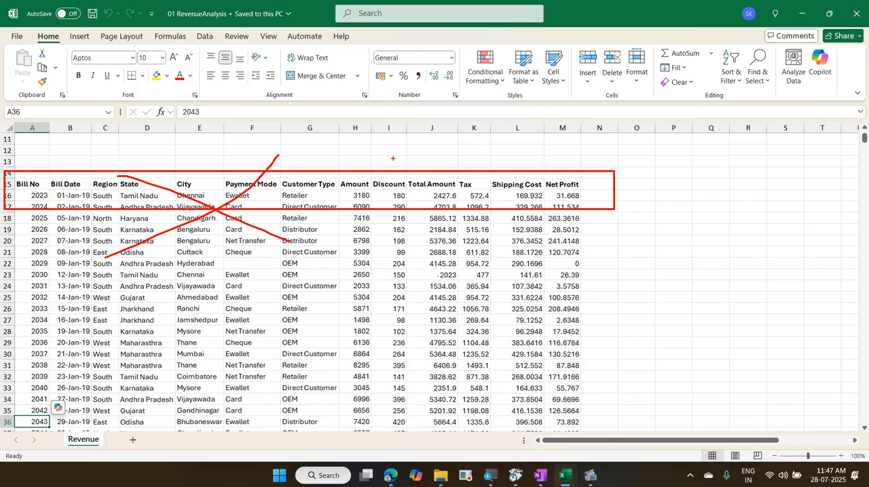
drag(393, 158, 393, 359)
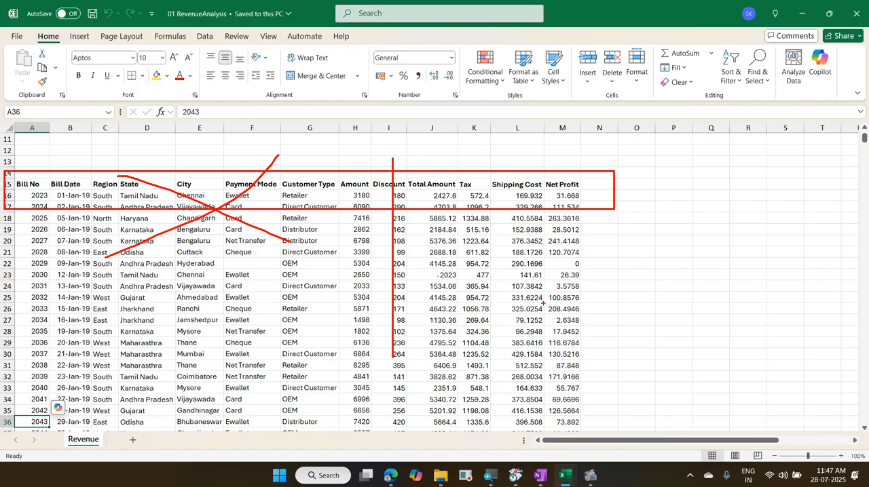
drag(593, 191, 603, 181)
drag(601, 240, 614, 224)
drag(321, 248, 324, 216)
drag(259, 224, 280, 277)
mouse_move(63, 445)
mouse_down()
mouse_move(114, 426)
mouse_move(66, 454)
mouse_move(108, 415)
mouse_move(120, 445)
mouse_up()
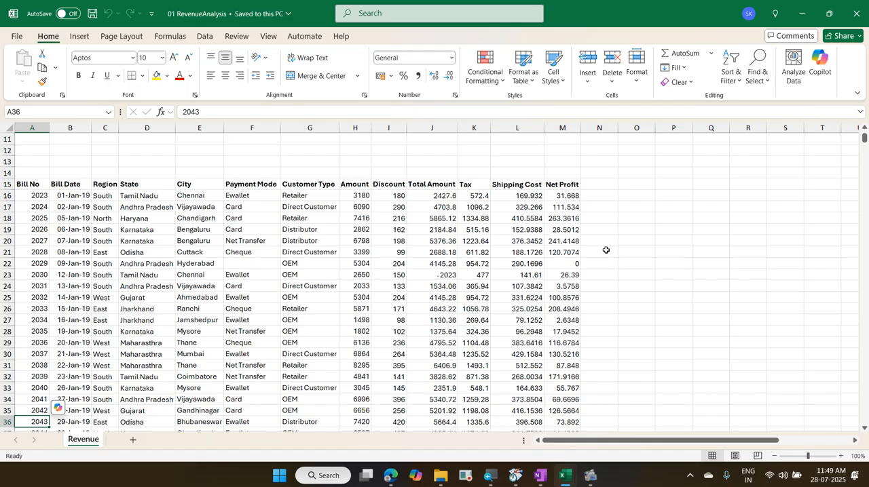
Step: Enter 4000 as the Bill No in cell A2031, a few empty rows below the last record of the source sheet
click(601, 250)
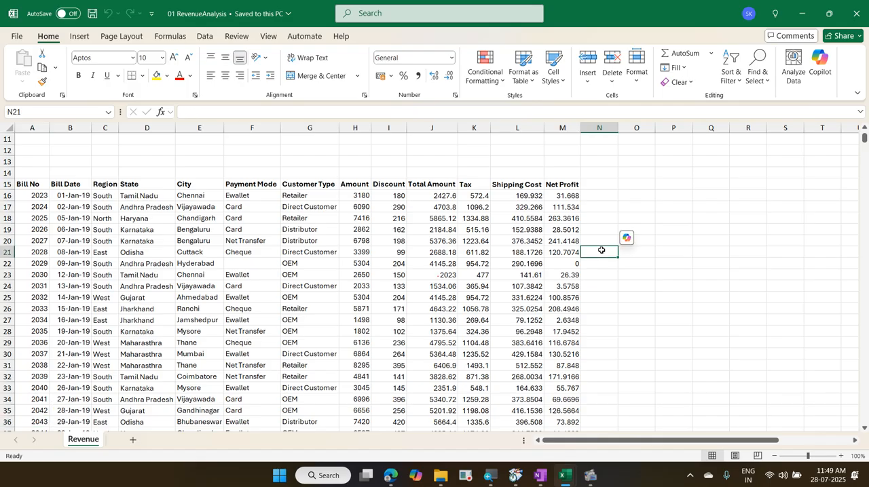
key(ctrl+Down)
key(ctrl+Left)
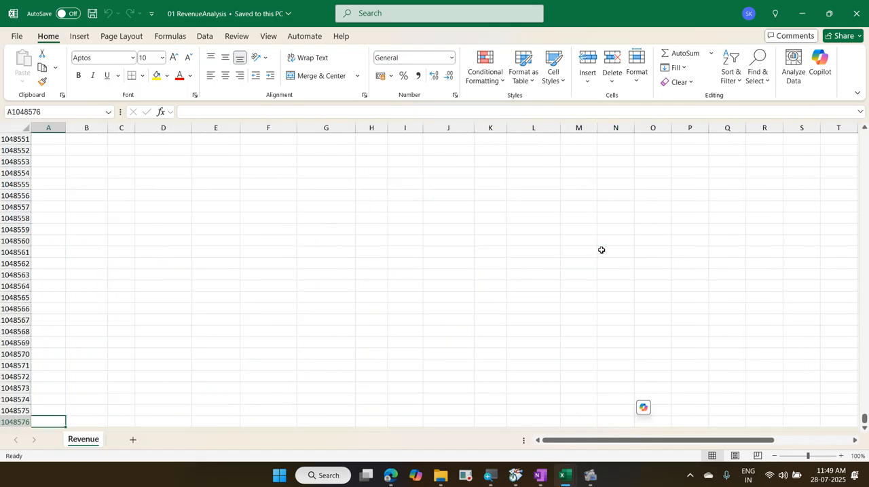
key(ctrl+Up)
key(Up)
key(Up)
key(Up)
key(Up)
key(Up)
key(Up)
key(Up)
key(Up)
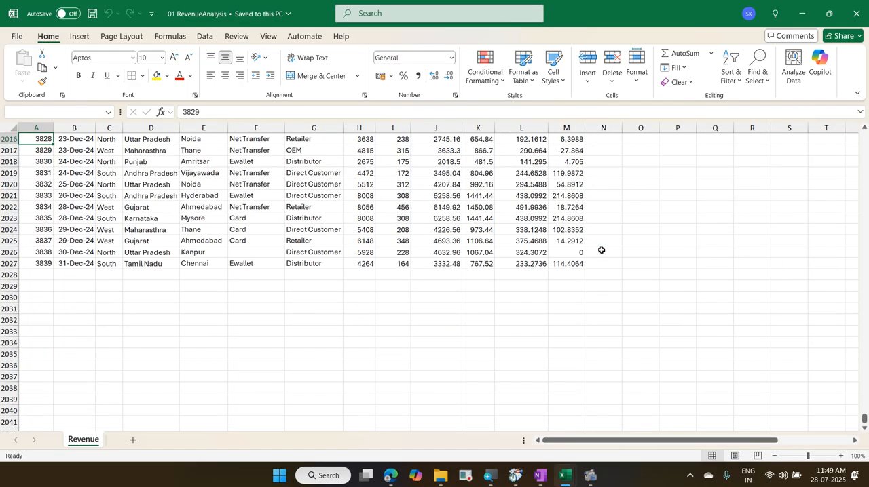
key(Down)
key(Down)
key(Down)
key(Down)
key(Down)
key(Down)
key(Down)
key(Down)
key(Down)
key(Down)
key(Down)
key(Down)
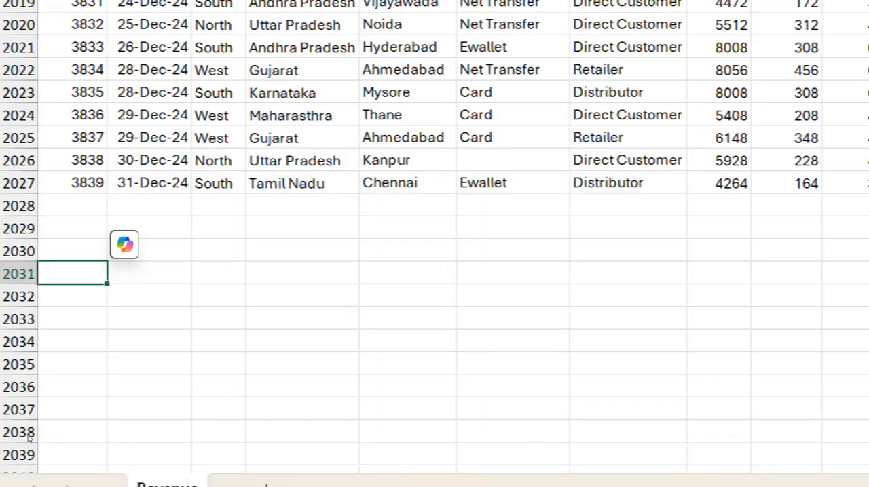
text(4000)
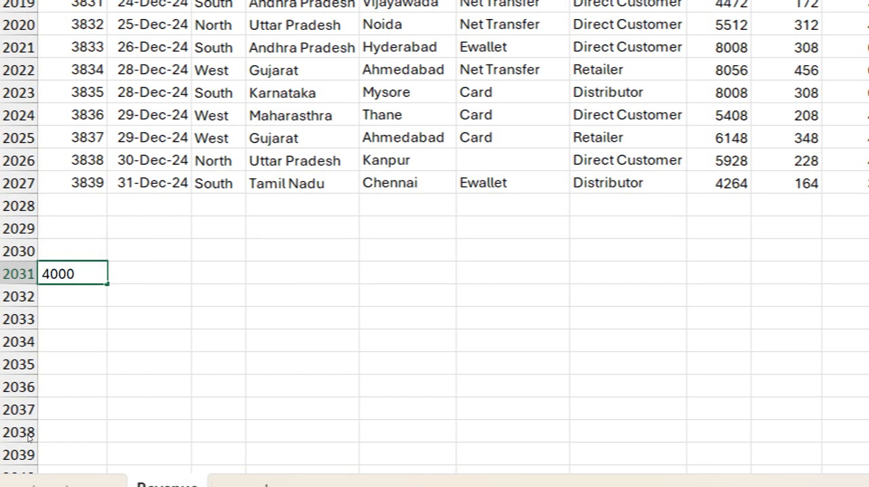
key(Tab)
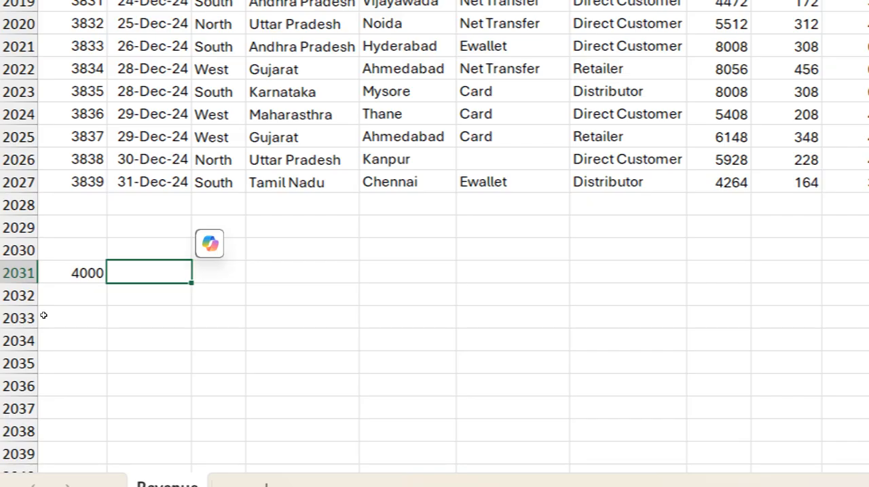
key(ctrl+semicolon)
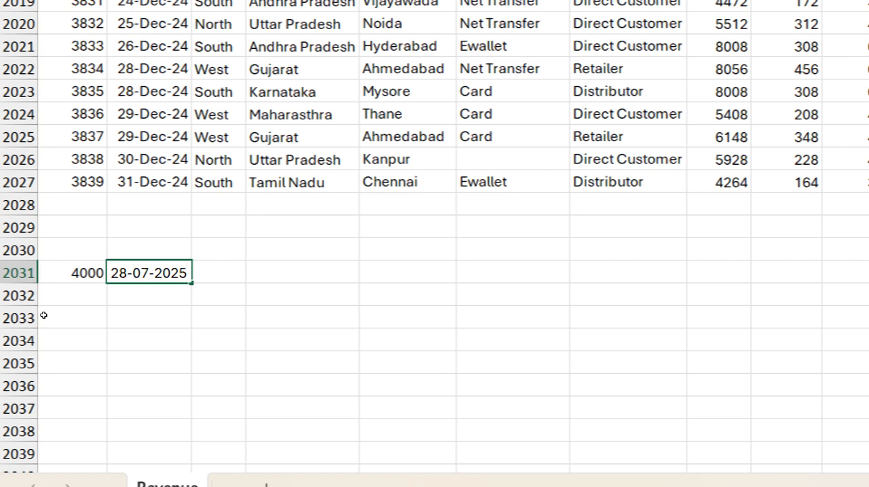
key(Escape)
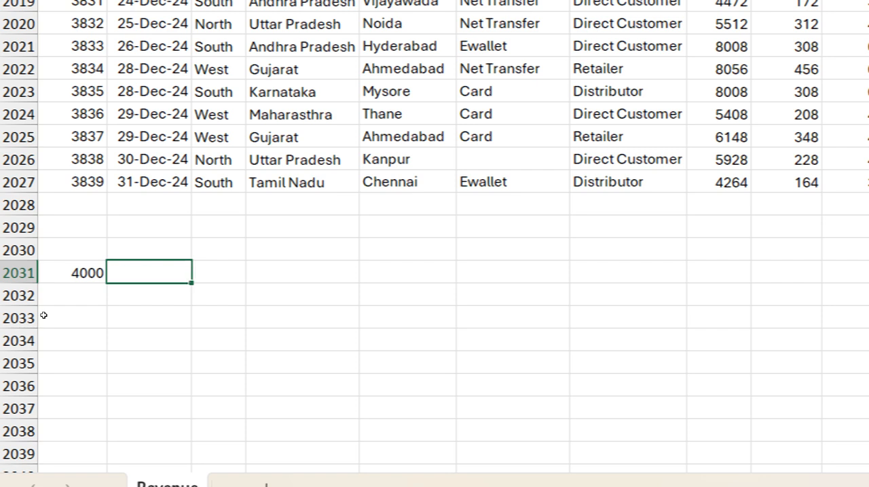
text(28 jul)
text(2)
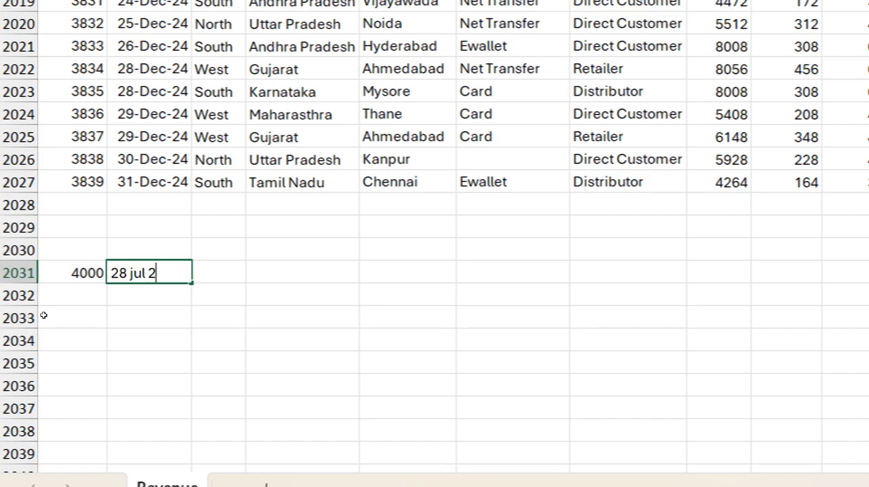
text(025)
key(Escape)
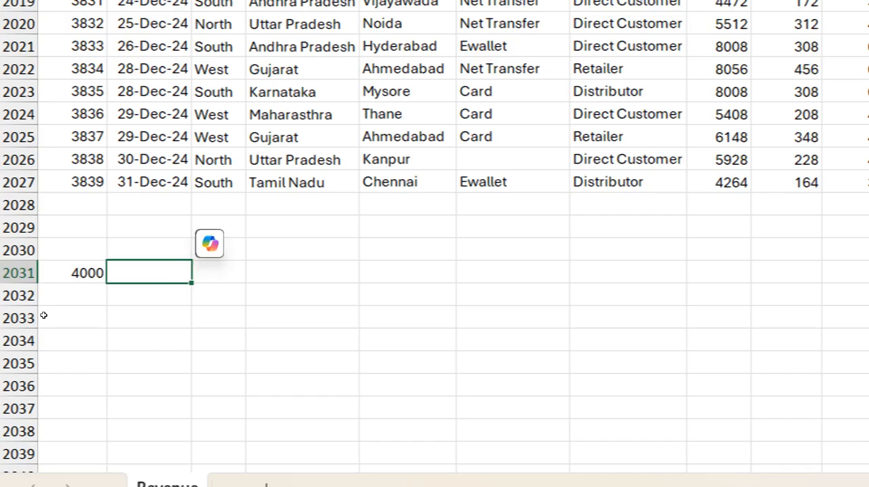
Step: Fill row 2031 of the source sheet with Bill Date 28-07-2025, Region South, State Tamil Nadu and City Madurai
text(28-07-2025)
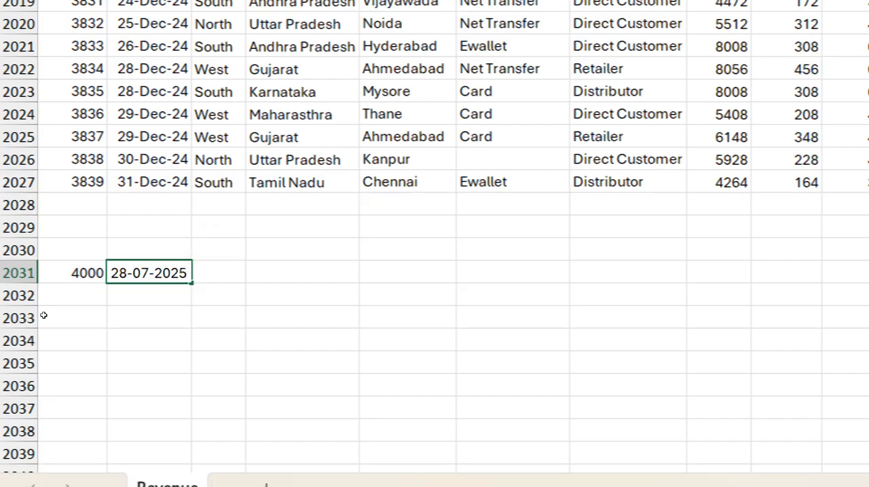
key(Tab)
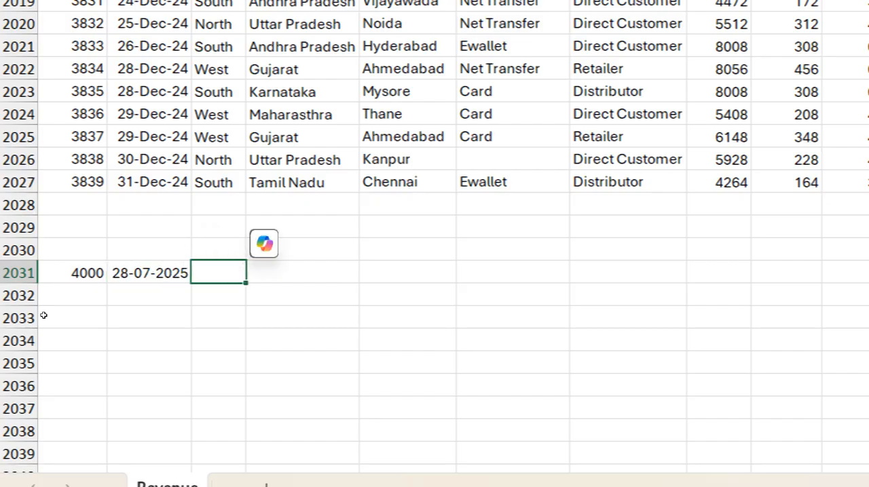
text(South)
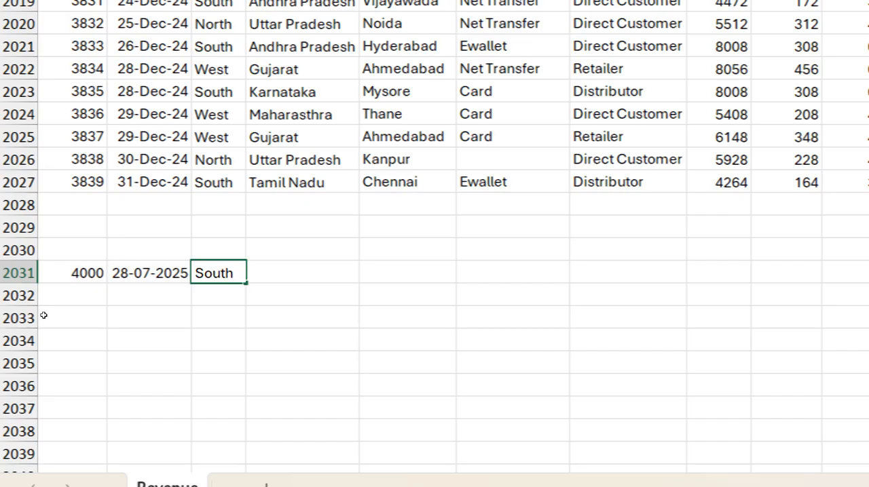
key(Tab)
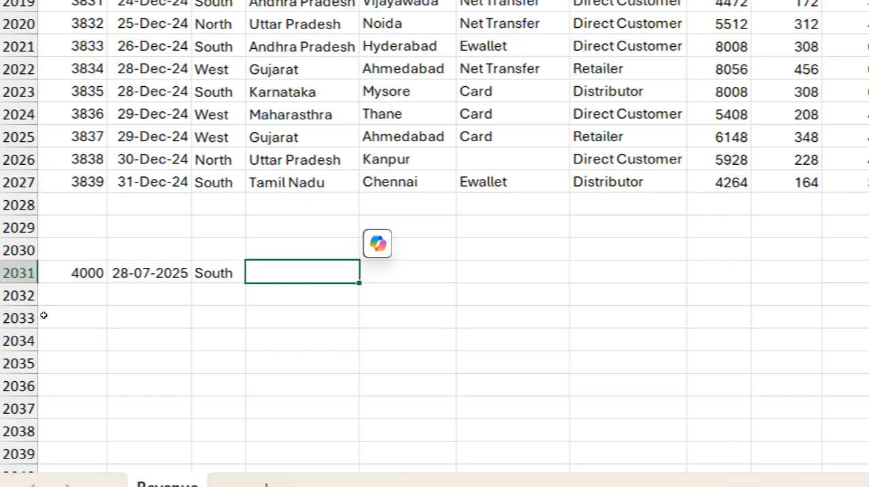
text(Tami)
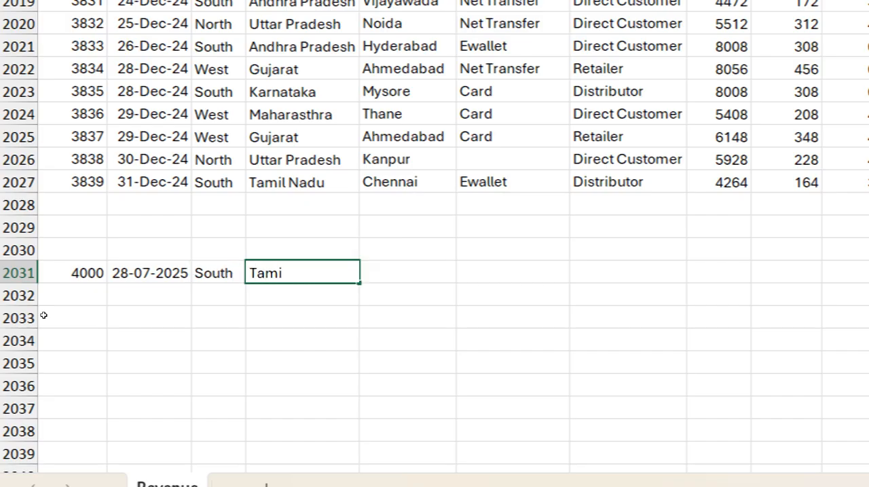
text(l Nadu)
key(Tab)
text(Madurai)
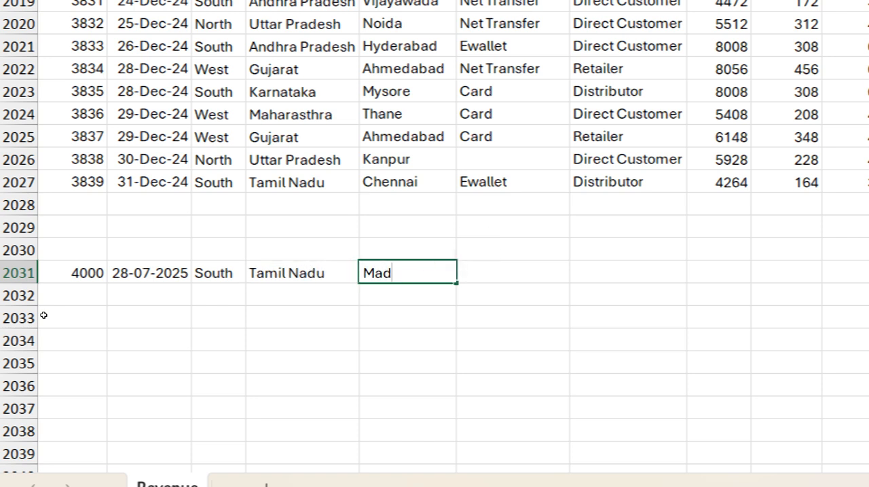
key(Tab)
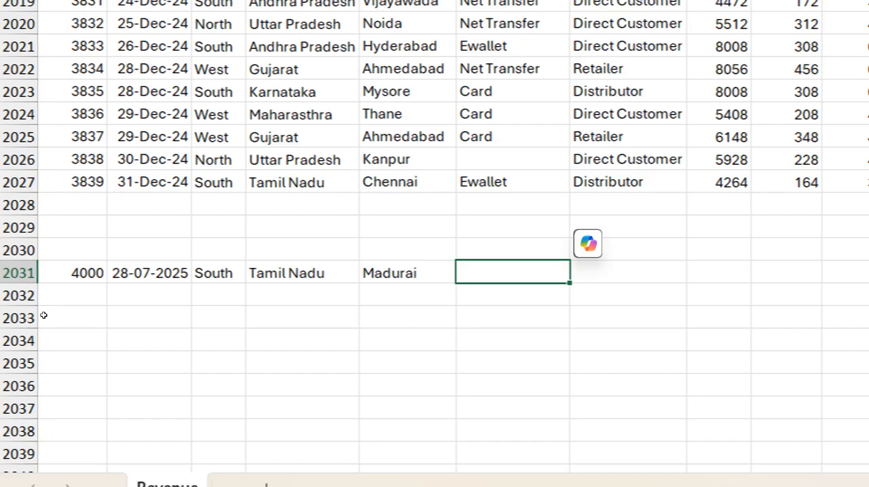
Step: Leave the new record's Payment Mode blank and enter Retailer as its Customer Type
key(Tab)
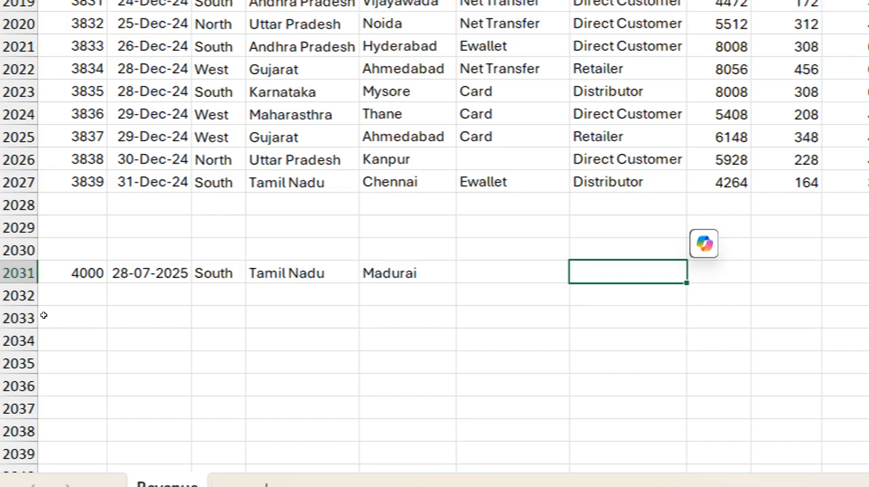
text(Re)
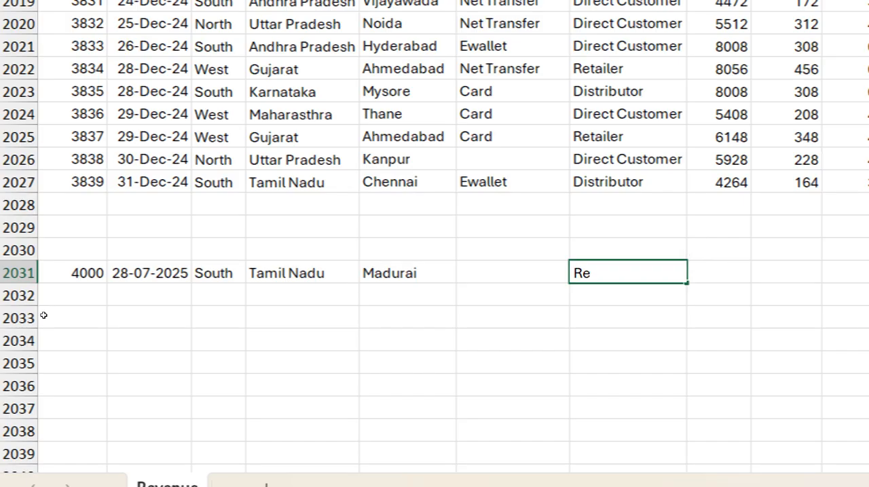
text(taile)
text(r)
key(Tab)
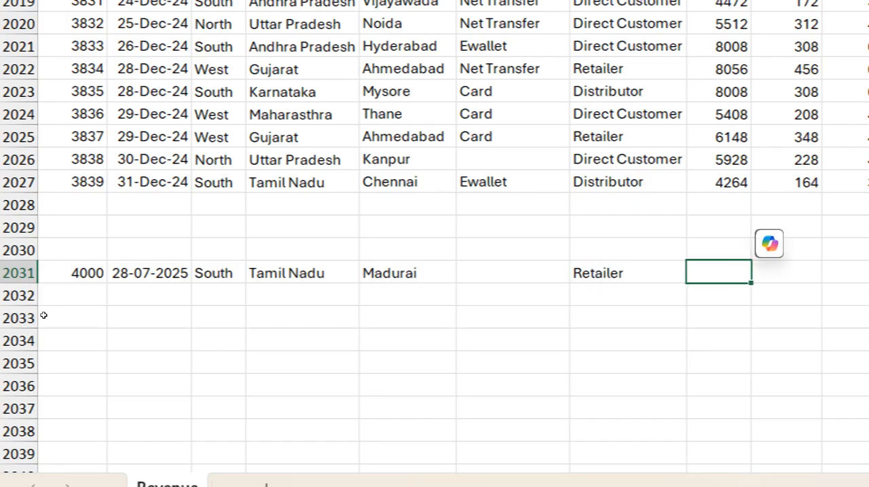
Step: Enter the new record's Amount 4000, Discount 100, Total Amount 3000 and Tax 700
scroll(712, 415, right, 5)
scroll(113, 396, left, 3)
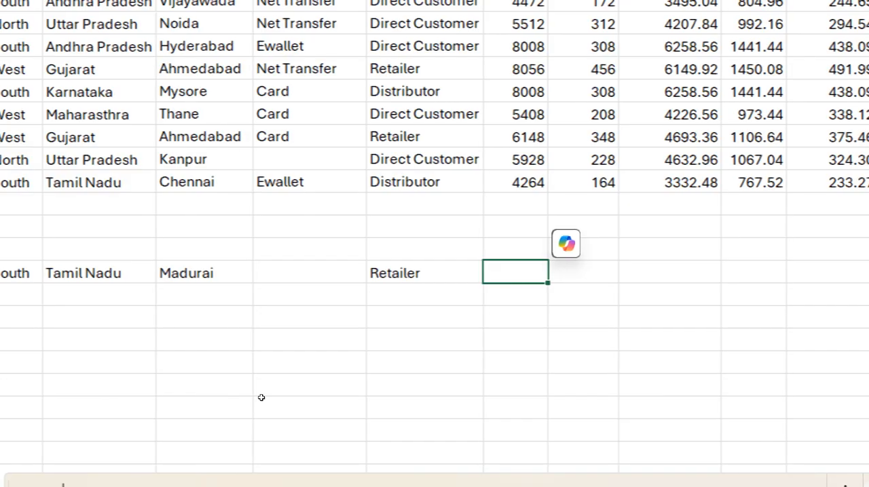
text(4000)
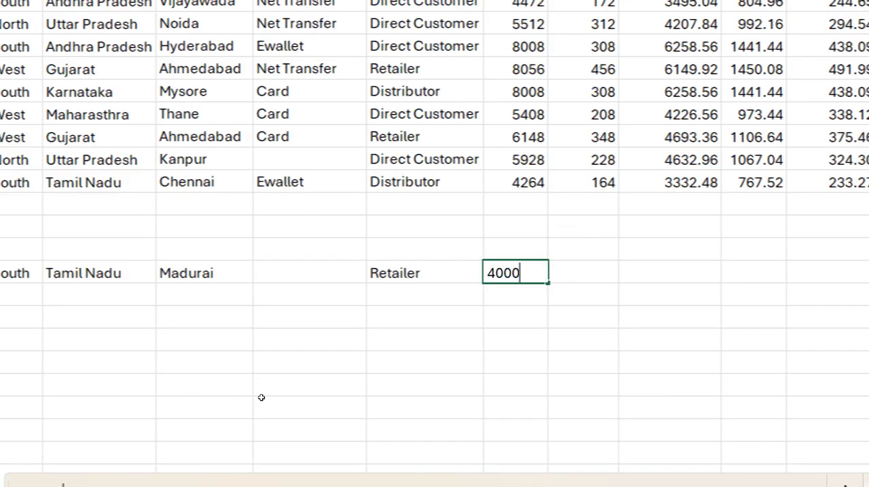
key(Tab)
text(100)
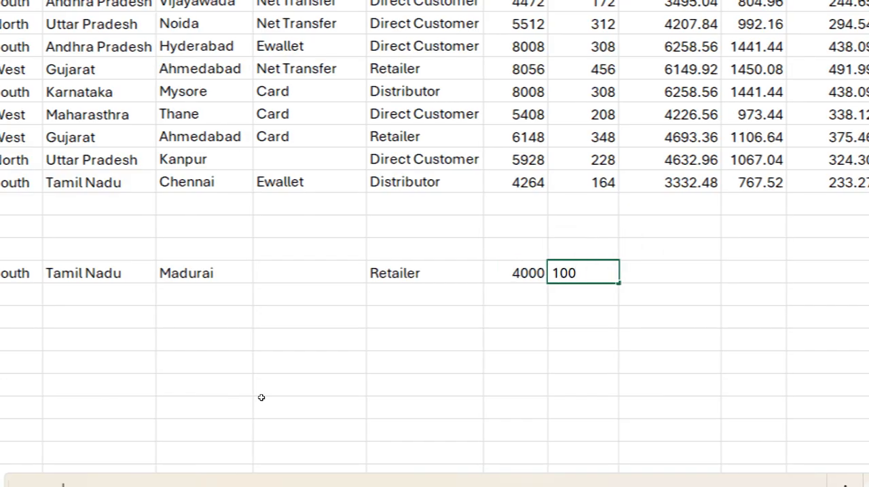
key(Tab)
text(3000)
key(Tab)
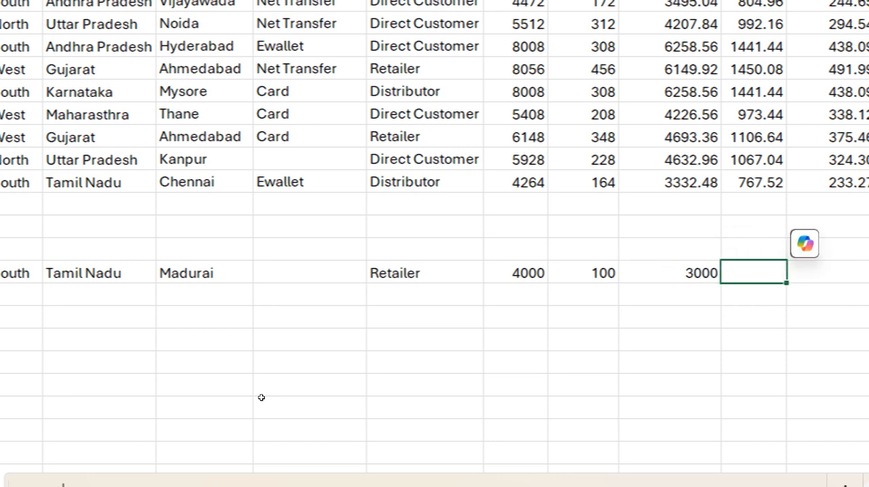
text(700)
key(Tab)
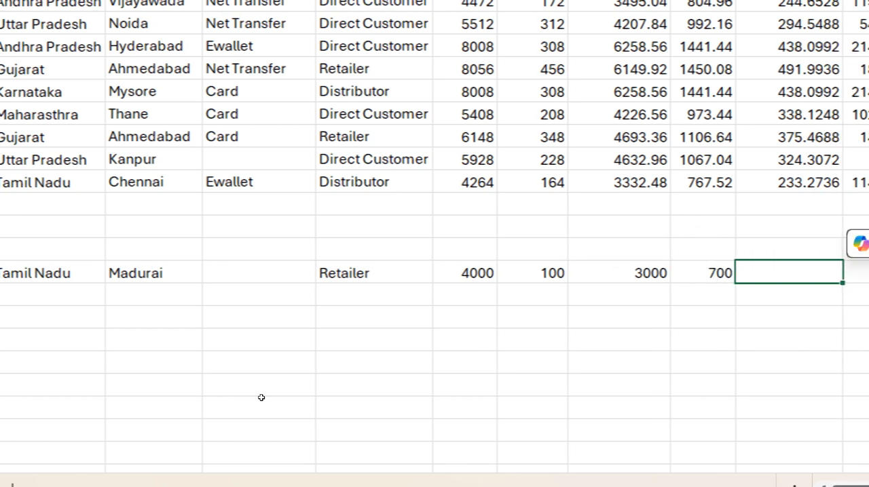
Step: Complete the new record with Shipping Cost 200 and Net Profit 0, and save the source workbook
text(200)
key(Tab)
text(1)
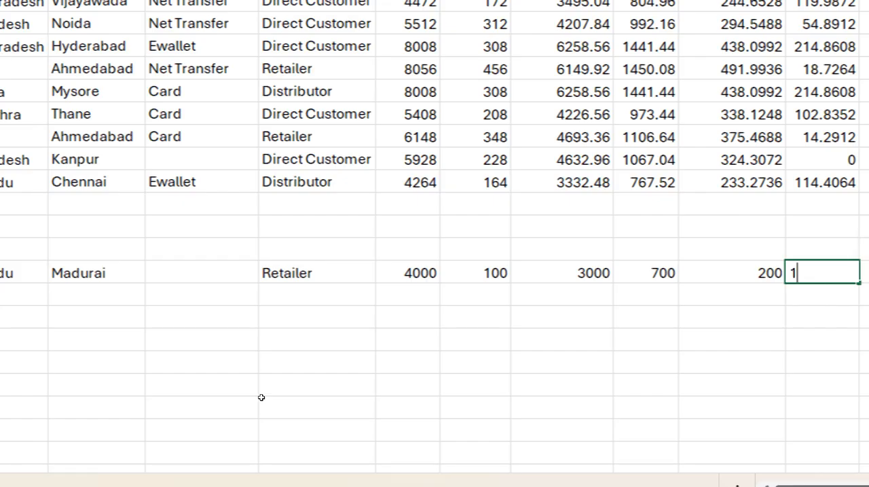
key(BackSpace)
key(shift+Tab)
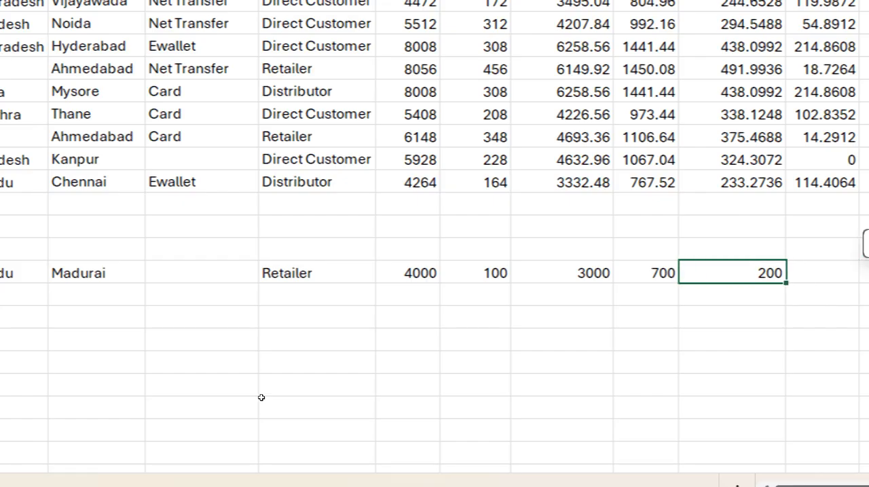
key(Tab)
text(0)
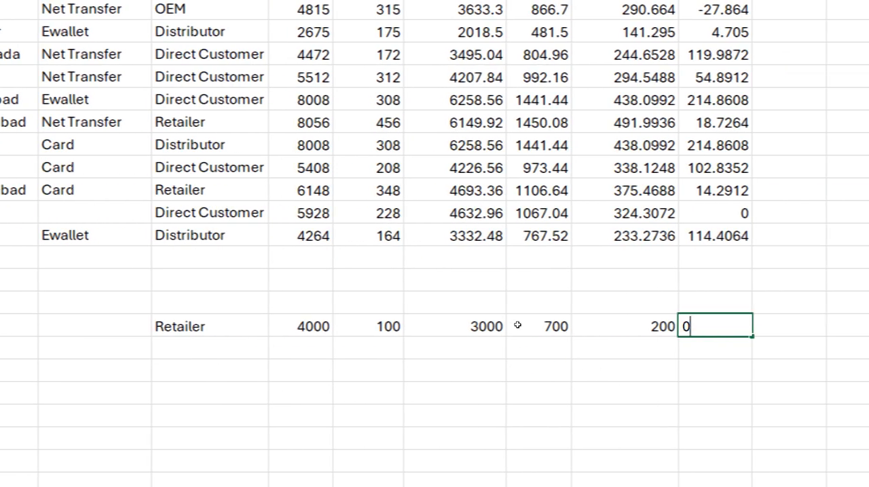
key(shift+Tab)
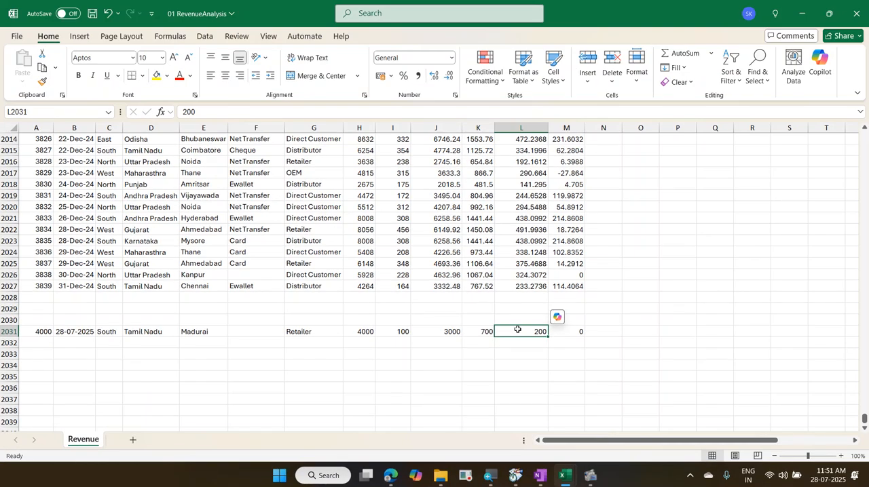
key(ctrl+s)
Step: Switch to the 01 RevenueAnalysis with PQ workbook and refresh all its queries to bring in the new source record
key(alt+Tab)
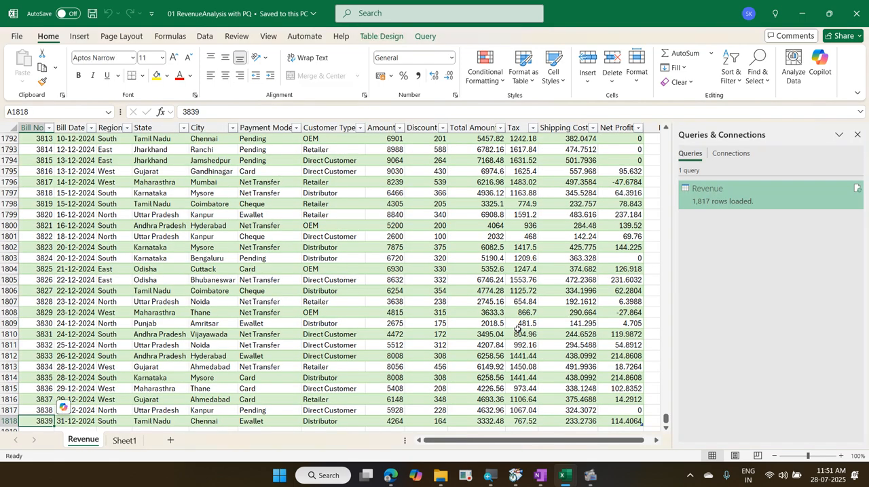
scroll(81, 222, down, 4)
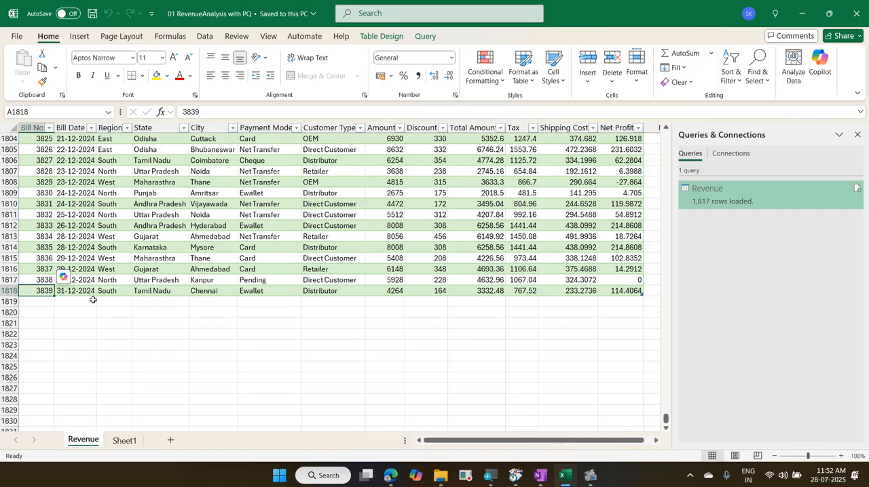
click(205, 36)
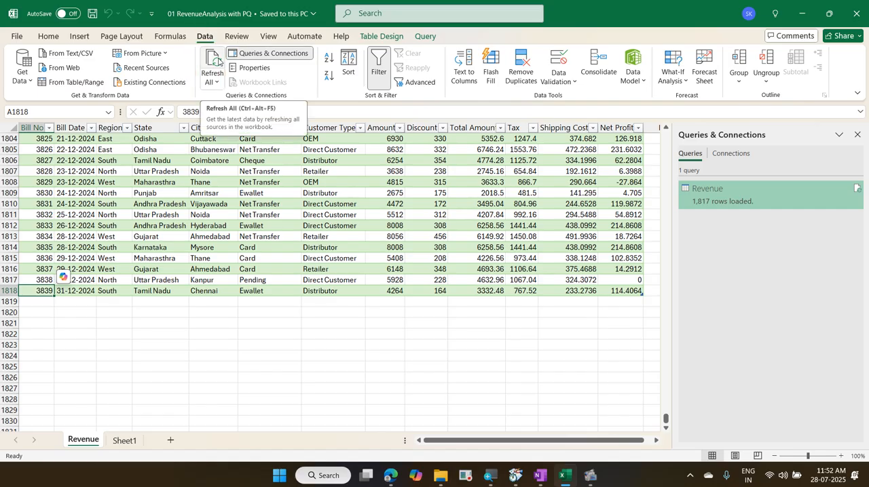
click(218, 62)
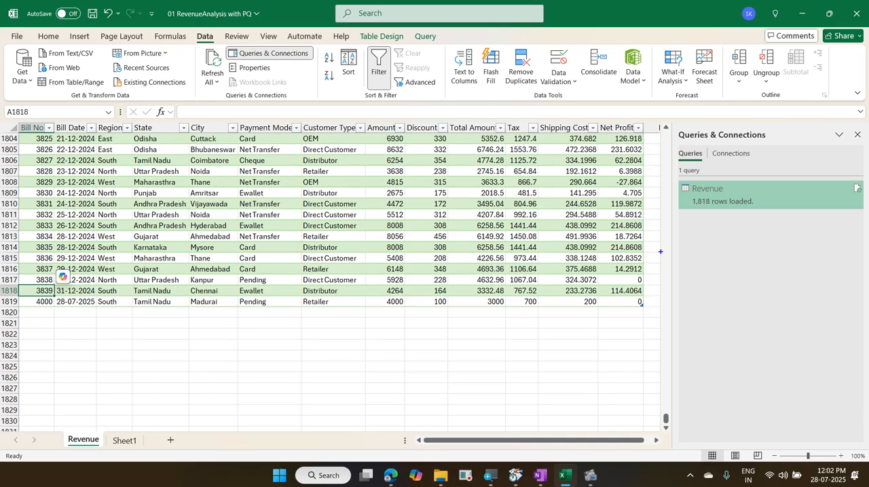
mouse_move(679, 126)
mouse_down()
mouse_move(693, 135)
mouse_move(786, 143)
mouse_up()
mouse_move(699, 145)
mouse_down()
mouse_move(757, 150)
mouse_move(781, 118)
mouse_move(674, 127)
mouse_move(703, 145)
mouse_up()
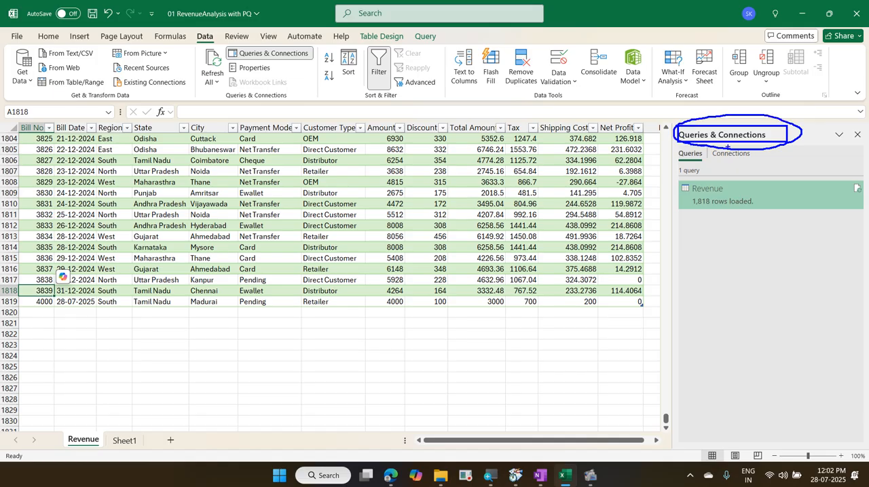
mouse_move(862, 126)
mouse_down()
mouse_move(851, 144)
mouse_move(866, 141)
mouse_up()
key(Escape)
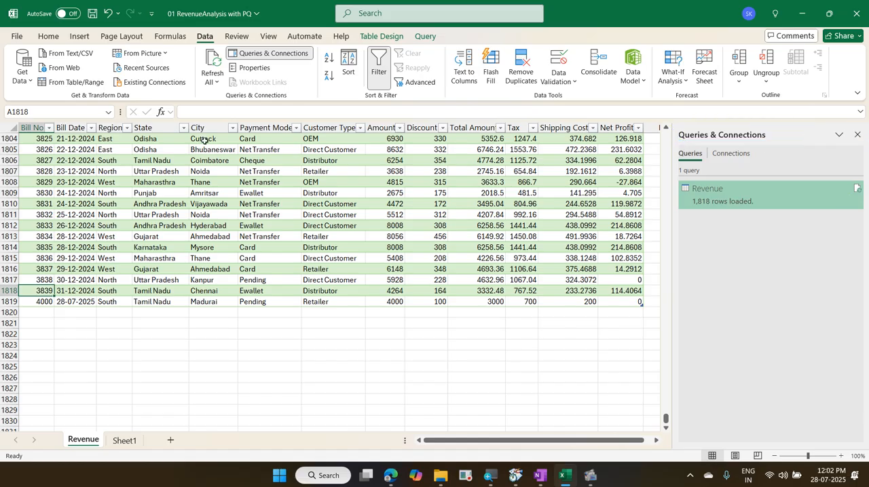
Step: Close the Queries & Connections pane and show it again
click(857, 135)
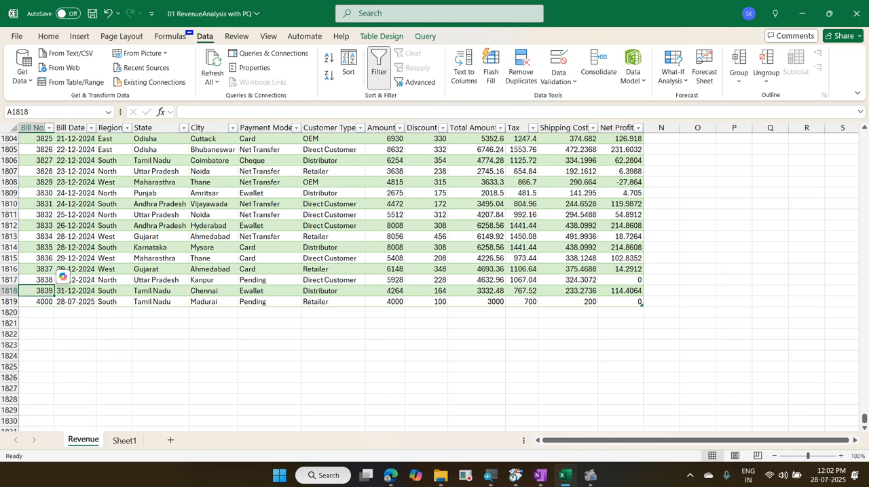
mouse_move(185, 30)
mouse_down()
mouse_move(220, 47)
mouse_move(317, 66)
mouse_up()
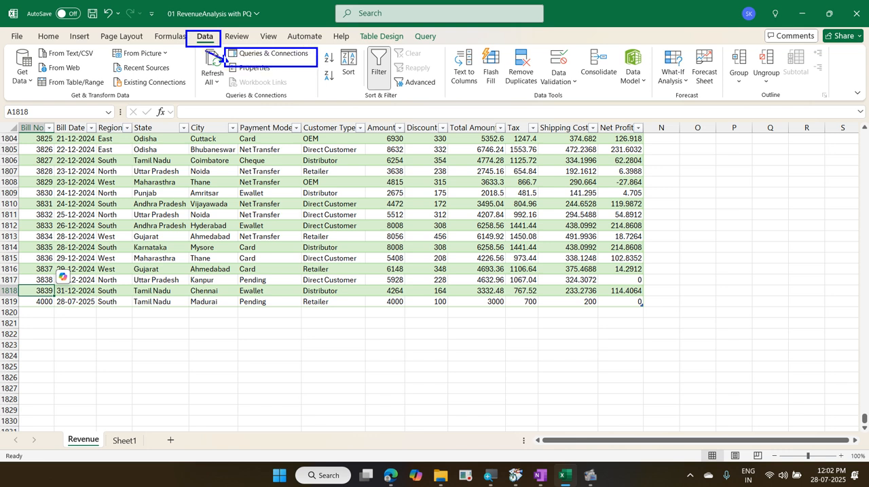
drag(198, 47, 226, 63)
key(Escape)
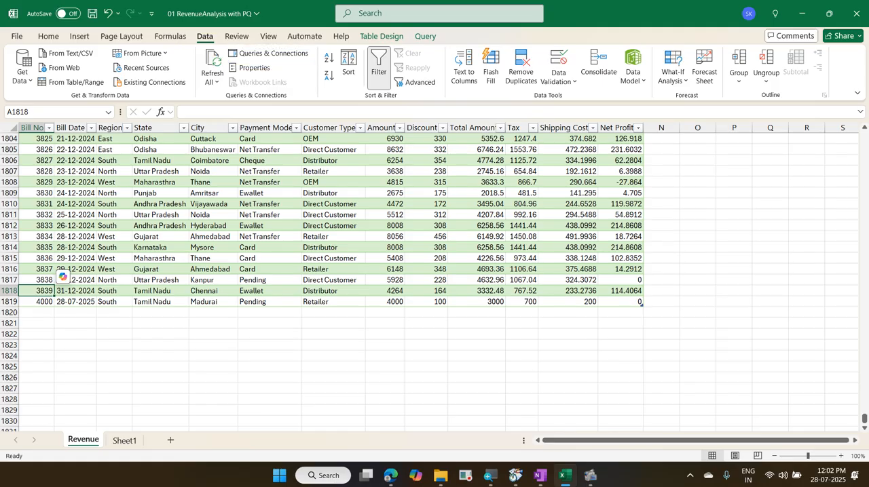
click(261, 56)
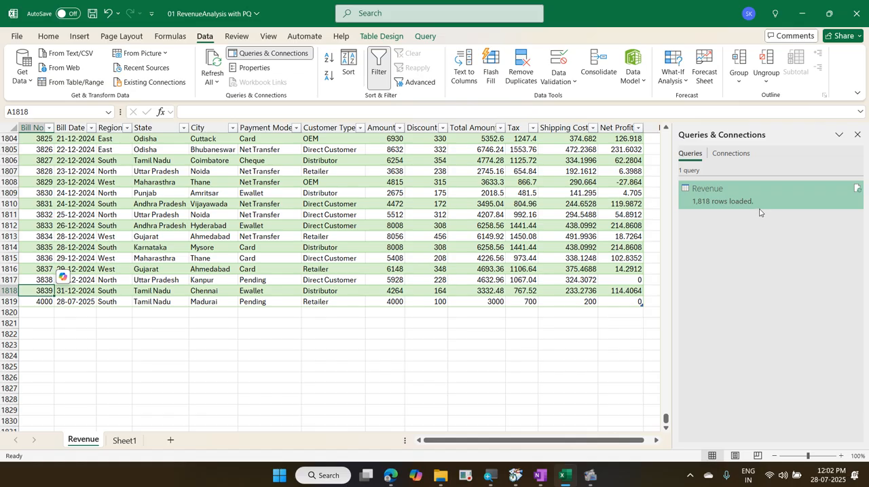
Step: Open the Revenue query for editing to review its applied steps, and close the Power Query Editor
mouse_move(751, 213)
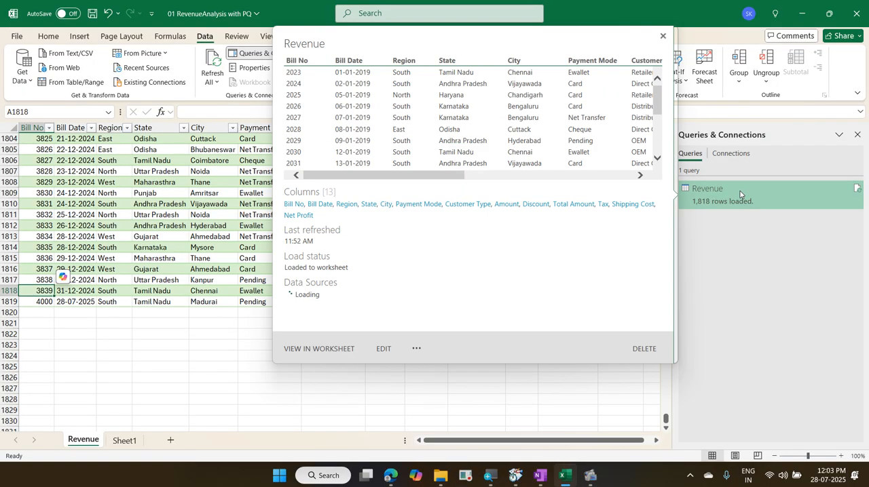
click(740, 194)
right_click(741, 195)
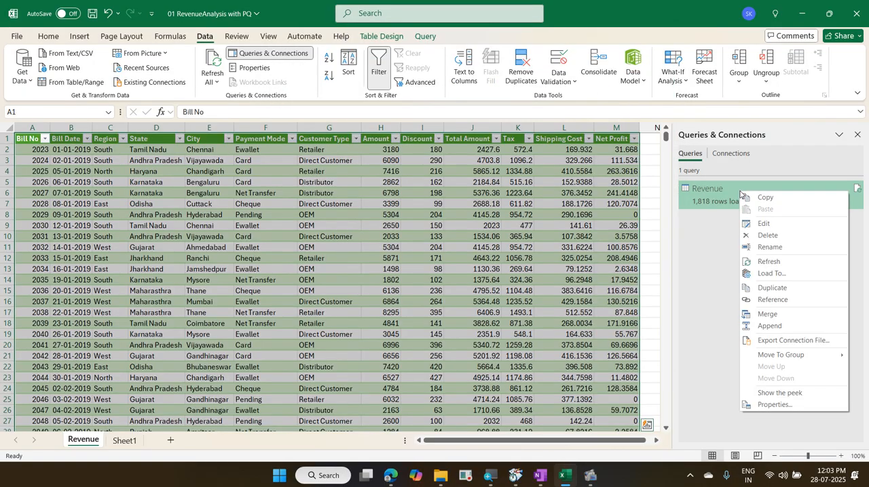
click(781, 224)
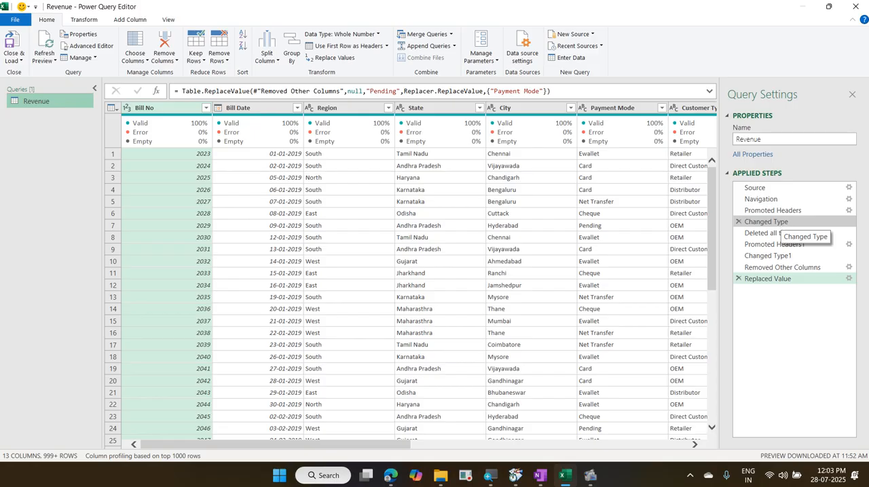
click(855, 6)
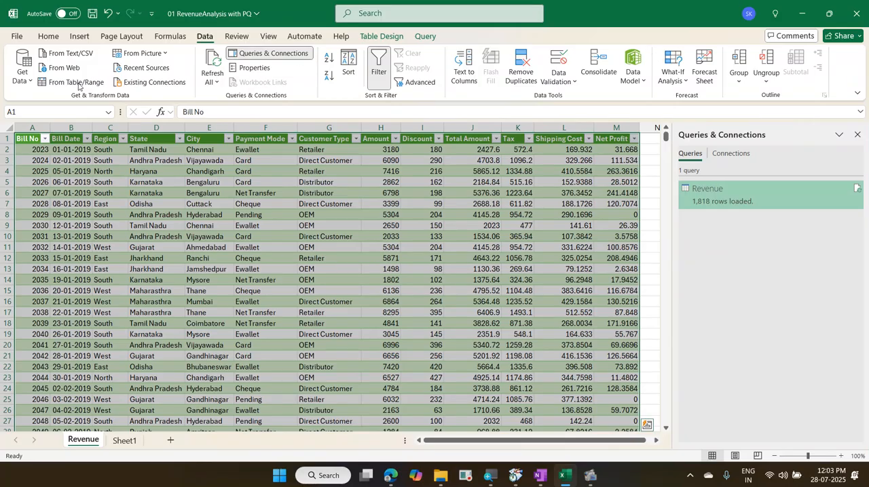
Step: Launch the Power Query Editor through the workbook's Get Data options instead of through the Revenue query
click(23, 76)
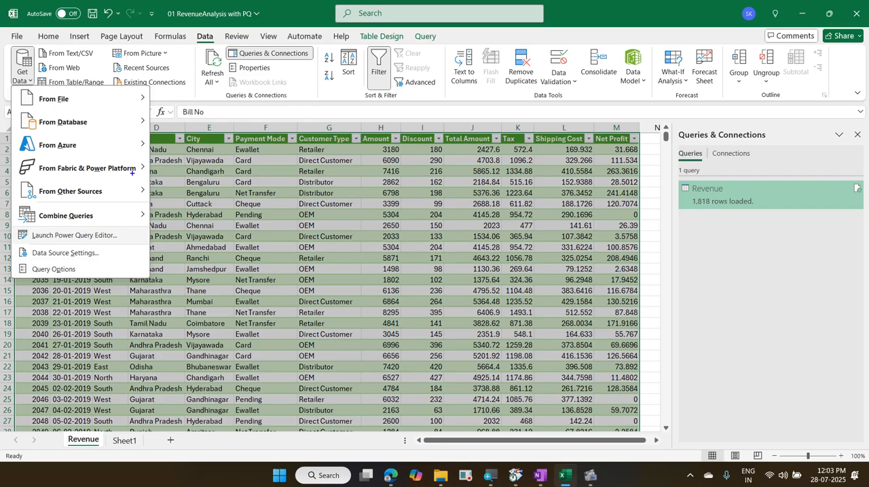
drag(186, 27, 218, 47)
drag(11, 75, 39, 89)
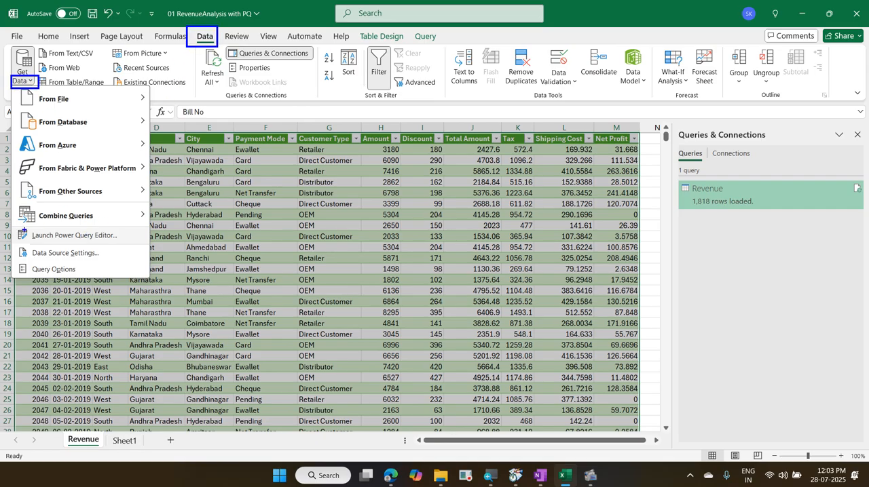
mouse_move(17, 228)
mouse_down()
mouse_move(39, 243)
mouse_move(127, 243)
mouse_up()
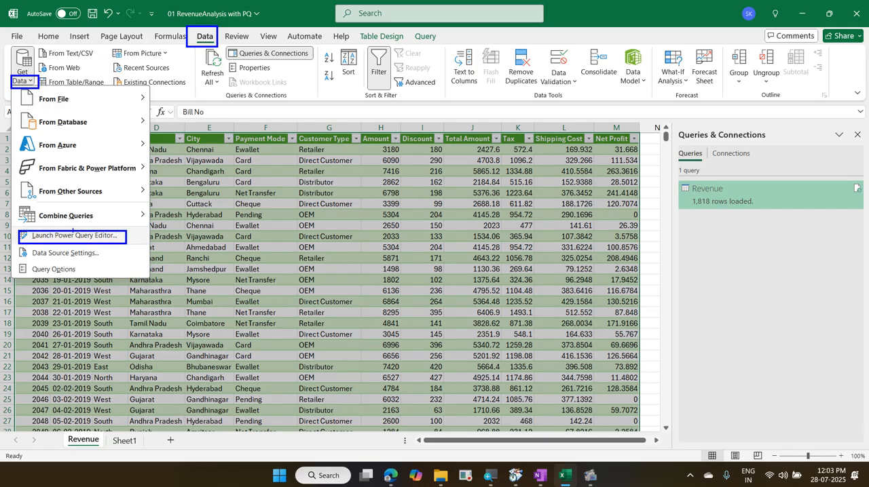
mouse_move(73, 229)
mouse_down()
mouse_move(27, 96)
mouse_move(36, 77)
mouse_move(189, 39)
mouse_up()
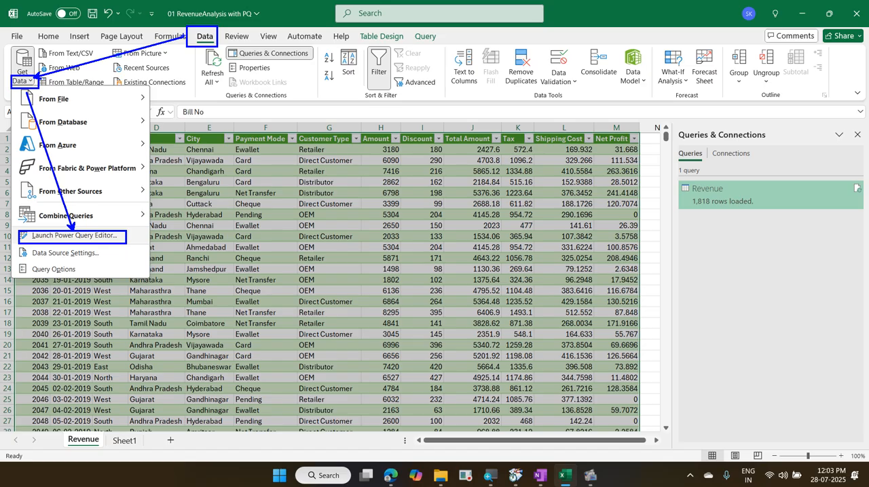
click(87, 237)
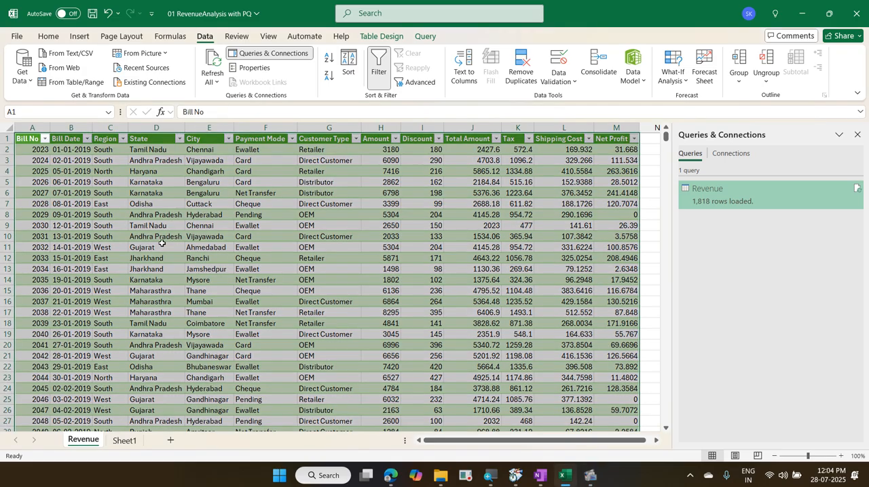
Step: Go to the last record in the Bill No column of the Revenue table
key(Down)
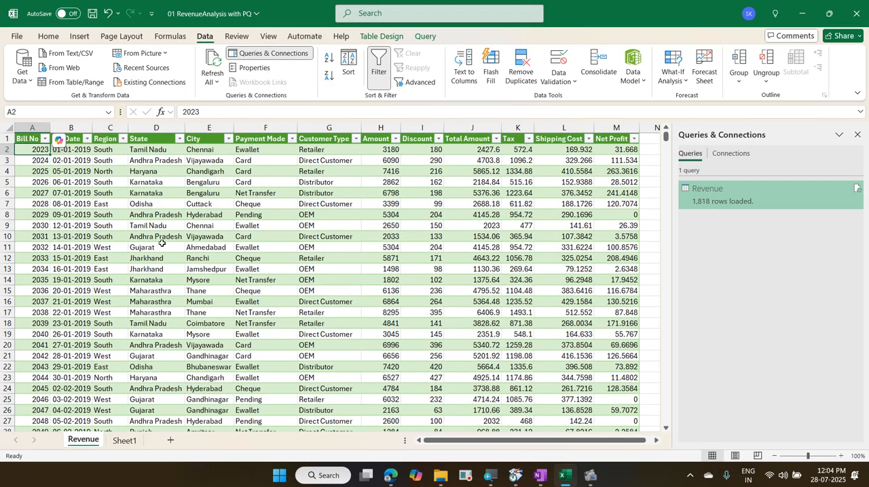
key(ctrl+Down)
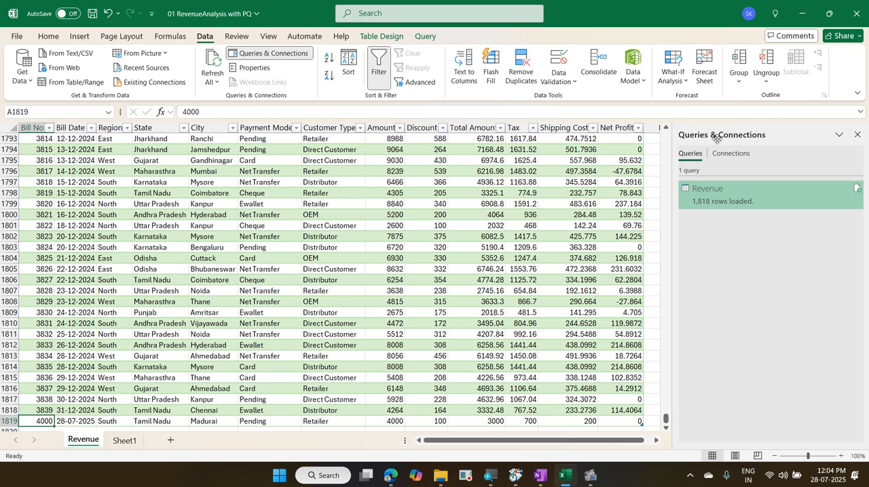
Step: Try to set the Revenue query's properties to refresh every 60 minutes
right_click(724, 192)
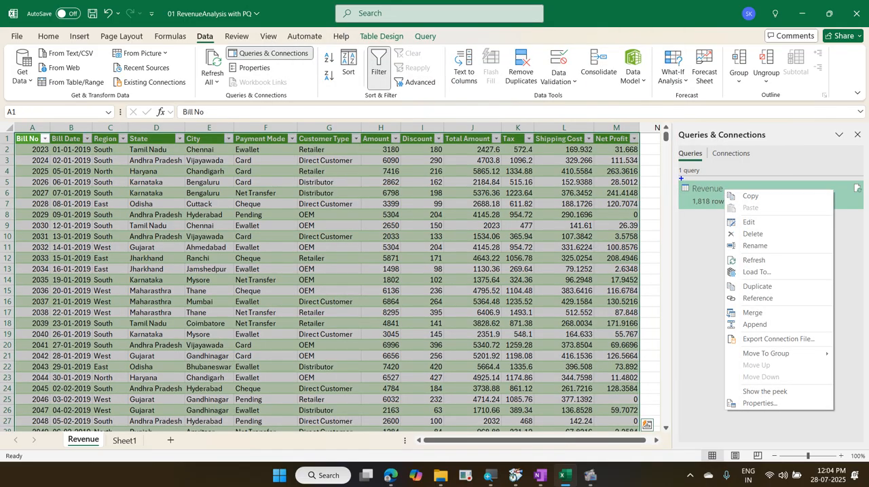
mouse_move(681, 179)
mouse_down()
mouse_move(751, 204)
mouse_move(857, 198)
mouse_up()
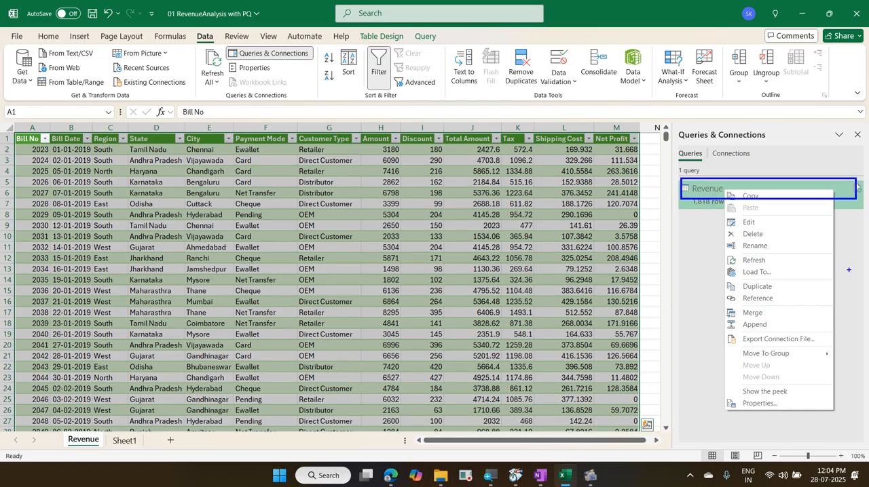
drag(722, 393, 812, 412)
drag(766, 391, 692, 202)
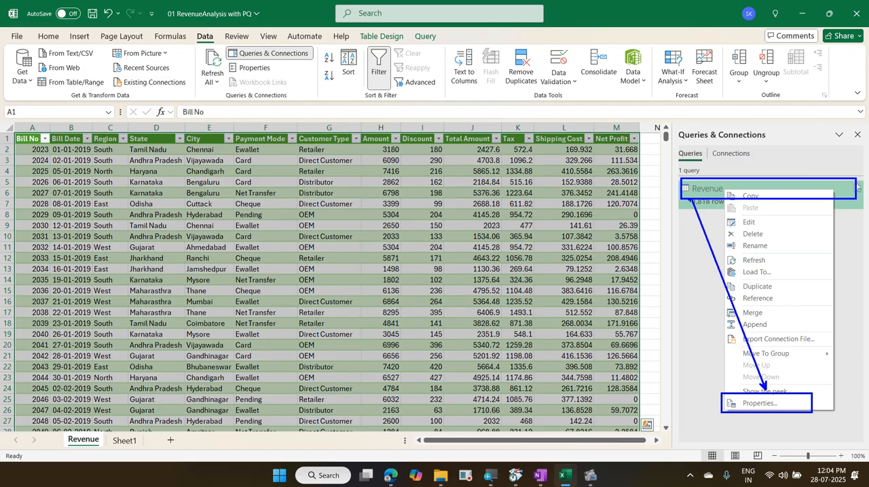
key(Escape)
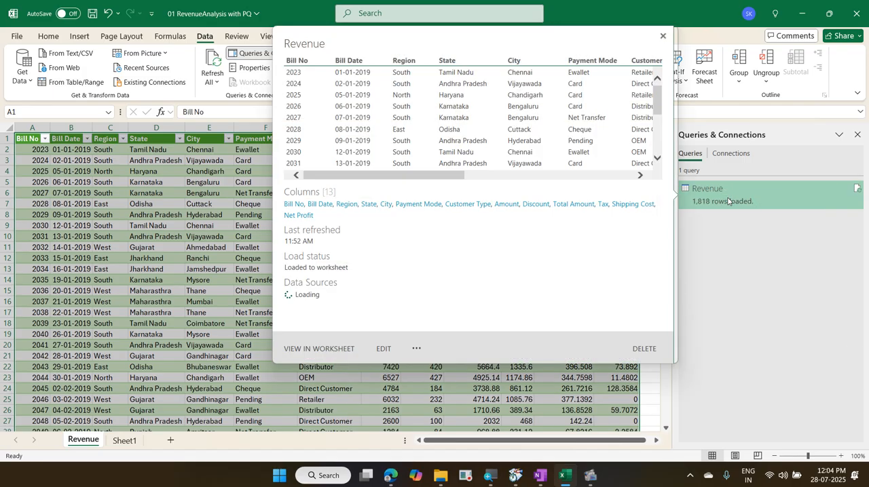
right_click(727, 198)
click(776, 411)
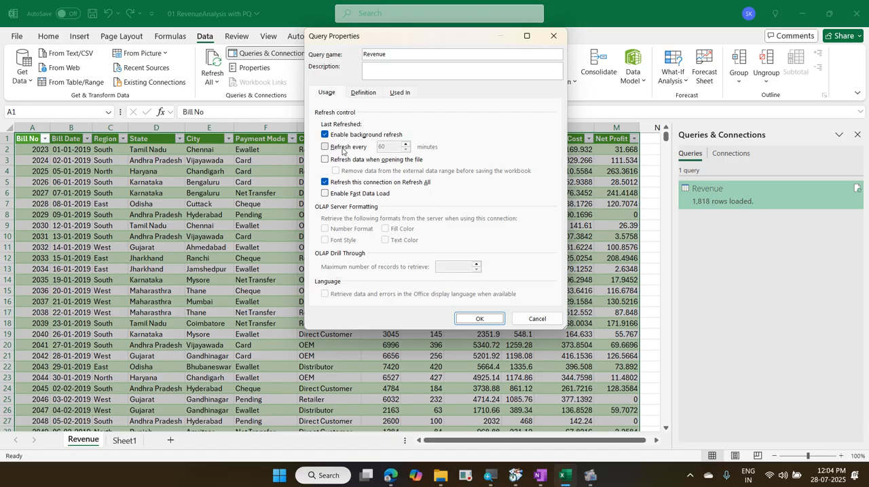
click(343, 148)
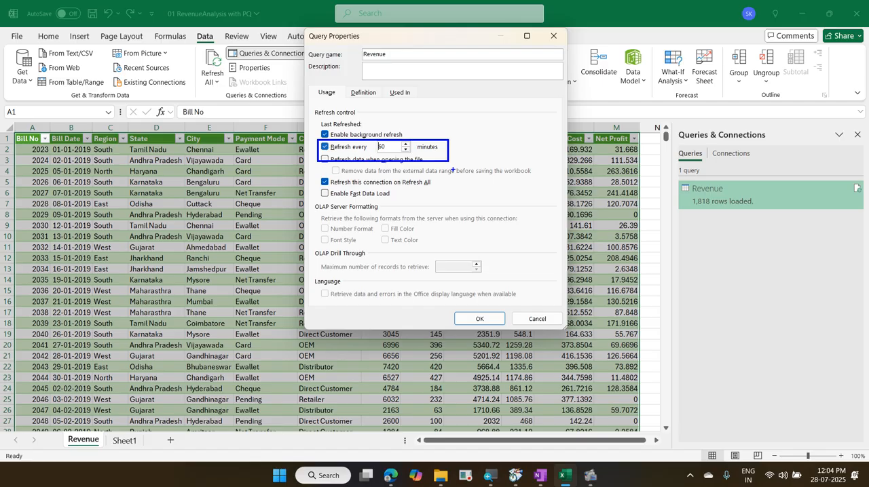
key(Return)
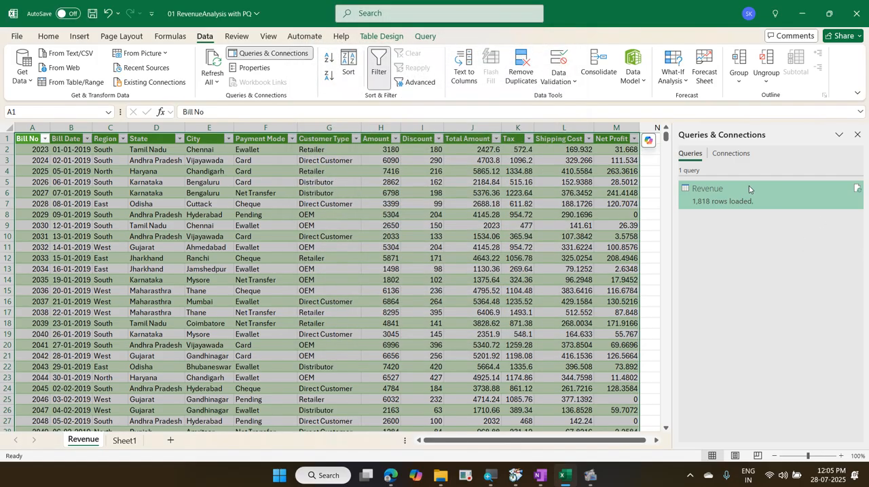
Step: Reopen the Revenue query's properties and enable automatic refresh every 60 minutes
right_click(744, 191)
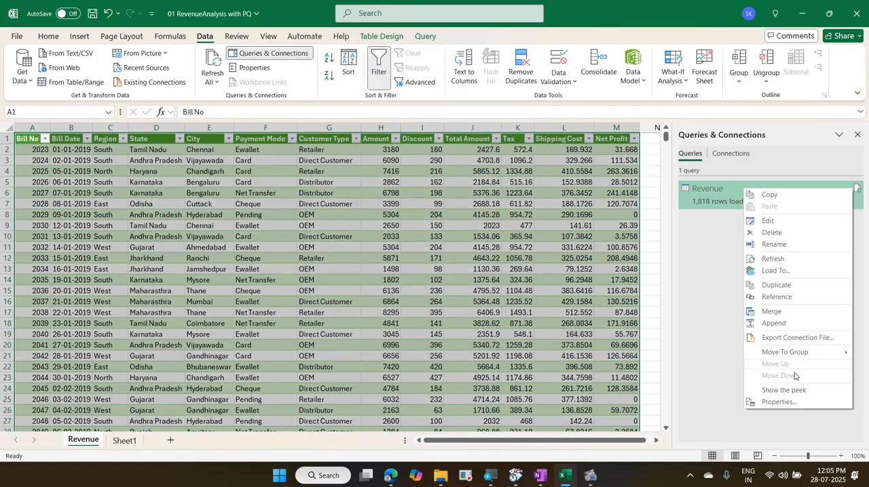
click(779, 402)
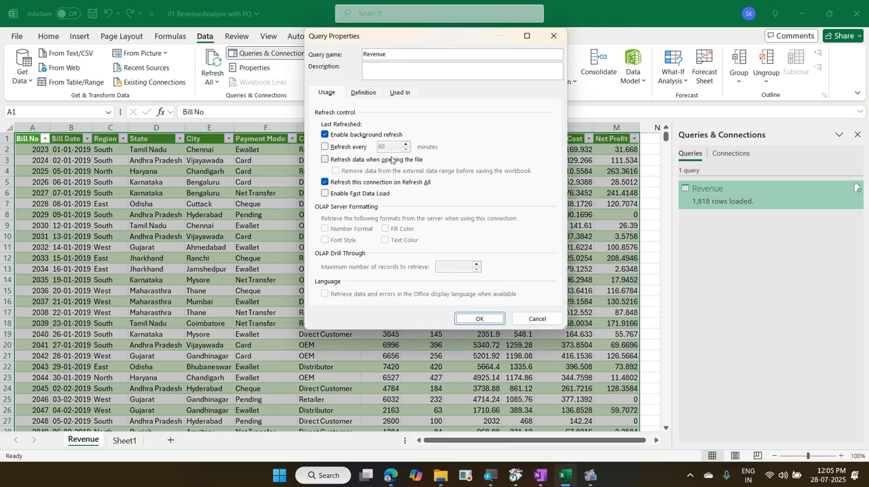
click(363, 149)
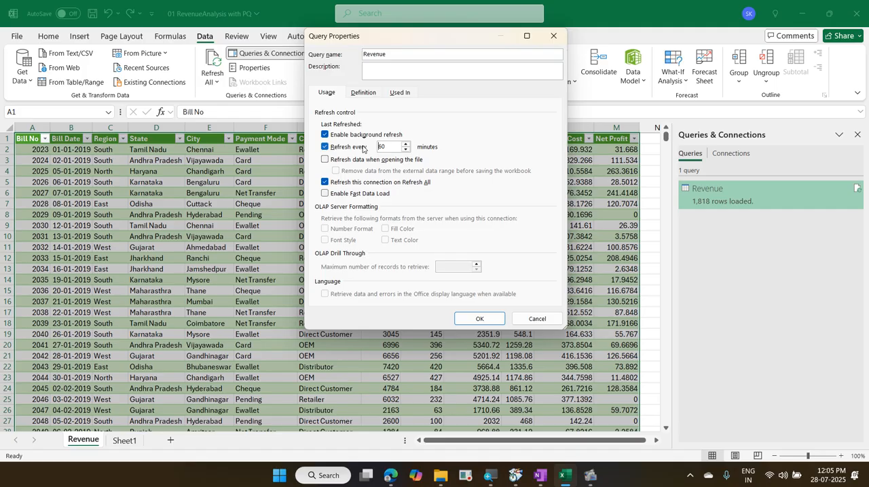
key(Return)
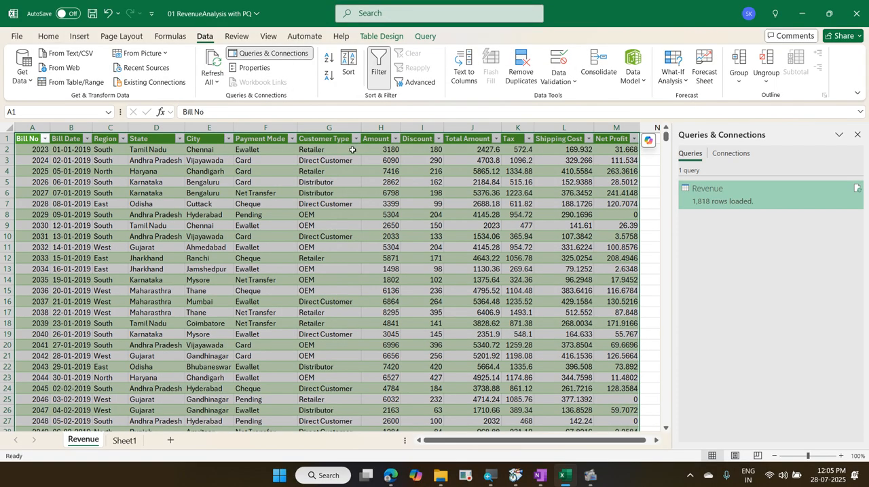
click(228, 196)
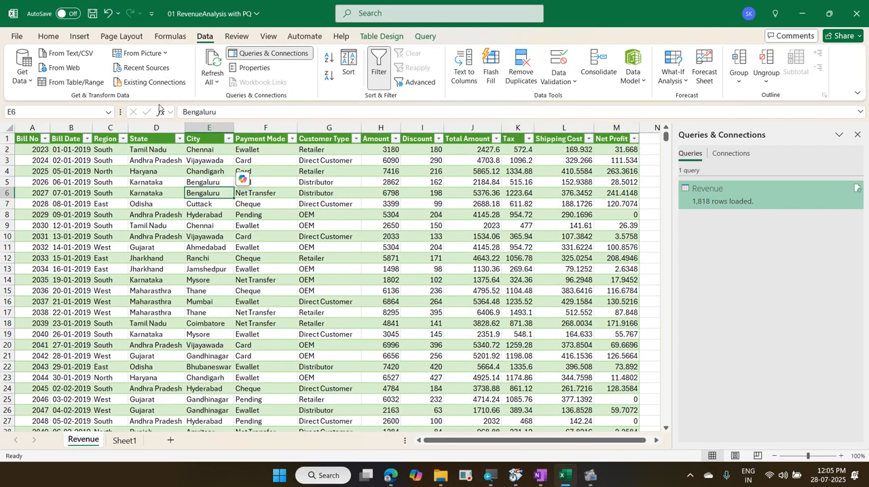
click(77, 38)
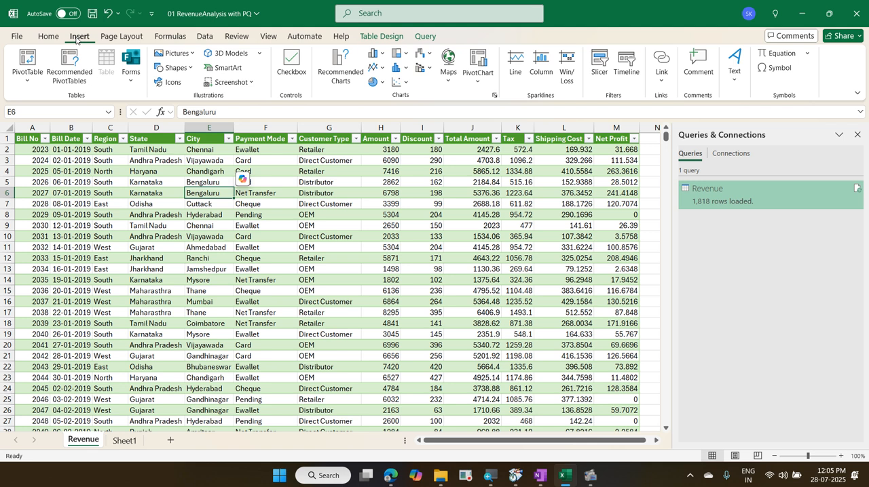
click(148, 269)
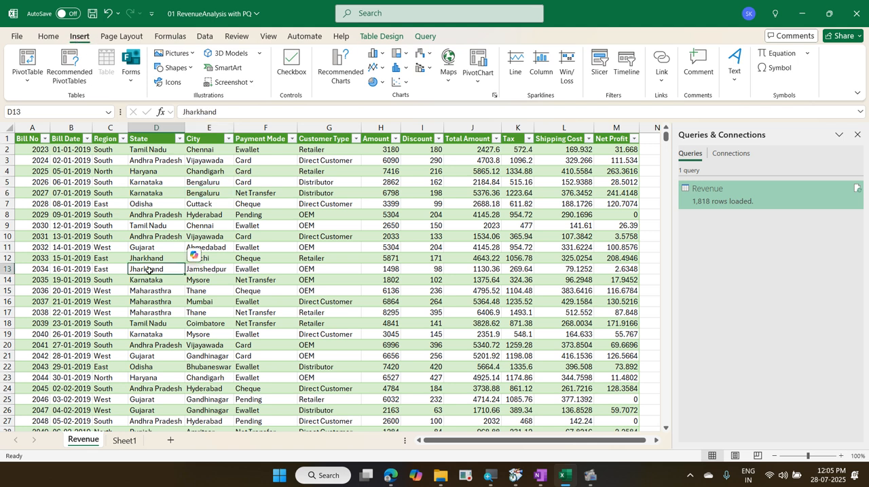
drag(305, 166, 232, 291)
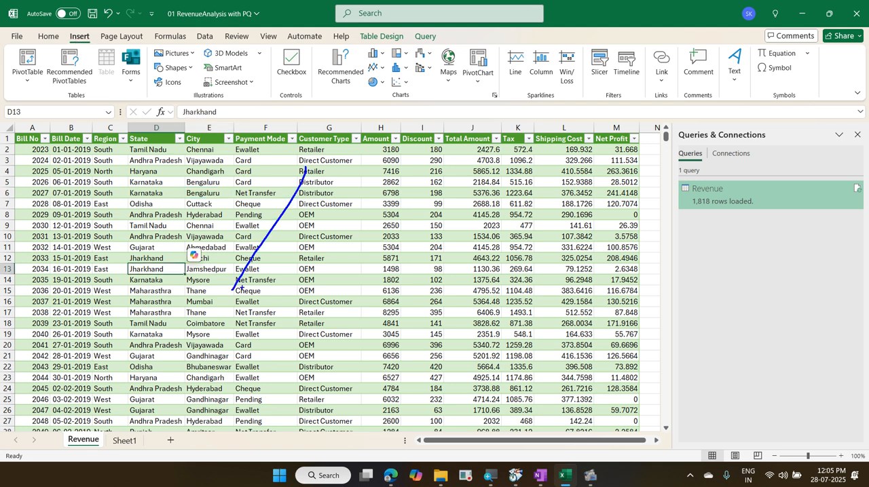
key(Escape)
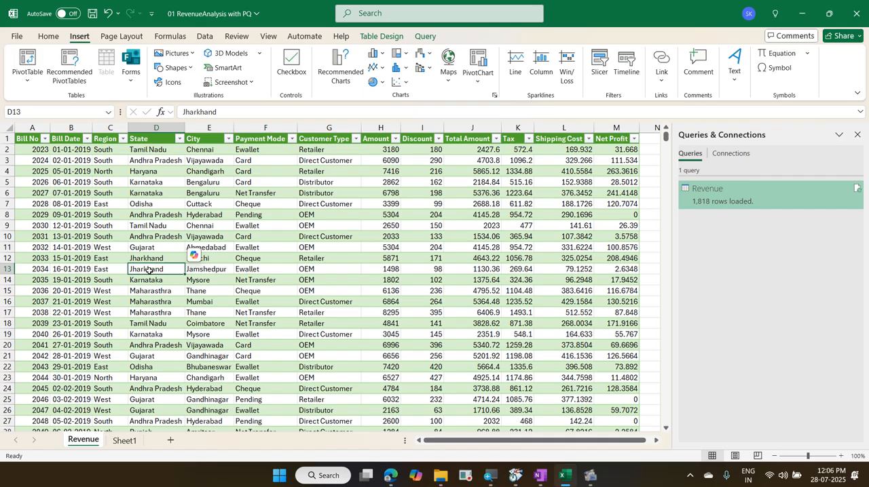
Step: Go to the last record in the State column and move on to the empty rows below the table
key(ctrl+Down)
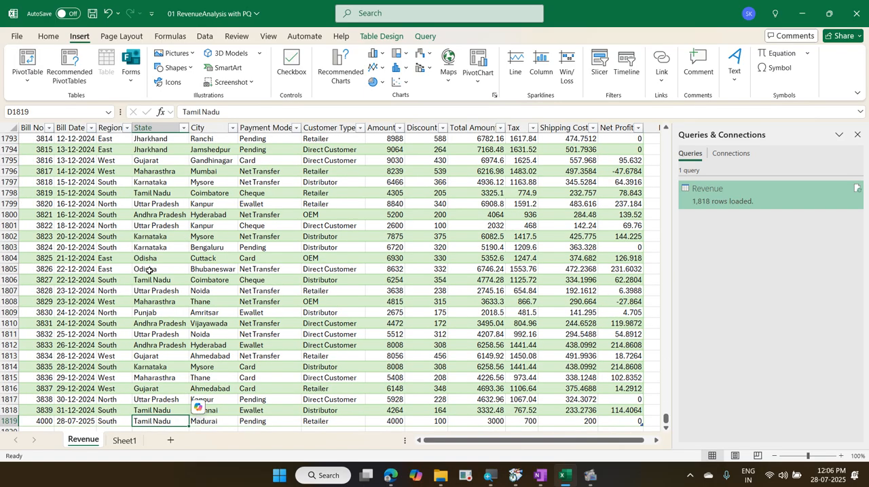
key(Down)
key(Down)
key(Down)
key(Down)
key(Down)
key(Down)
key(Down)
key(Down)
key(Down)
key(Down)
key(Down)
key(Down)
key(Down)
key(Down)
key(Down)
key(Down)
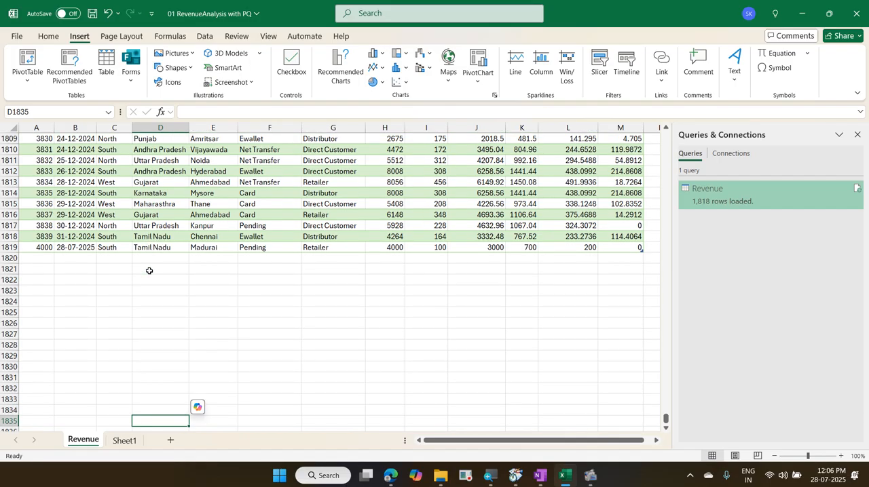
Step: Return to the Bill No header in cell A1 of the Revenue table
key(ctrl+Up)
key(ctrl+Up)
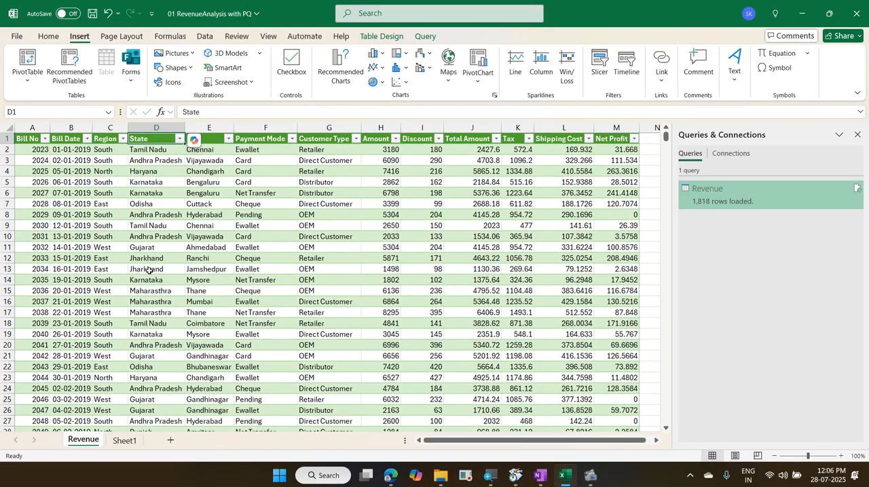
key(Left)
key(Left)
key(Left)
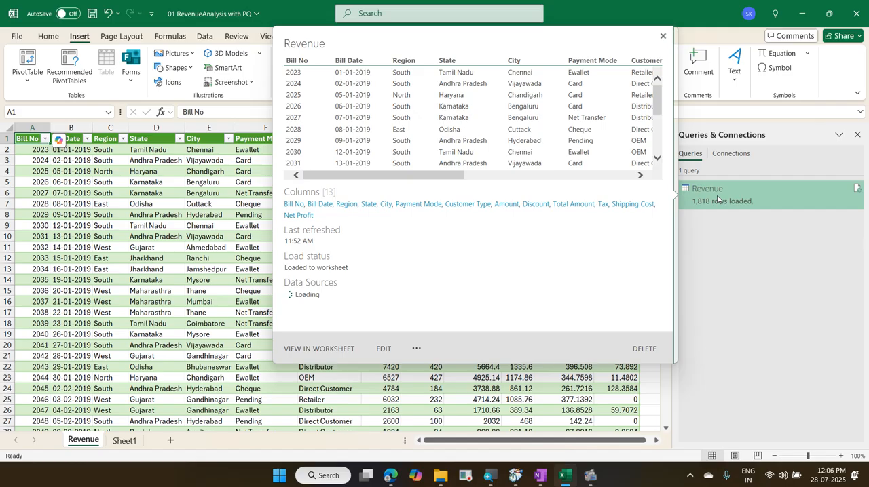
Step: Change the Revenue query's load destination to Only Create Connection, add its data to the Data Model, and accept the possible data loss
right_click(717, 198)
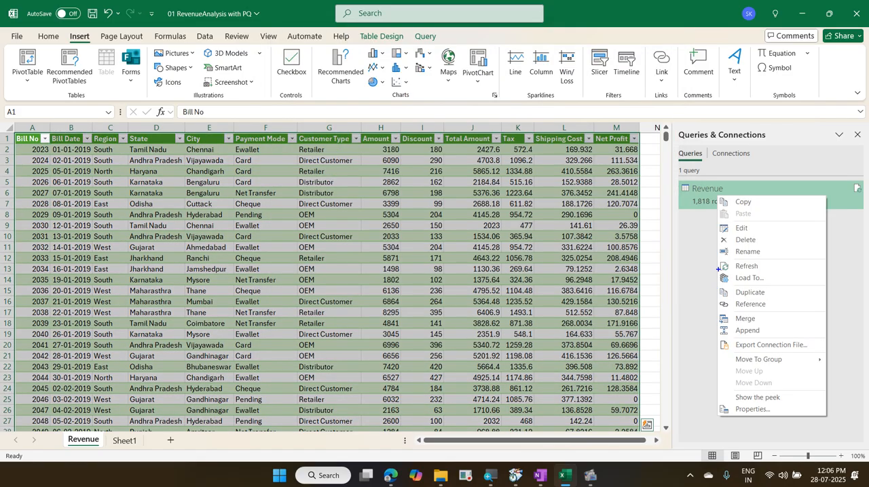
drag(718, 269, 788, 288)
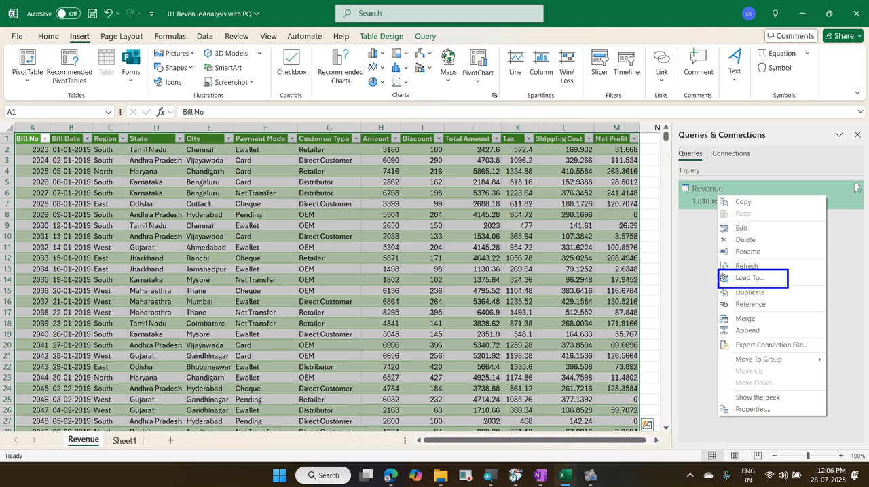
key(Escape)
right_click(716, 197)
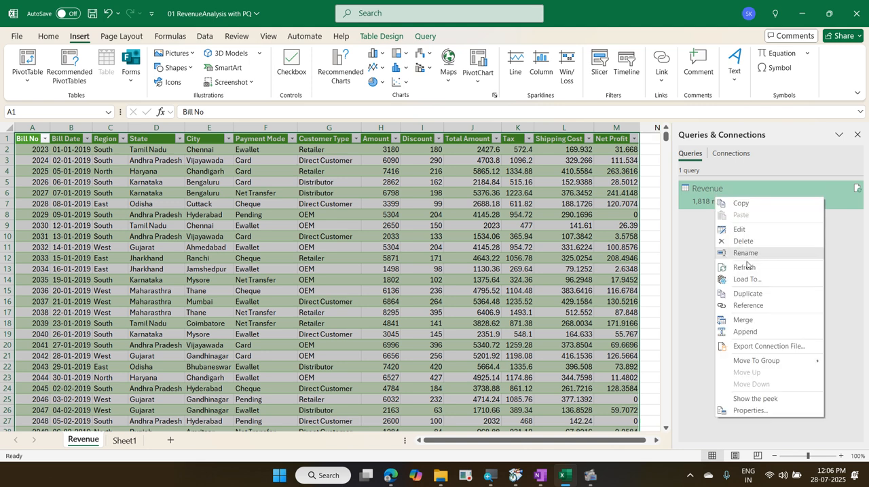
click(757, 280)
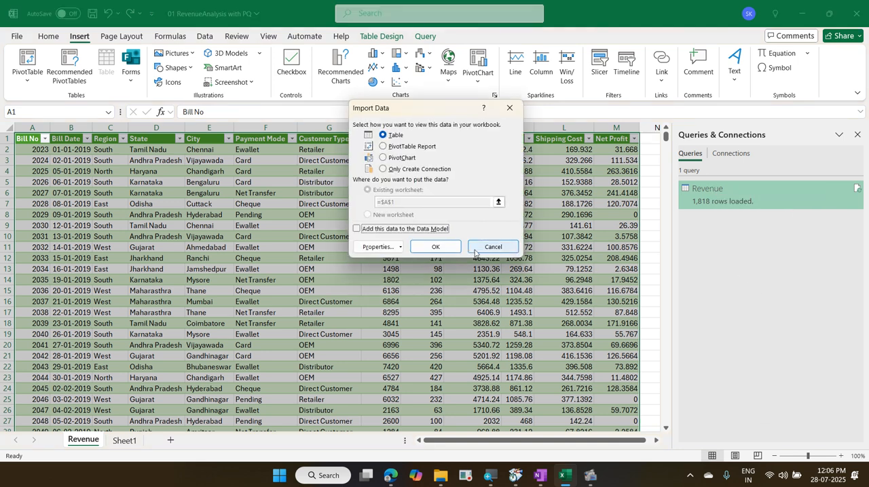
click(411, 171)
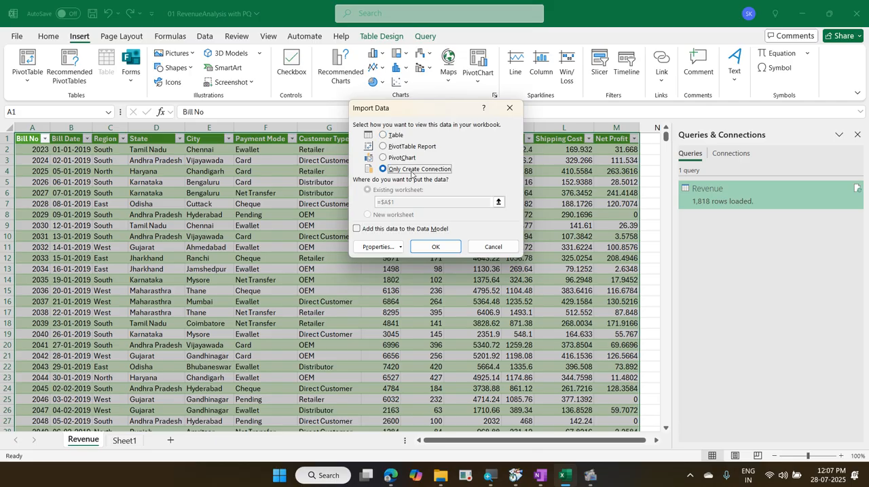
click(424, 230)
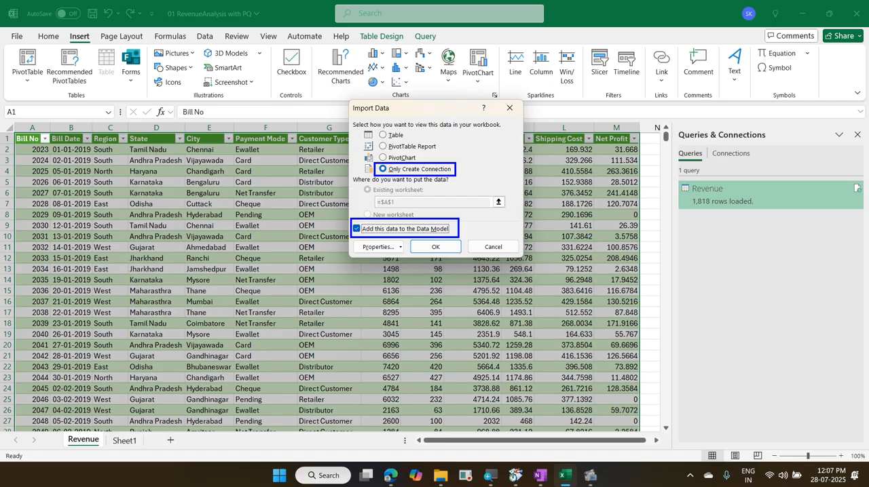
key(Escape)
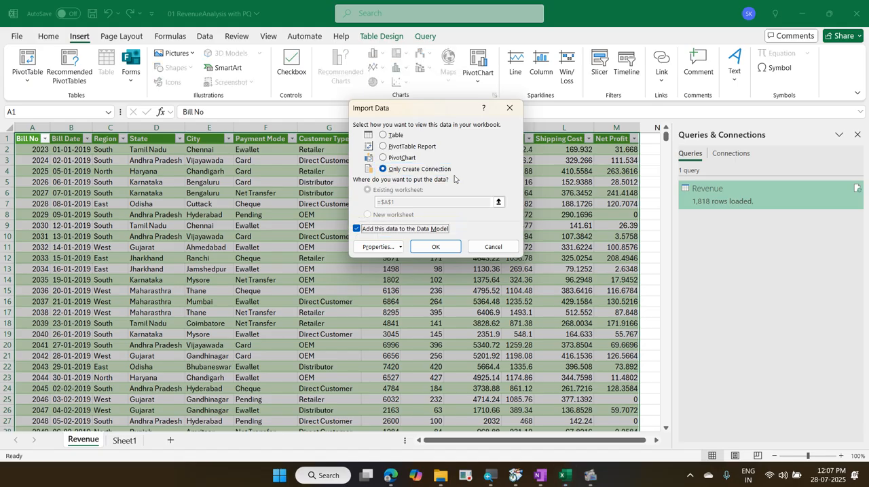
click(440, 168)
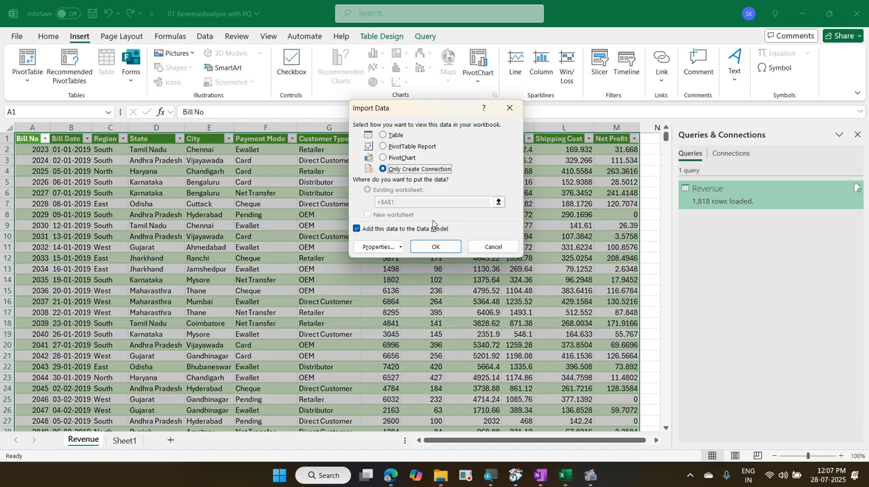
click(433, 229)
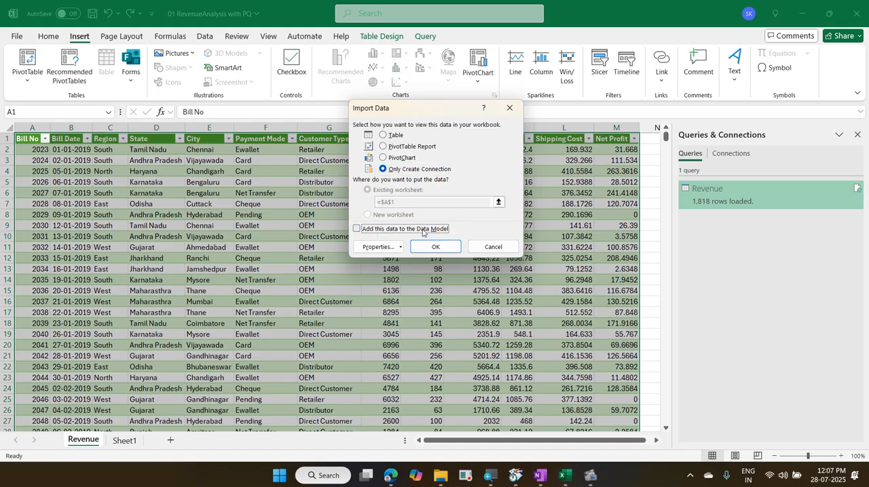
click(425, 231)
click(434, 247)
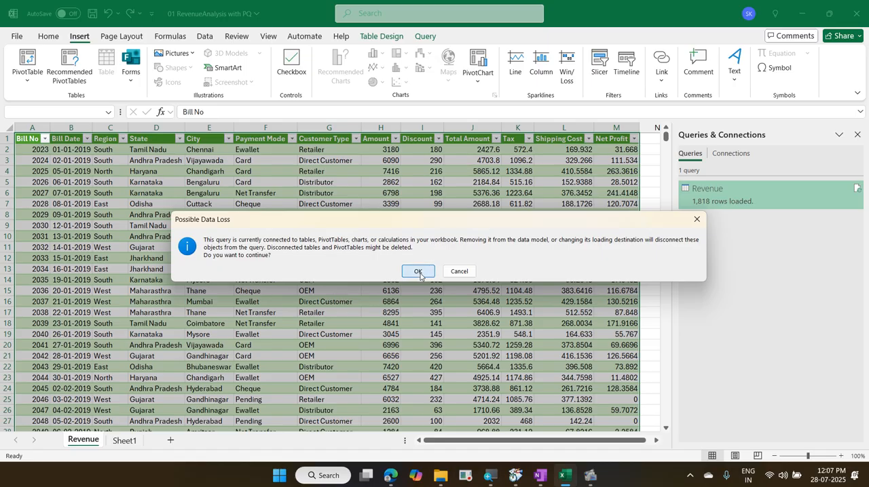
click(419, 271)
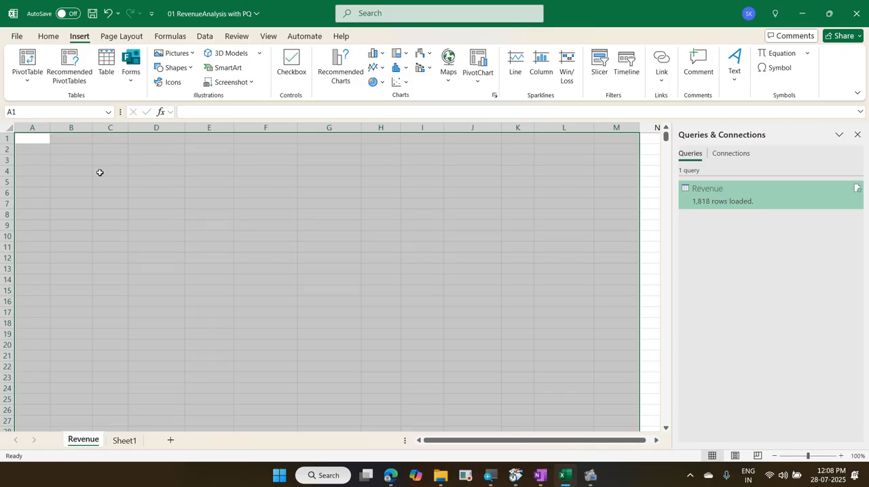
Step: Select cell A3 on the Revenue sheet, check Sheet1, and return to the Revenue sheet
click(33, 162)
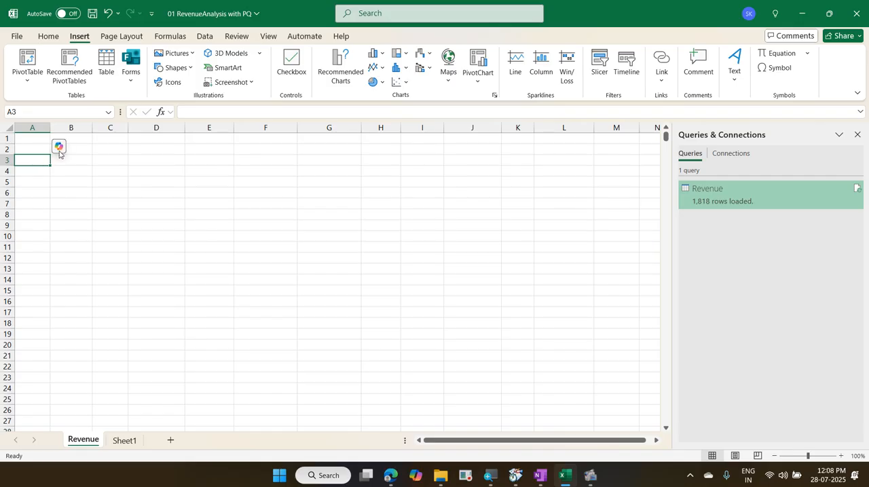
click(125, 441)
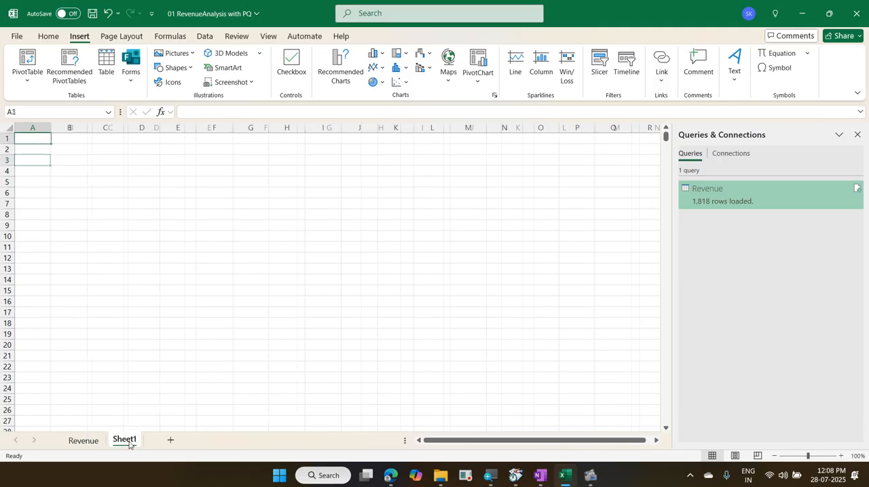
click(95, 441)
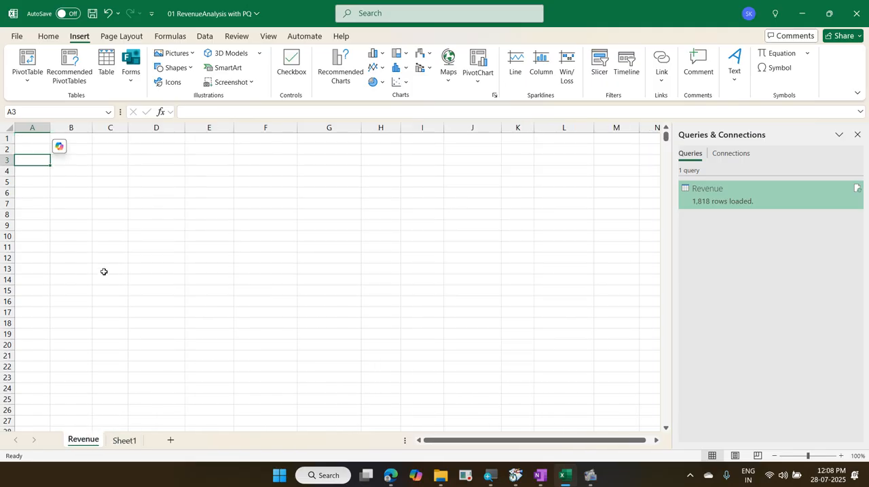
Step: Launch the Power Query Editor, review the Revenue query's columns and applied steps, and close the editor
right_click(697, 201)
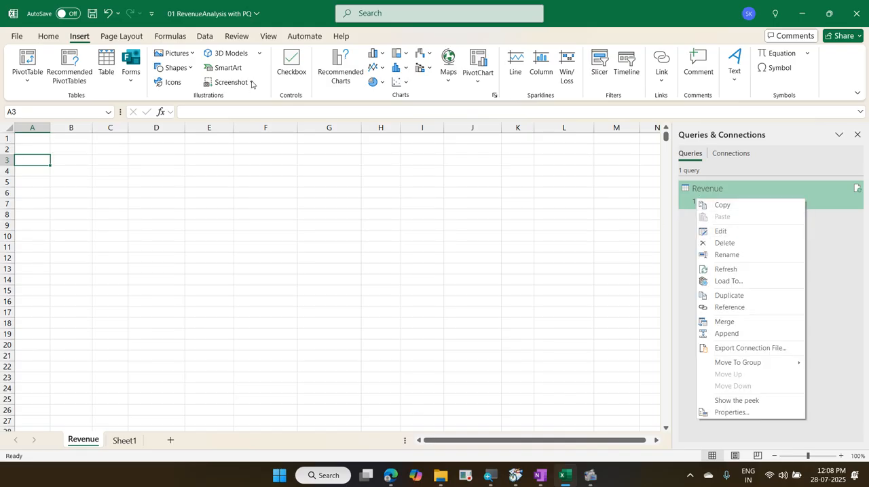
click(204, 36)
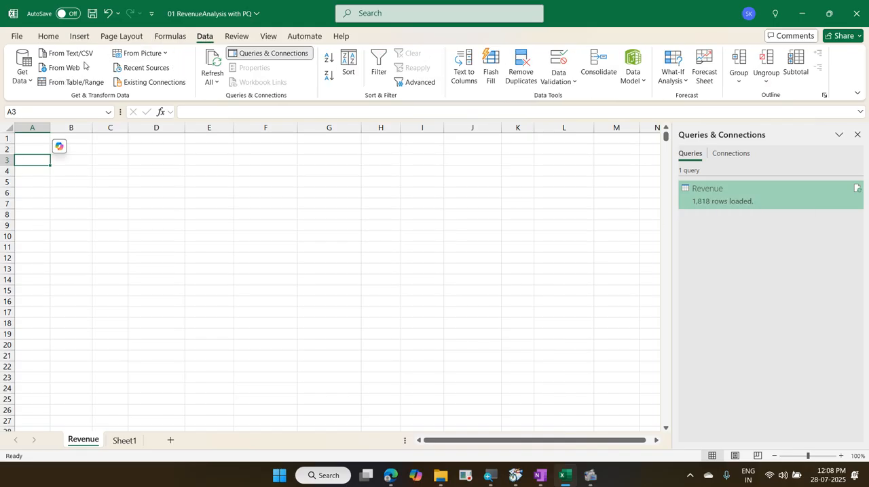
click(20, 76)
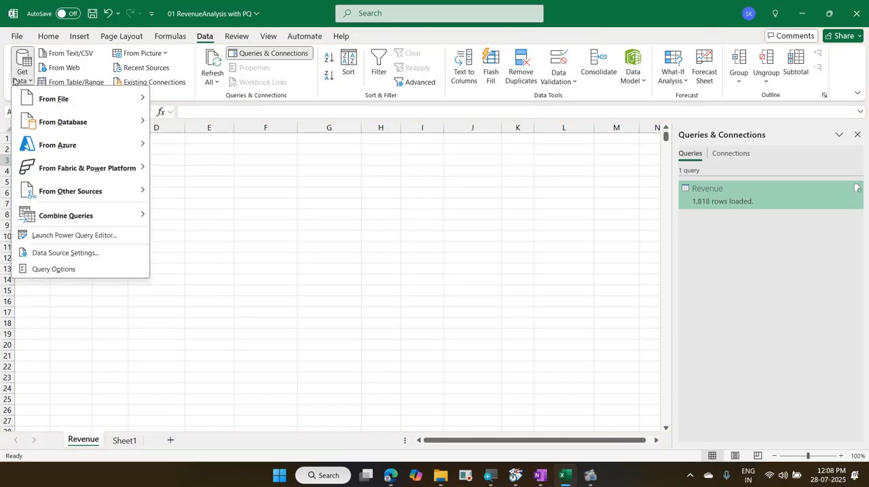
click(74, 236)
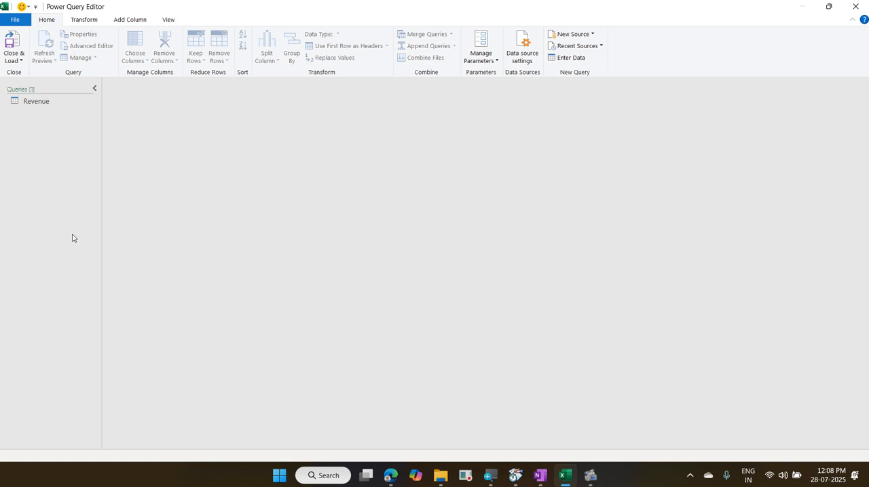
click(48, 103)
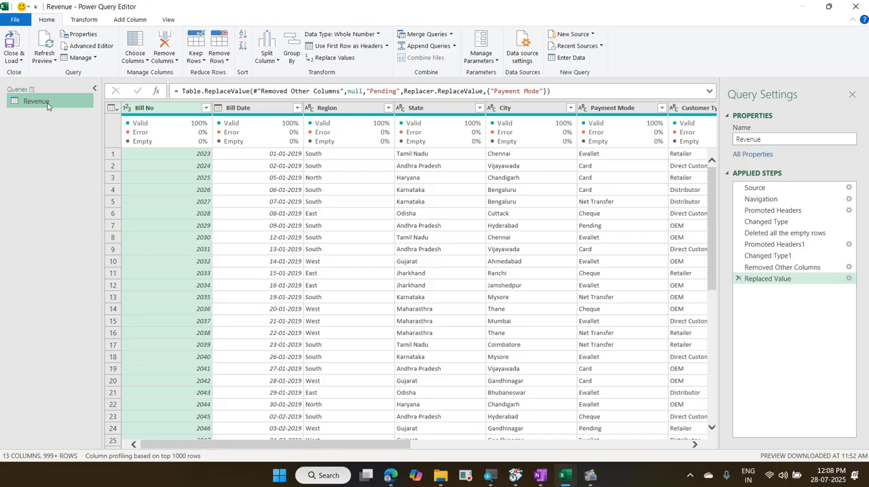
drag(270, 445, 266, 462)
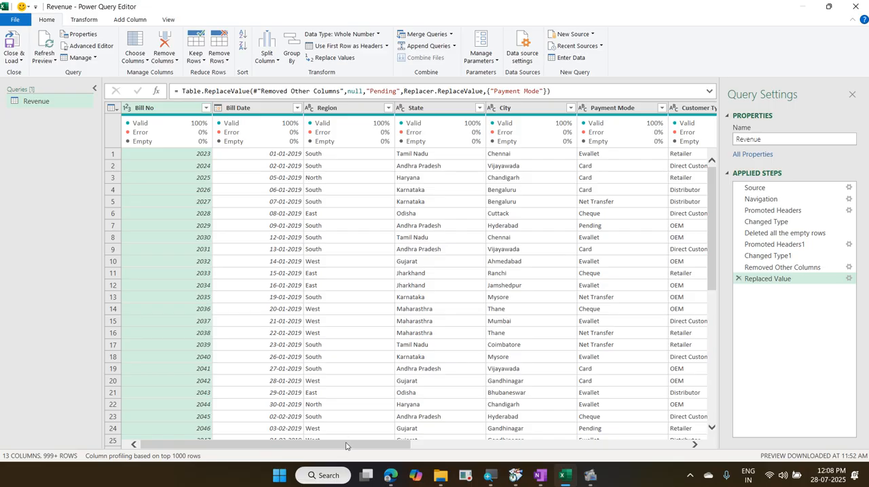
drag(348, 447, 475, 449)
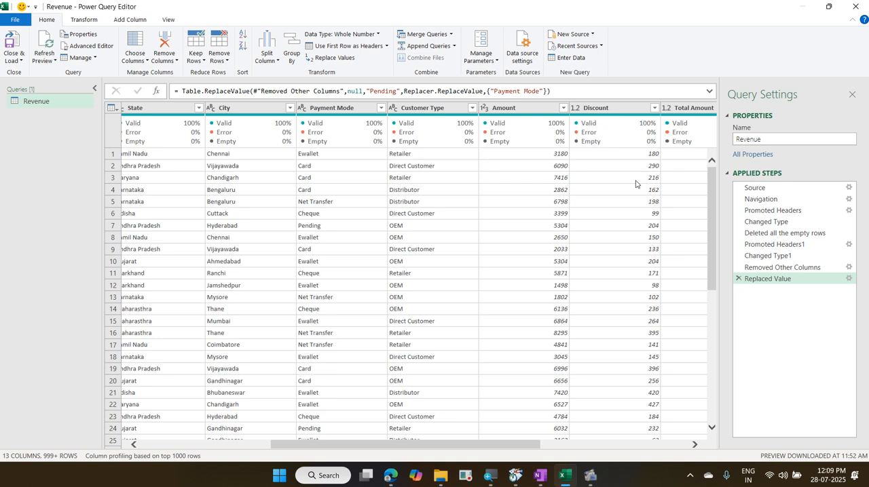
click(855, 8)
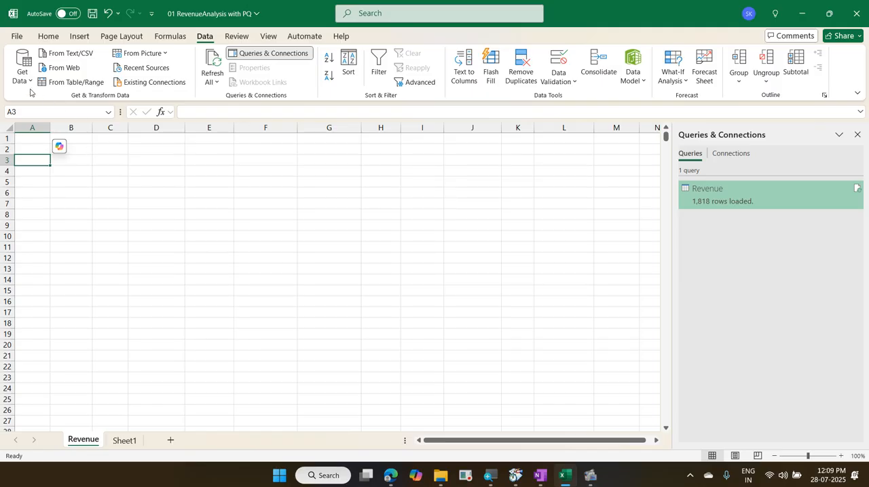
Step: Insert a PivotTable from the Data Model at cell A3 of the existing Revenue worksheet
click(78, 38)
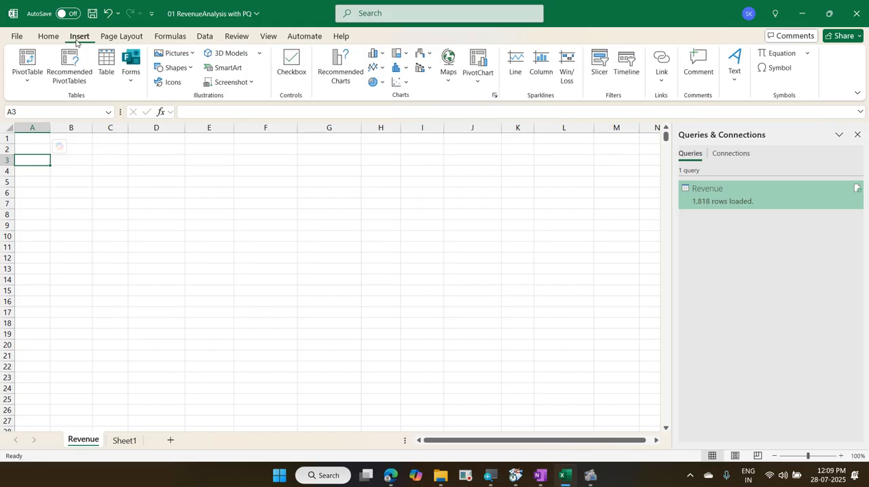
click(27, 81)
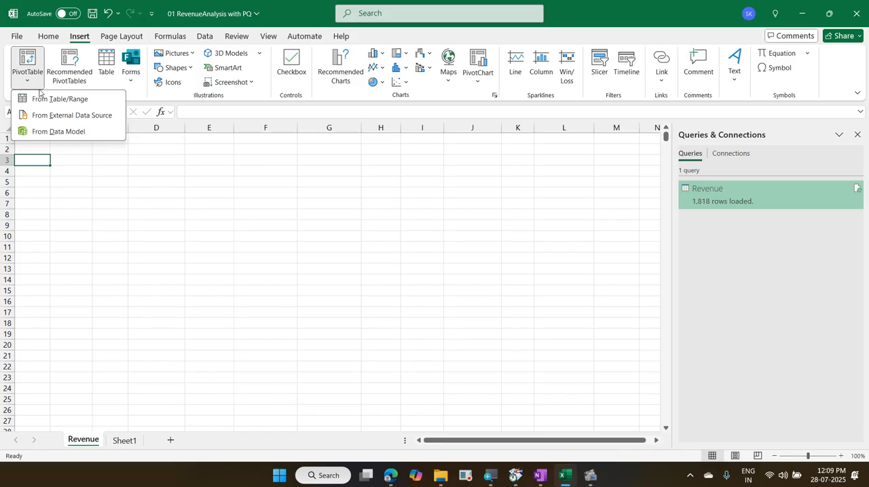
click(58, 131)
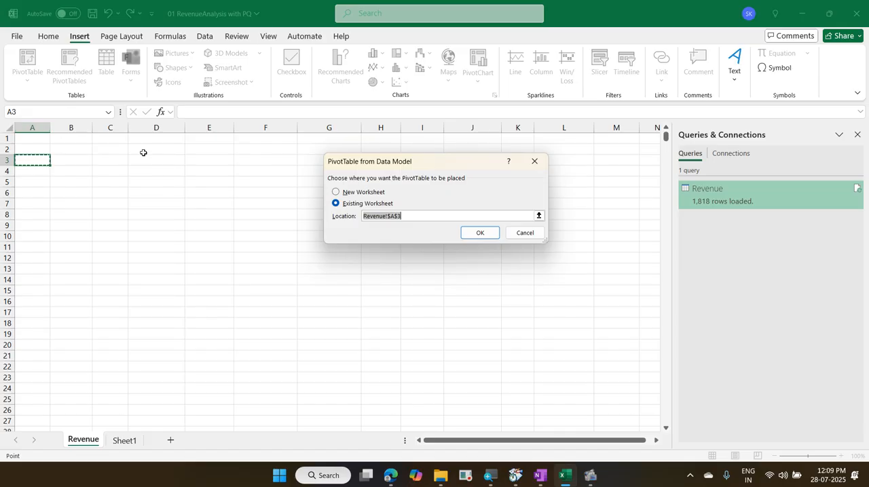
click(464, 237)
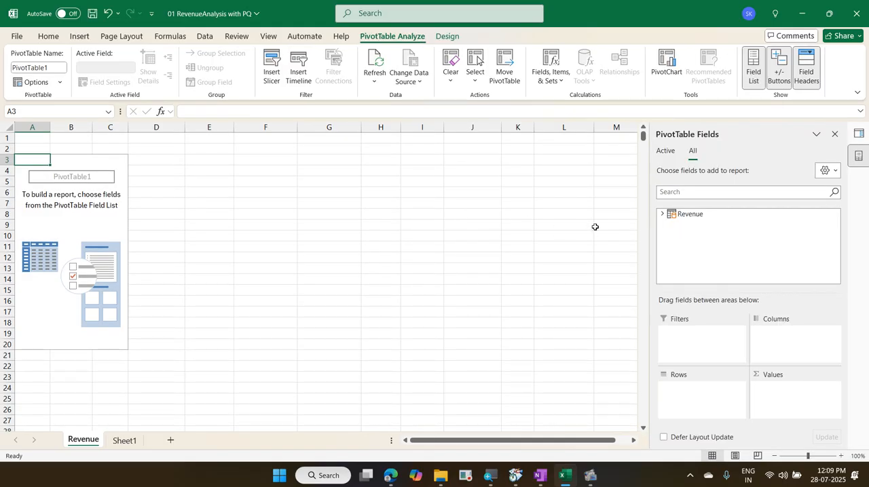
Step: Build the PivotTable with Region in the rows and the sum of Total Amount in the values
click(664, 214)
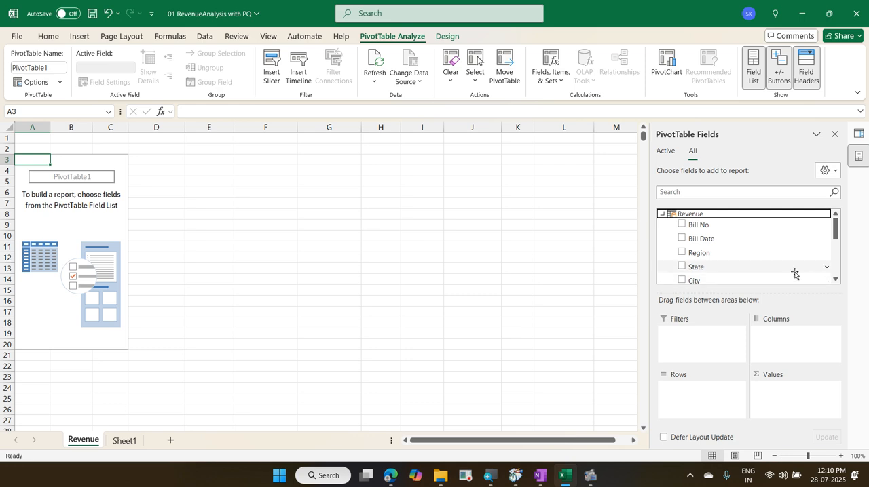
drag(715, 254, 686, 392)
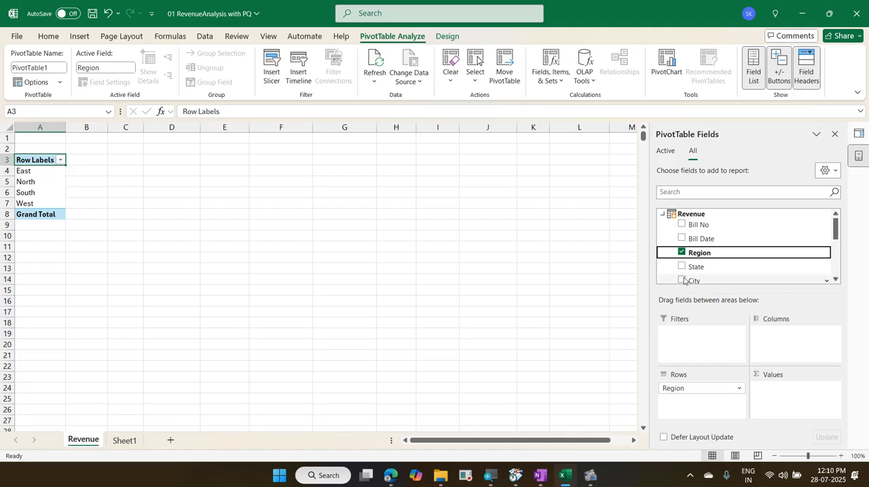
scroll(765, 254, down, 3)
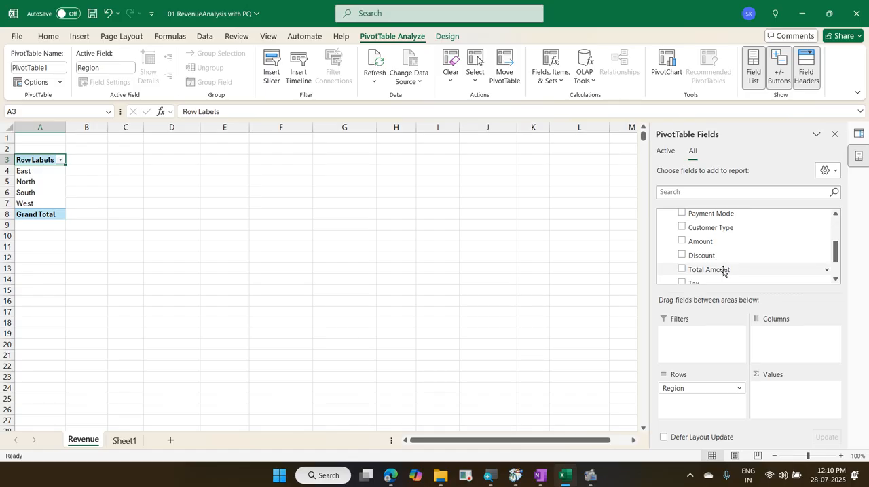
drag(723, 271, 784, 383)
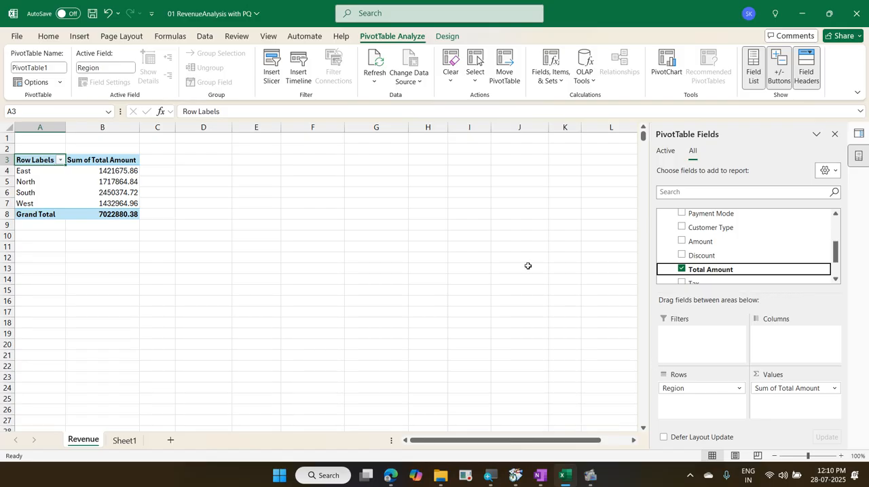
Step: Insert a PivotChart from the workbook's Data Model at cell F4 of the existing Revenue worksheet
click(125, 170)
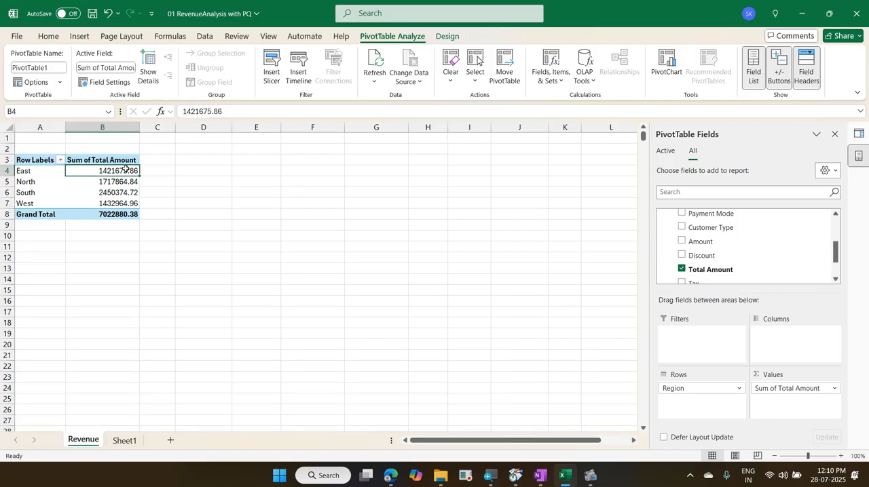
scroll(748, 254, up, 1)
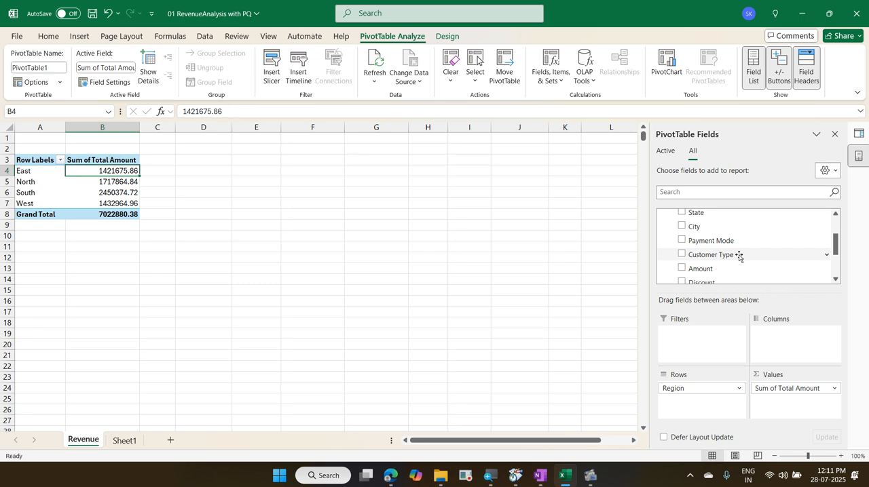
click(71, 37)
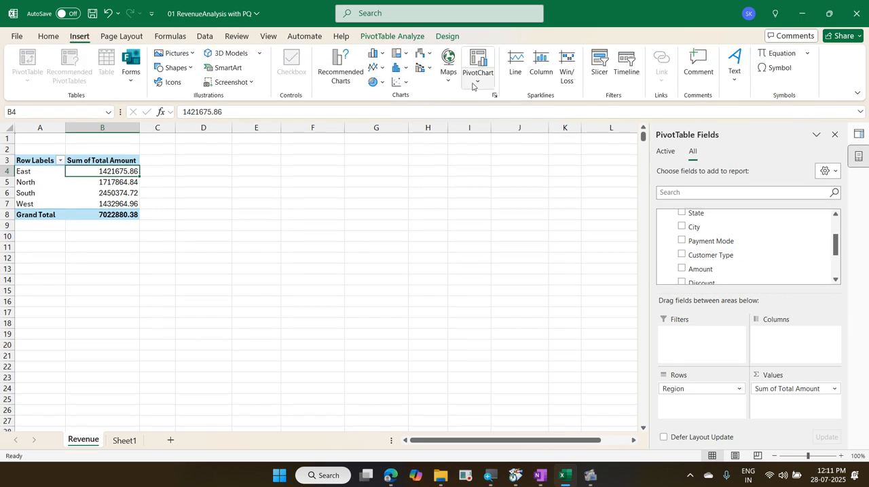
click(473, 86)
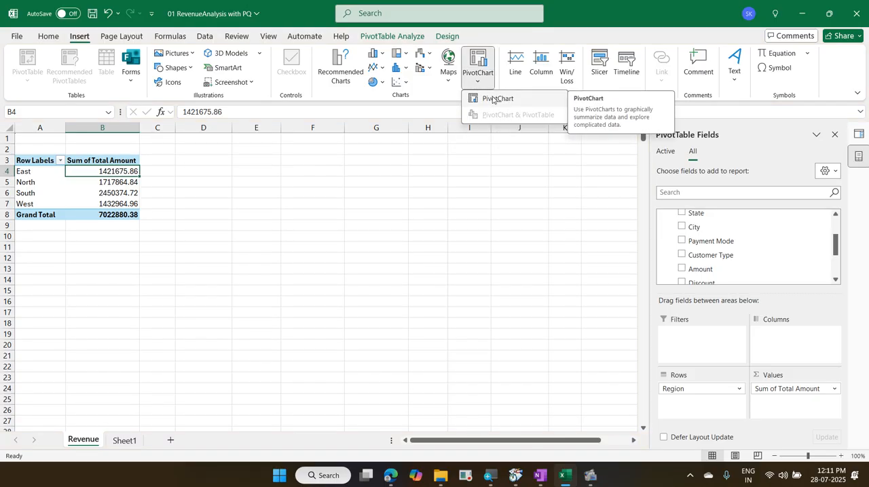
click(301, 171)
click(301, 170)
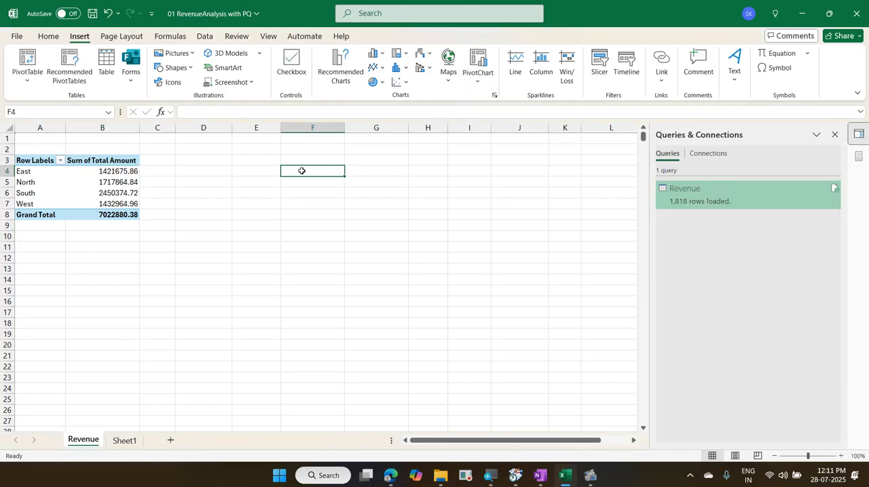
click(478, 76)
click(488, 102)
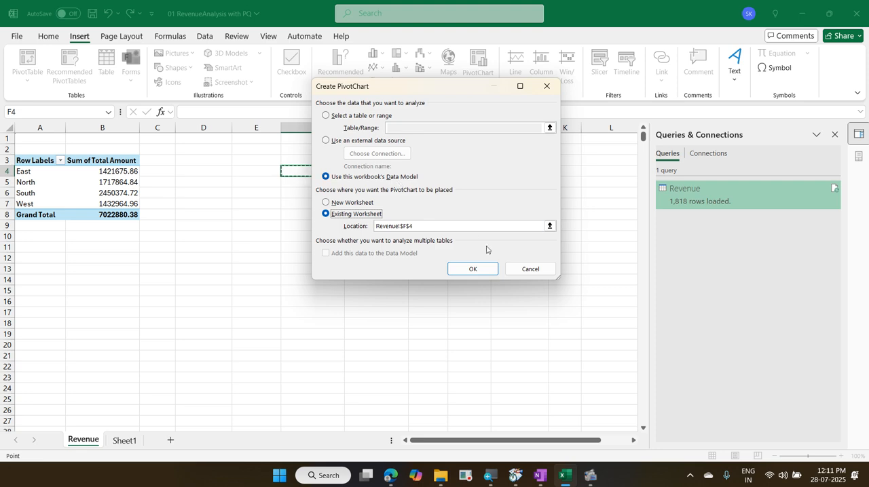
click(474, 270)
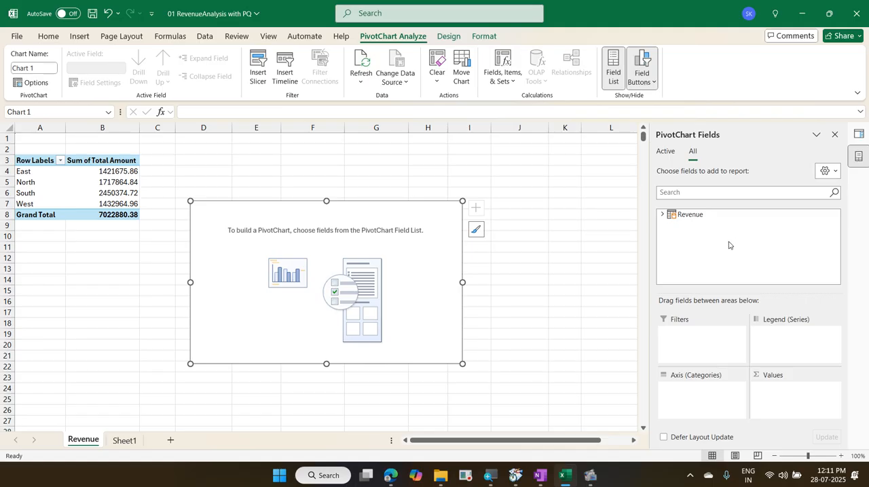
Step: Build the PivotChart with Customer Type on the category axis and the sum of Total Amount as values
click(661, 215)
scroll(745, 245, down, 2)
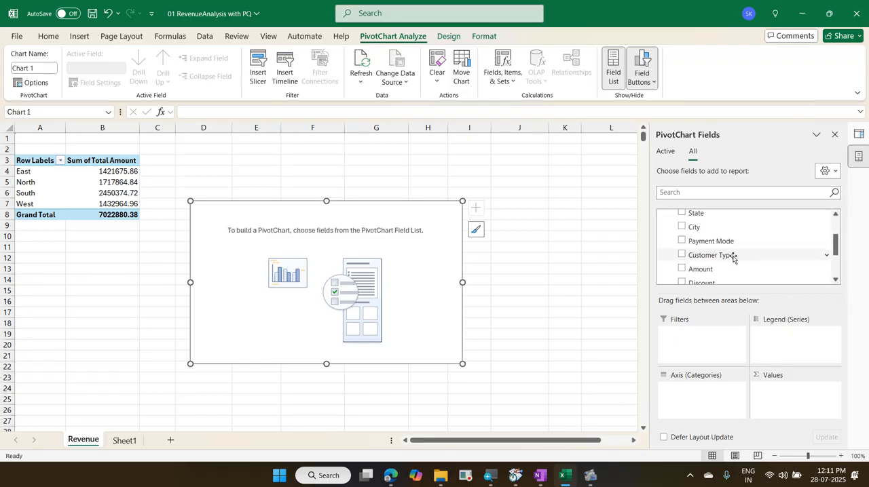
drag(733, 258, 685, 400)
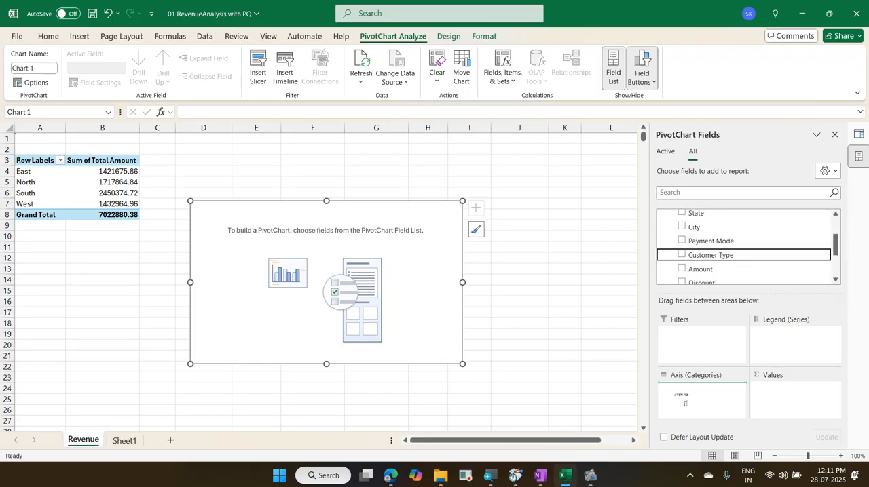
drag(685, 400, 686, 398)
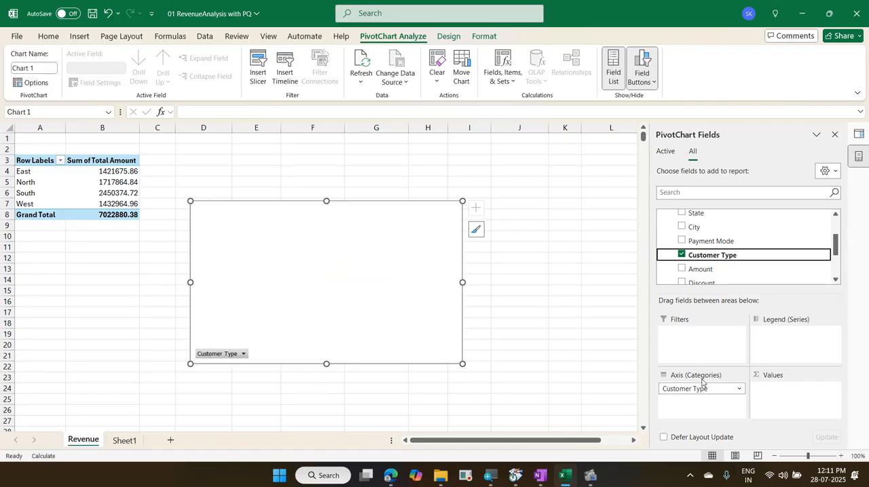
scroll(732, 278, down, 1)
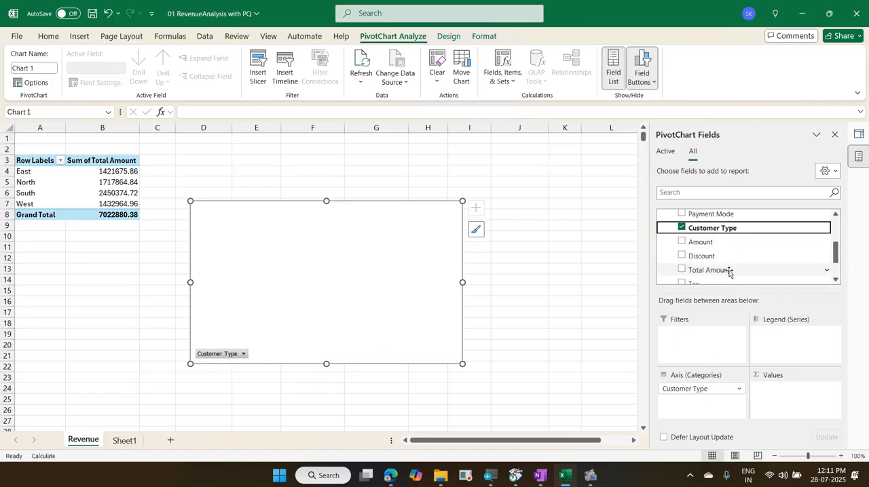
drag(732, 270, 777, 394)
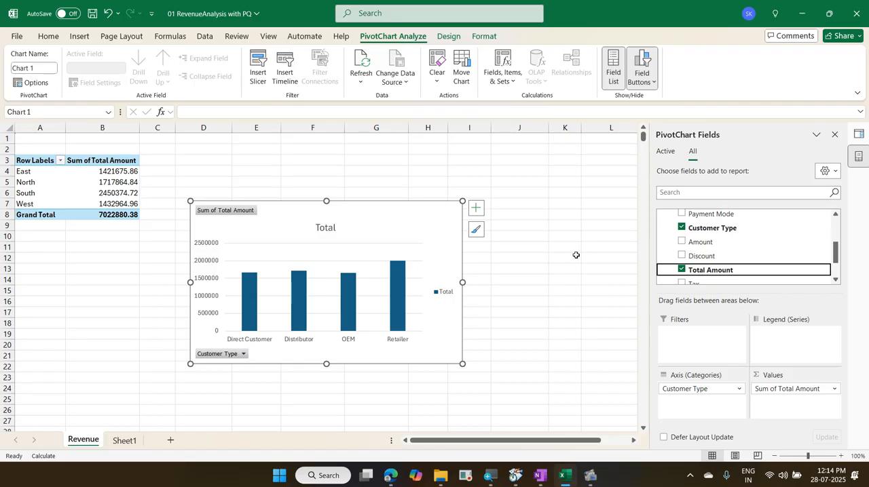
Step: Review the Revenue fields available to the Region PivotTable, then select the empty cell K4
click(59, 171)
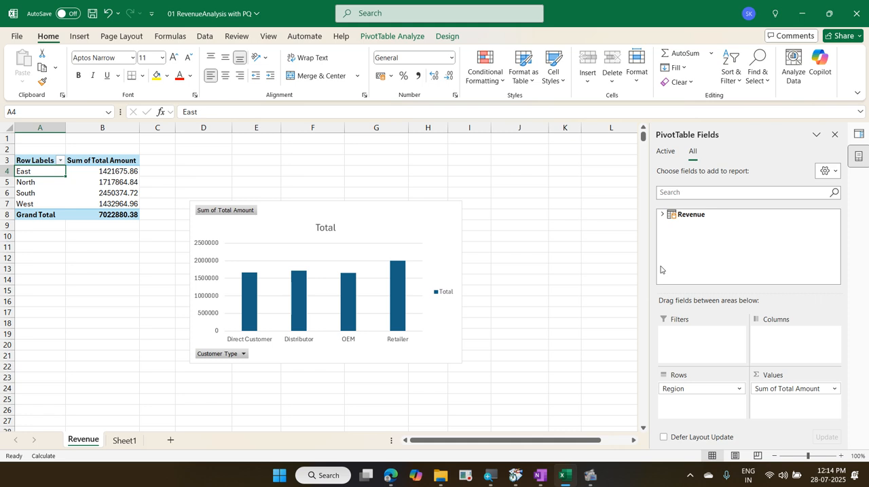
click(662, 215)
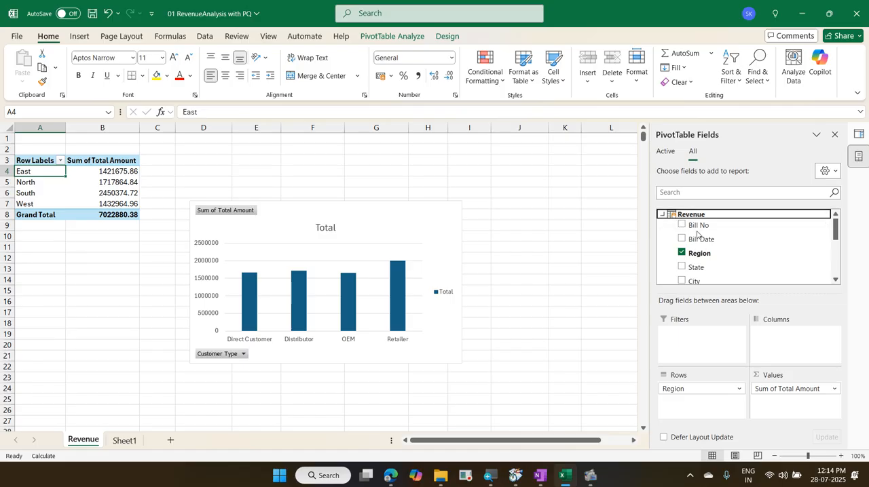
scroll(699, 238, down, 4)
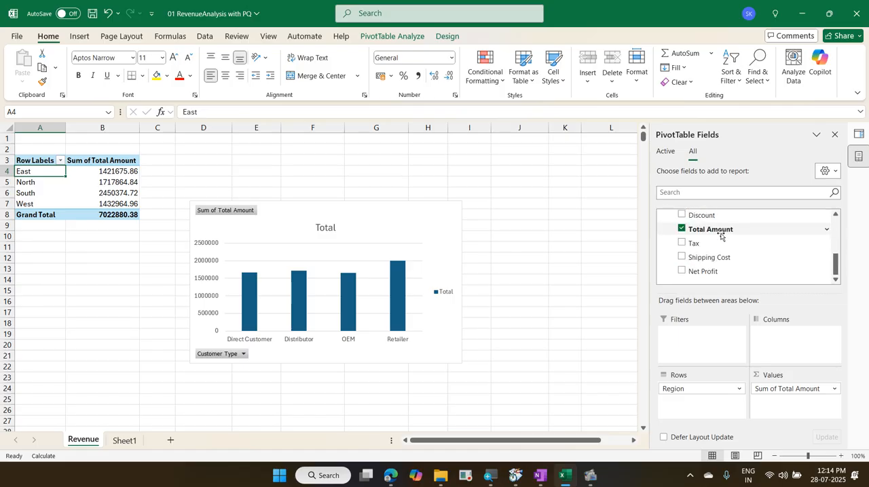
scroll(721, 236, up, 5)
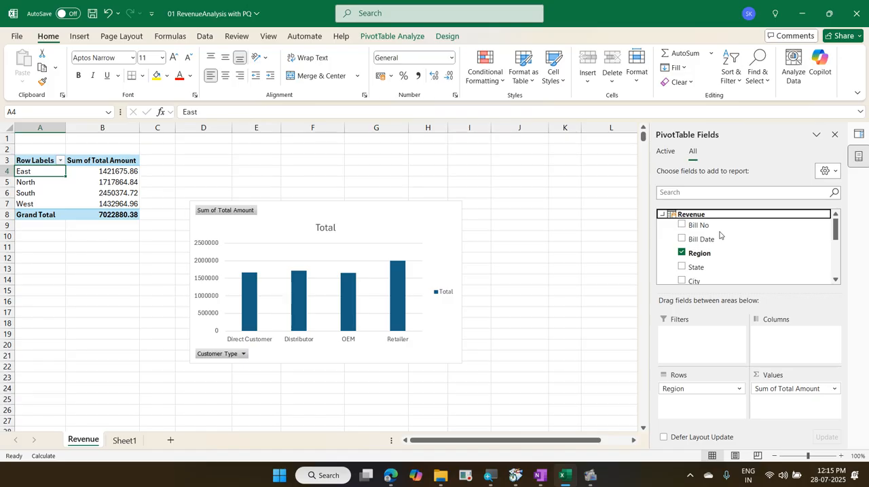
click(561, 176)
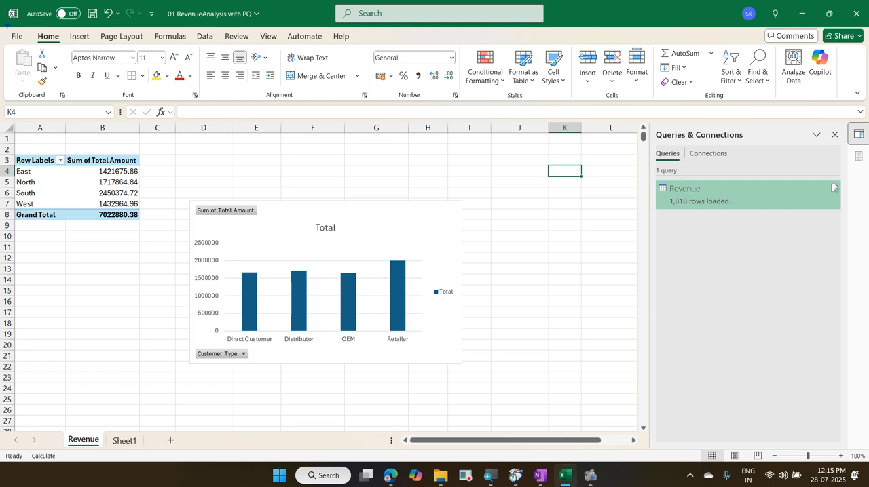
mouse_move(2, 29)
mouse_down()
mouse_move(383, 77)
mouse_move(460, 114)
mouse_up()
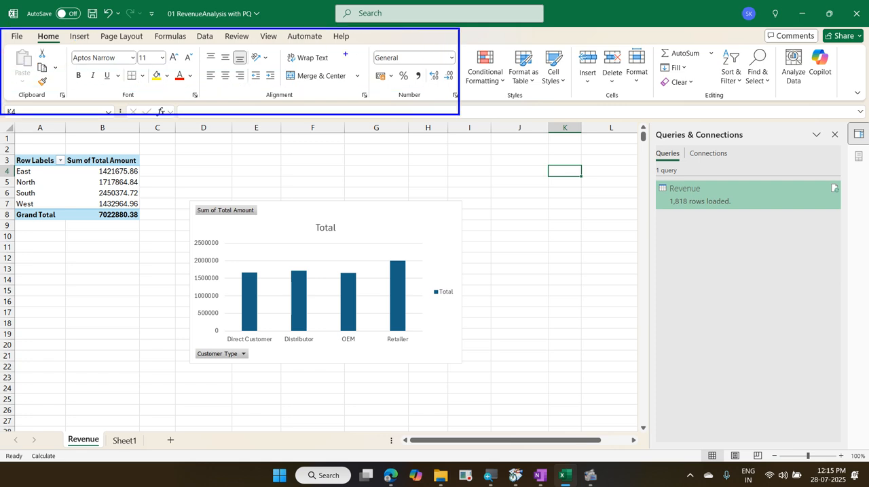
mouse_move(366, 47)
mouse_down()
mouse_move(392, 45)
mouse_move(326, 31)
mouse_move(377, 39)
mouse_up()
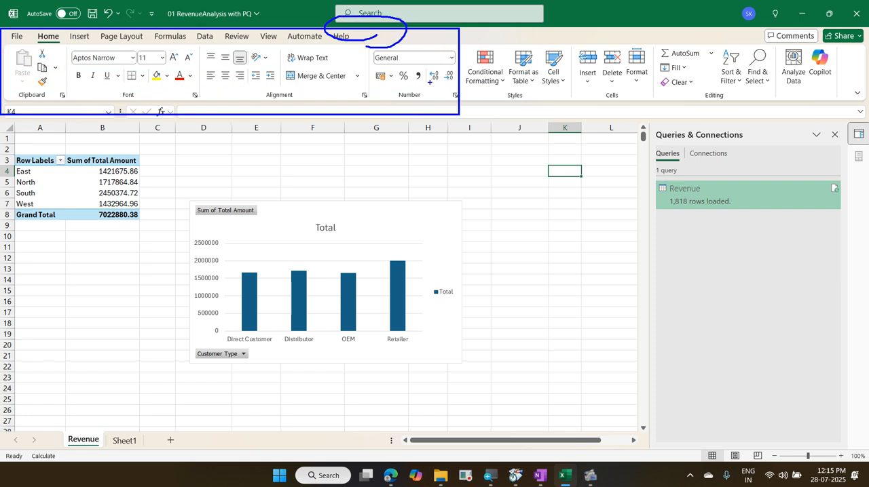
mouse_move(199, 53)
mouse_down()
mouse_move(210, 51)
mouse_move(176, 31)
mouse_move(217, 57)
mouse_up()
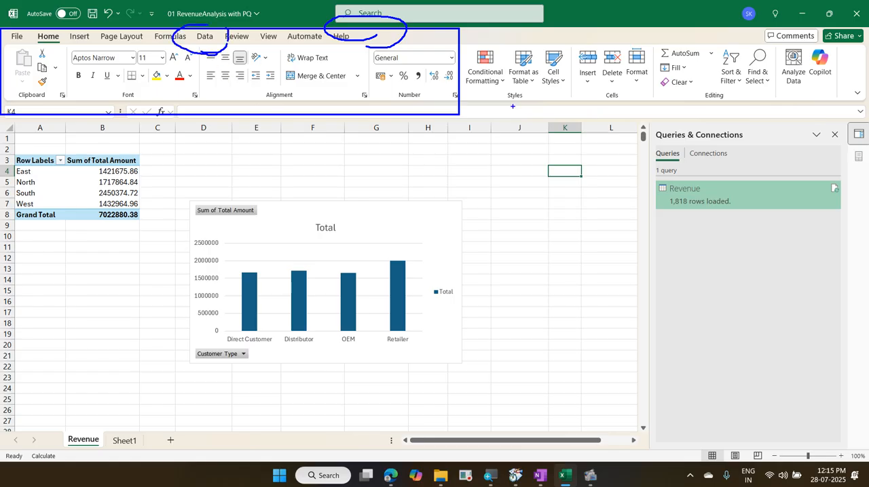
key(Escape)
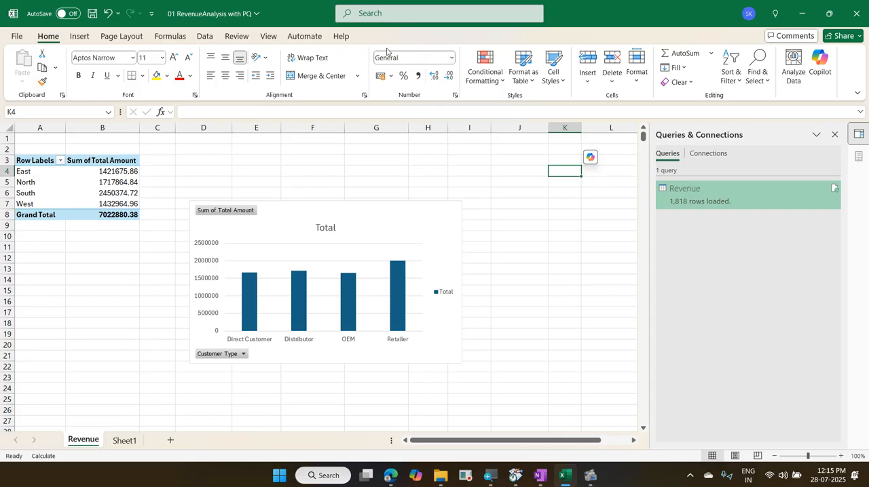
Step: Enable the Microsoft Power Pivot for Excel COM add-in through the Excel options
click(23, 42)
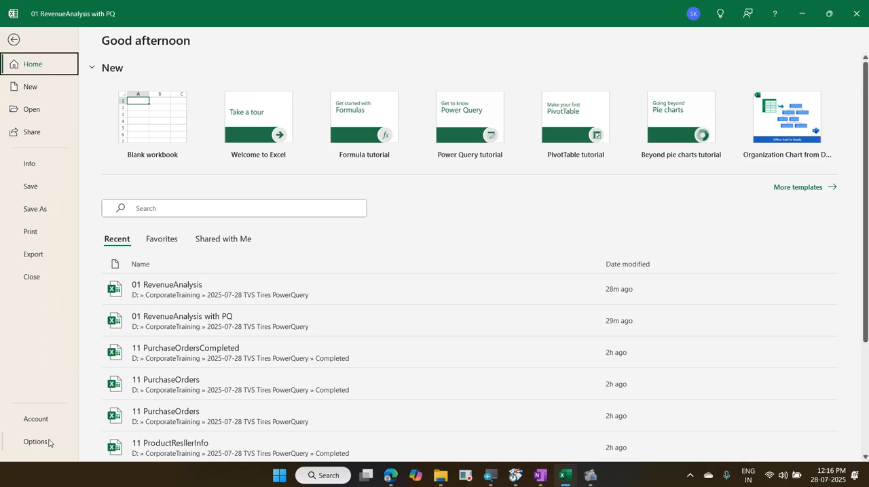
click(36, 442)
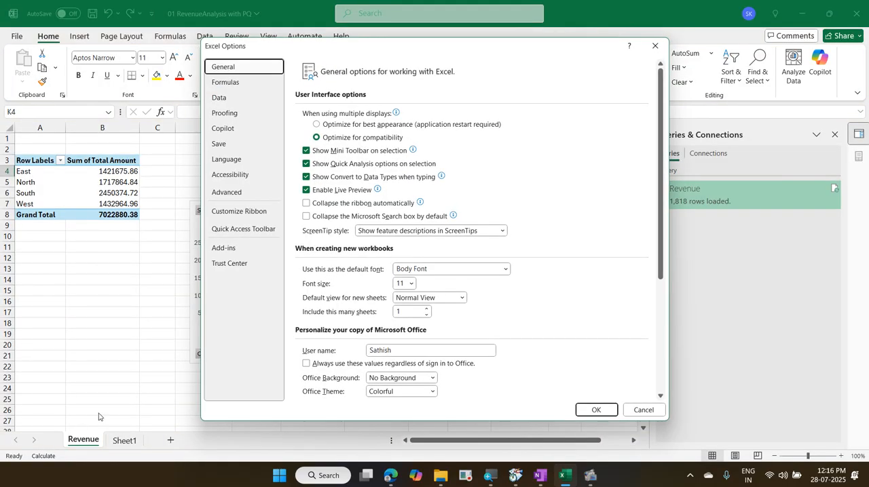
click(236, 251)
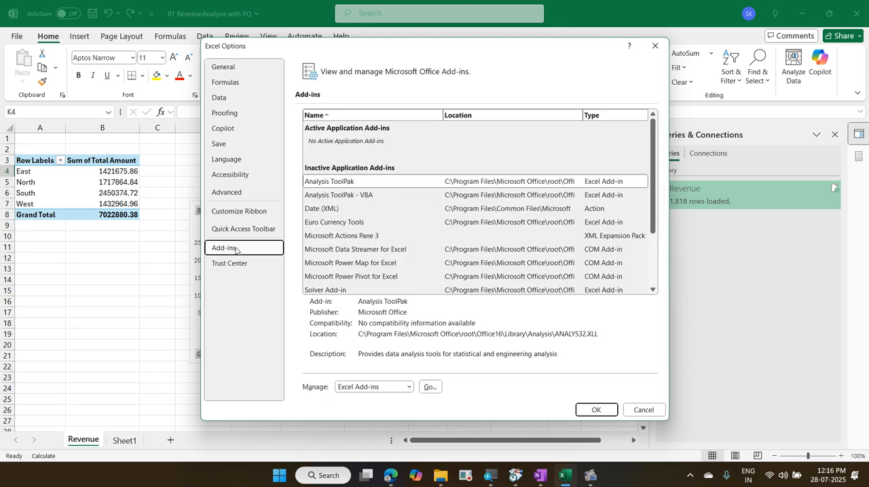
click(408, 387)
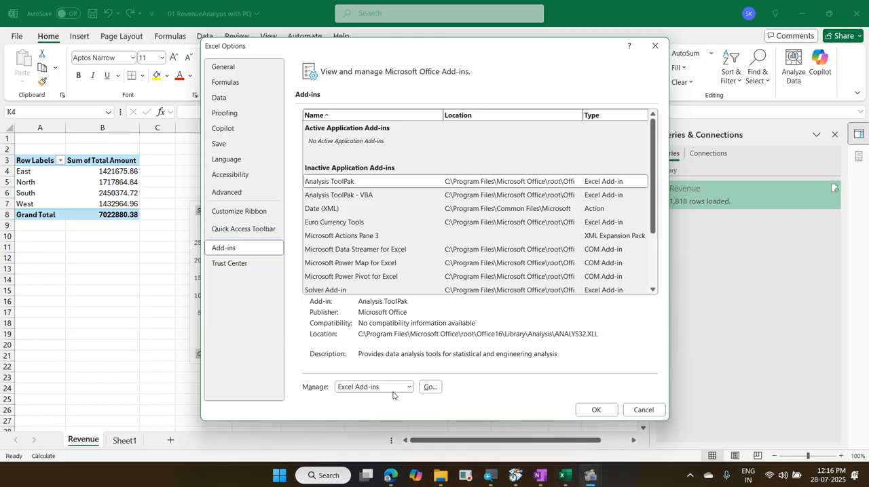
click(409, 387)
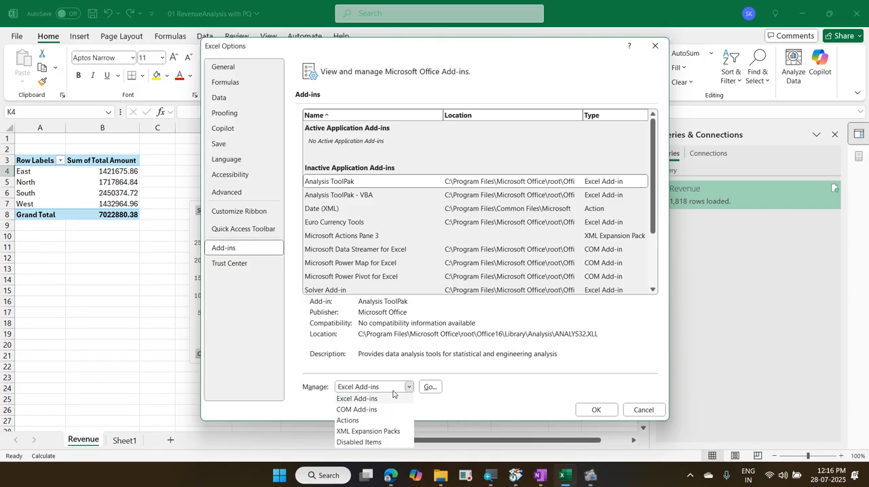
click(386, 411)
click(429, 387)
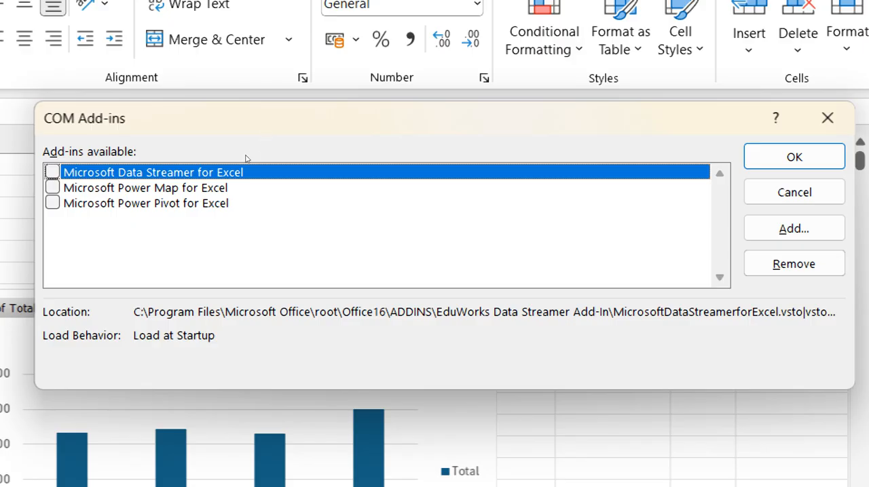
key(Down)
key(Down)
key(space)
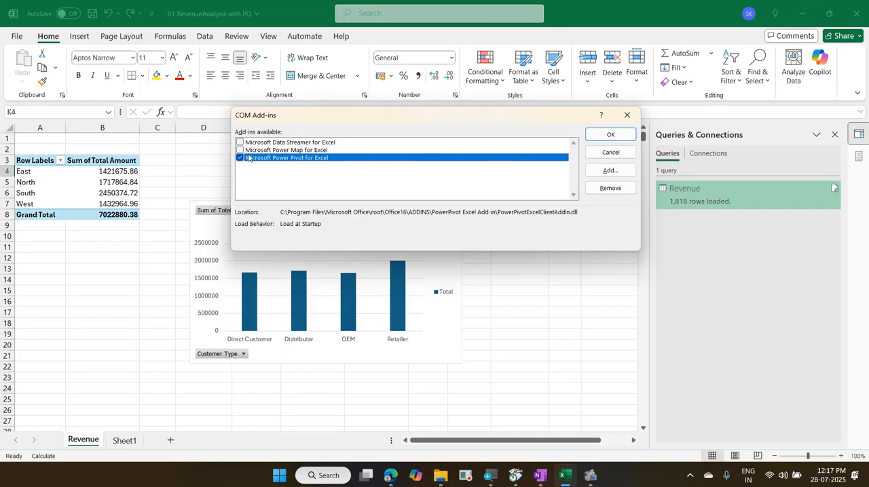
click(600, 136)
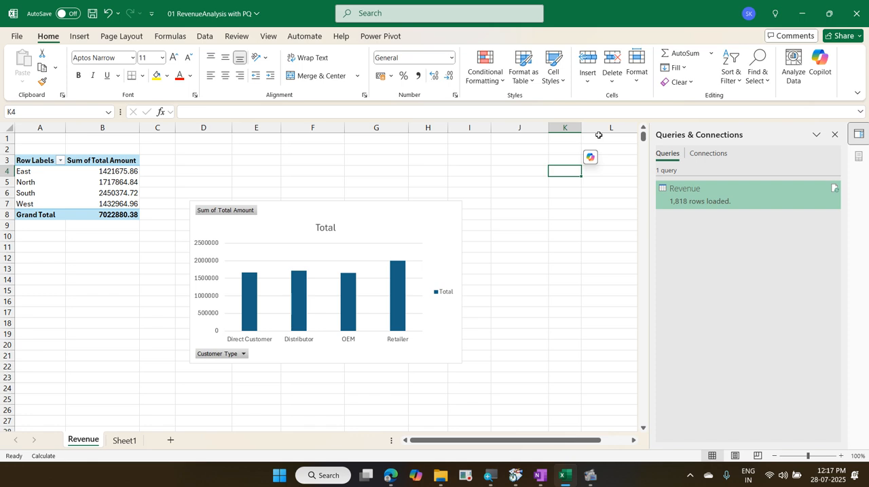
Step: Display the Power Pivot commands and locate the one for managing the Data Model
click(382, 36)
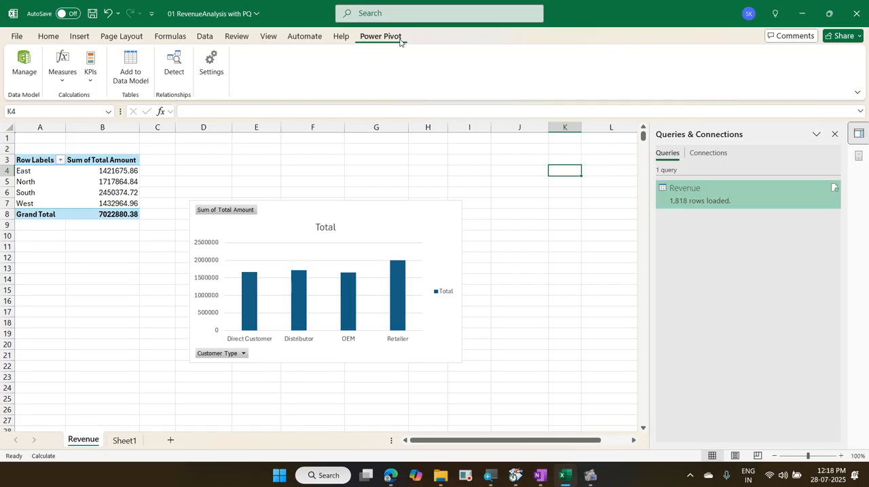
mouse_move(351, 27)
mouse_down()
mouse_move(361, 43)
mouse_move(411, 49)
mouse_up()
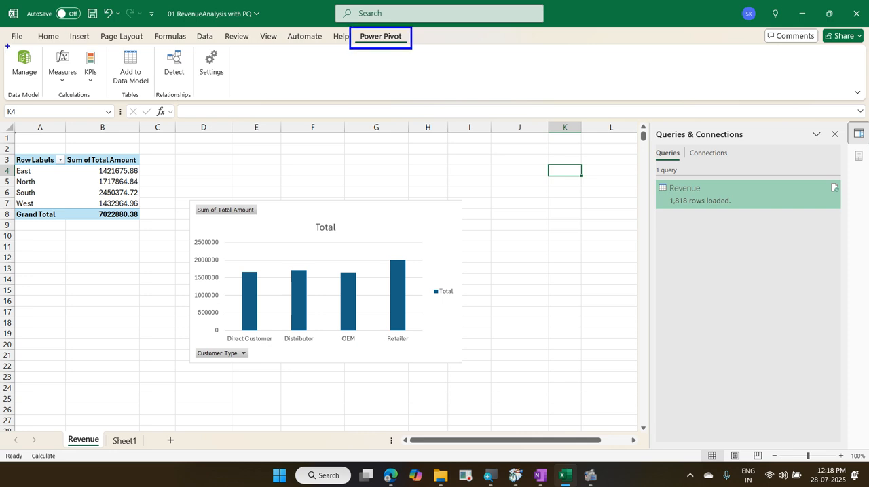
mouse_move(7, 46)
mouse_down()
mouse_move(41, 88)
mouse_move(347, 30)
mouse_up()
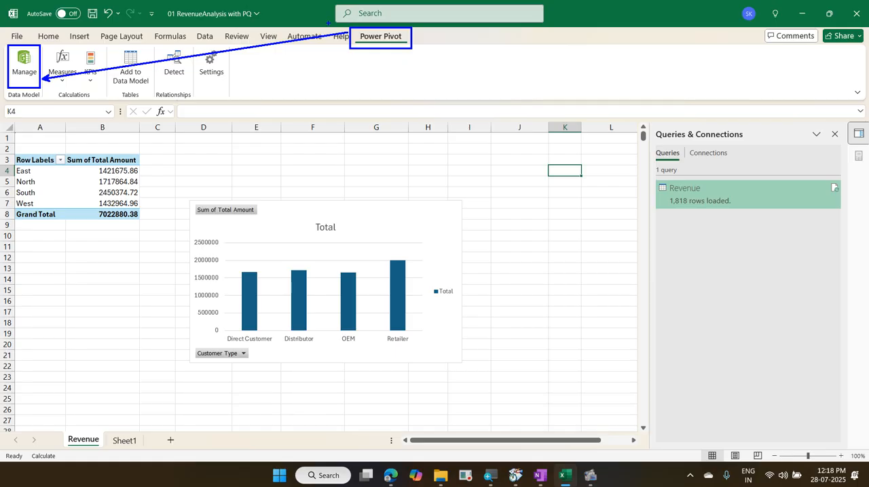
key(Escape)
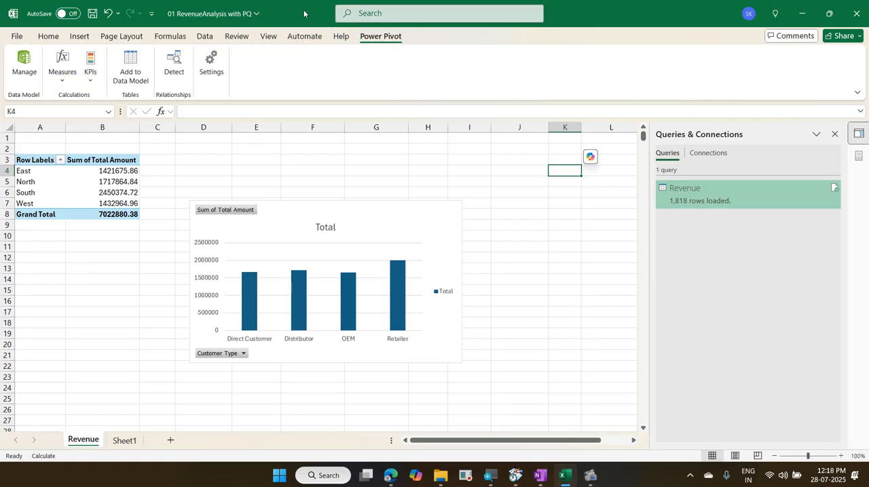
Step: Display the data tools that include Data Model and restore the workbook window down from full screen
click(216, 38)
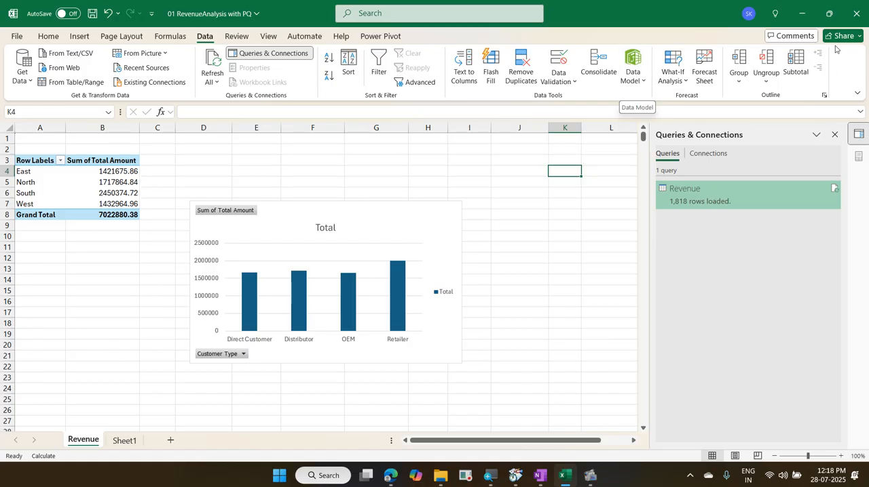
click(829, 13)
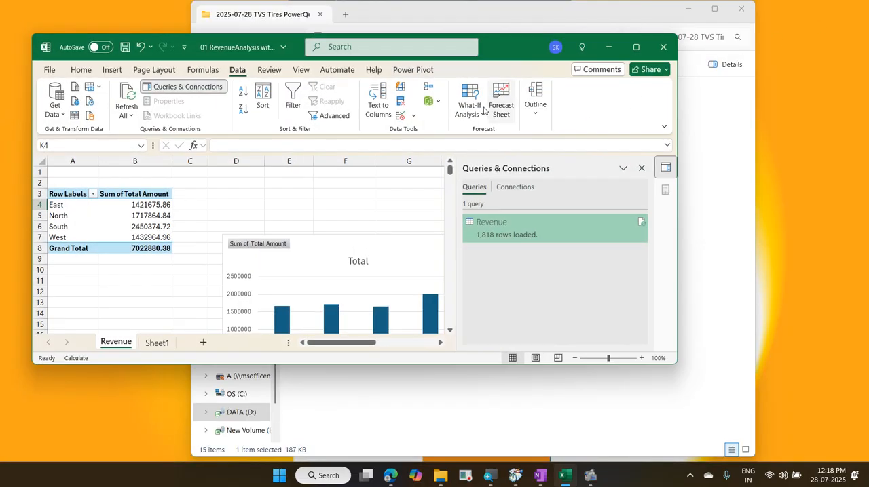
Step: Locate the Manage Data Model command among the Data Model options of the data tools
click(438, 102)
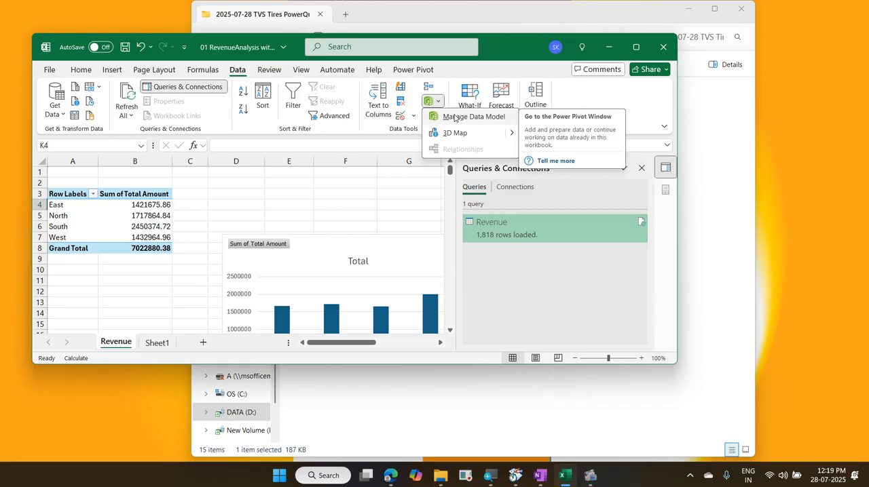
key(ctrl+2)
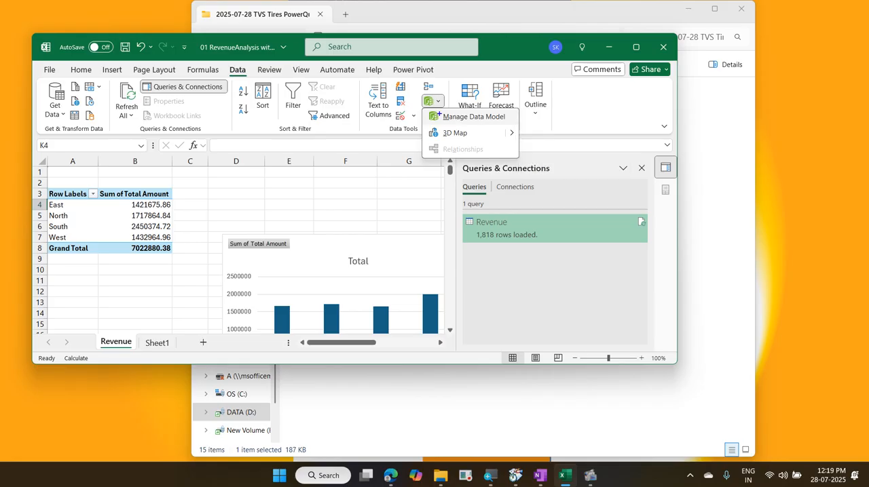
mouse_move(426, 110)
mouse_down()
mouse_move(459, 122)
mouse_move(514, 123)
mouse_up()
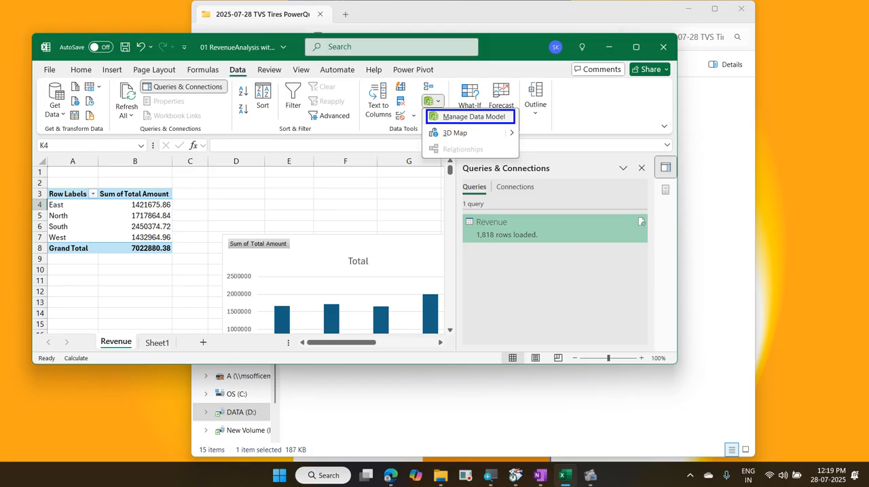
drag(389, 61, 444, 80)
drag(219, 65, 261, 85)
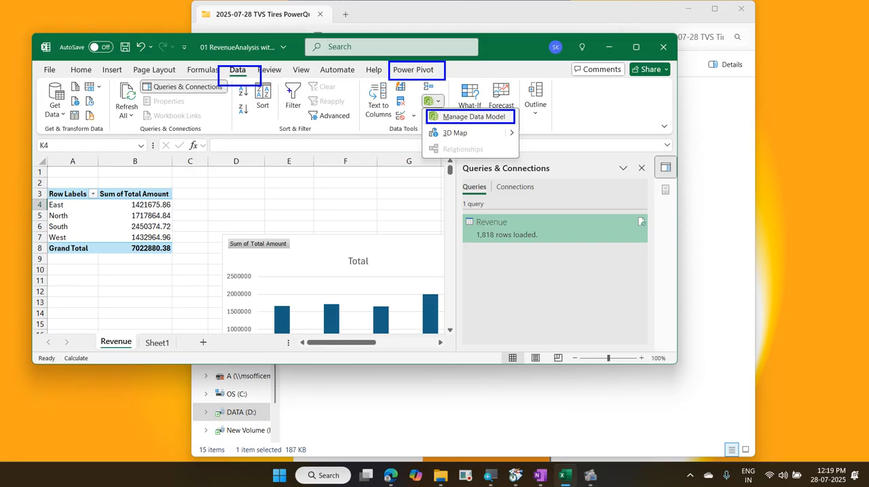
drag(435, 96, 446, 106)
key(Escape)
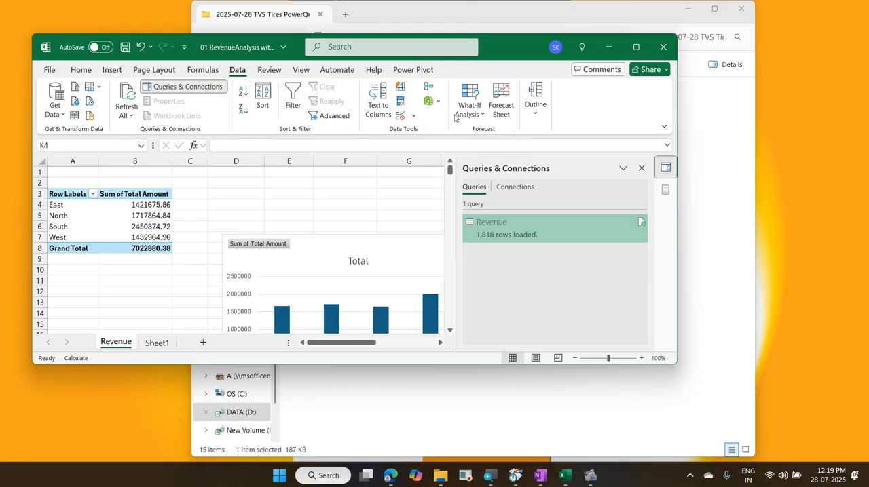
Step: Maximize the workbook window and open the workbook's Data Model in the Power Pivot window
click(636, 46)
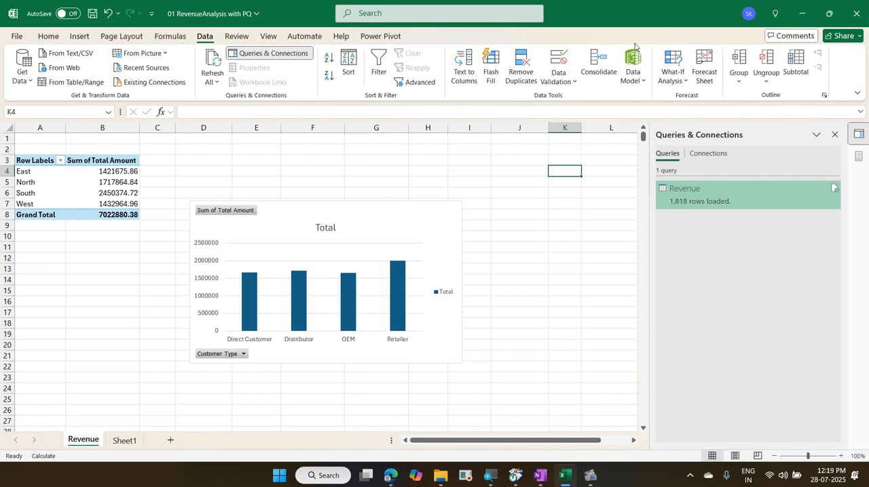
click(372, 38)
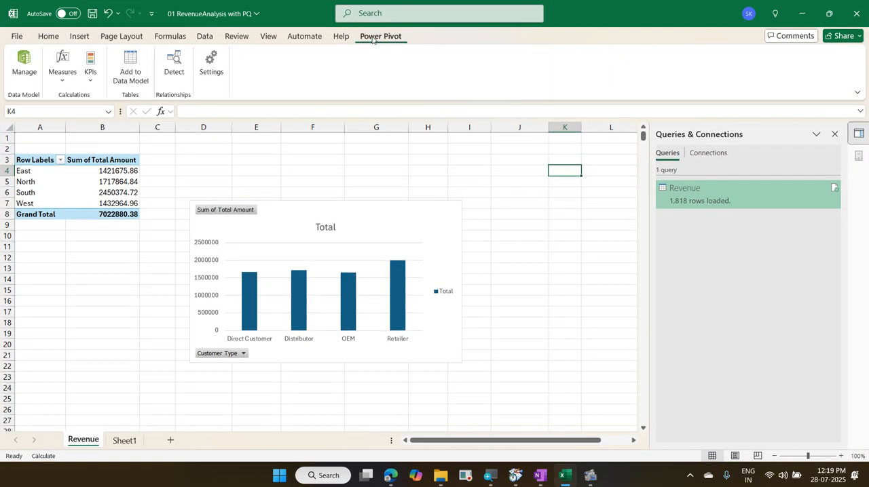
click(25, 68)
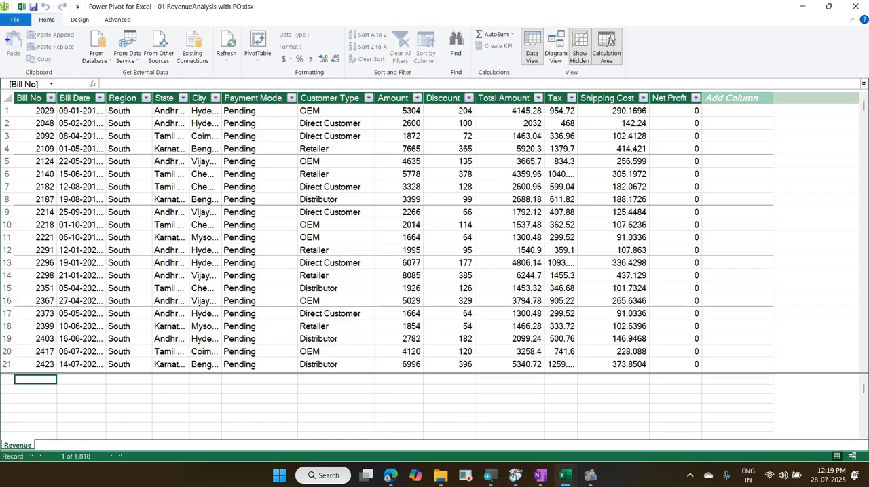
Step: Switch the Data Model to Diagram View and enlarge the Revenue table to show all its fields
drag(31, 12, 59, 29)
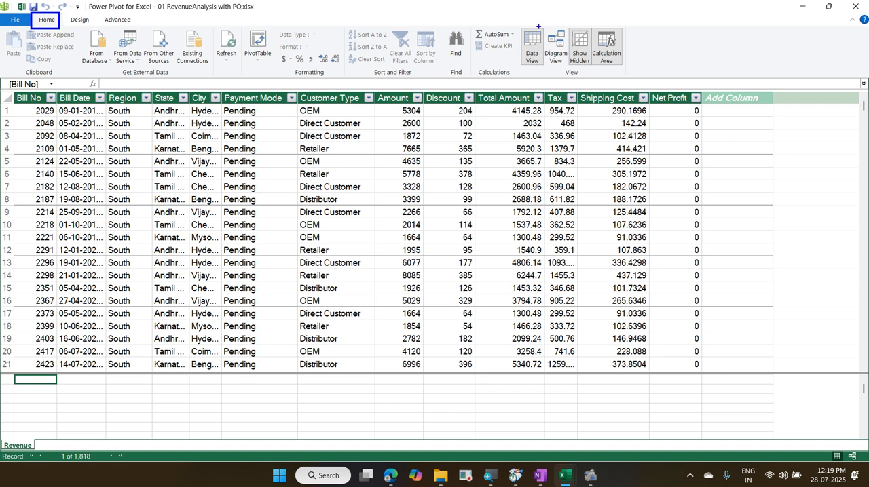
drag(539, 27, 573, 69)
mouse_move(461, 57)
mouse_down()
mouse_move(538, 57)
mouse_move(102, 24)
mouse_move(61, 9)
mouse_move(61, 57)
mouse_up()
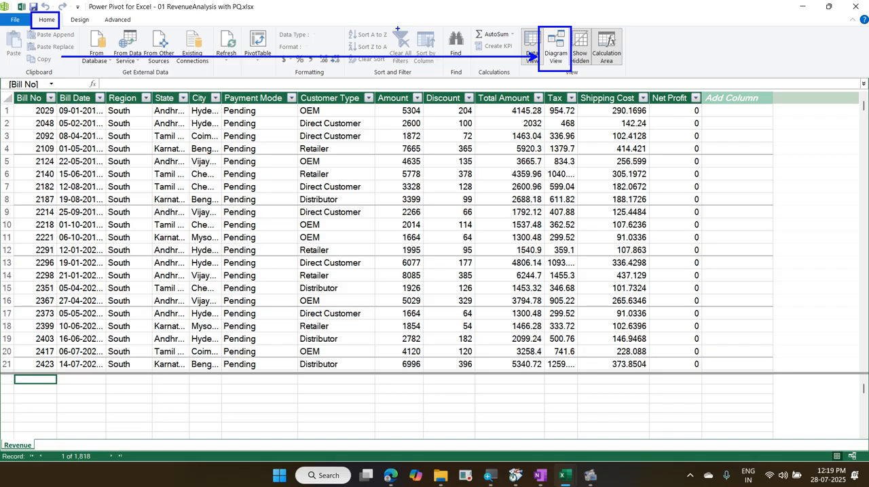
key(Escape)
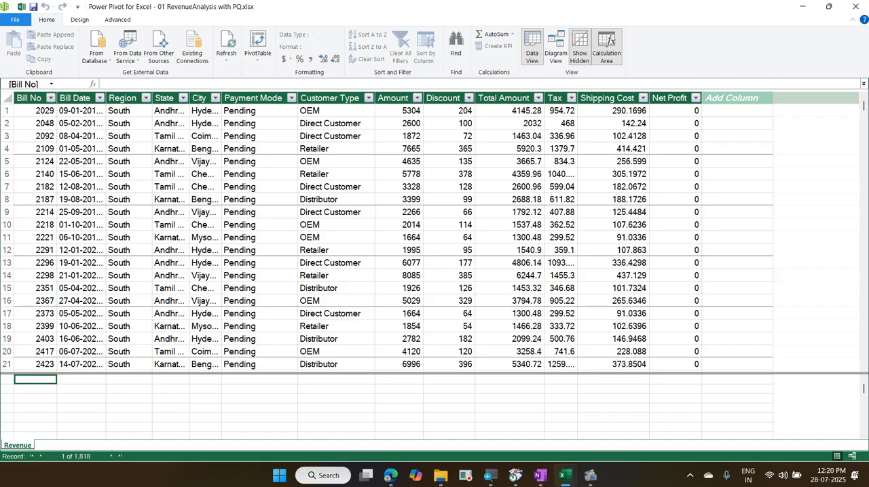
click(555, 46)
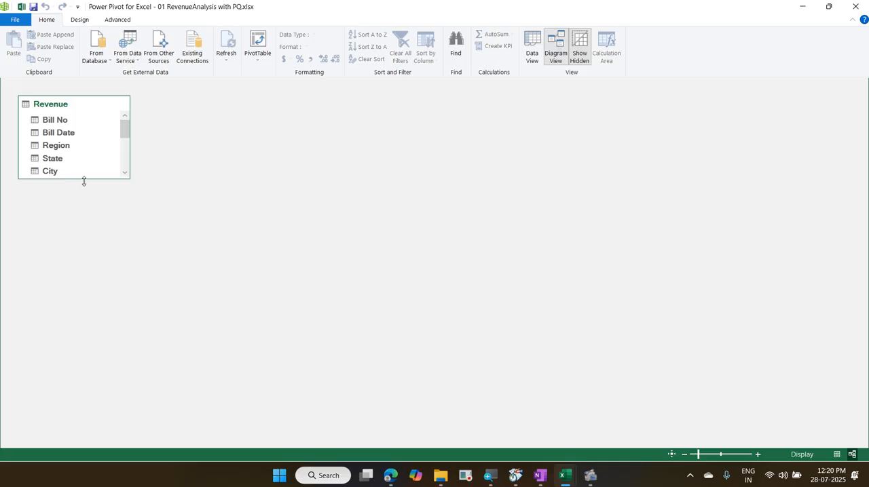
drag(83, 182, 82, 329)
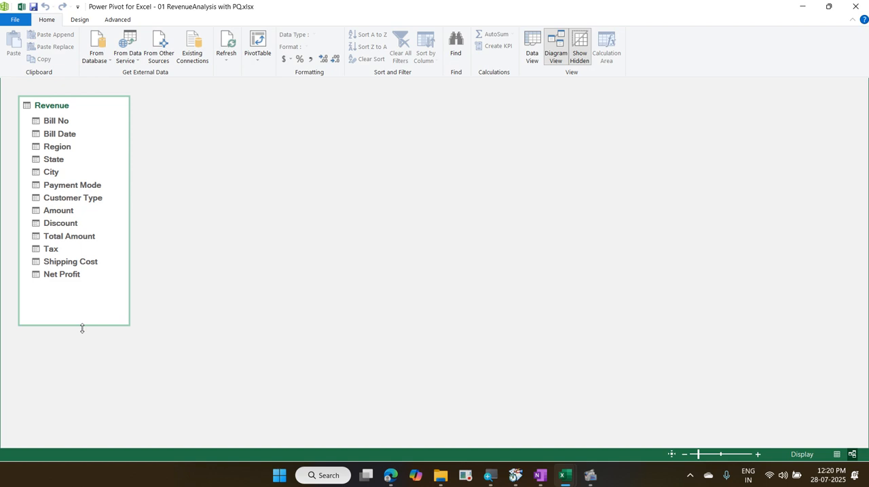
Step: Create a hierarchy in the Revenue table from the Region field
click(69, 150)
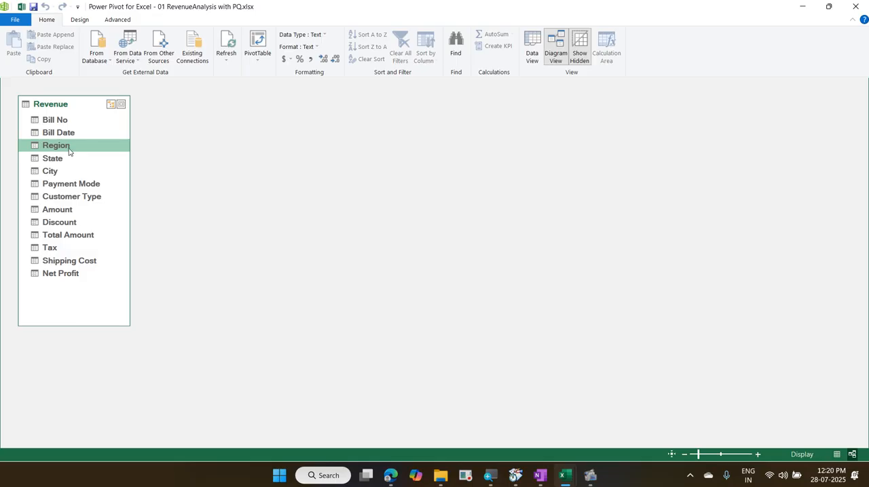
right_click(68, 148)
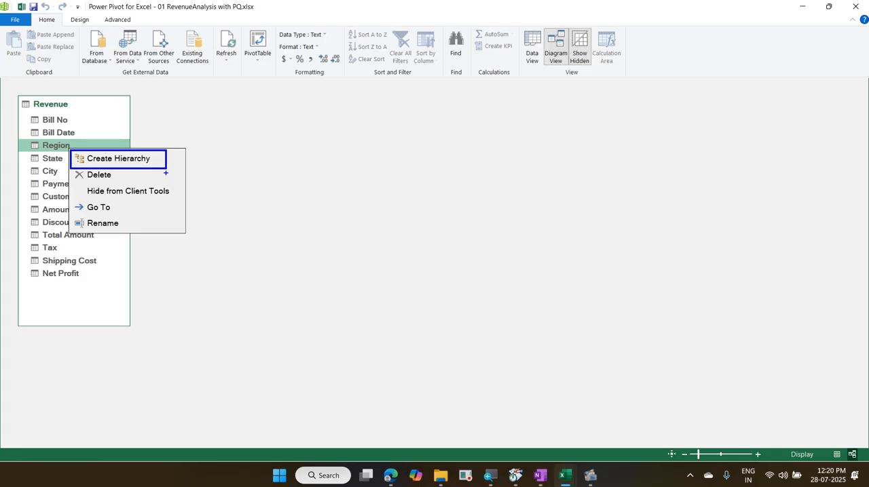
key(Escape)
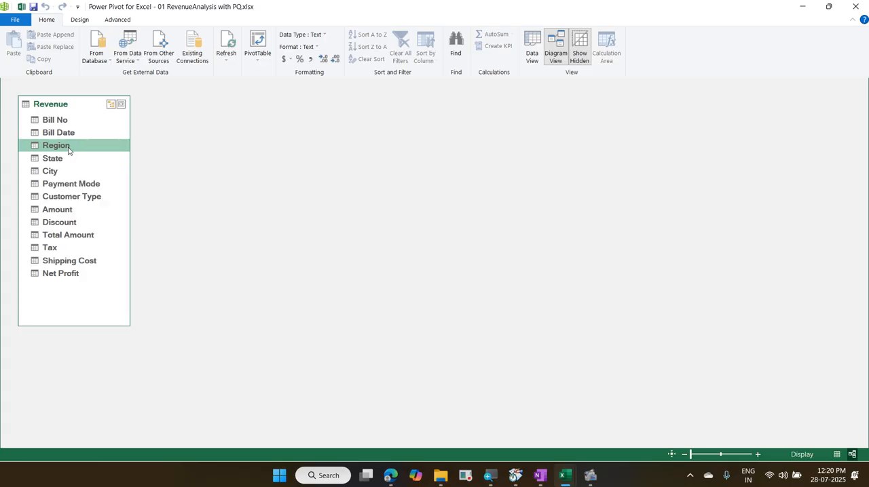
right_click(68, 147)
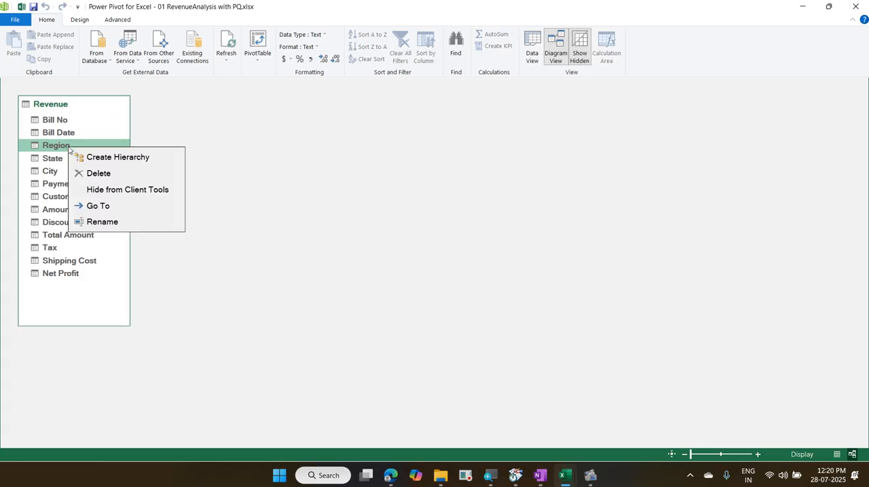
click(128, 163)
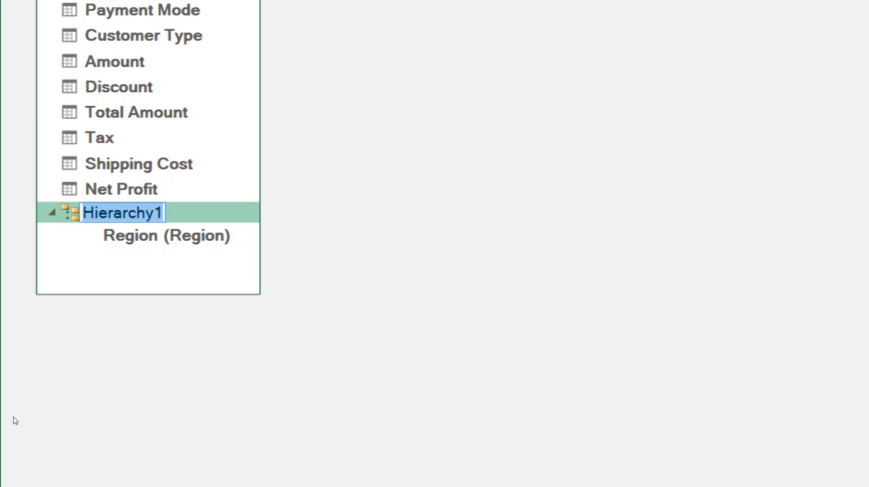
Step: Name the new hierarchy RegionHierarchy
key(Home)
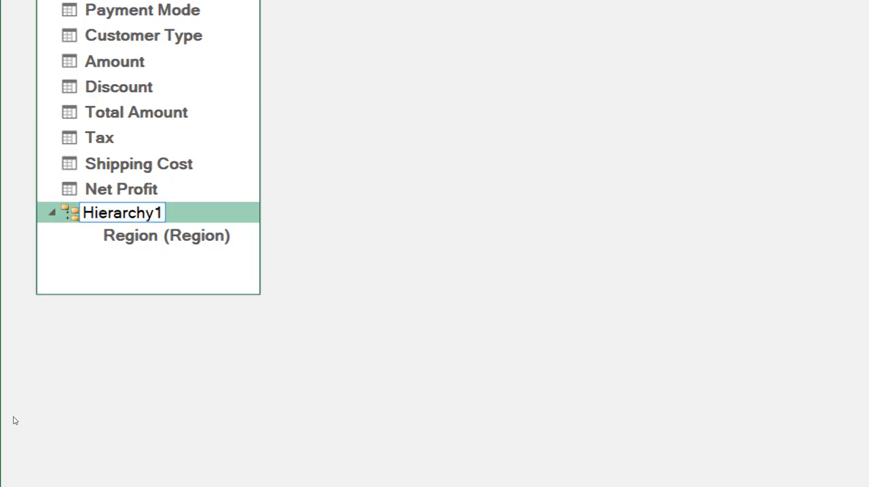
text(Regio)
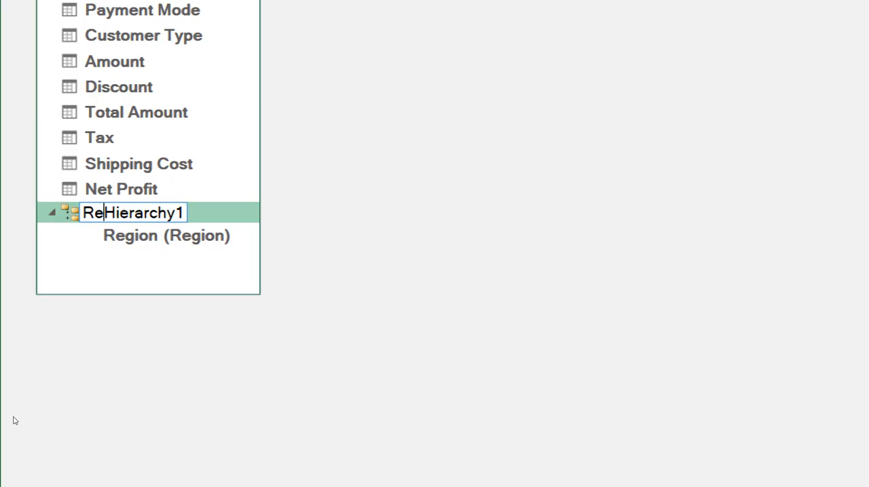
text(n)
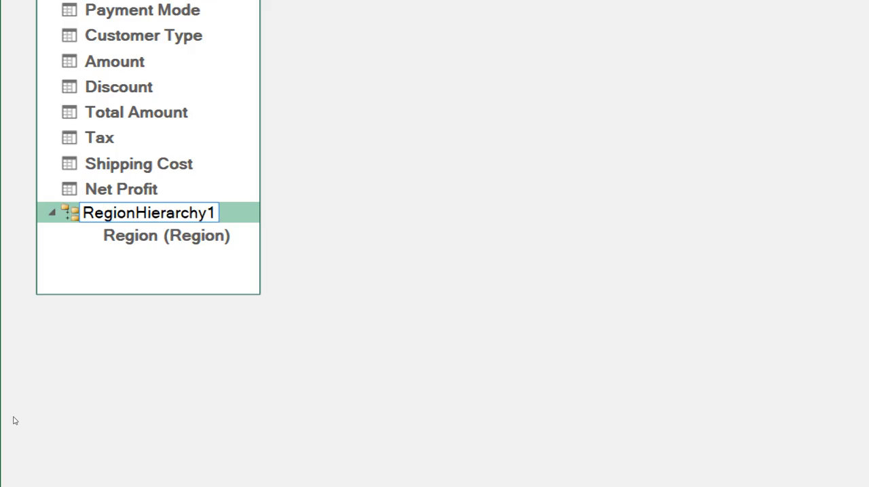
key(Right)
key(Right)
key(Right)
key(Right)
key(Right)
key(Right)
key(Right)
key(Right)
key(Right)
key(Right)
key(BackSpace)
key(Return)
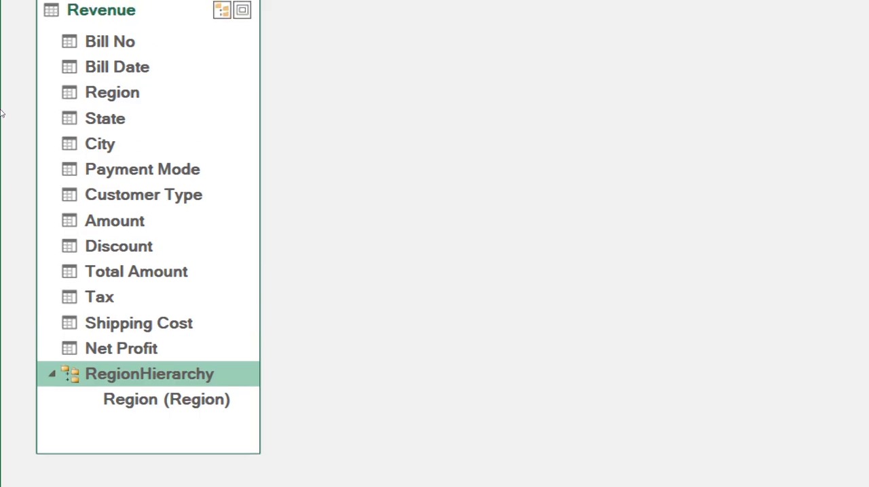
Step: Add the State field to RegionHierarchy as the level below Region
click(105, 119)
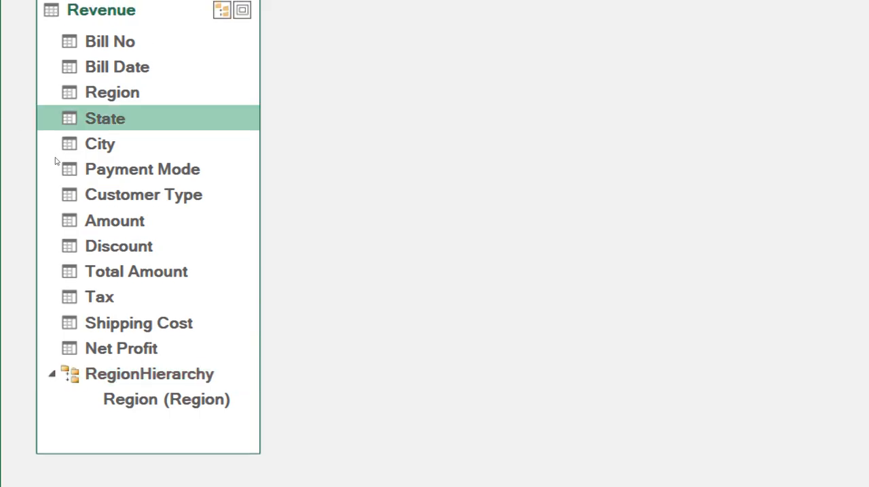
mouse_move(56, 163)
mouse_down()
mouse_move(73, 295)
mouse_move(79, 140)
mouse_move(71, 163)
mouse_up()
right_click(100, 114)
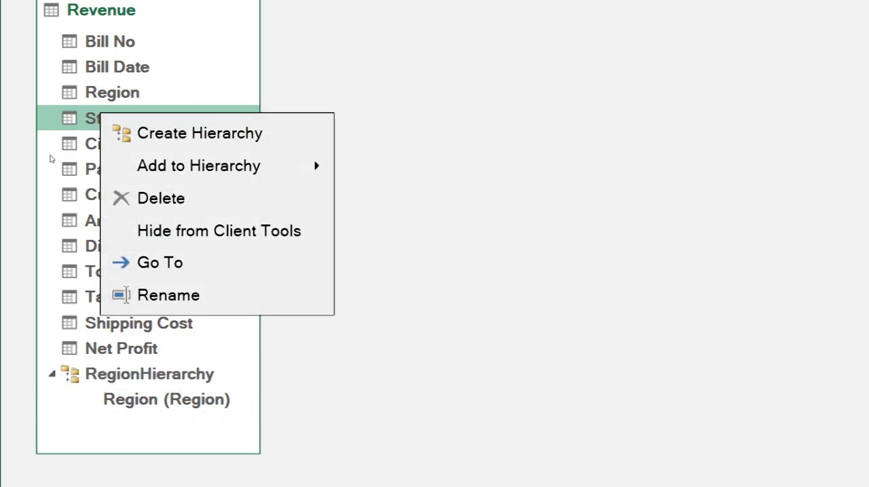
mouse_move(204, 167)
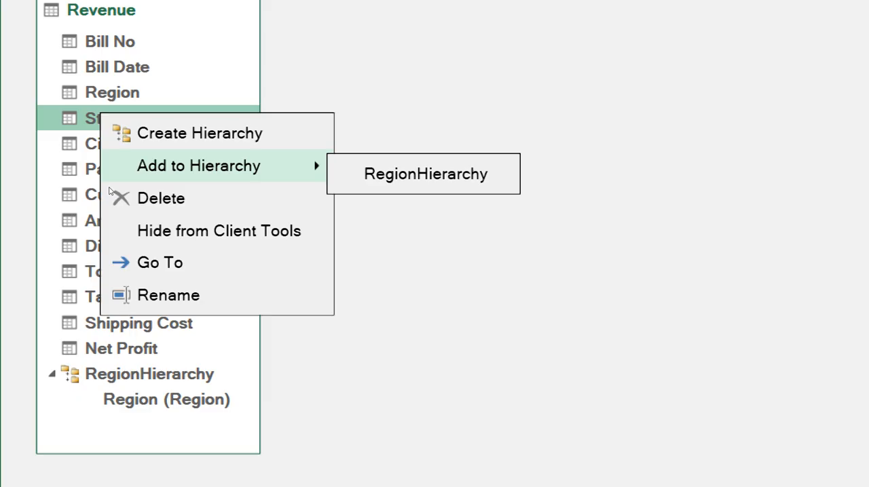
click(46, 159)
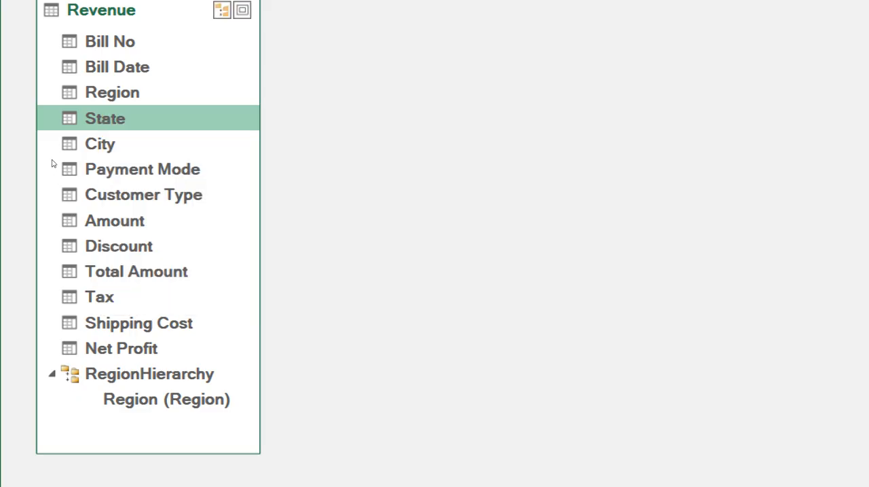
drag(51, 157, 61, 289)
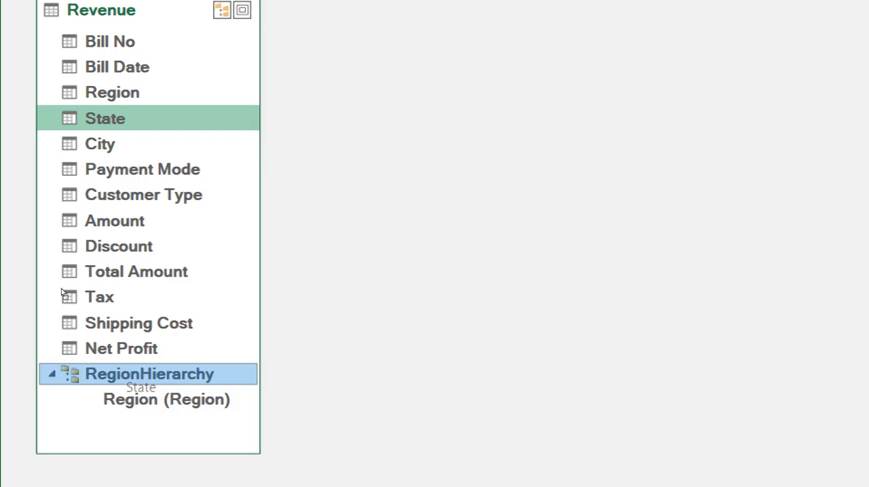
drag(61, 291, 60, 292)
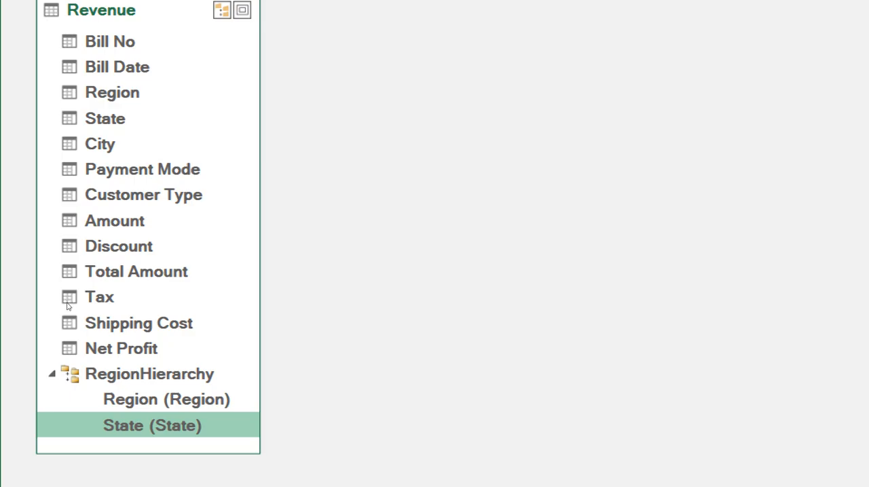
Step: Add the City field to RegionHierarchy below State and enlarge the Revenue table to show the whole hierarchy
click(55, 171)
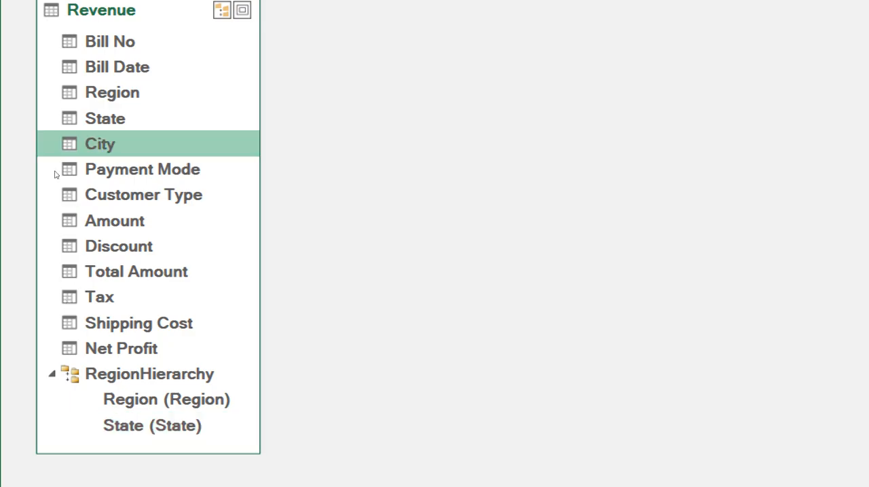
right_click(56, 175)
mouse_move(136, 197)
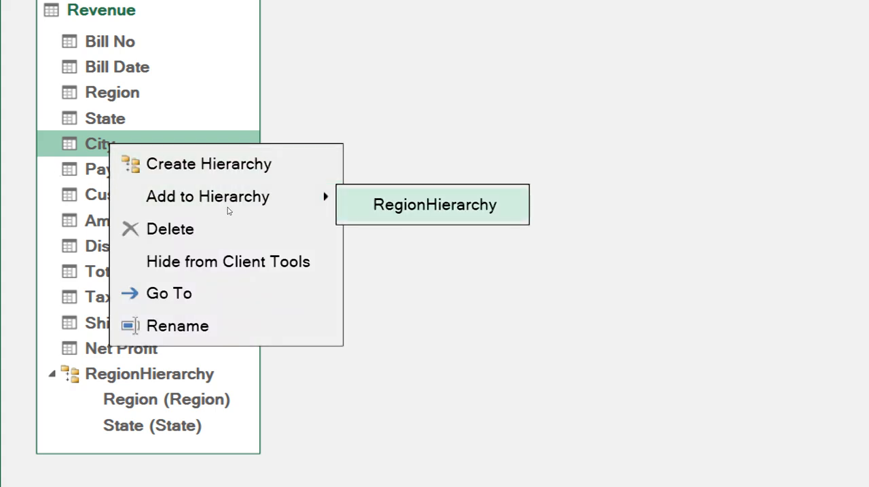
key(Return)
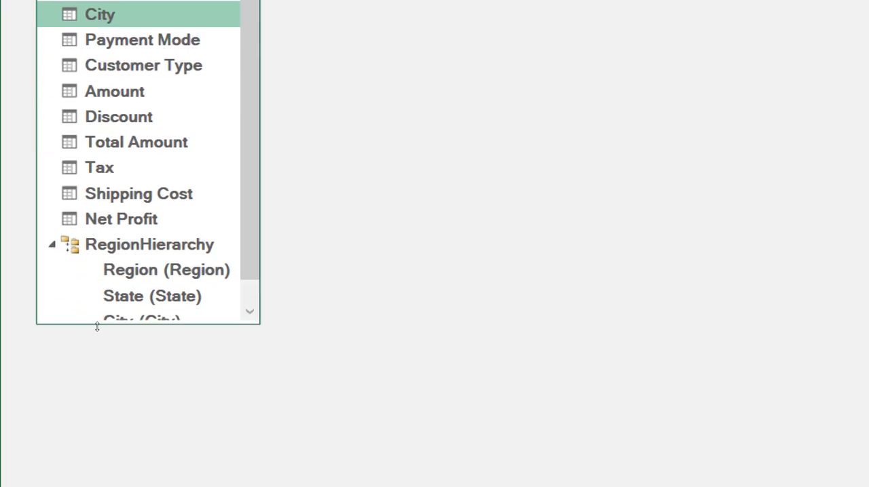
drag(97, 455, 97, 483)
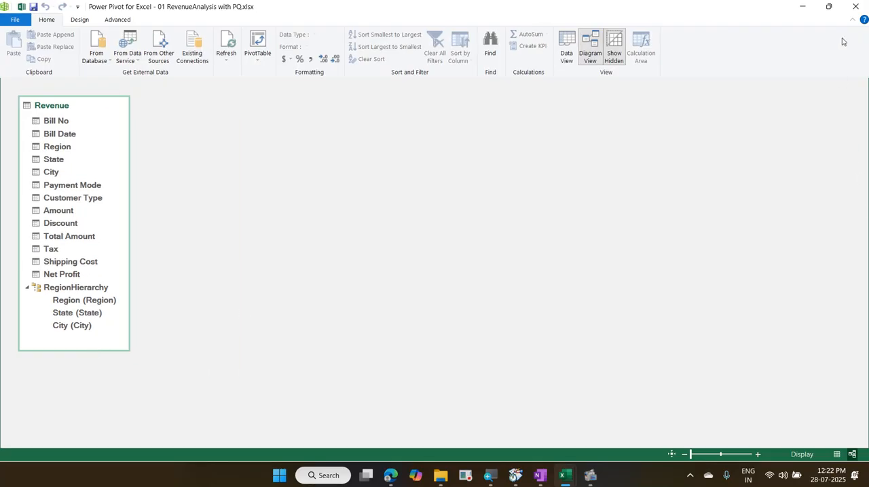
Step: Close the Power Pivot window and insert a PivotChart based on the workbook's Data Model in Sheet1 at cell A1
click(854, 8)
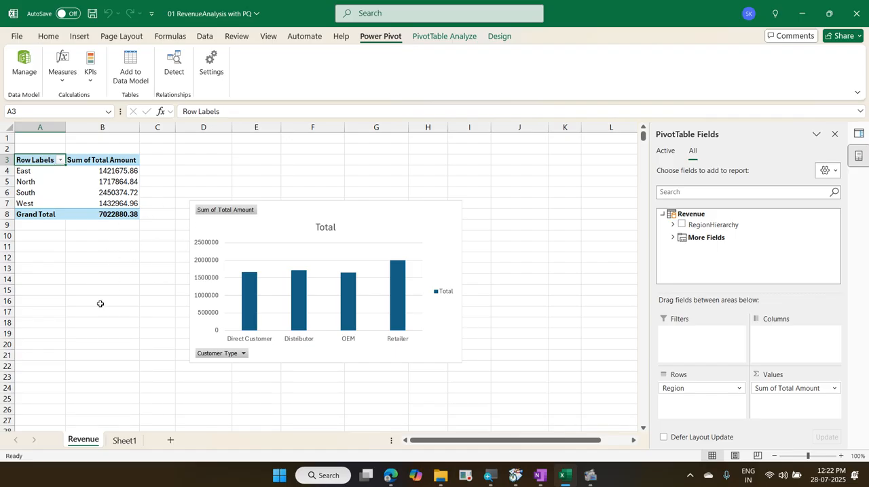
click(115, 442)
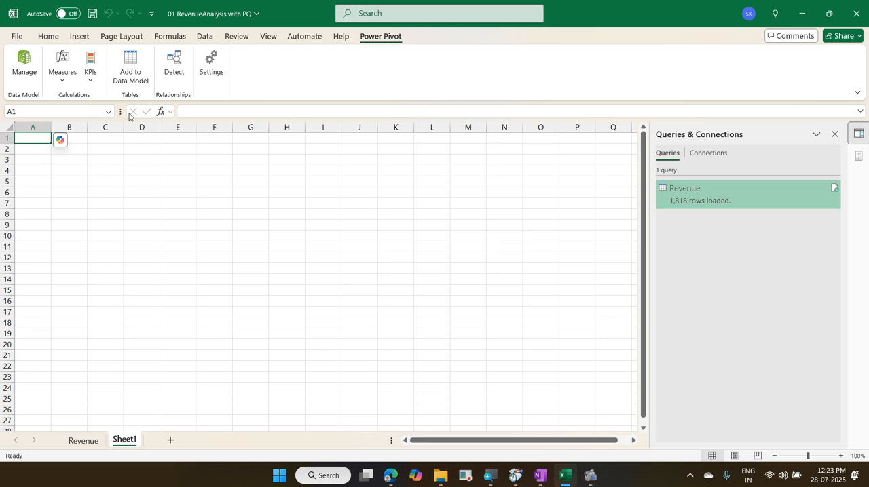
click(78, 39)
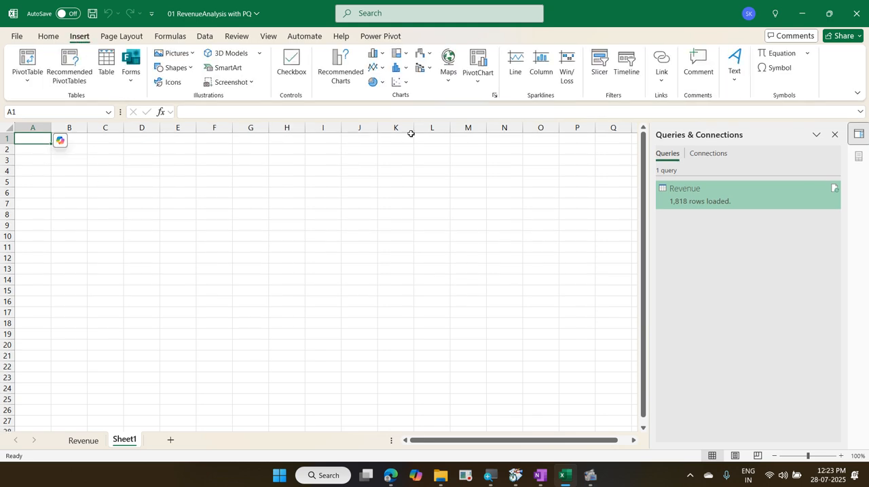
click(475, 86)
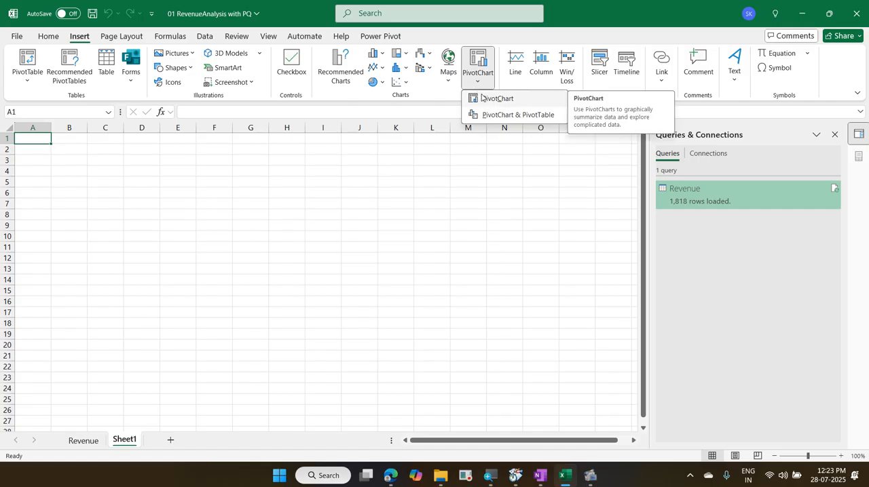
click(481, 98)
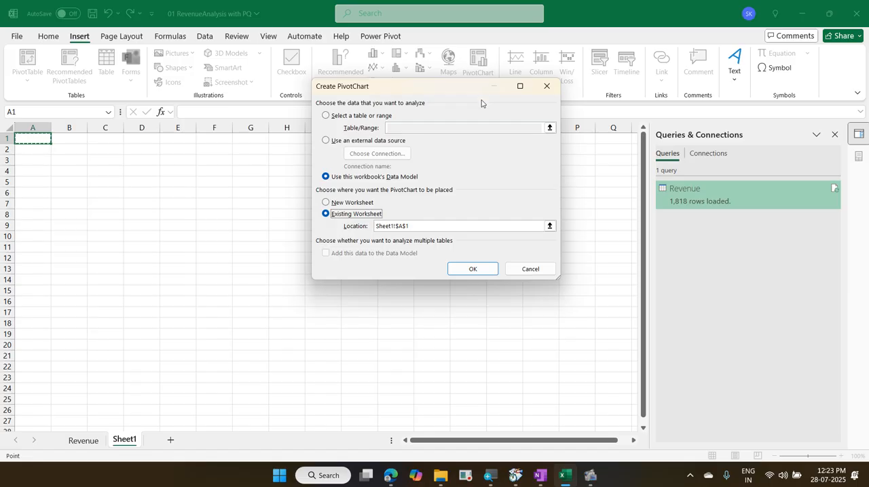
click(474, 269)
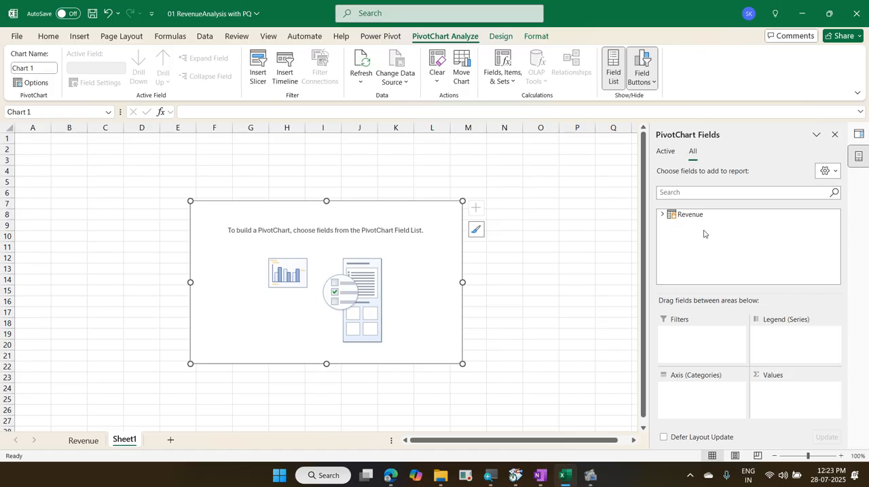
Step: Expand the Revenue table in the field list and place RegionHierarchy on the PivotChart's category axis
click(664, 215)
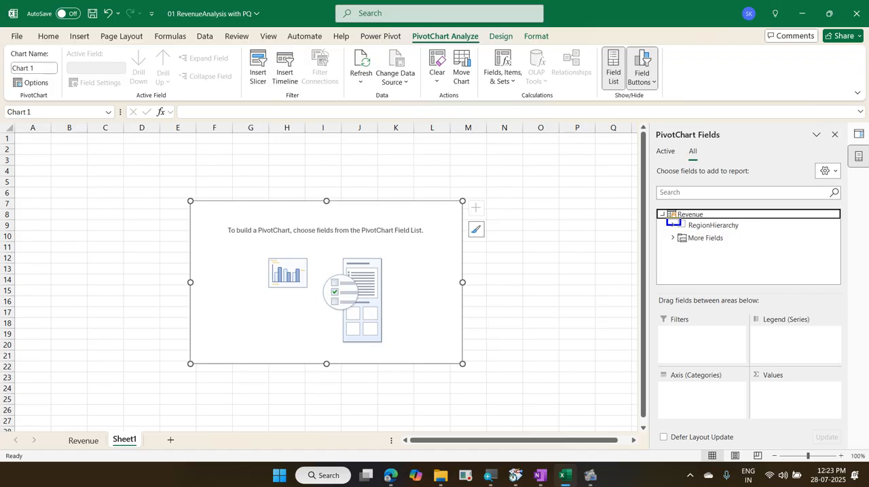
mouse_move(757, 216)
mouse_down()
mouse_move(684, 201)
mouse_move(702, 234)
mouse_move(752, 224)
mouse_move(658, 210)
mouse_move(720, 237)
mouse_move(748, 204)
mouse_move(665, 229)
mouse_move(721, 230)
mouse_up()
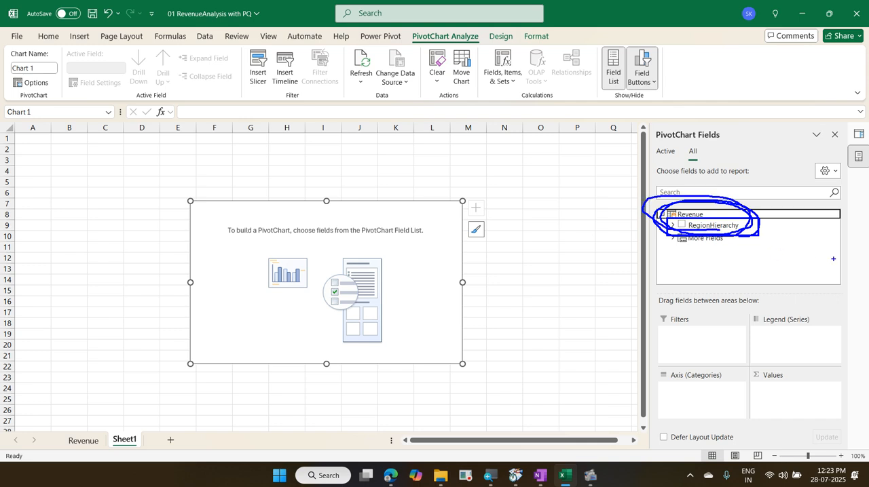
key(Escape)
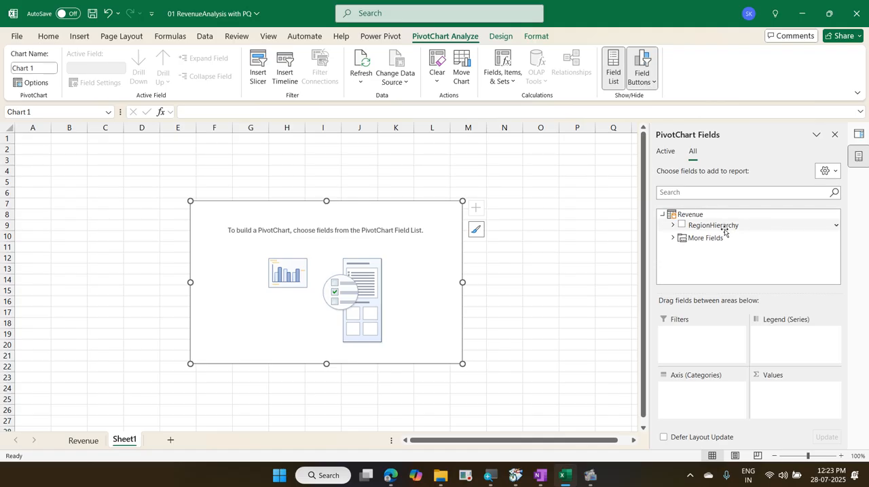
drag(728, 227, 676, 398)
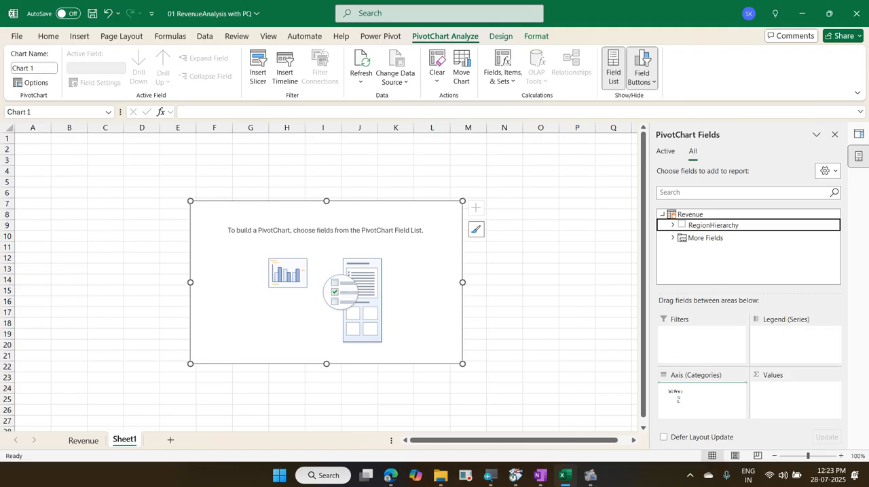
drag(676, 397, 693, 391)
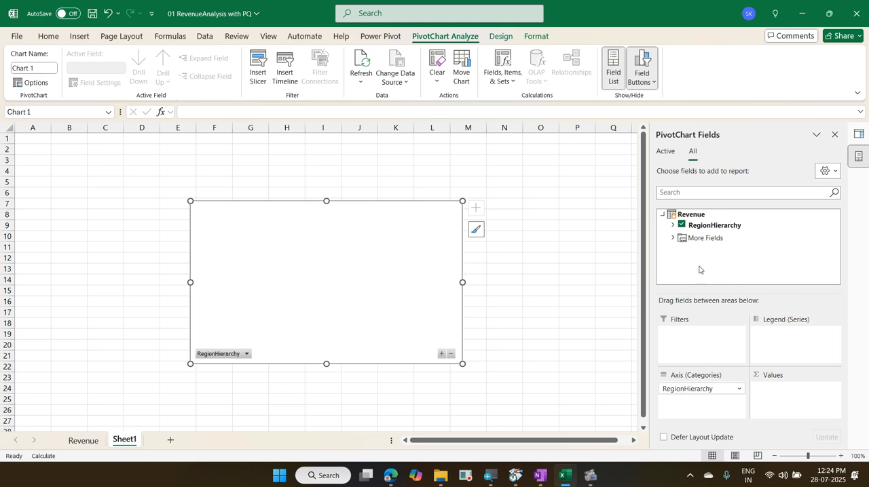
Step: Add the Total Amount field from the Revenue table's additional fields to the PivotChart's values
click(672, 238)
scroll(762, 269, up, 1)
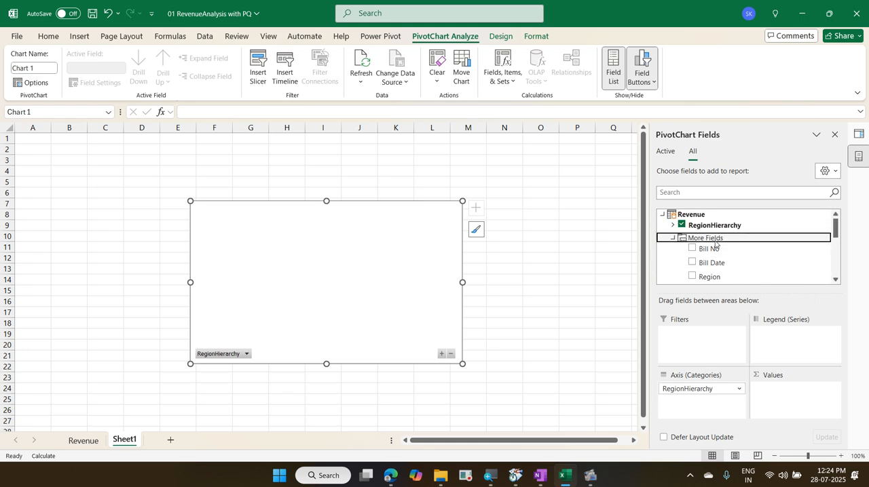
scroll(775, 275, down, 3)
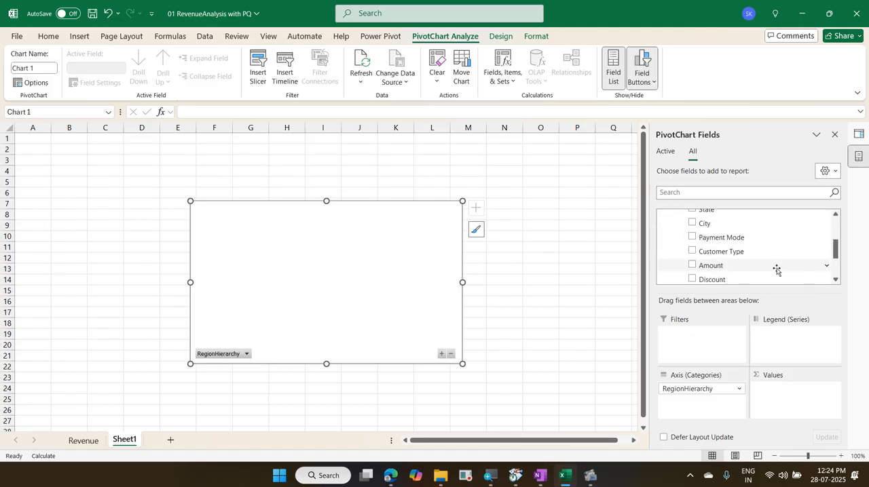
scroll(778, 272, down, 1)
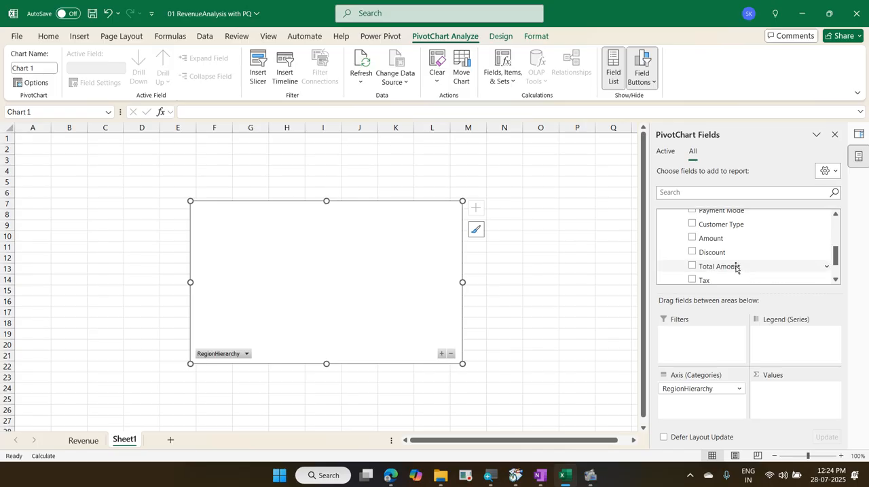
drag(736, 267, 788, 391)
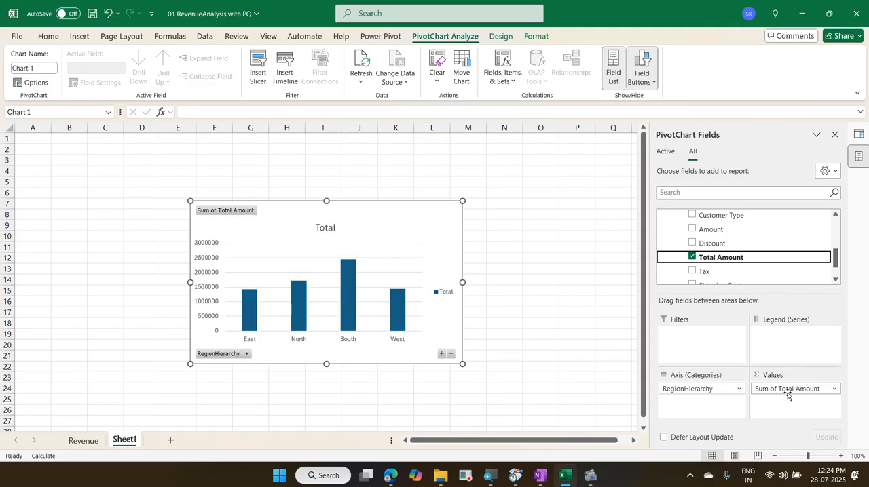
Step: Look at the chart on the Revenue sheet, return to Sheet1 and enlarge its PivotChart up to around cell B2
click(91, 442)
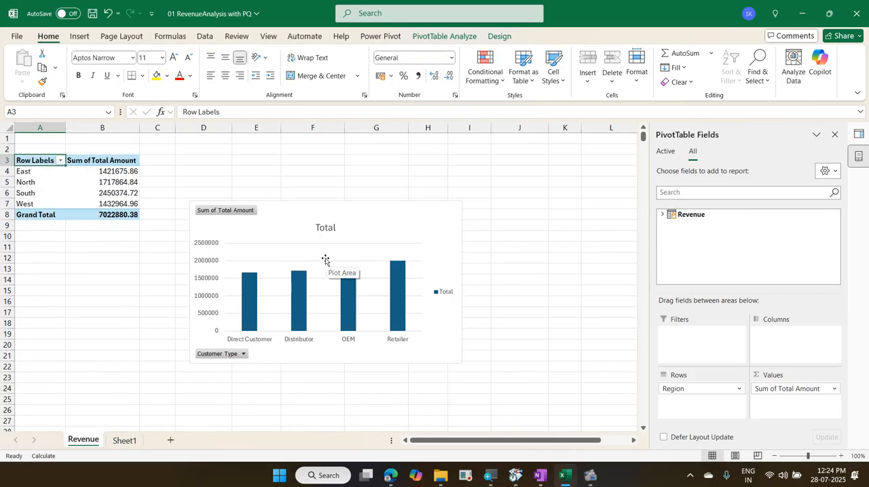
click(129, 441)
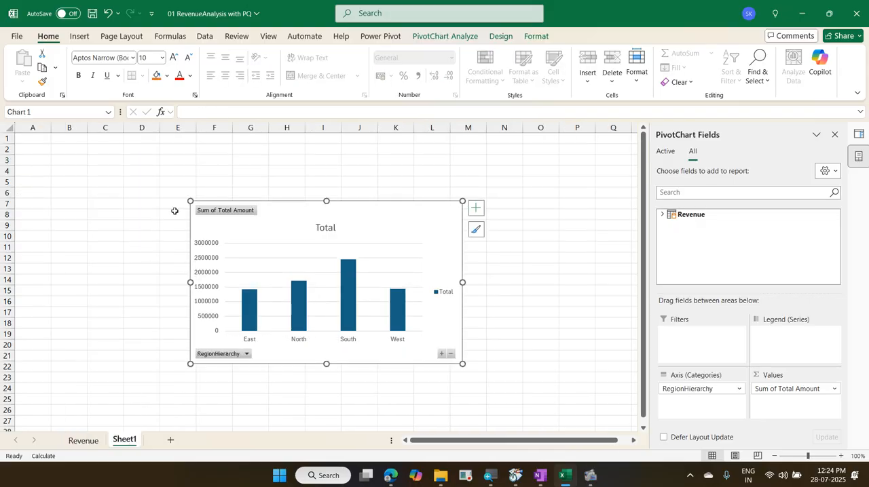
drag(189, 200, 68, 148)
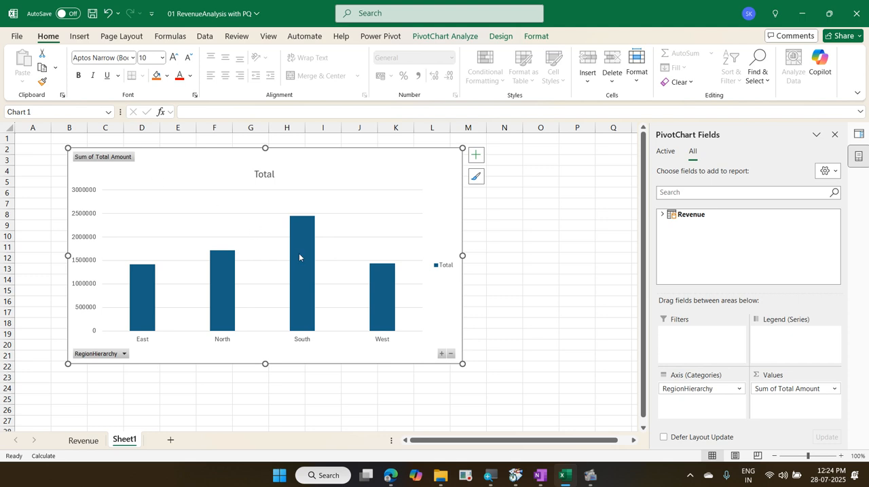
Step: Drill down in the PivotChart from the South region to its states, and from Karnataka to its cities
mouse_move(300, 257)
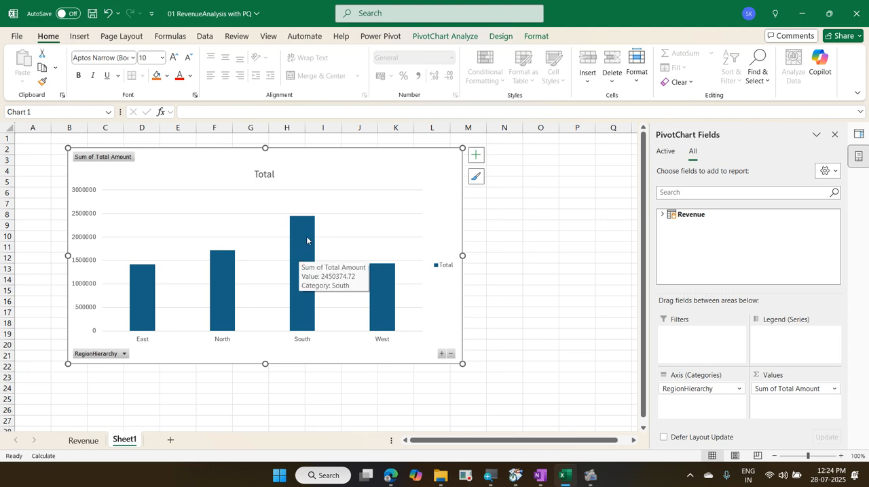
click(309, 241)
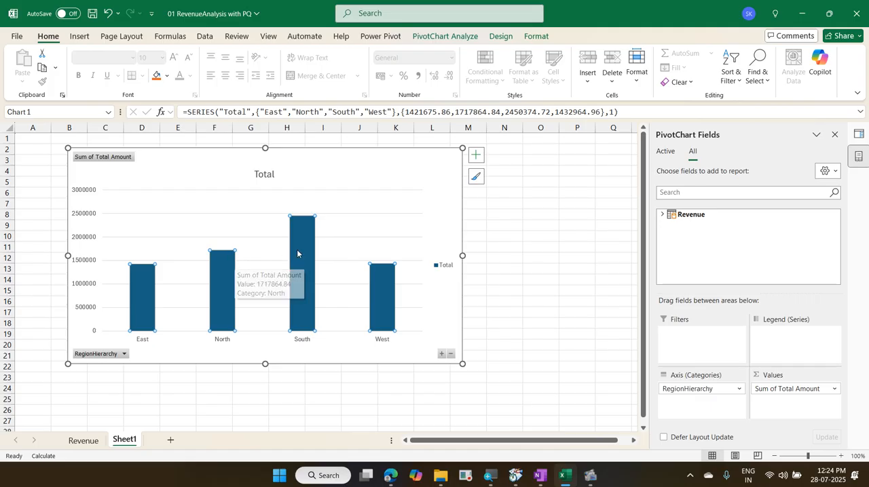
mouse_move(307, 246)
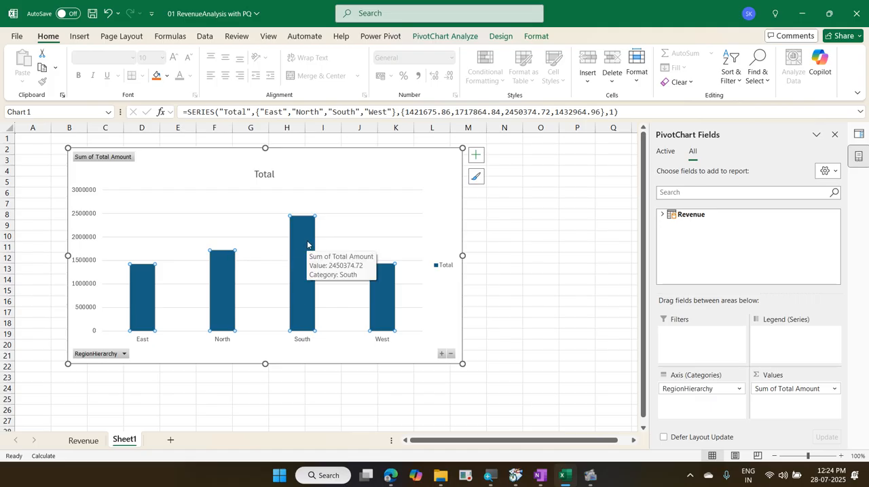
click(308, 243)
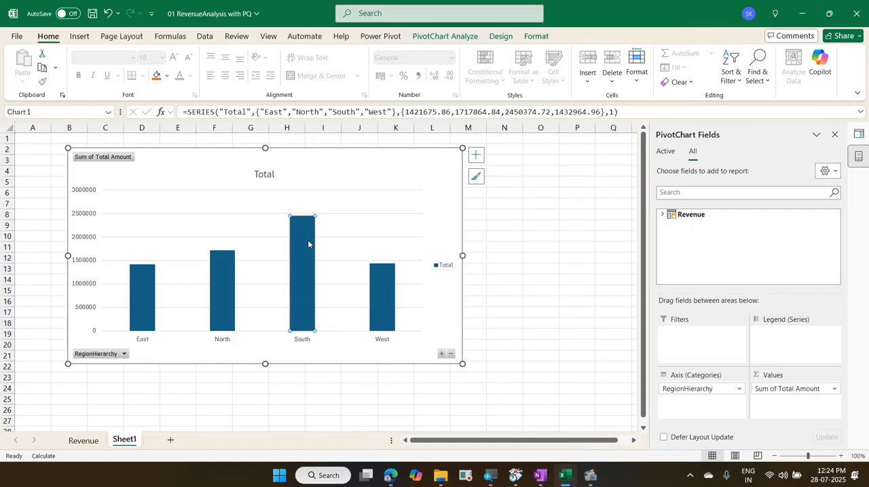
double_click(308, 243)
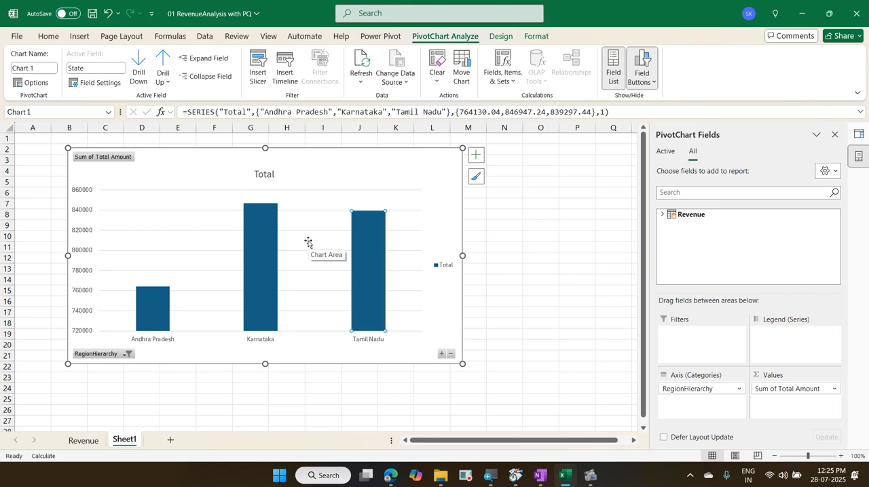
double_click(258, 238)
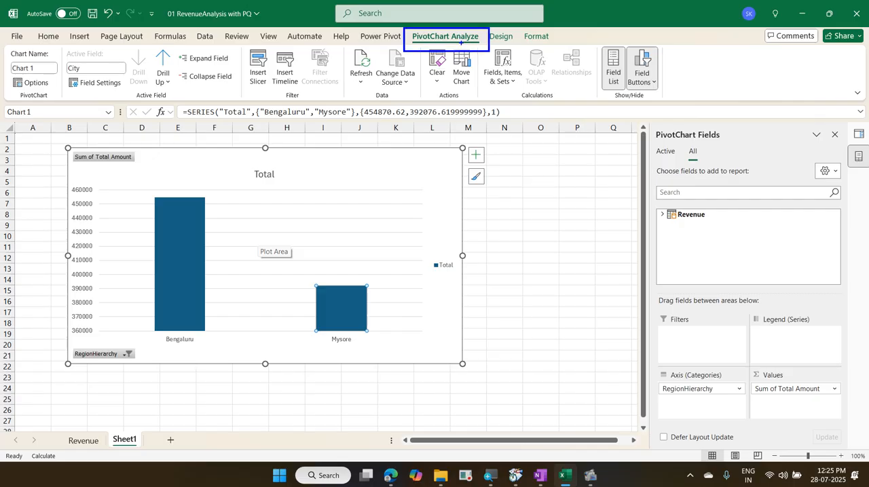
Step: Drill the PivotChart up two levels from the Karnataka cities to the regions
drag(148, 47, 187, 97)
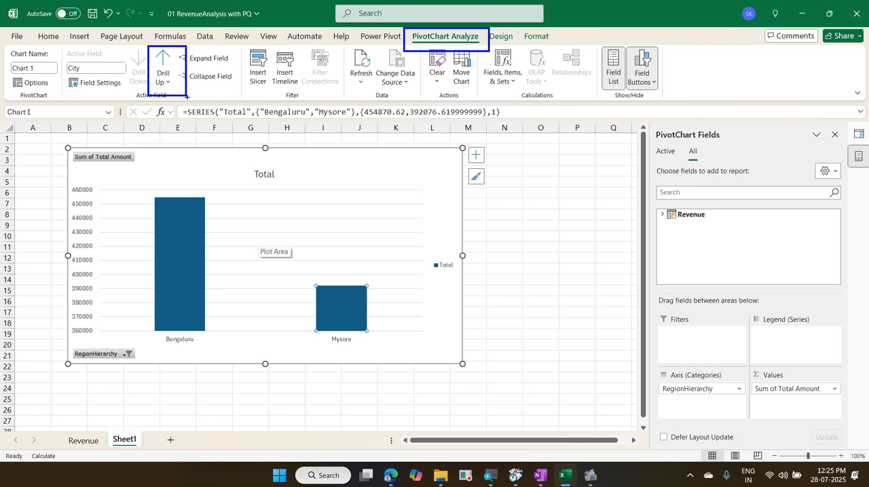
click(163, 61)
click(163, 61)
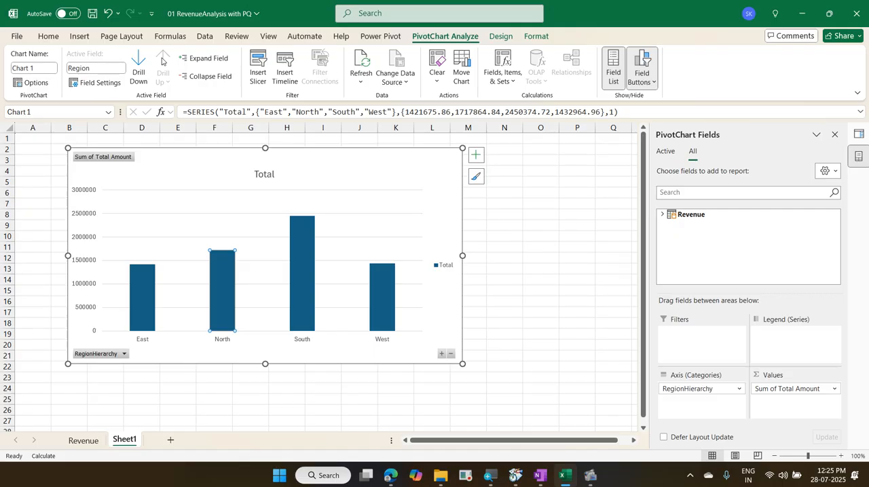
Step: Use the Drill Down command to show the North region's states and the cities of Uttar Pradesh
click(311, 236)
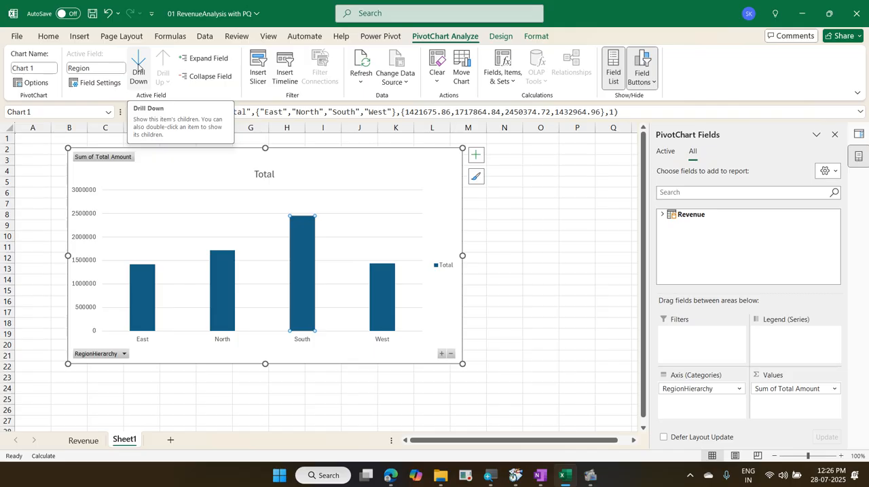
click(400, 169)
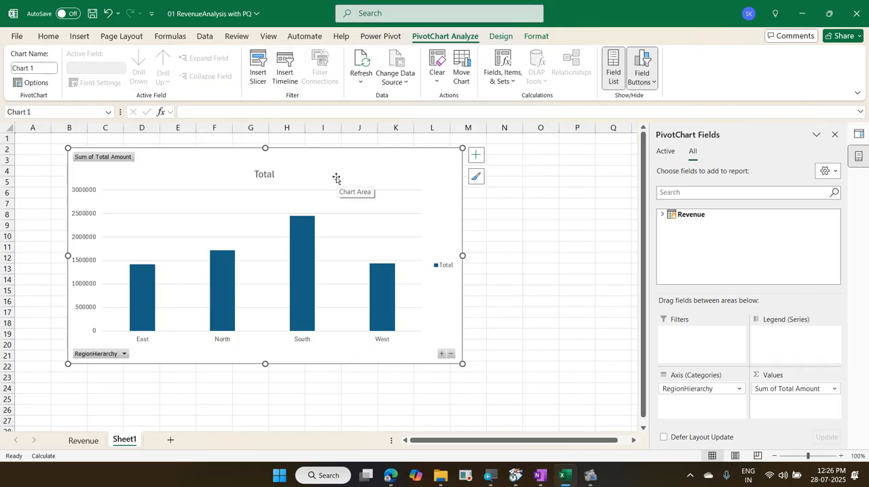
mouse_move(316, 254)
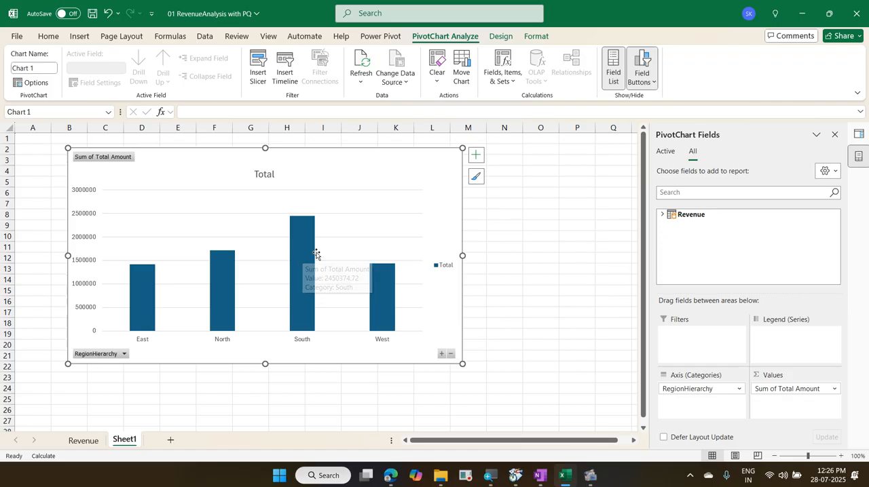
click(232, 277)
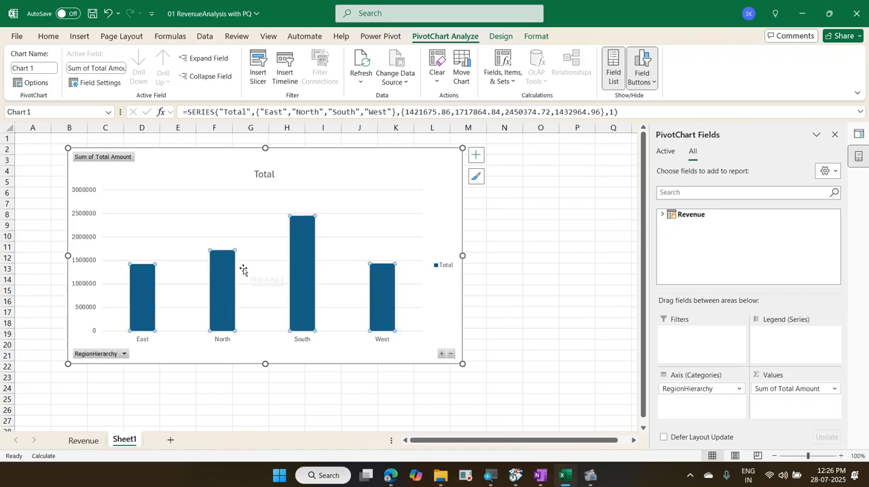
click(232, 282)
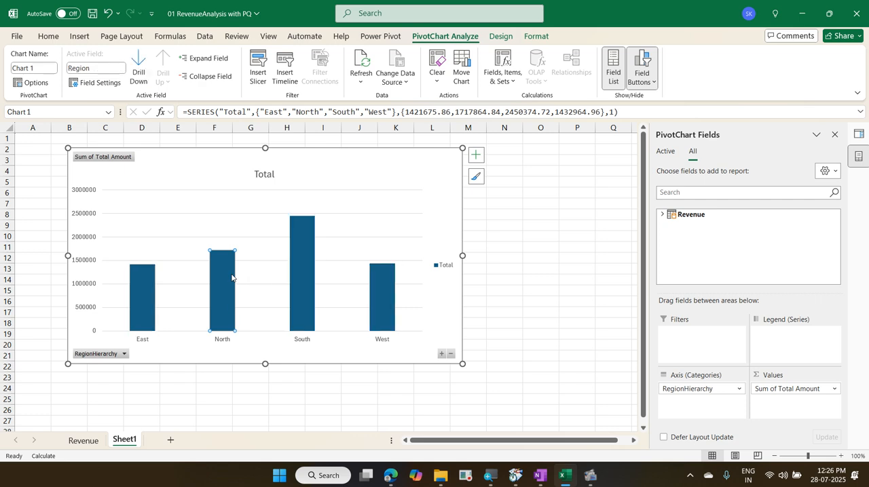
click(139, 71)
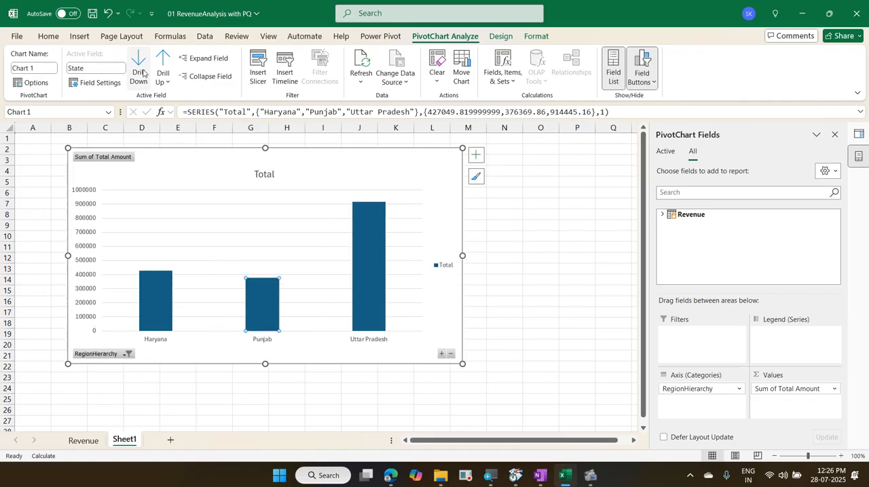
click(370, 292)
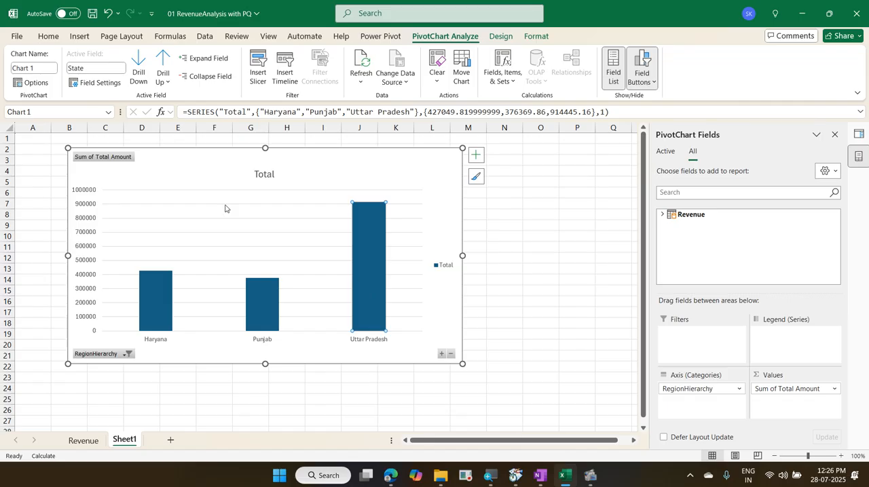
click(136, 71)
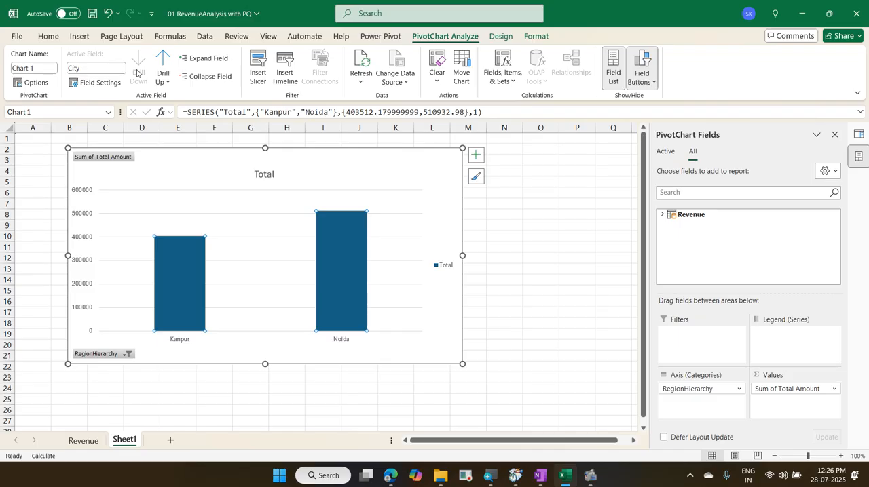
Step: Drill the PivotChart up from the Uttar Pradesh cities to the regions, and expand the entire field to show all states and cities
click(163, 63)
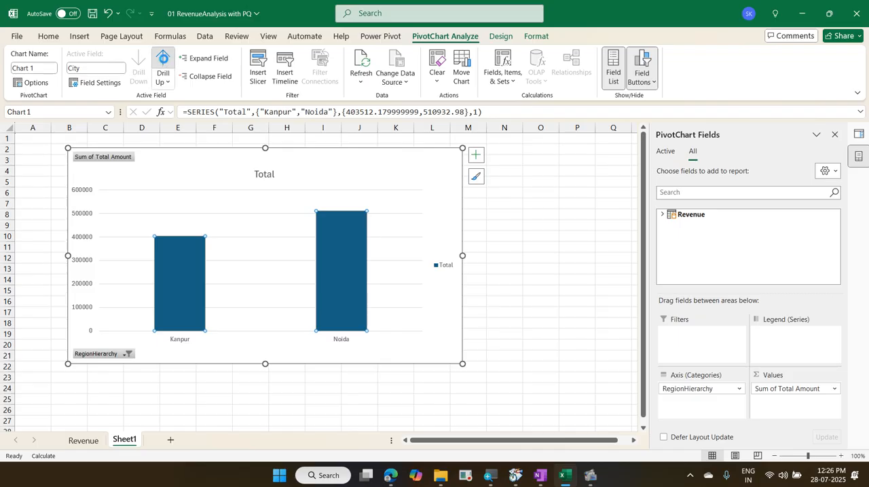
click(163, 63)
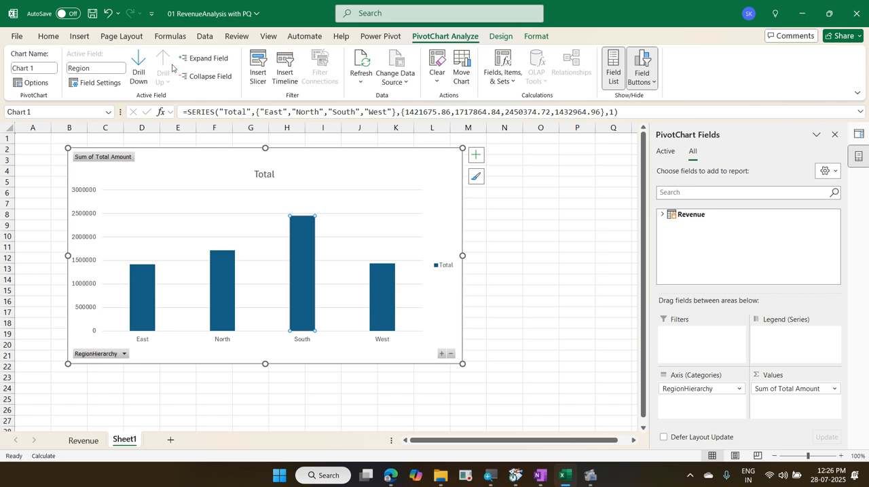
click(441, 354)
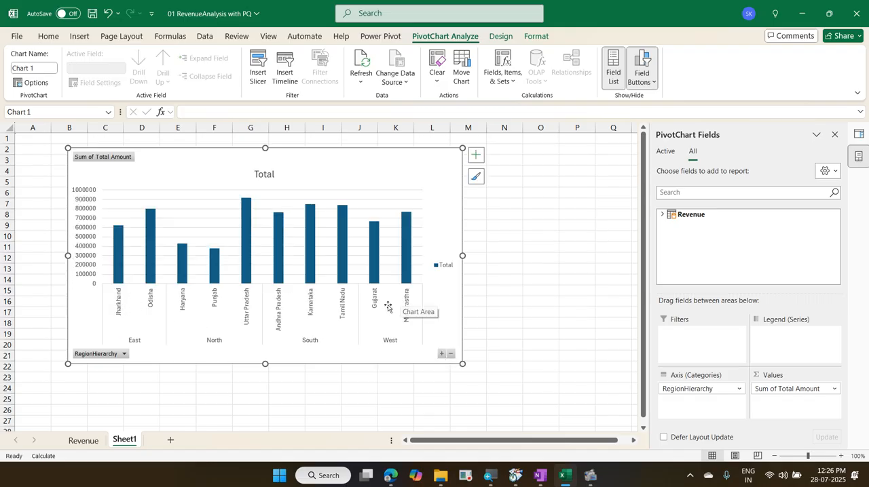
click(442, 355)
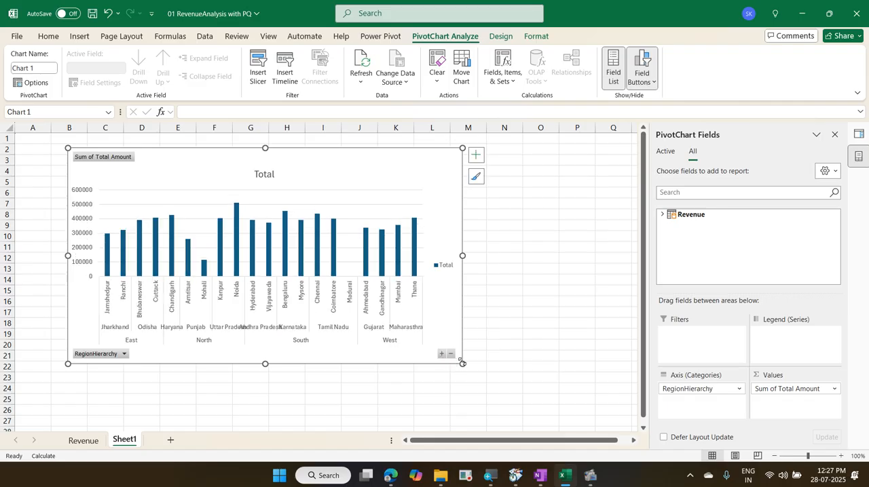
Step: Enlarge the PivotChart to around cell P24 and collapse the entire field back to the regions
drag(463, 364, 580, 387)
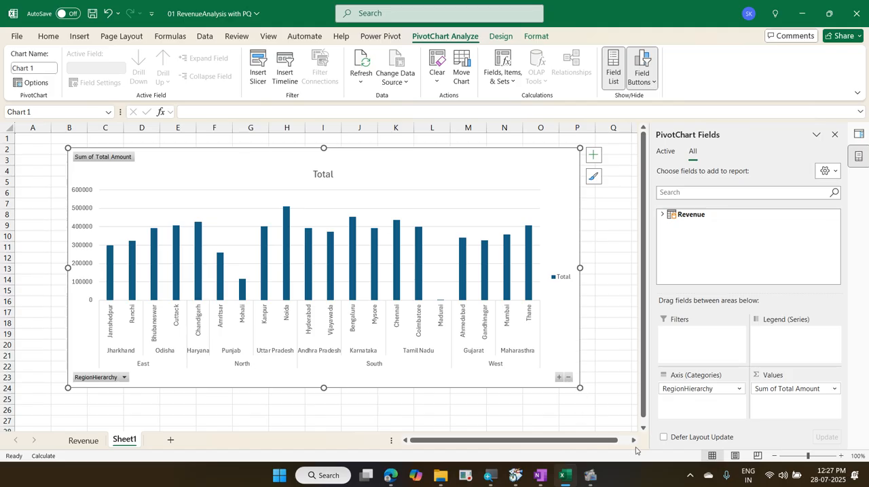
click(568, 378)
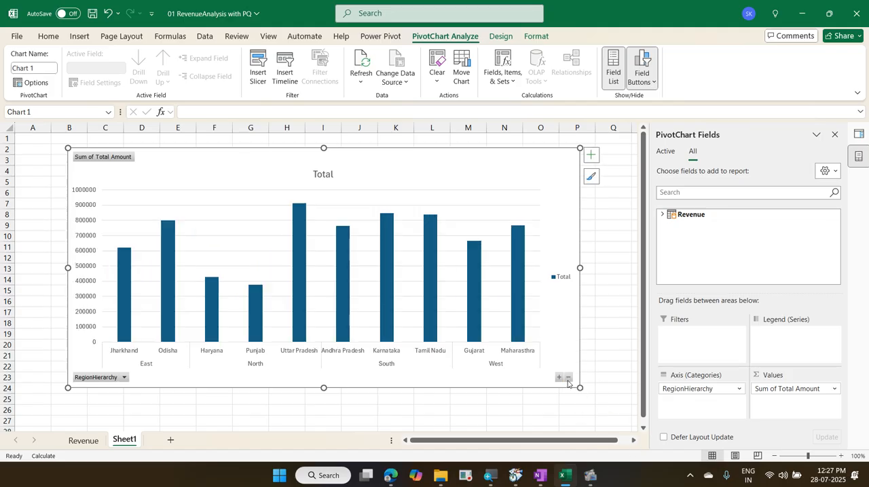
click(568, 379)
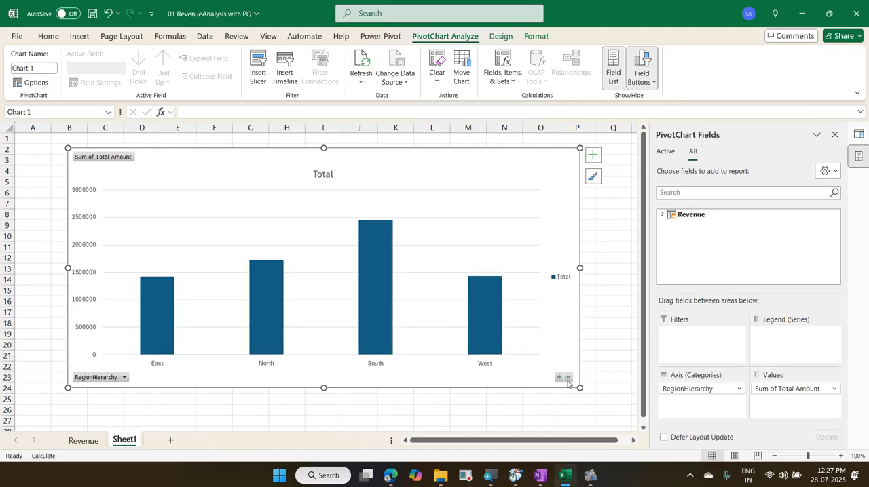
Step: Change the PivotChart from clustered column to a standard Pie chart
click(377, 301)
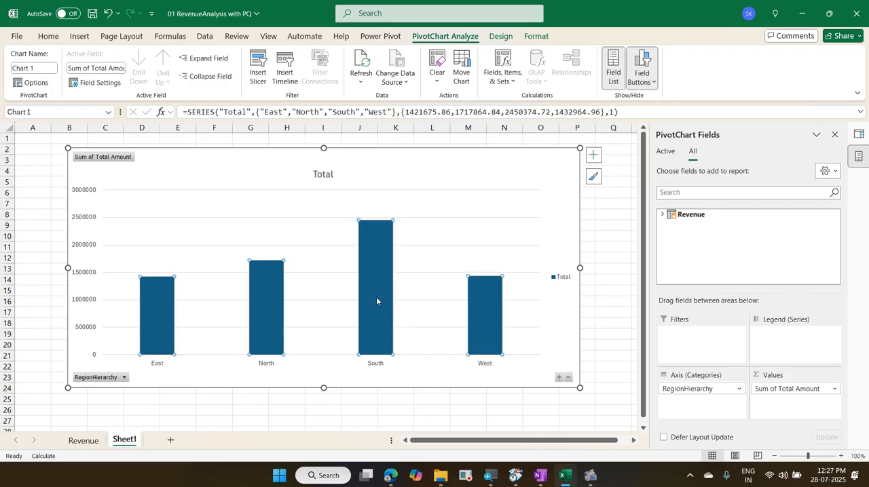
click(377, 301)
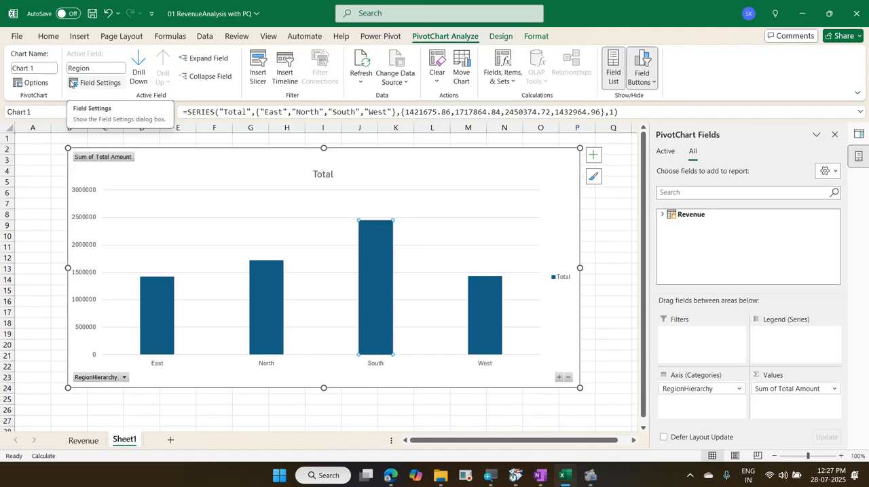
click(362, 160)
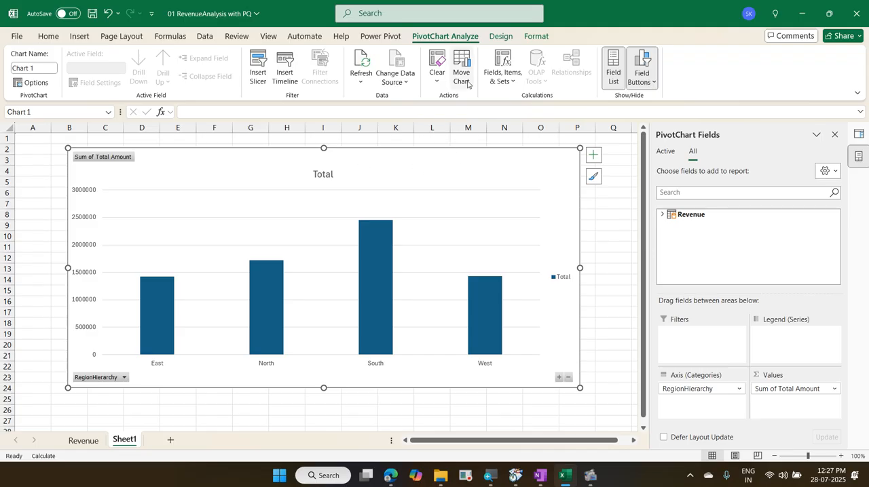
click(497, 39)
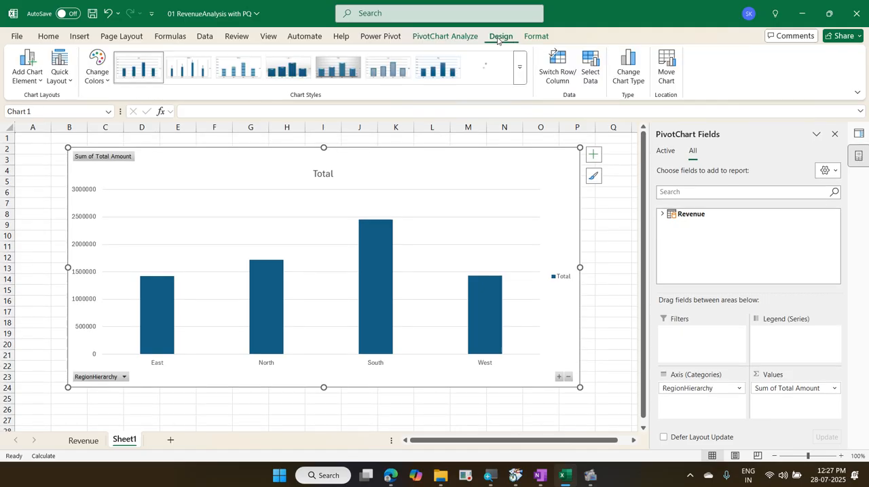
click(630, 75)
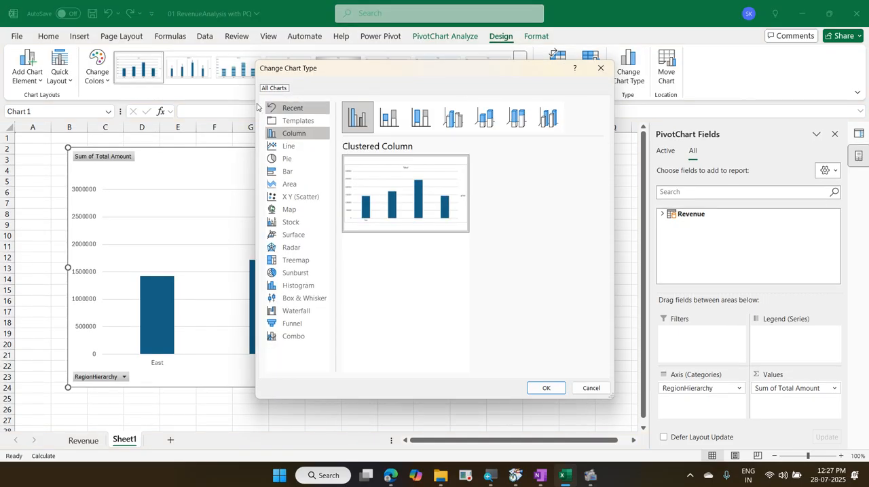
click(283, 159)
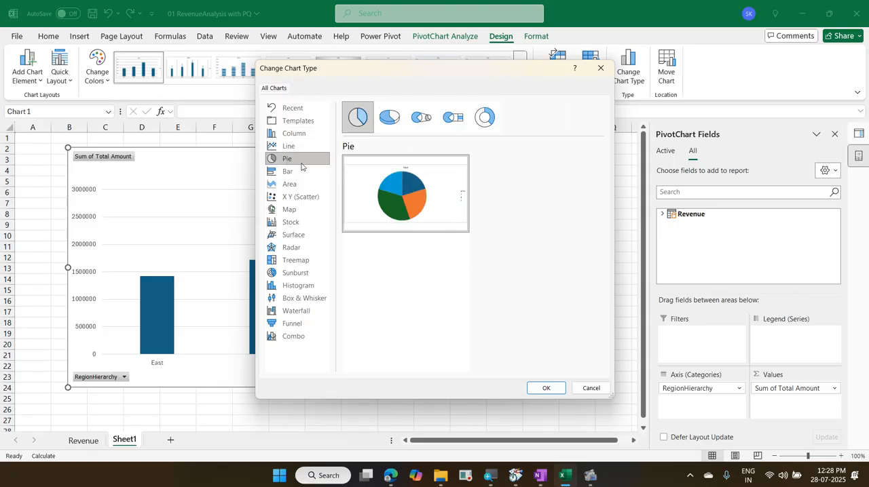
click(552, 389)
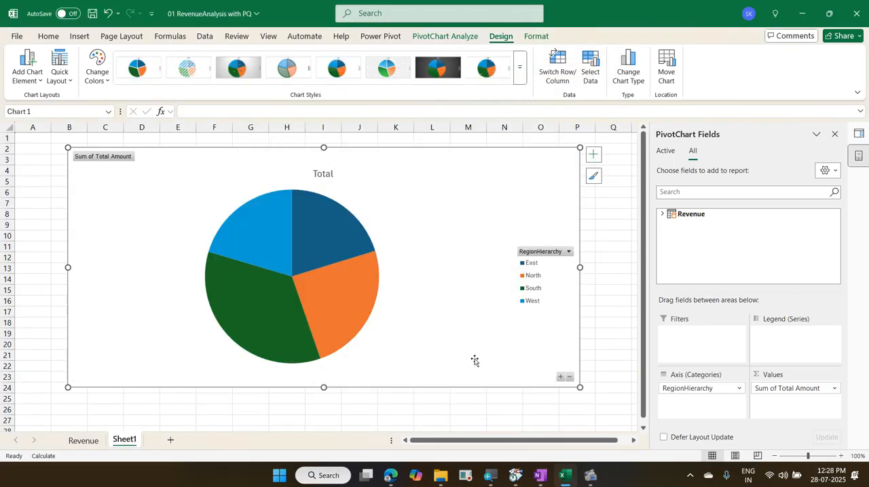
Step: Drill down in the pie chart from the South region to its states, and from Andhra Pradesh to its cities
click(291, 313)
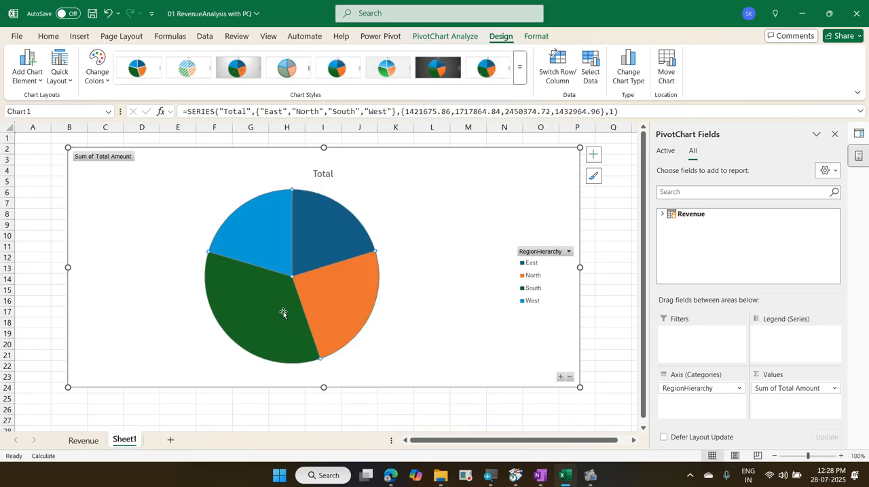
click(282, 313)
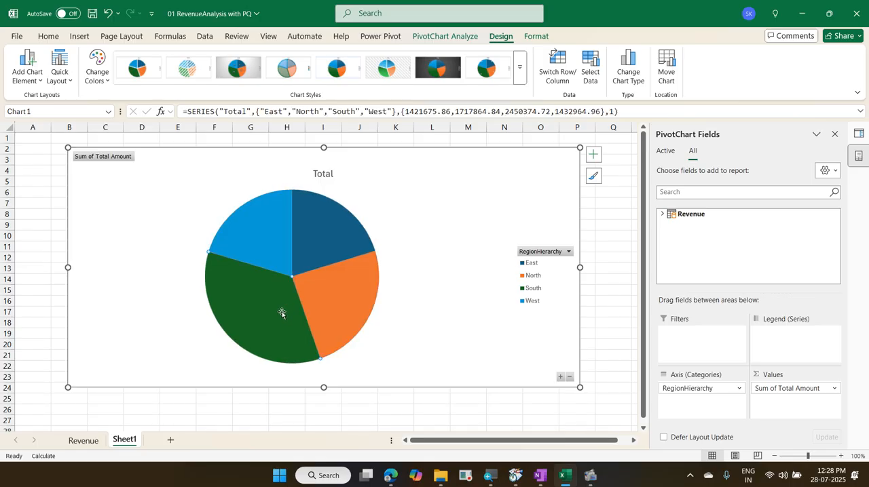
double_click(282, 312)
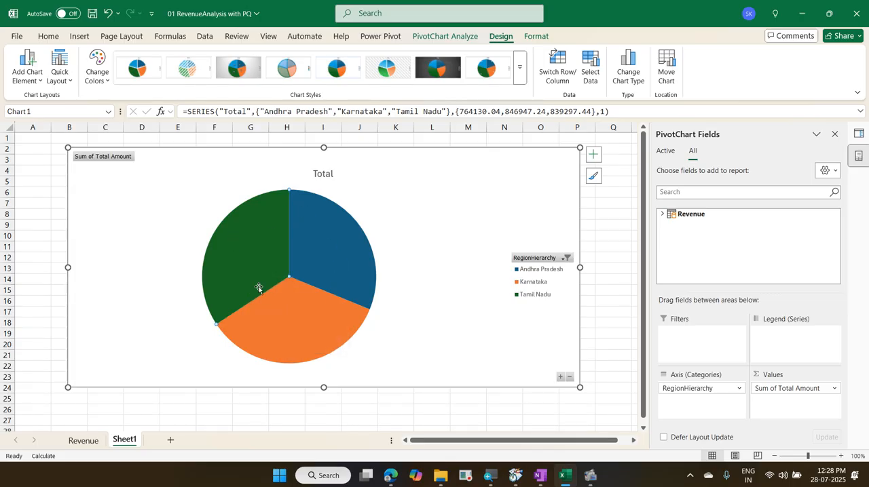
double_click(336, 249)
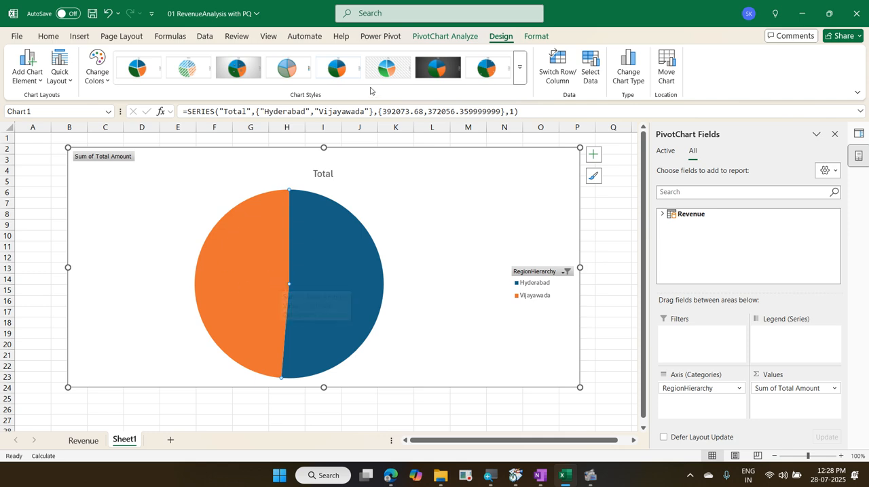
Step: Drill the pie chart up two levels from the Andhra Pradesh cities to the regions
click(471, 38)
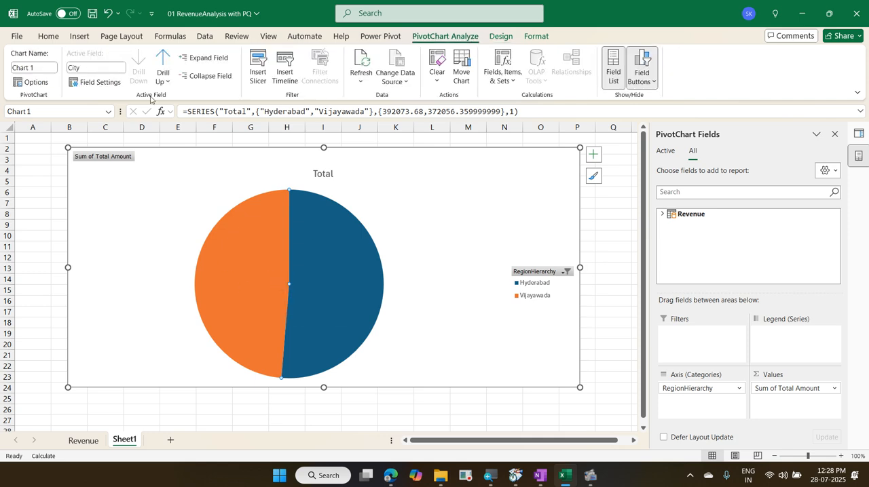
click(159, 60)
click(161, 60)
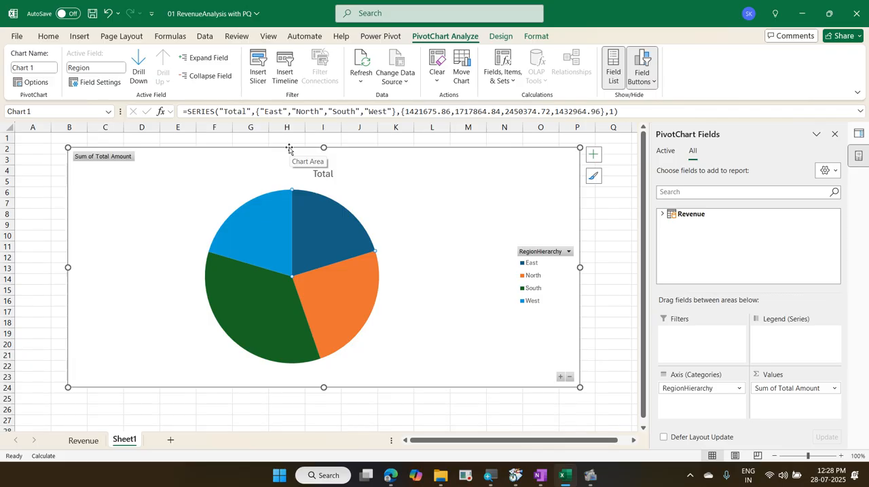
click(509, 170)
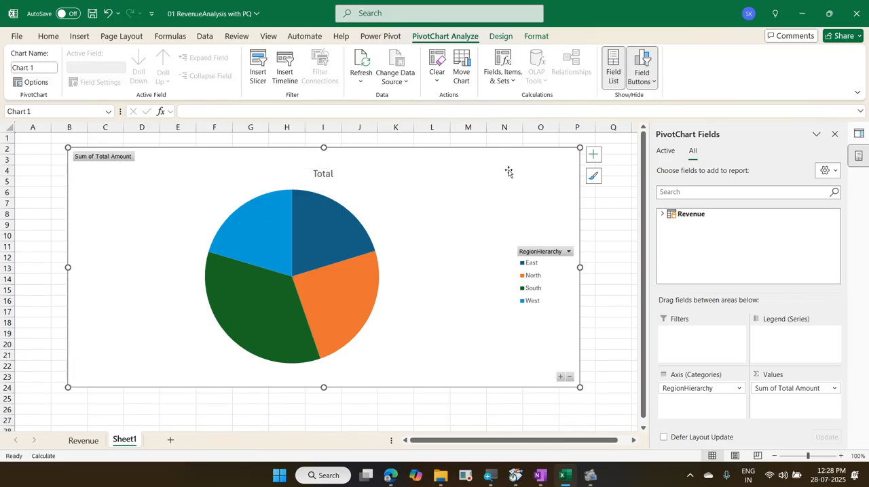
click(500, 38)
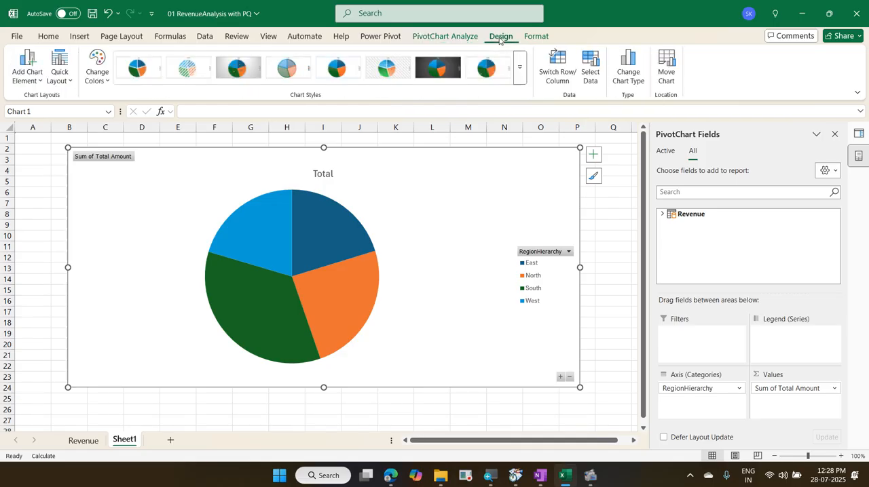
click(632, 82)
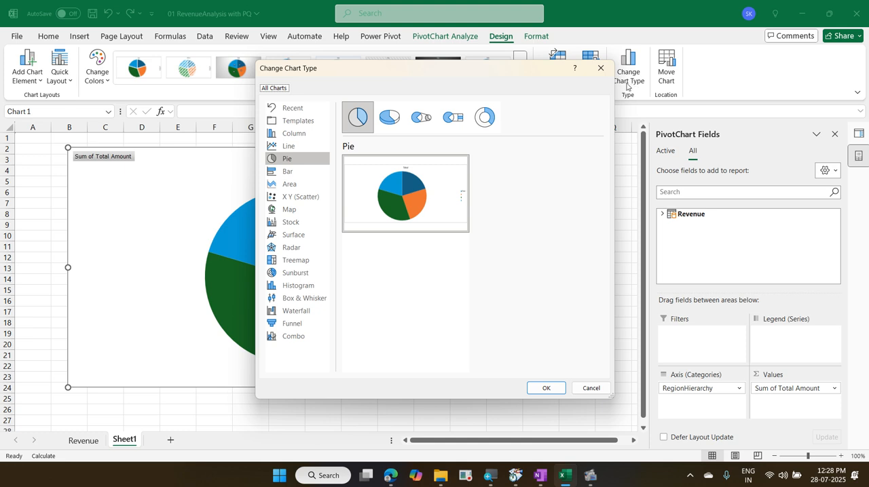
click(600, 68)
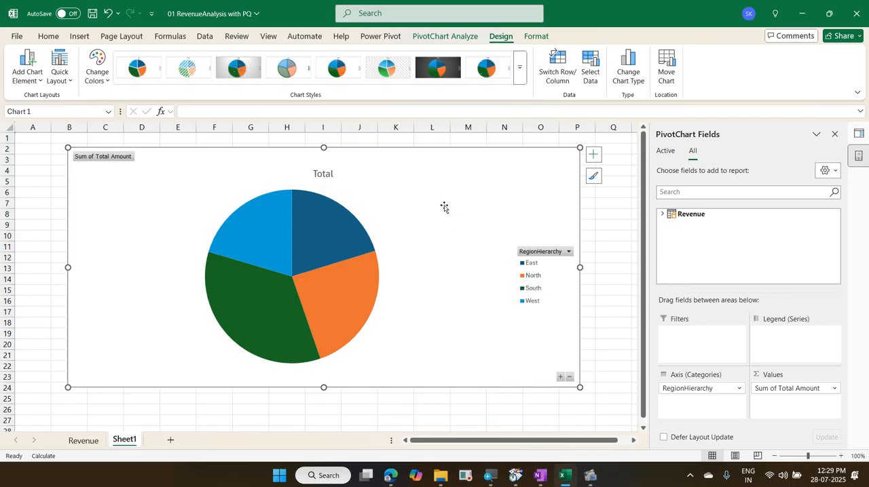
Step: Open the data model in Power Pivot's Diagram View and add the Payment Mode field to RegionHierarchy
click(381, 42)
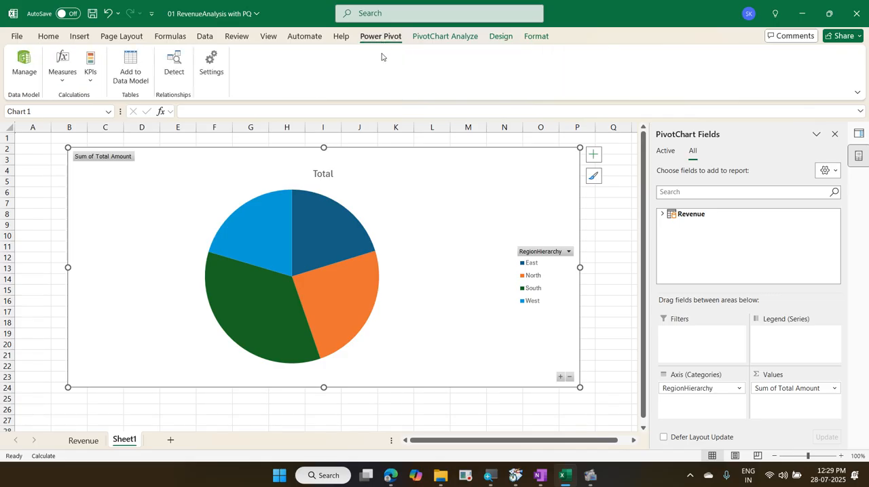
click(25, 65)
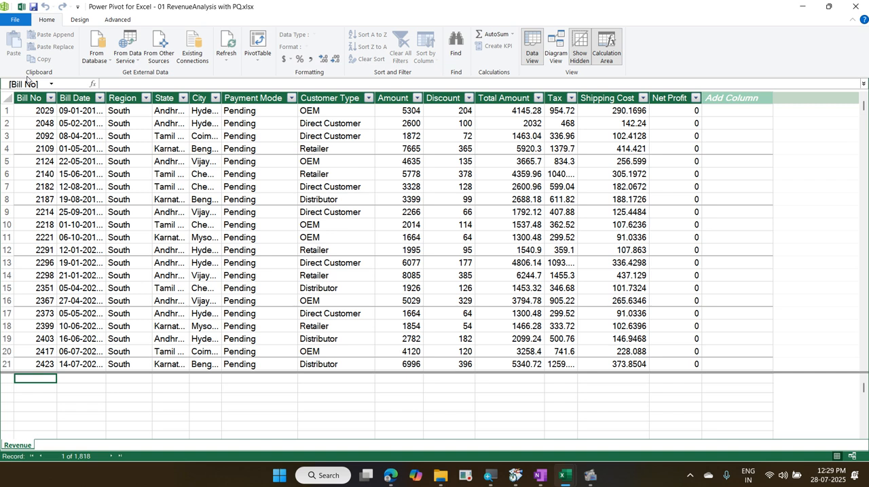
click(555, 49)
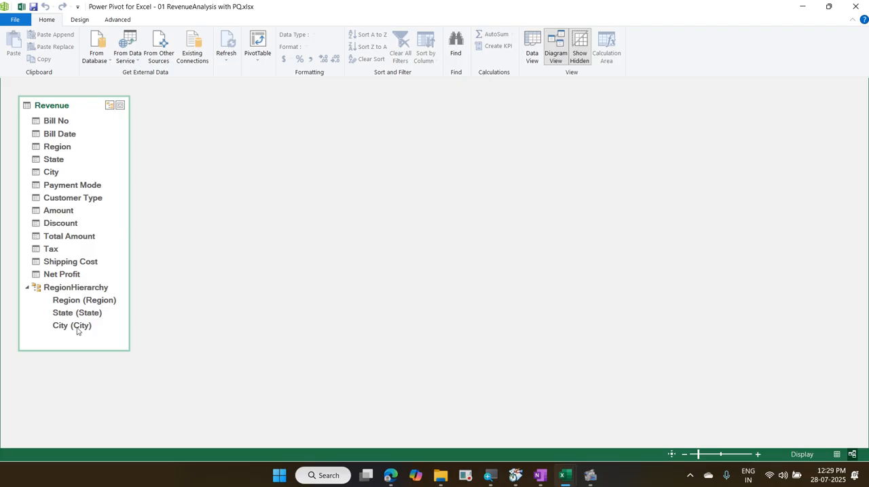
click(93, 186)
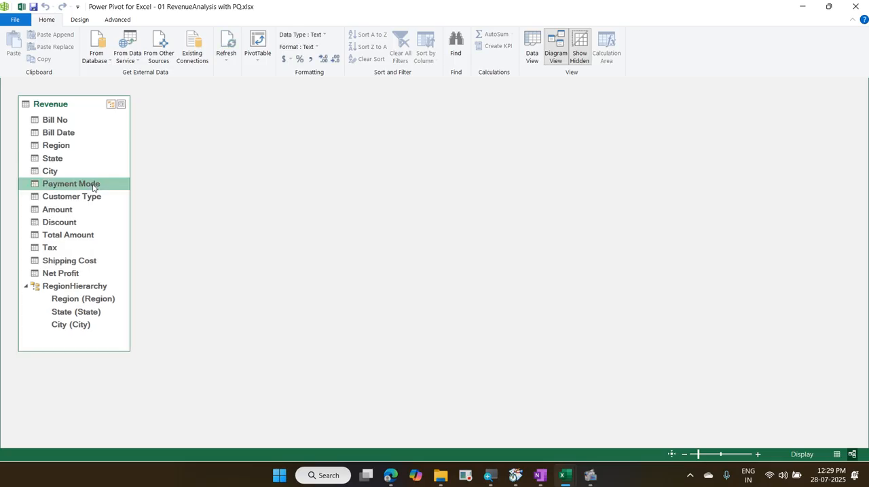
right_click(93, 186)
mouse_move(159, 217)
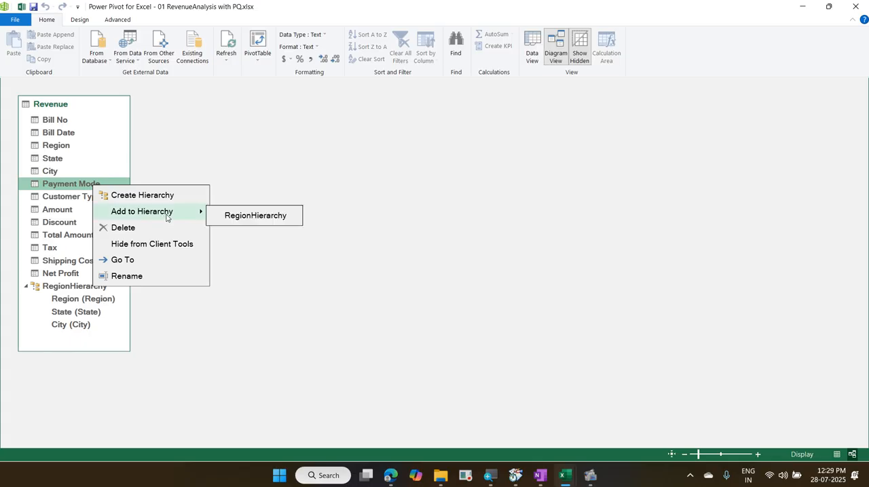
click(254, 216)
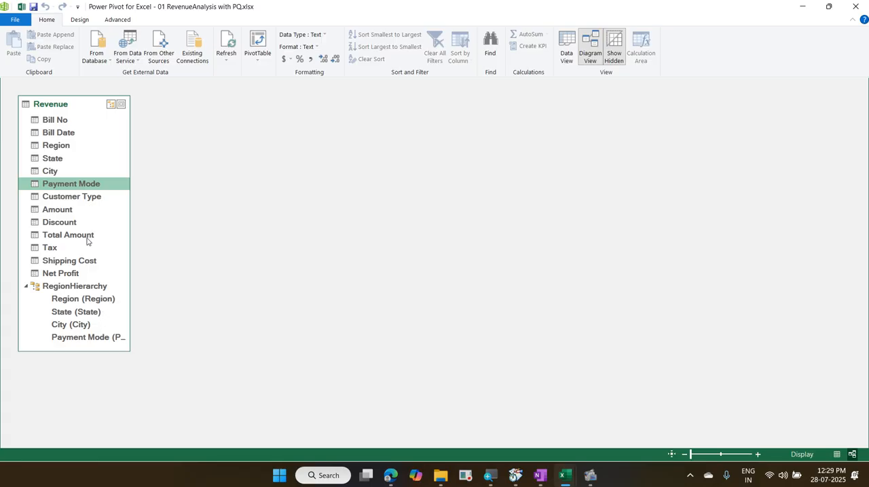
Step: Add the Customer Type field of the Revenue table to RegionHierarchy
click(90, 198)
right_click(90, 201)
mouse_move(184, 226)
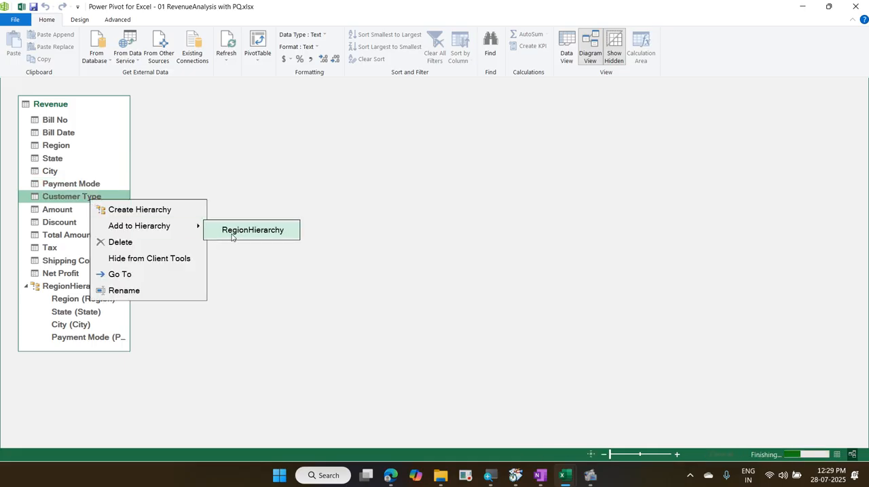
click(231, 234)
Step: Move Customer Type above Payment Mode within RegionHierarchy, directly below City
scroll(92, 305, down, 1)
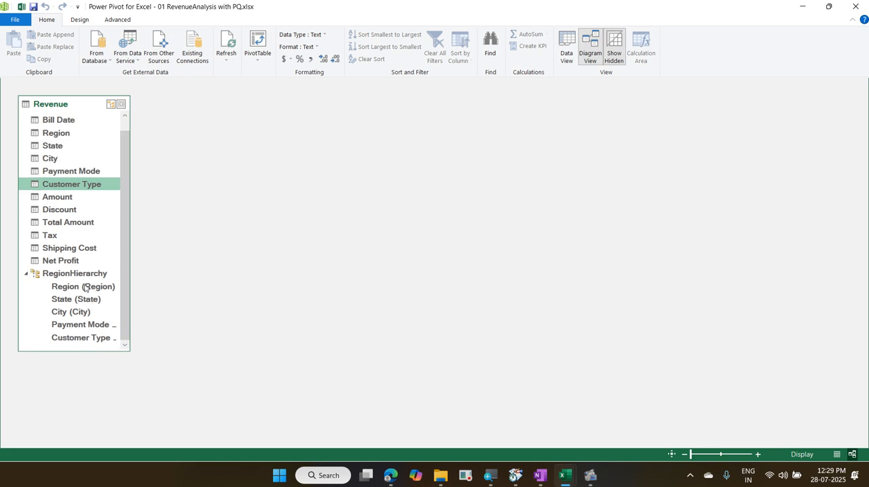
click(97, 342)
drag(96, 343, 99, 325)
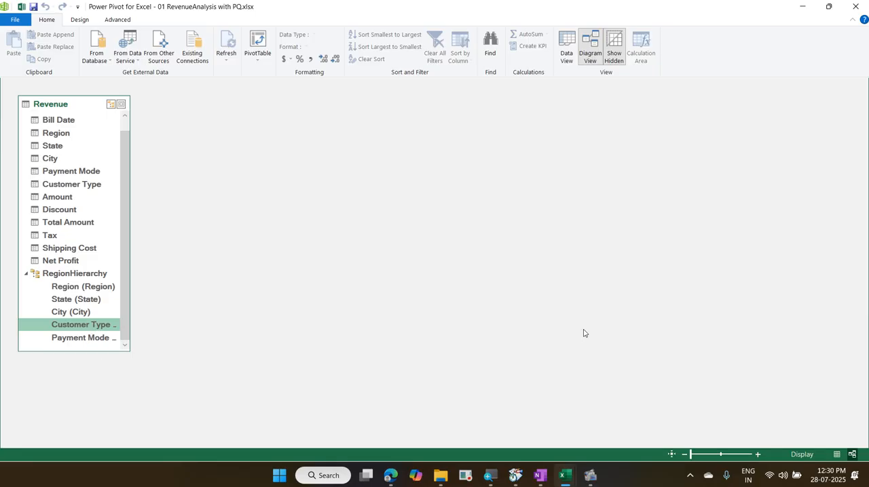
Step: Close Power Pivot and expand the Revenue table and RegionHierarchy in the PivotChart's field list to review the hierarchy levels
click(855, 6)
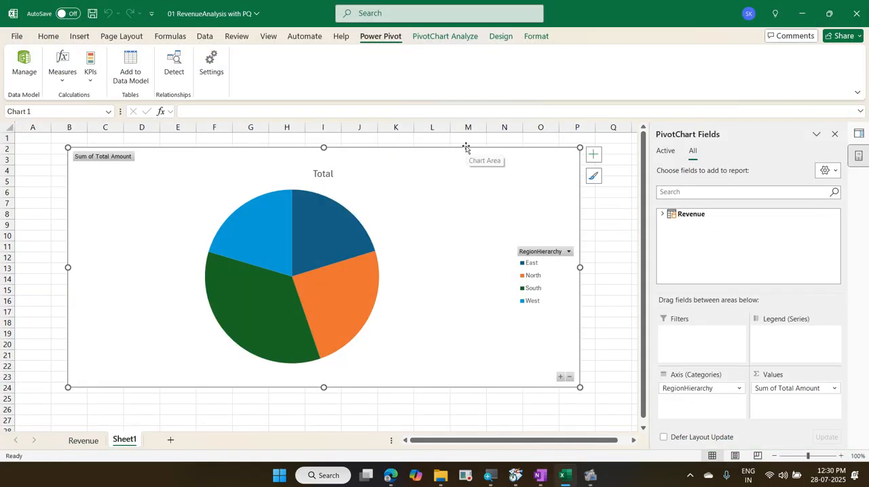
click(664, 215)
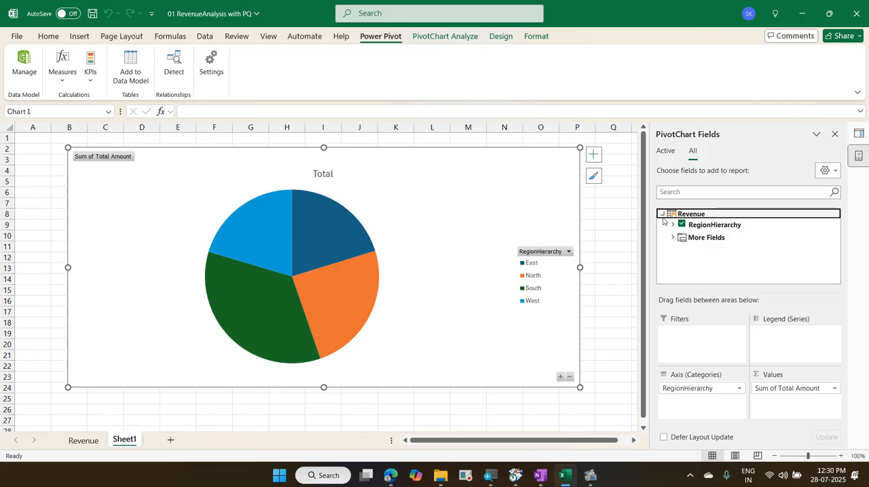
click(672, 225)
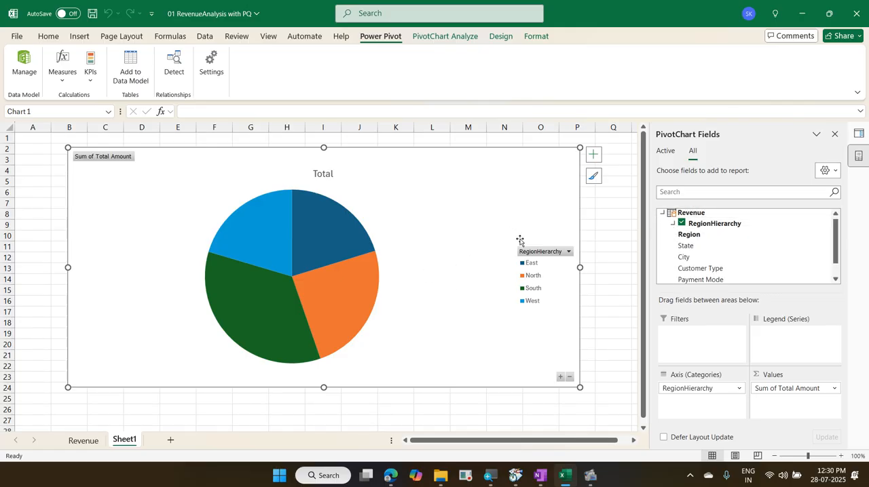
Step: Drill the pie chart down through South, Tamil Nadu, Coimbatore and Retailer to the payment modes
click(273, 296)
double_click(272, 297)
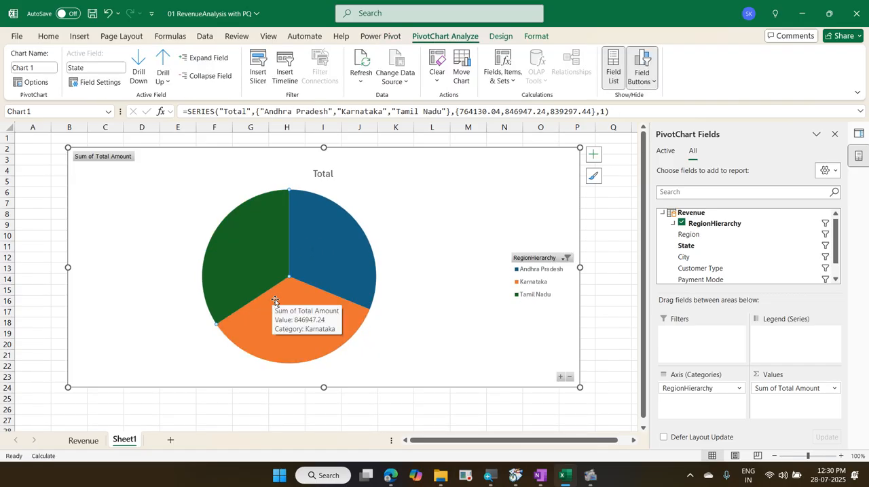
double_click(248, 258)
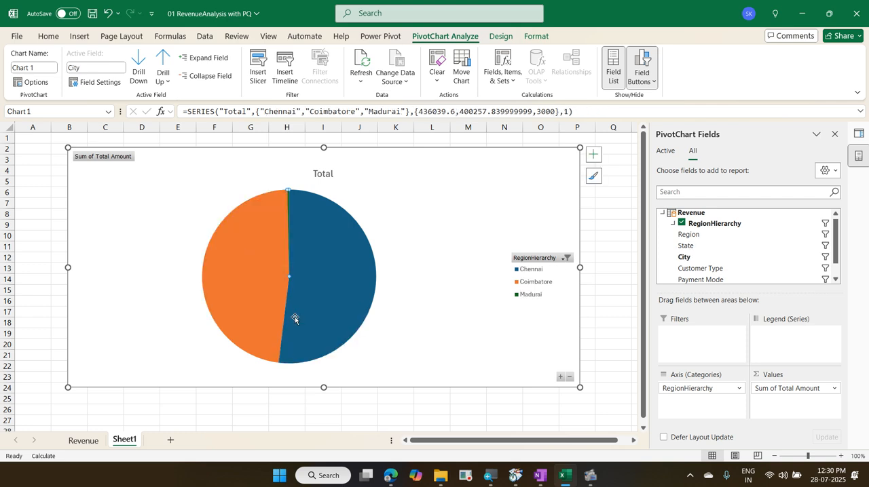
mouse_move(263, 277)
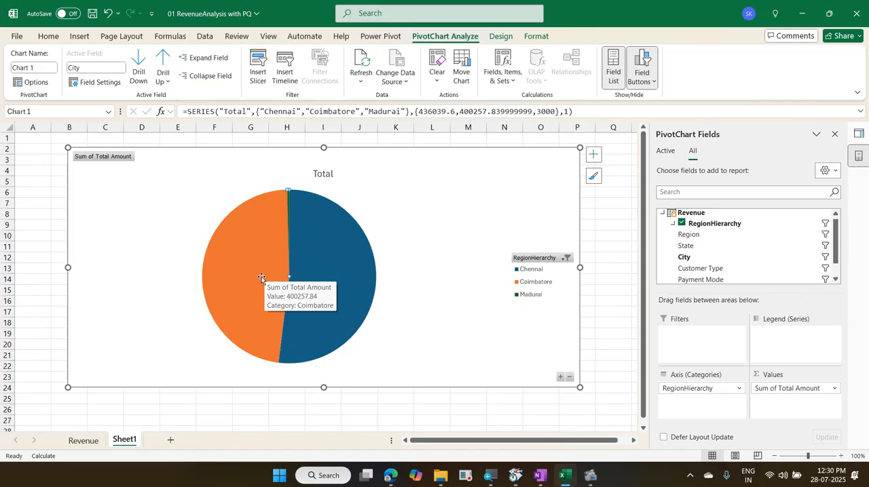
double_click(261, 277)
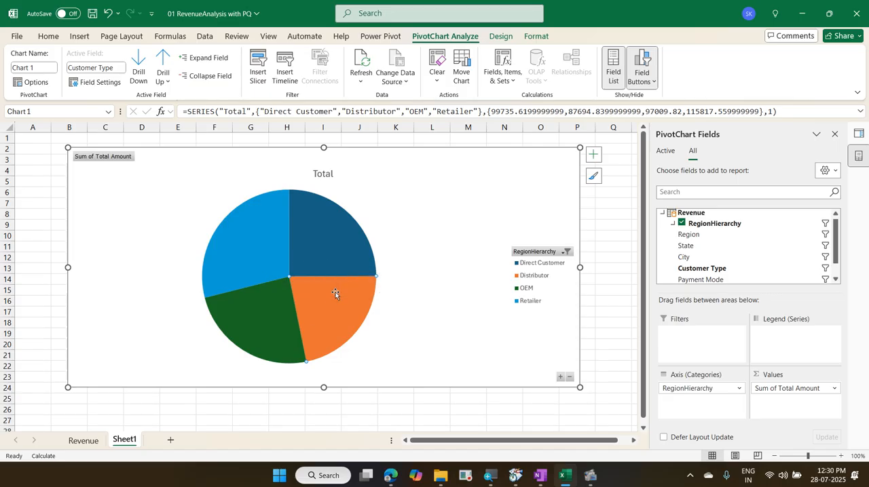
double_click(258, 236)
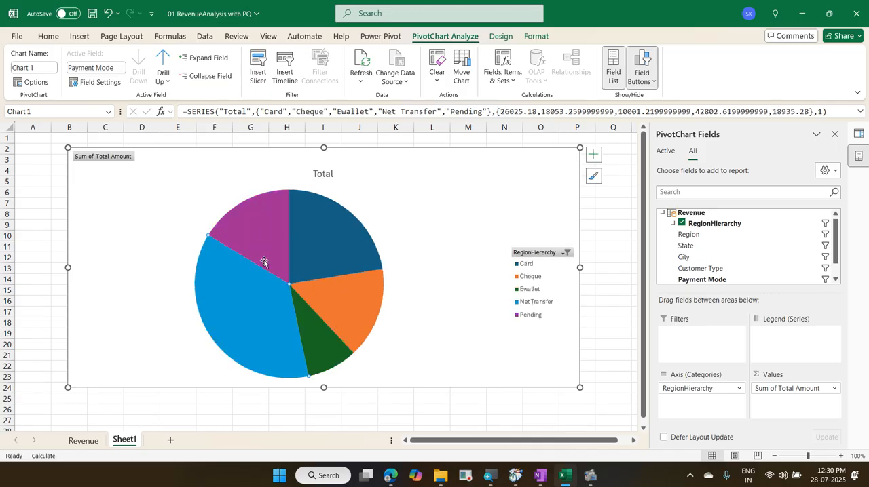
mouse_move(334, 277)
mouse_move(278, 261)
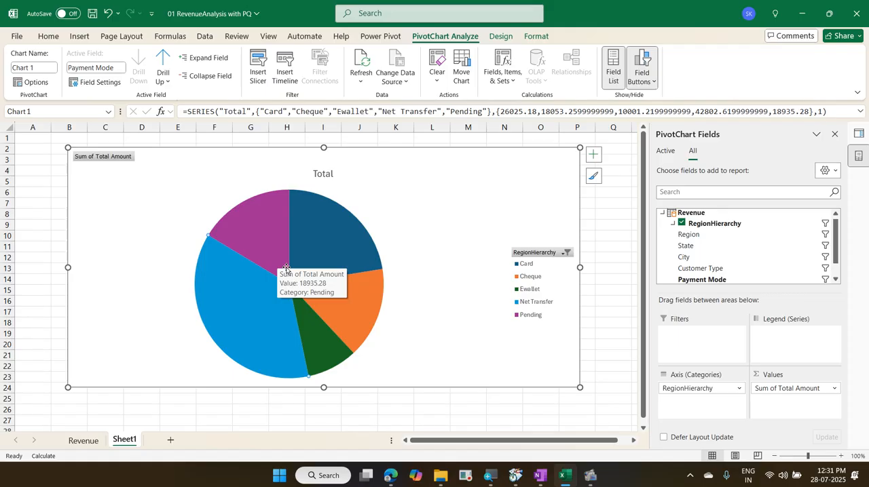
Step: Drill the pie chart back up four levels from the payment modes to the regions
click(164, 62)
click(164, 62)
click(163, 62)
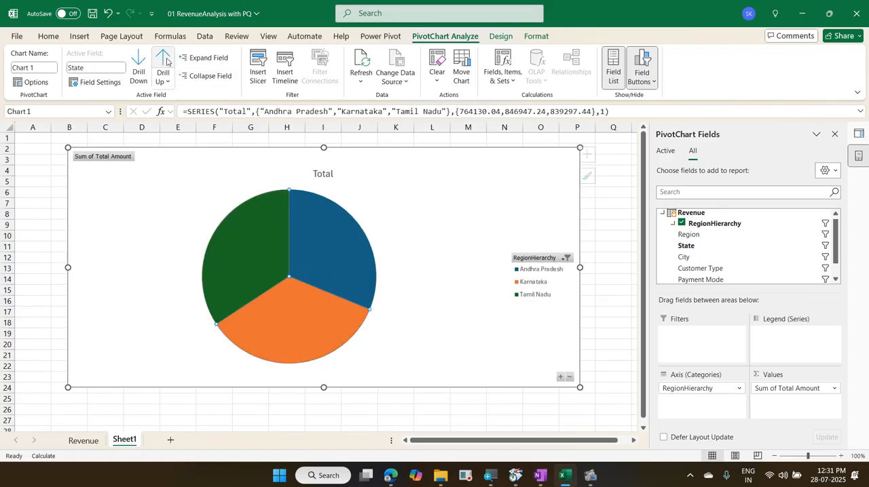
click(165, 63)
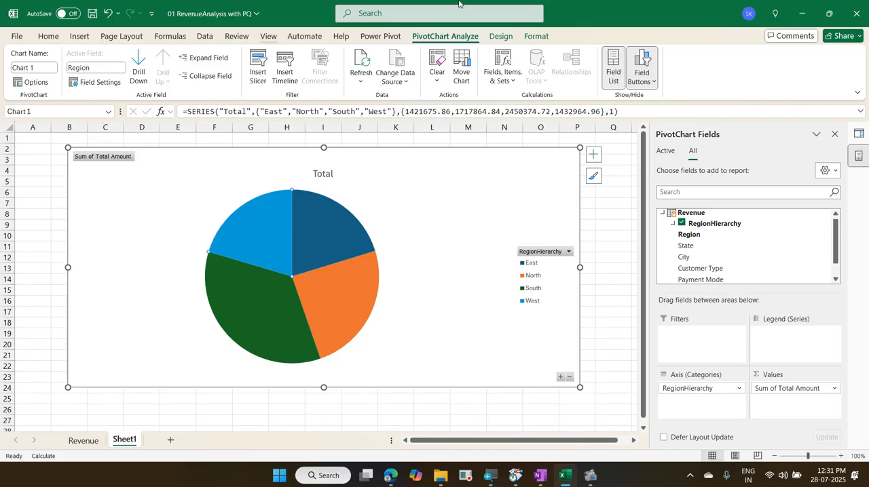
Step: Save and close the 01 RevenueAnalysis with PQ workbook, and create a new blank workbook in Excel
click(855, 21)
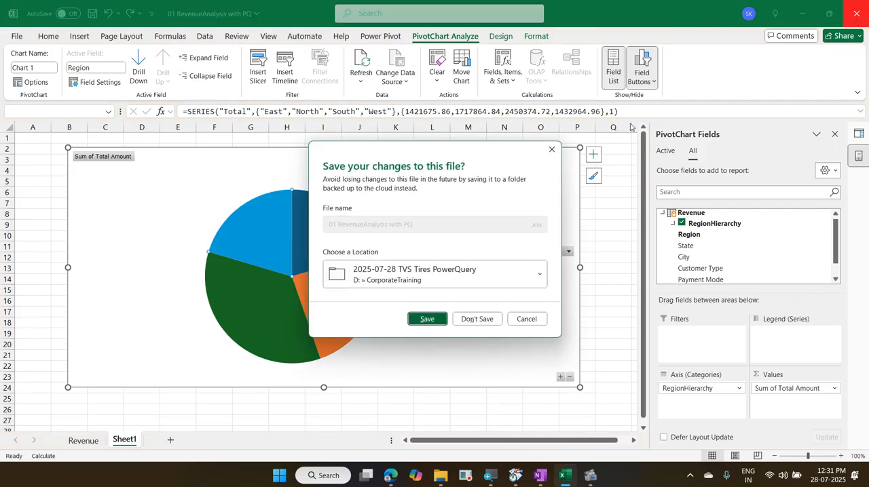
click(427, 319)
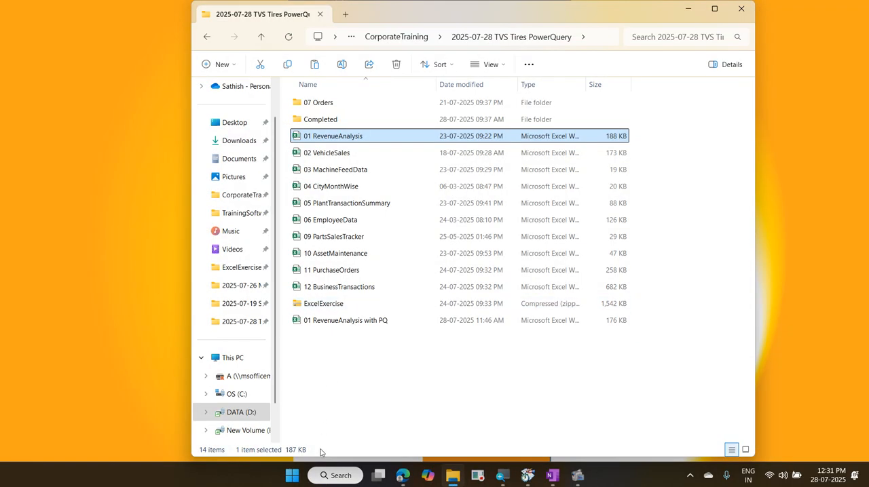
click(292, 475)
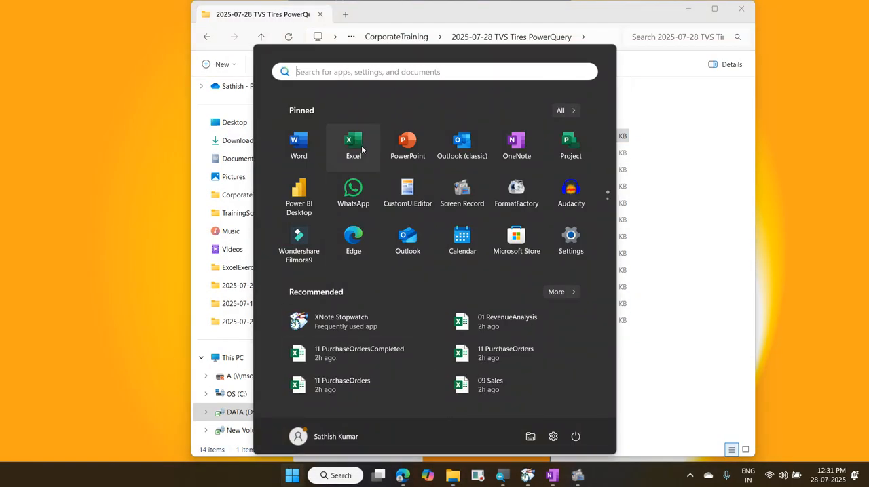
click(354, 144)
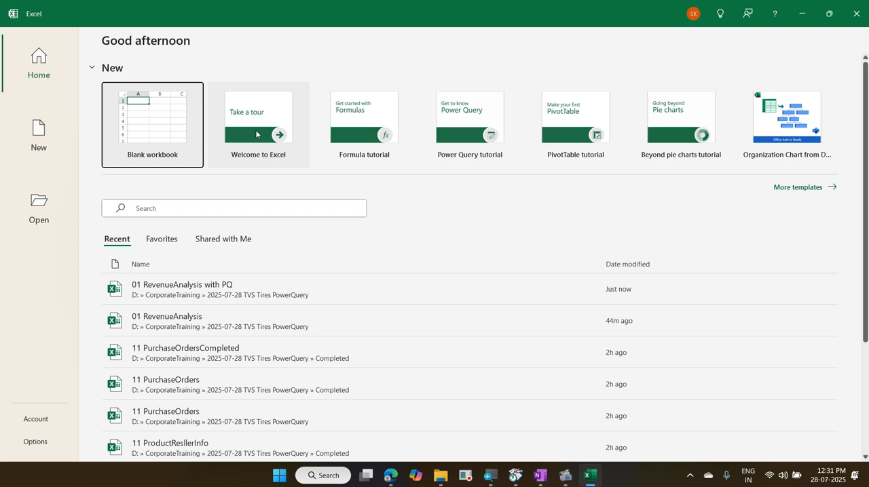
click(171, 127)
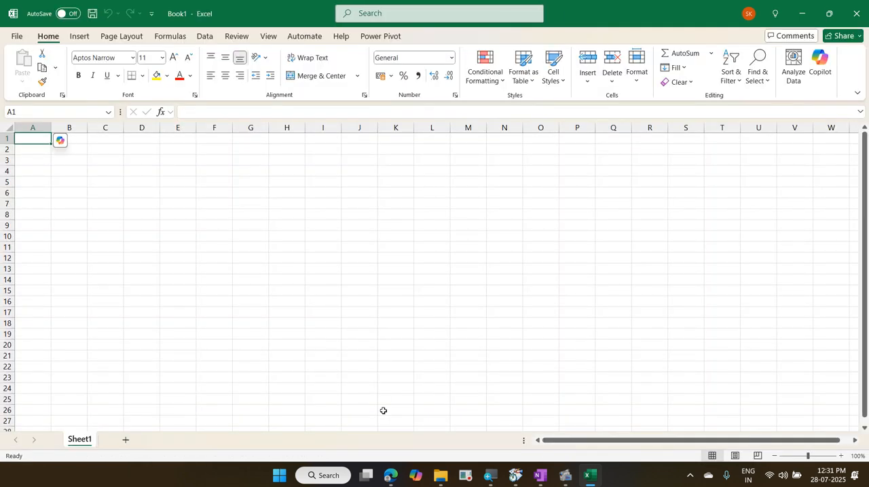
Step: Open the 02 VehicleSales PowerPoint presentation from the Completed folder and briefly view its first slide as a slide show
mouse_move(438, 479)
click(427, 442)
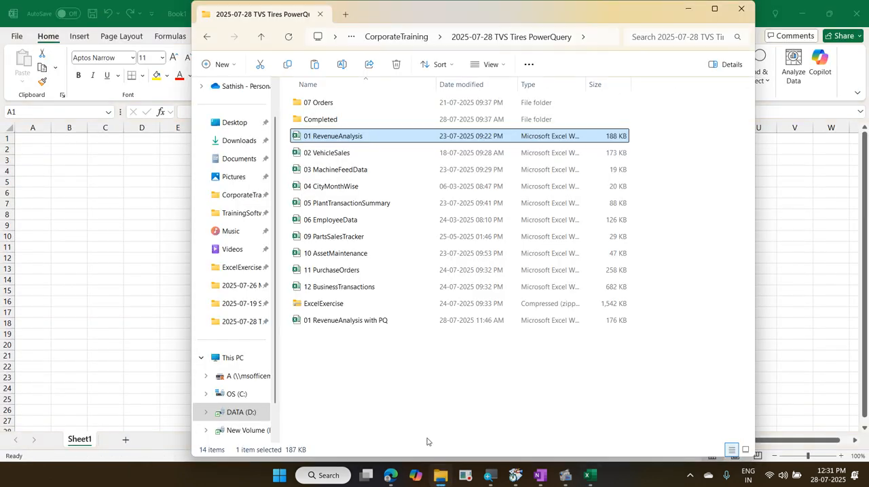
double_click(345, 120)
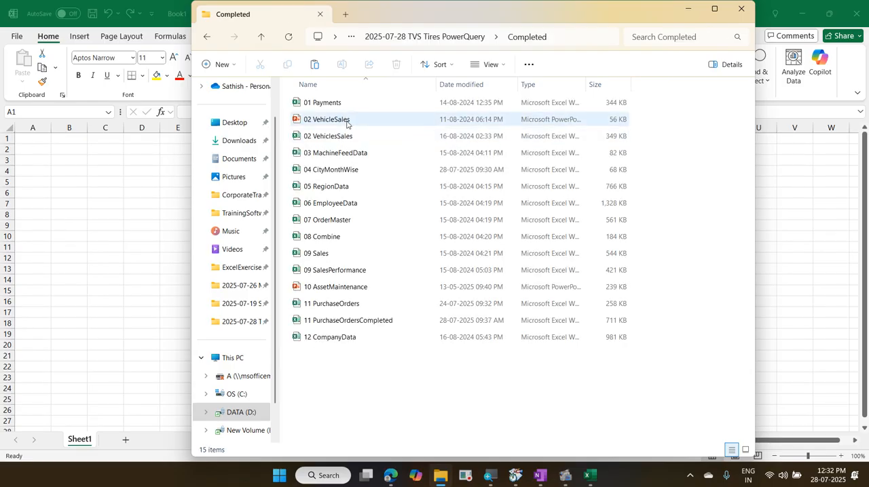
double_click(346, 120)
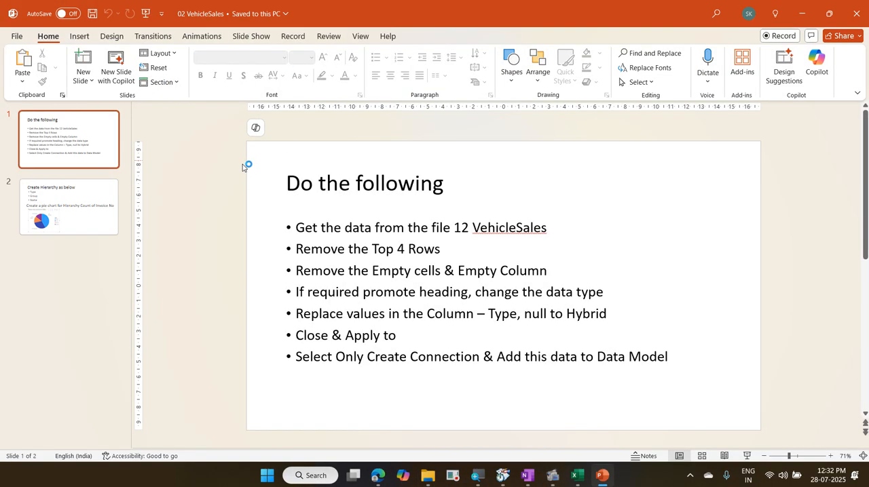
click(747, 456)
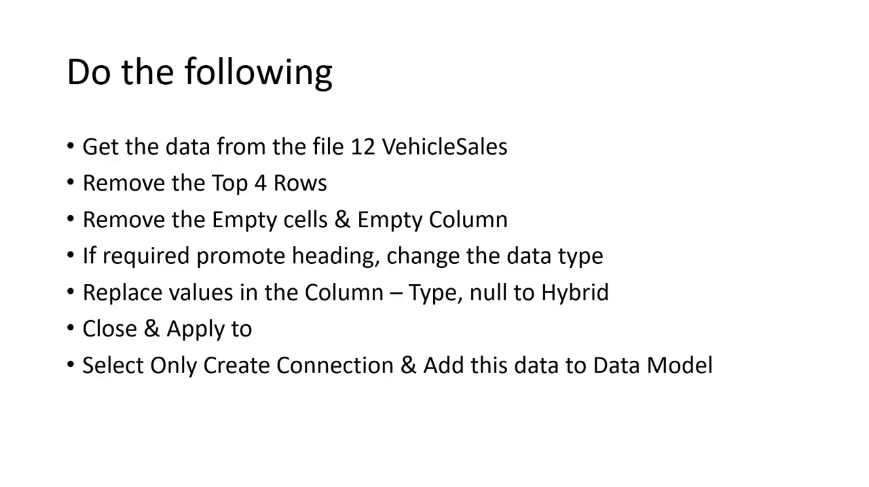
key(Escape)
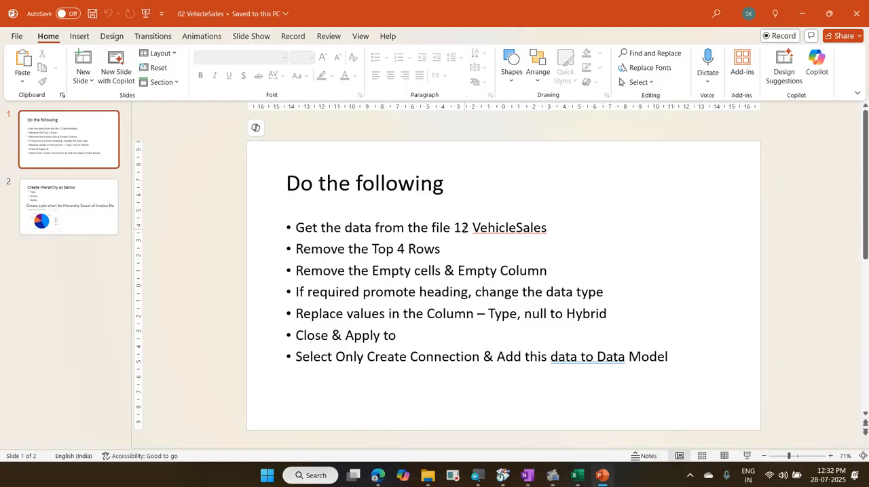
Step: Correct the file name in the first bullet to 02 VehicleSales and start the slide show from that slide
click(462, 229)
key(BackSpace)
text(0)
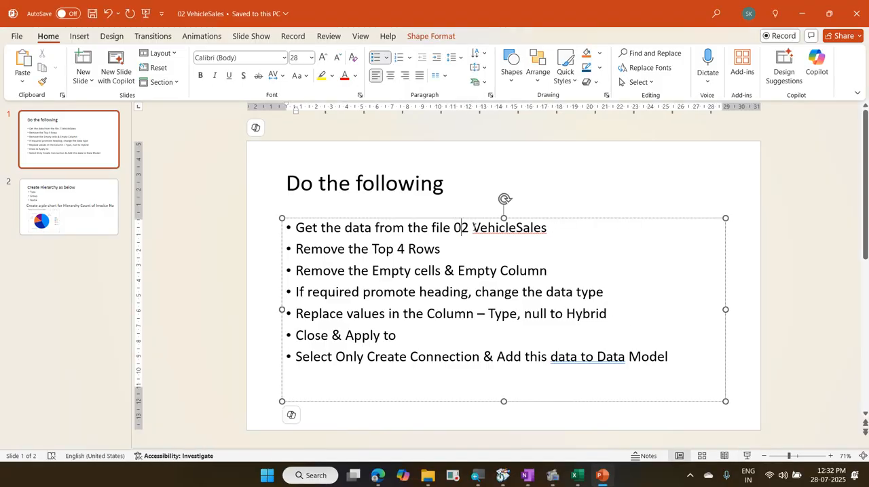
click(747, 456)
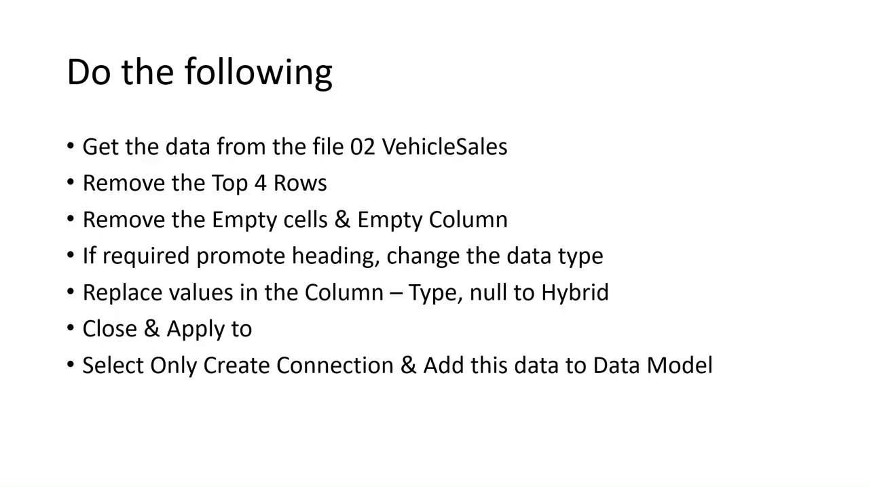
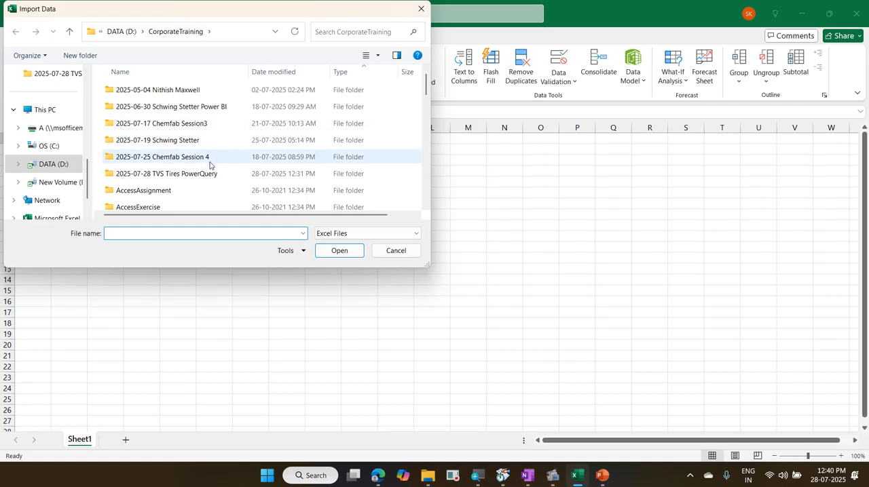
Step: Import the 02 VehicleSales workbook from the 2025-07-28 TVS Tires PowerQuery folder and open its SalesData sheet for transformation in Power Query
click(209, 177)
double_click(209, 175)
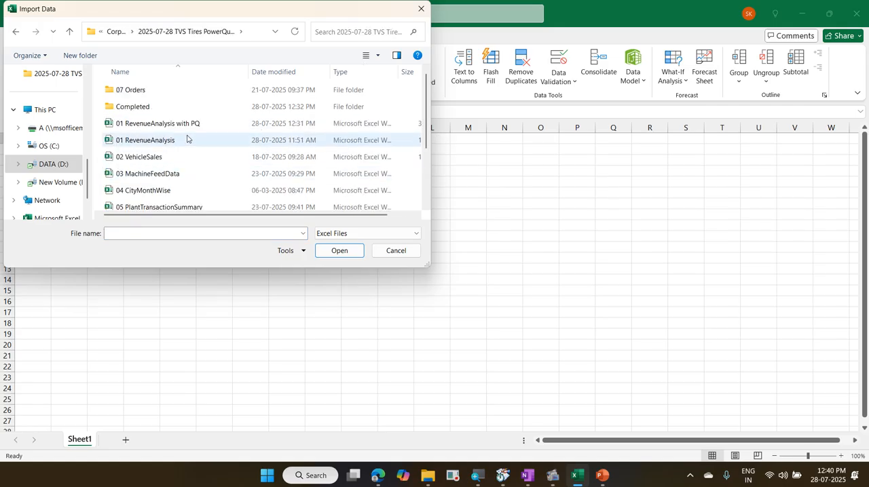
click(184, 156)
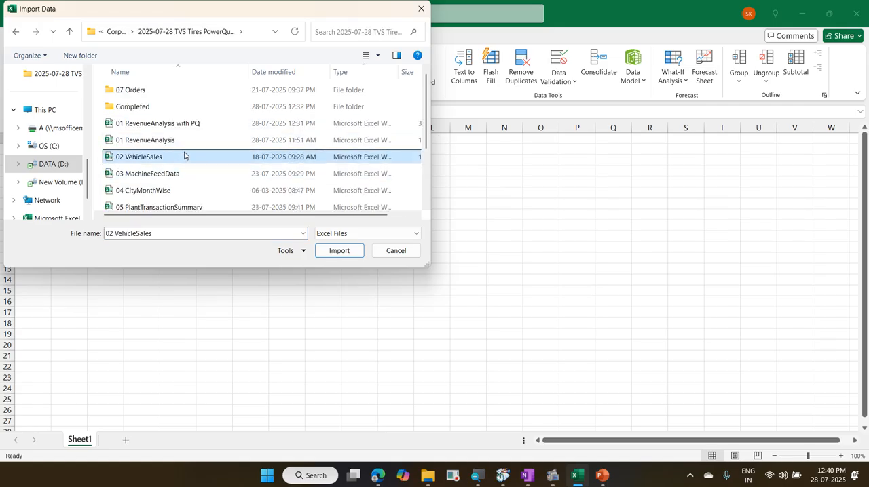
click(340, 251)
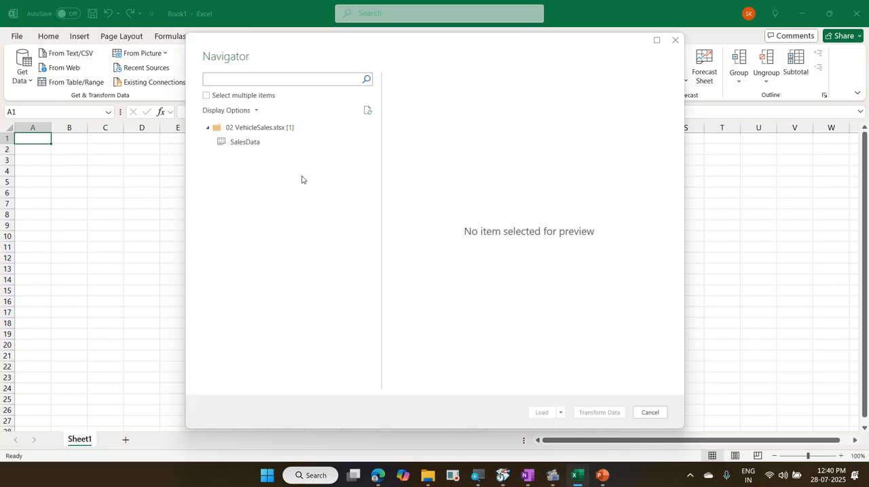
click(256, 142)
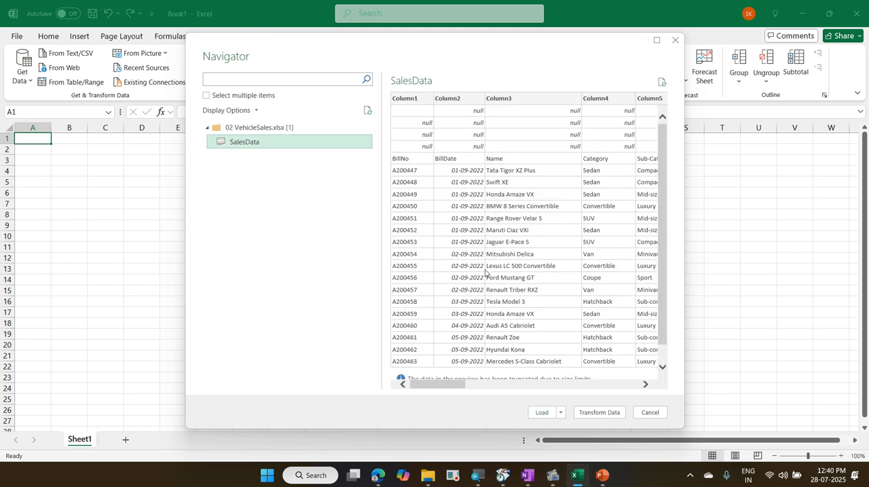
click(600, 415)
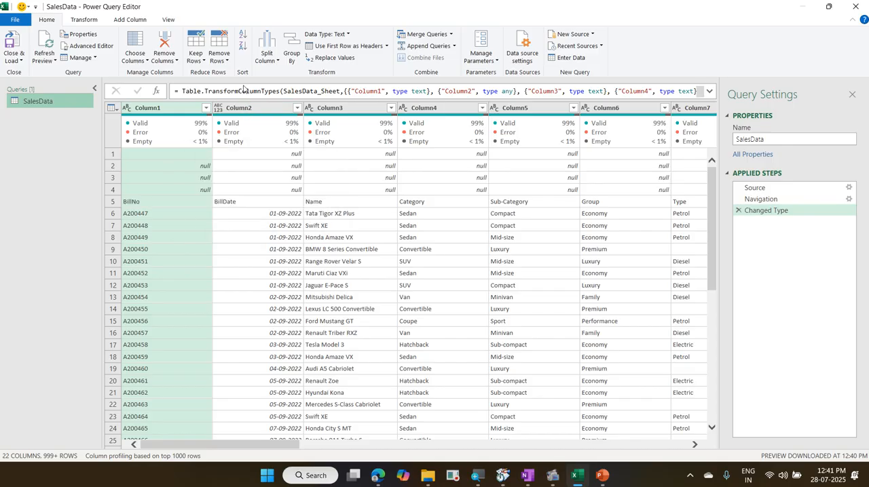
Step: Remove the top 4 rows and all blank rows from the SalesData query
click(224, 66)
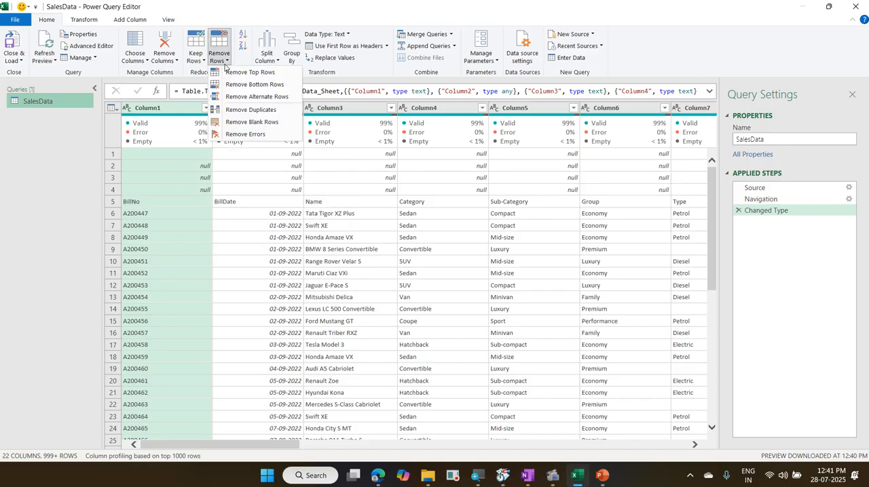
click(231, 73)
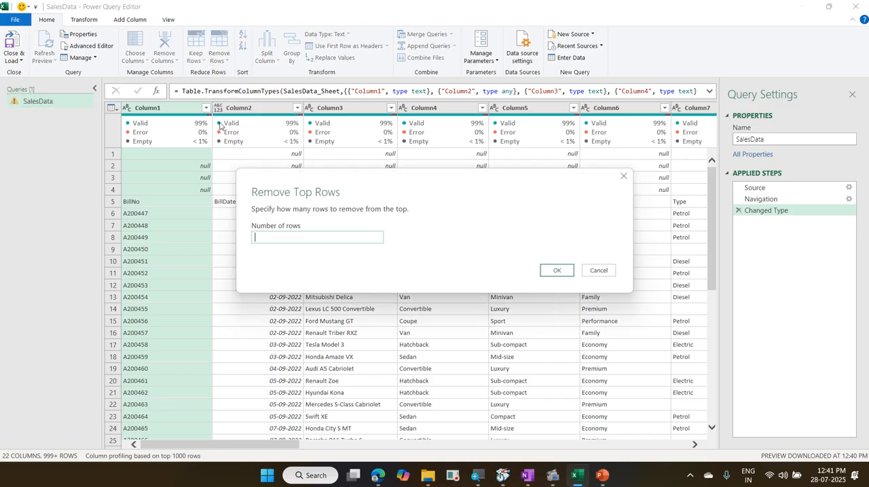
text(4)
click(556, 270)
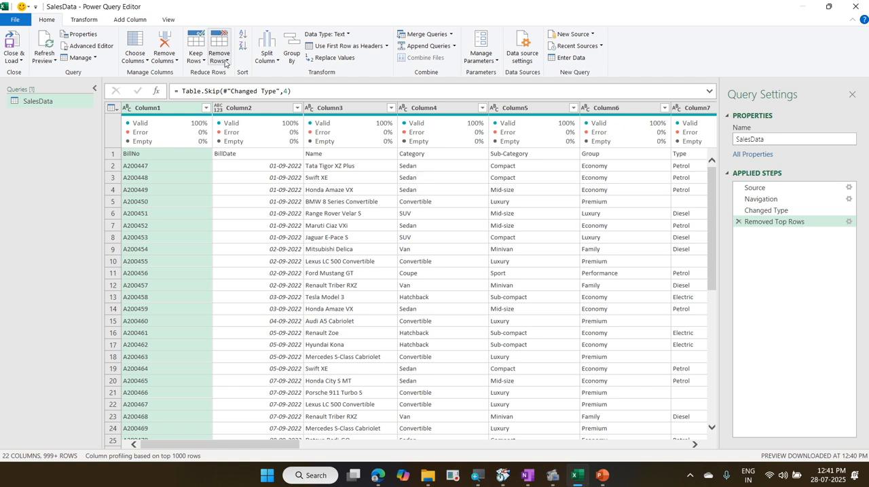
click(225, 64)
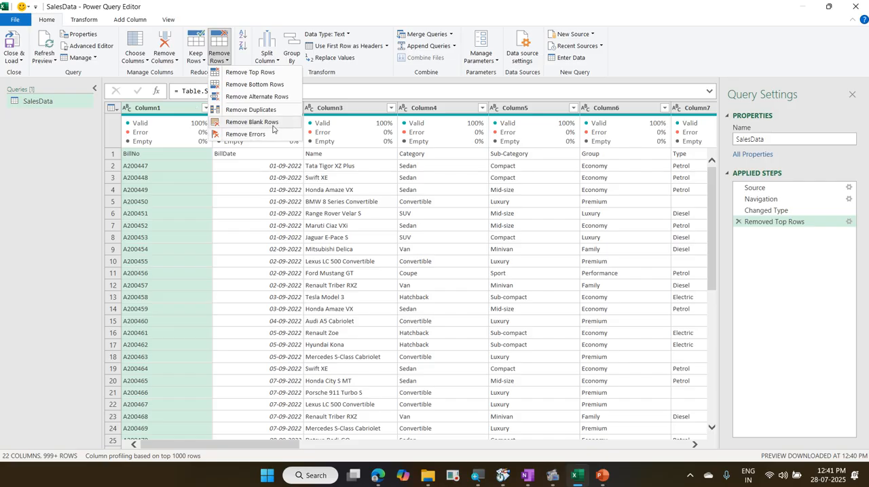
click(252, 122)
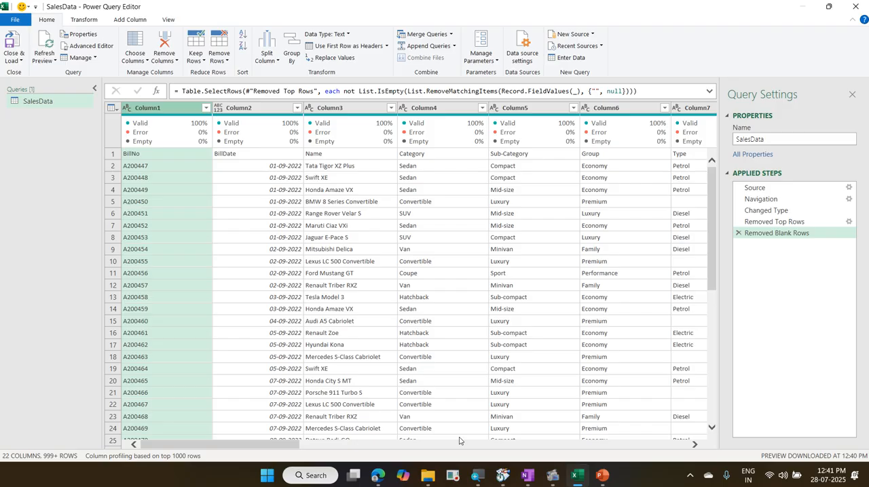
Step: Use the first row of SalesData as headers and base the column profiling on the entire data set
drag(296, 446, 396, 442)
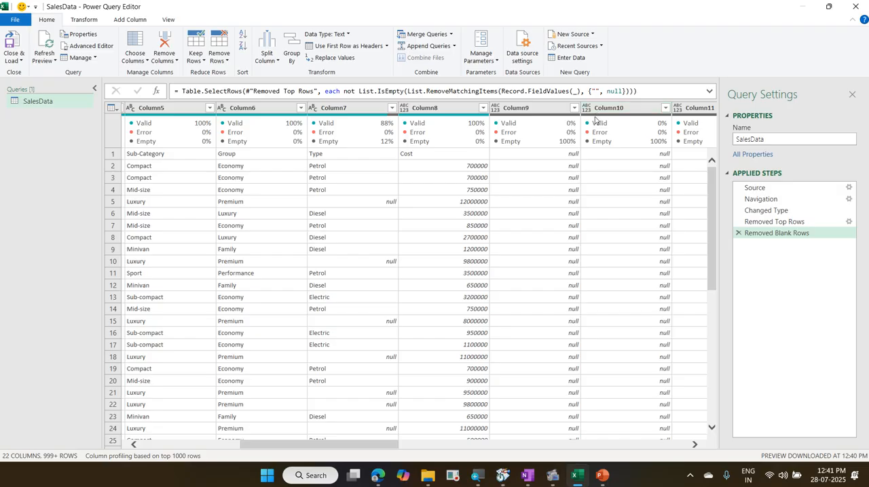
drag(317, 448, 195, 448)
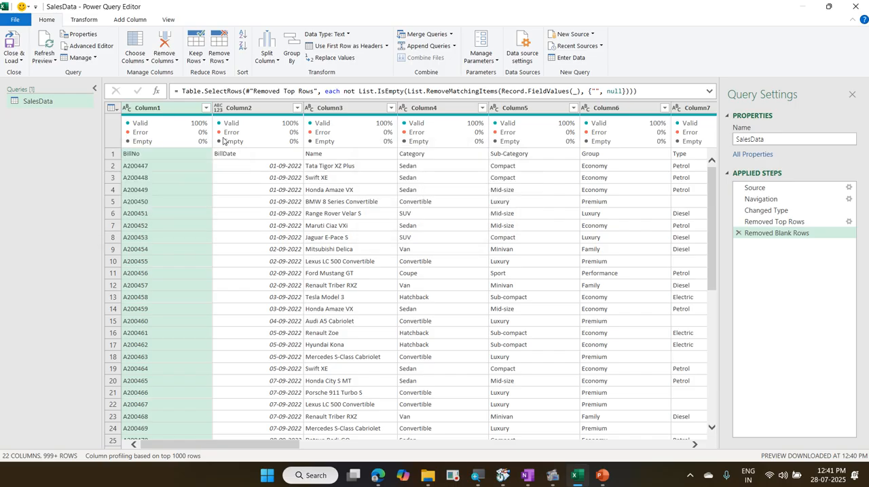
click(114, 108)
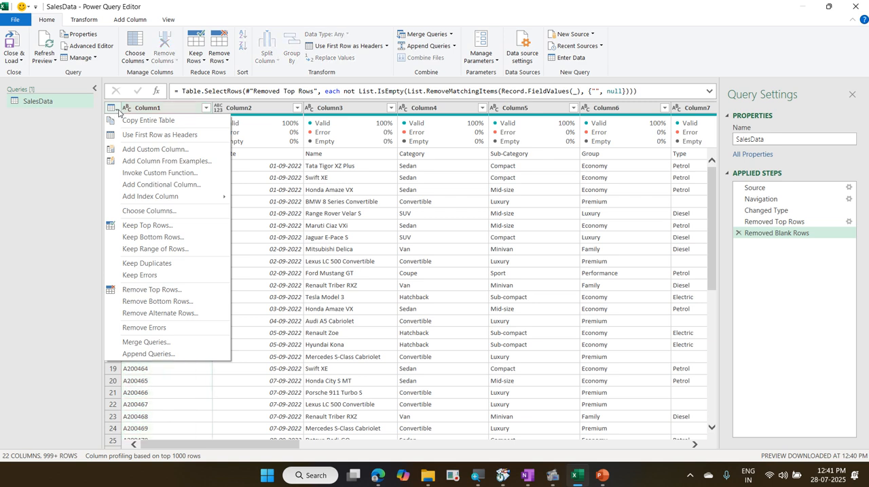
click(154, 135)
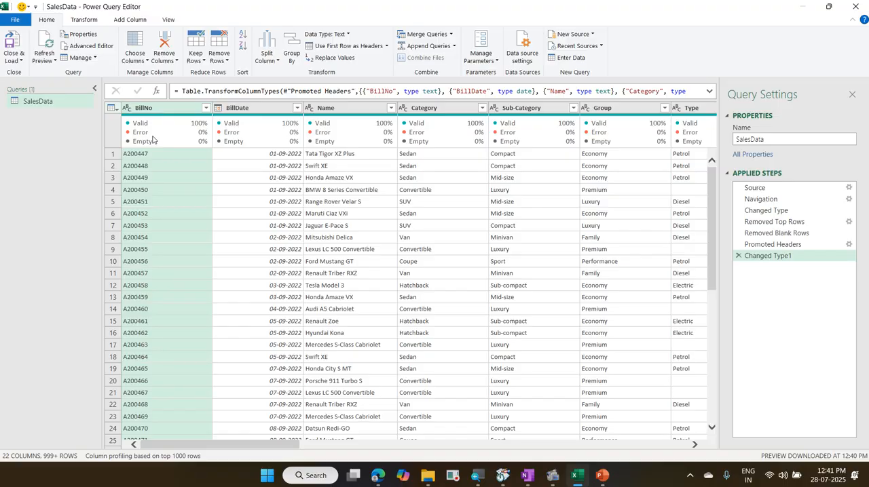
click(128, 456)
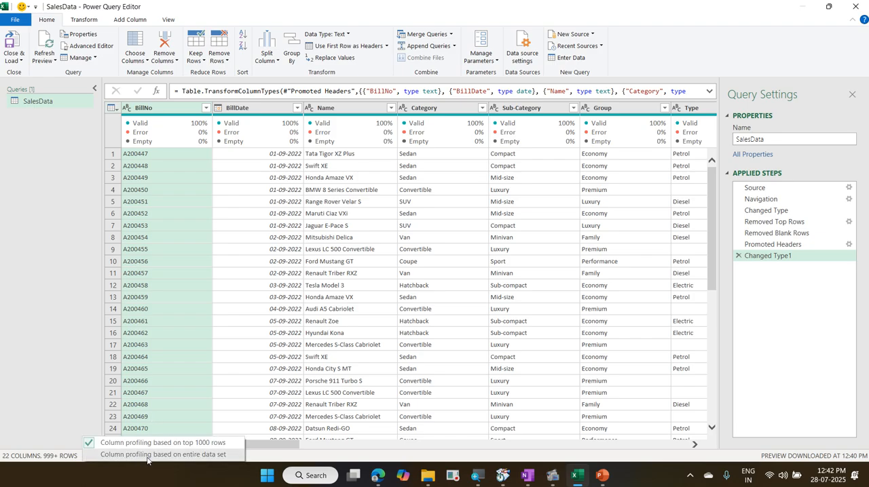
click(148, 456)
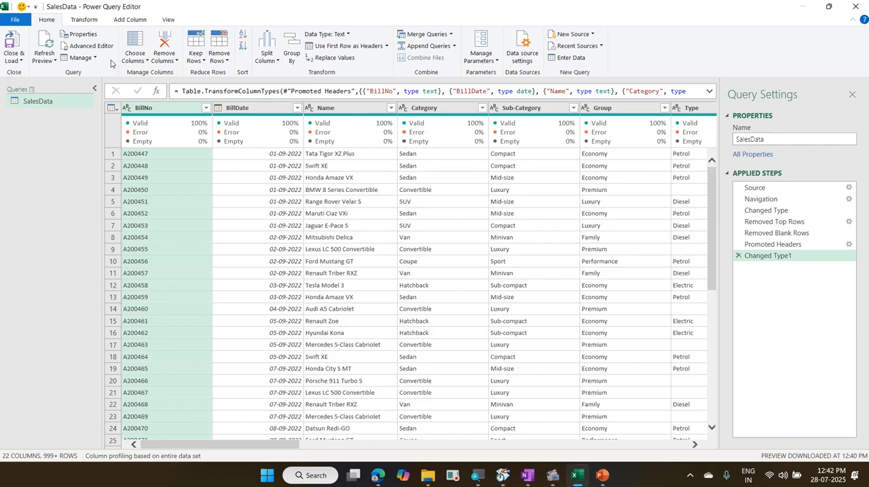
Step: Keep only the BillNo, BillDate, Name, Category, Sub-Category, Group, Type and Cost columns in the SalesData query
click(139, 45)
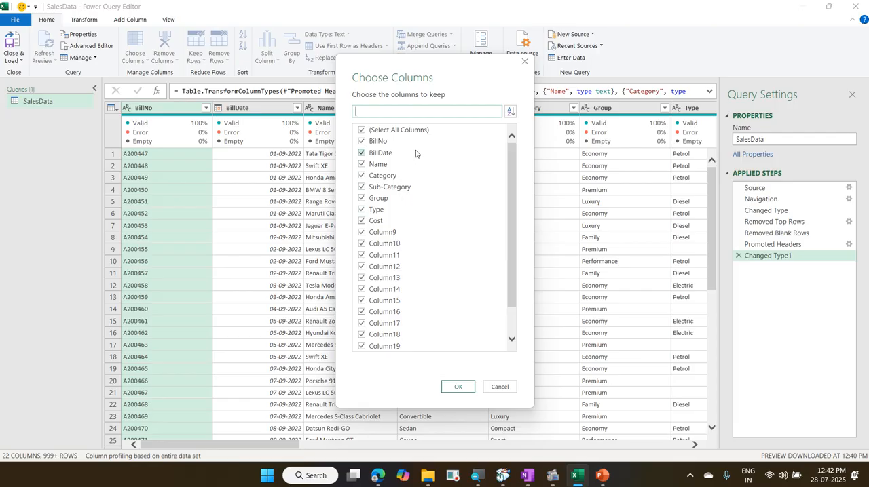
click(408, 130)
click(378, 141)
click(380, 154)
click(378, 165)
click(377, 176)
click(382, 187)
click(380, 198)
click(378, 210)
click(377, 223)
scroll(451, 225, down, 1)
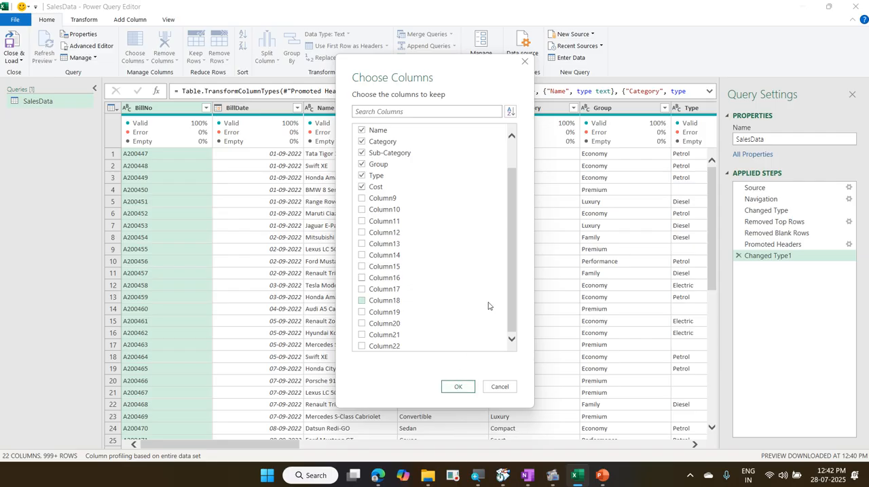
scroll(488, 306, up, 1)
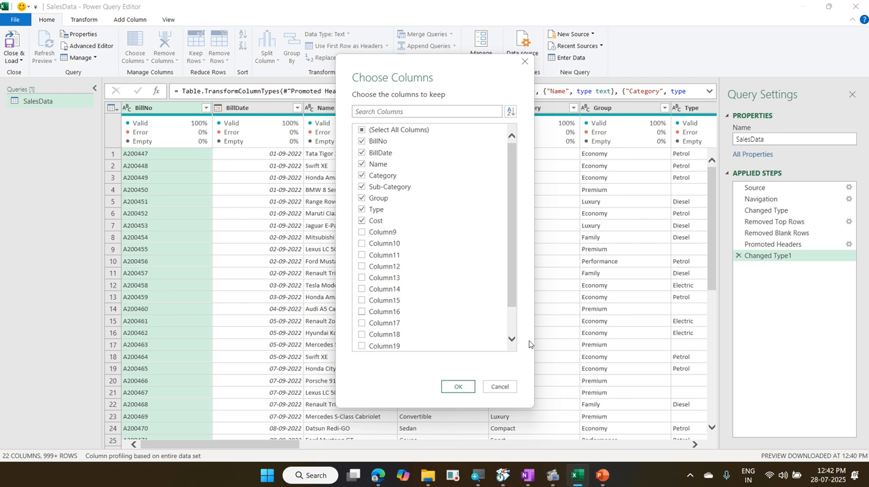
click(453, 387)
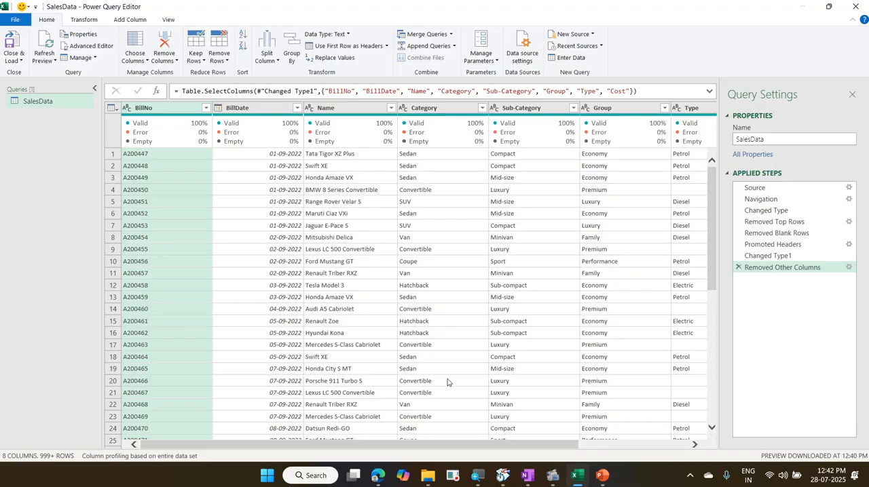
Step: Replace the null values in the Type column with Hybrid
drag(429, 448, 540, 448)
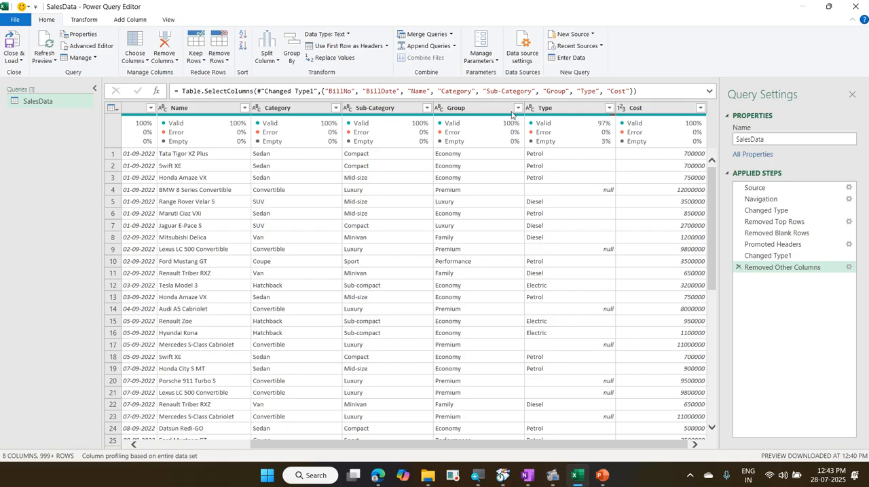
right_click(575, 111)
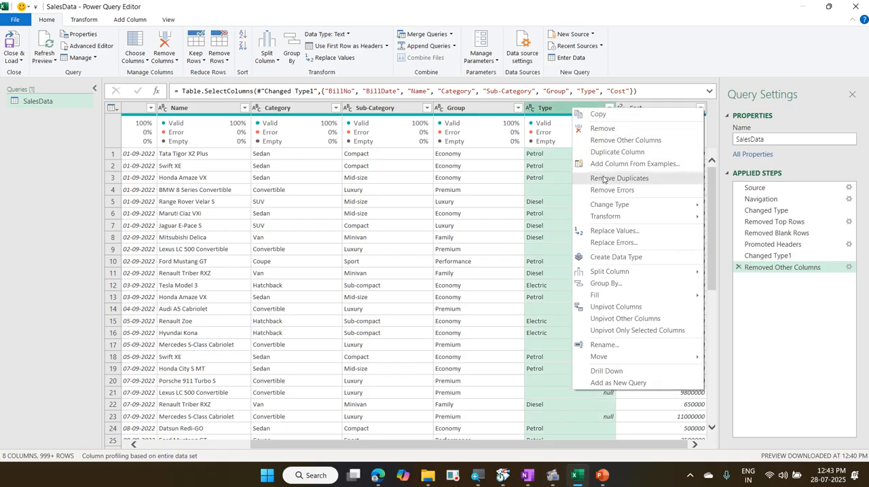
click(611, 231)
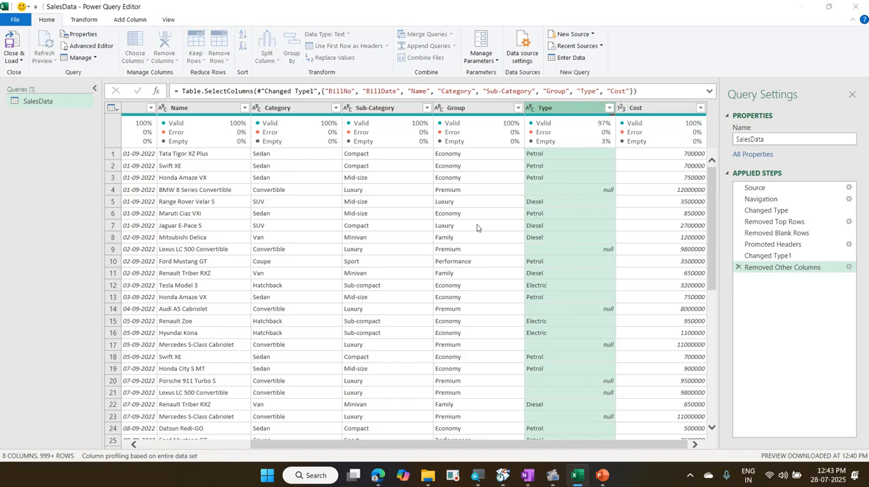
text(null)
key(Tab)
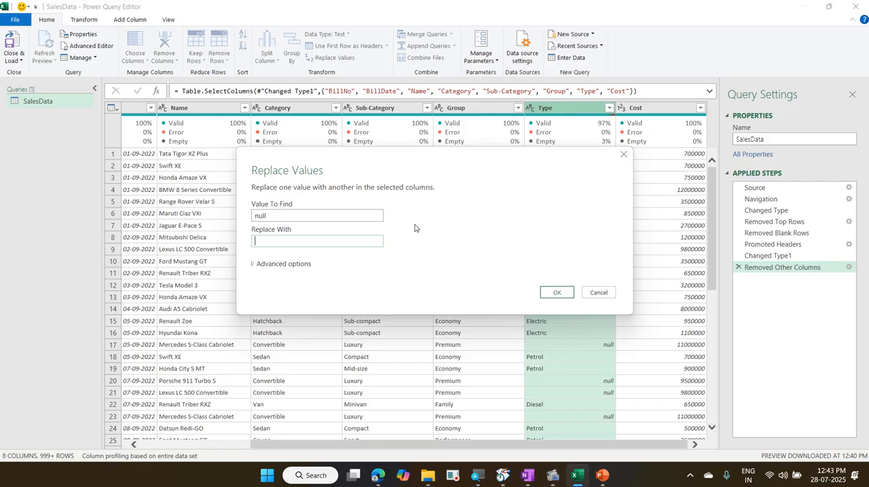
text(Hybrid)
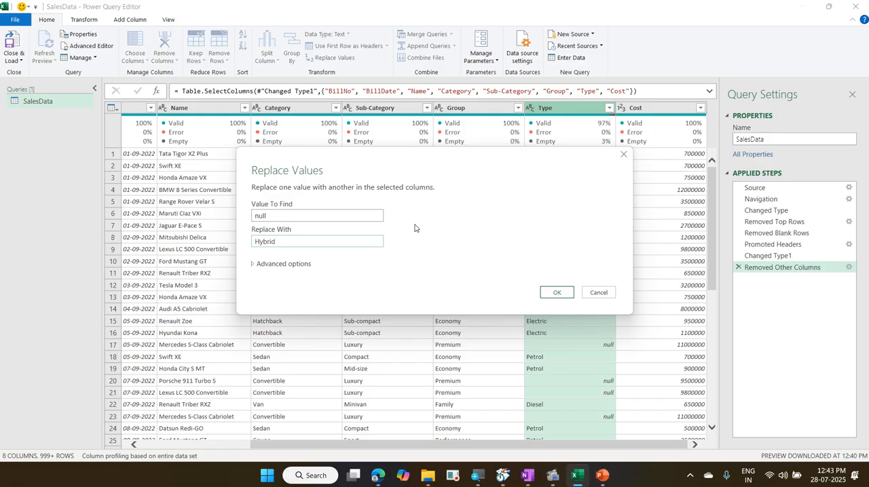
click(551, 292)
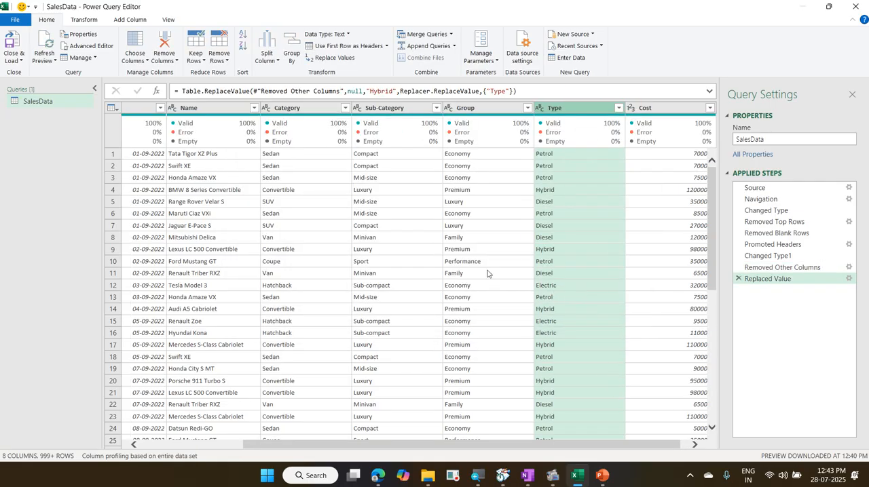
Step: Close the query editor and load SalesData as a connection only, adding the data to the Data Model
click(22, 61)
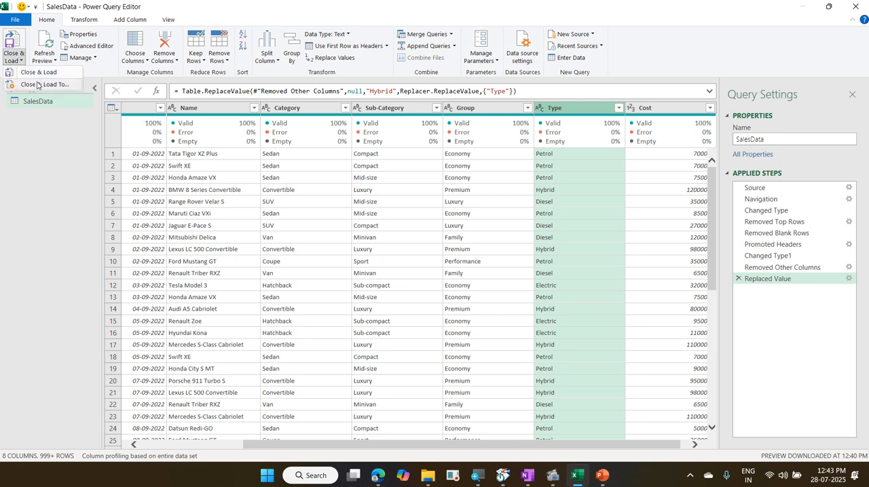
click(37, 84)
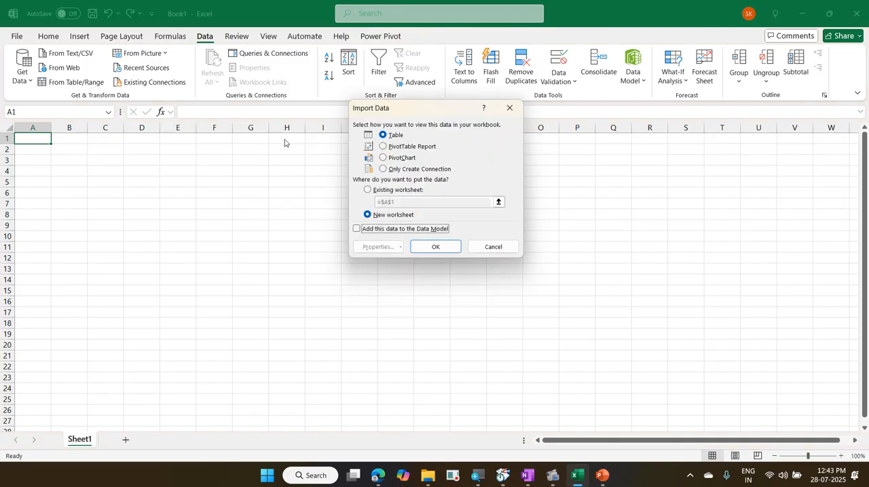
click(385, 170)
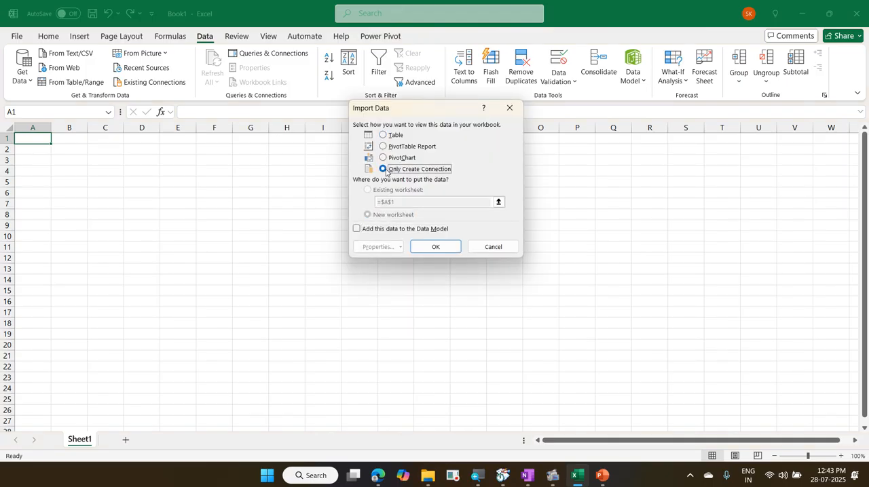
click(395, 229)
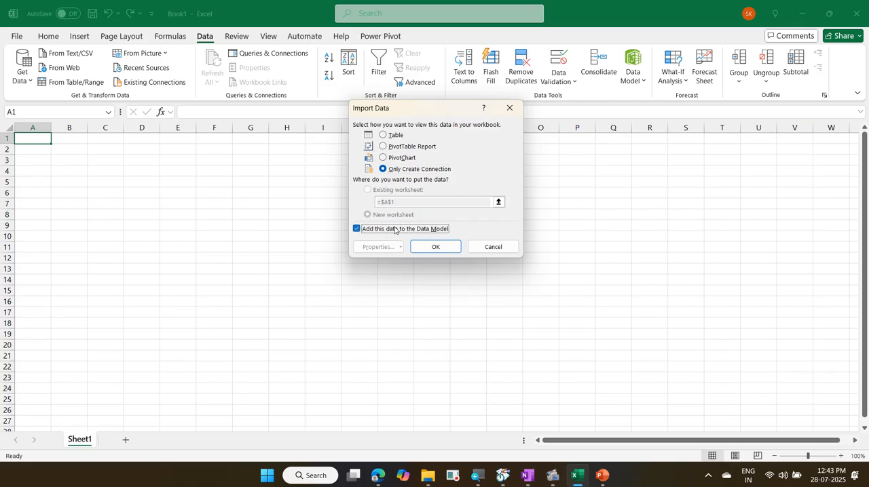
click(440, 250)
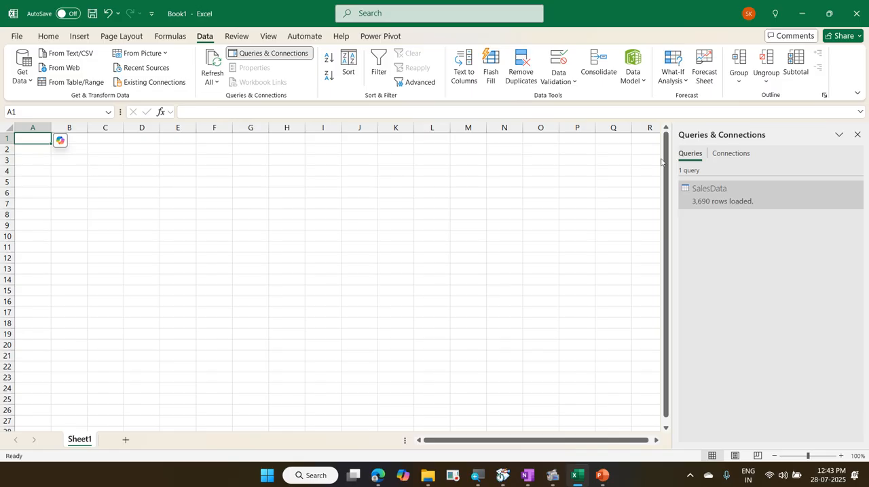
Step: Review the load settings of the SalesData query and reopen the query for editing in Power Query
right_click(697, 196)
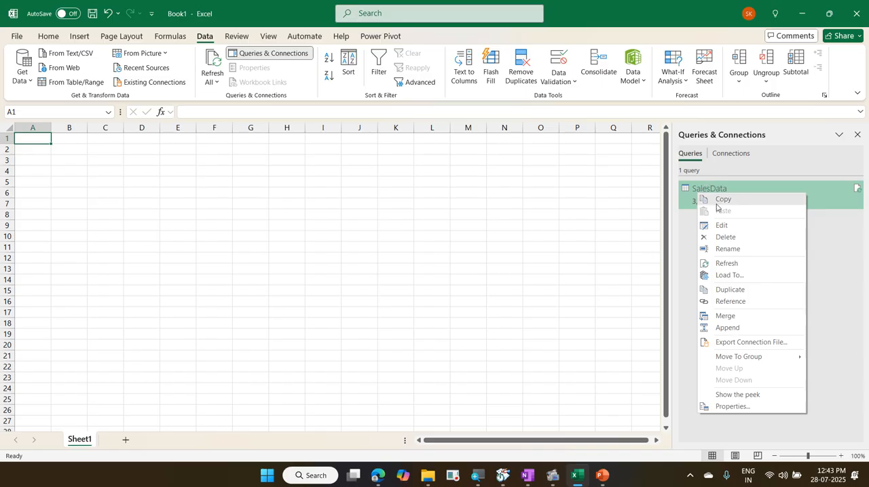
click(741, 276)
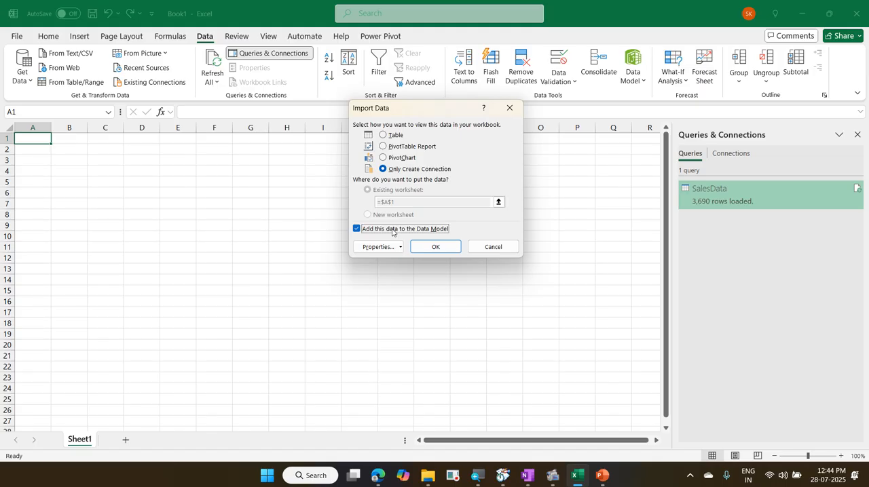
click(452, 248)
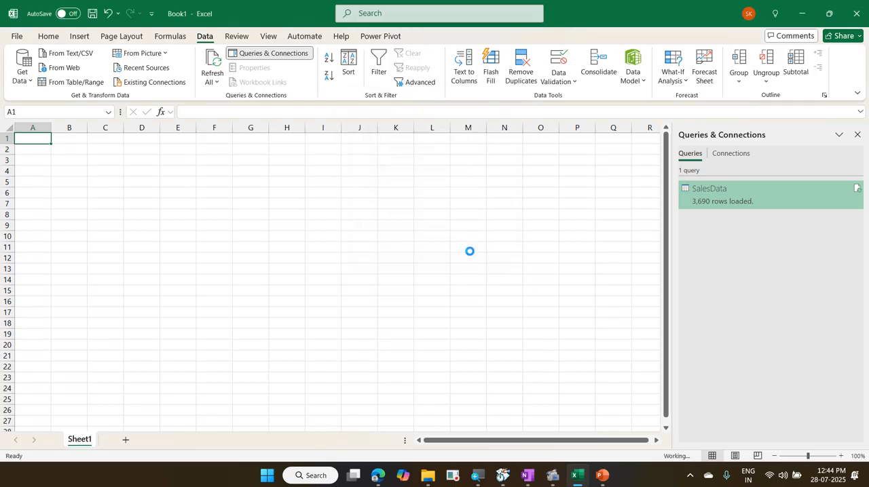
right_click(716, 201)
click(742, 229)
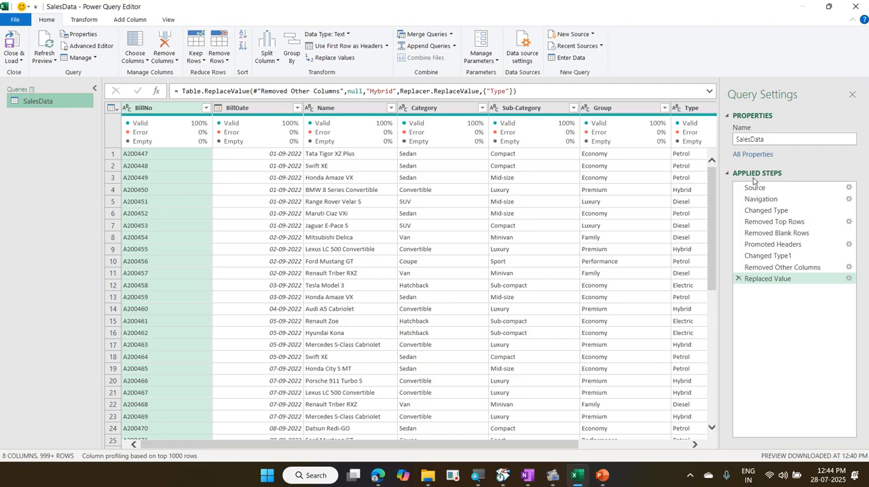
Step: Close the query editor and choose the CorporateTraining subfolder 2025-07-28 TVS Tires PowerQuery as the save location for the workbook
click(856, 6)
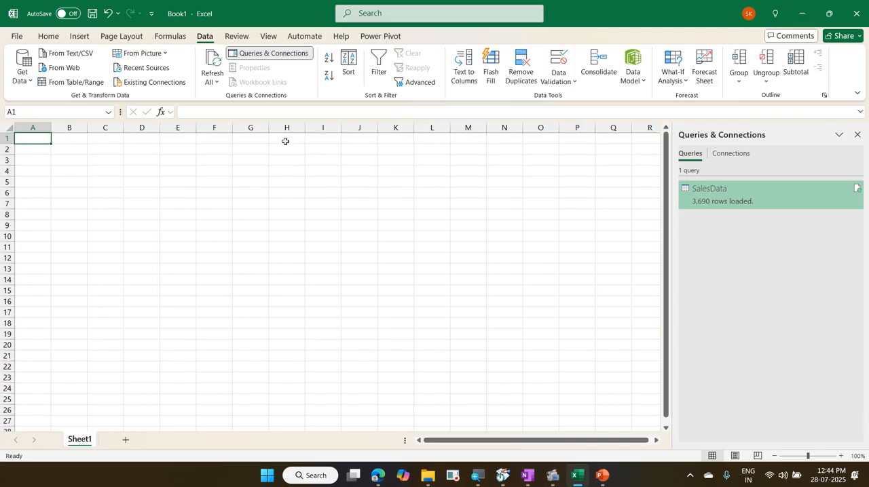
click(16, 36)
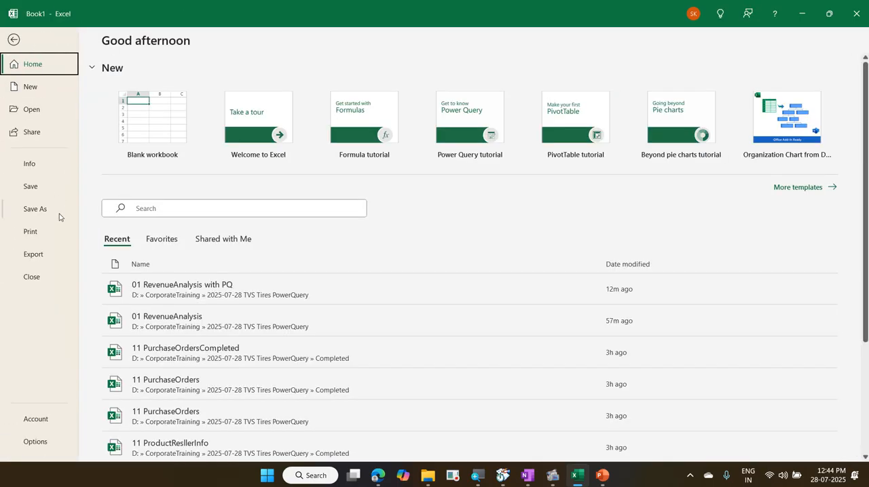
click(56, 213)
click(161, 271)
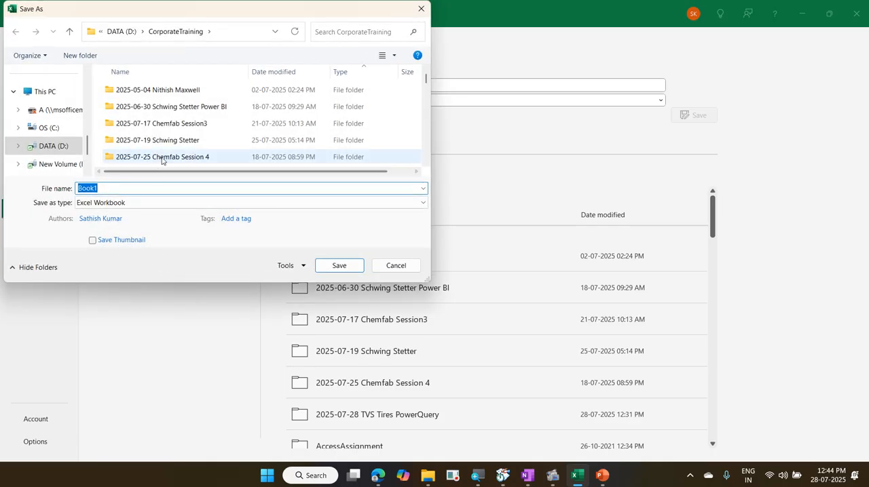
scroll(161, 160, down, 1)
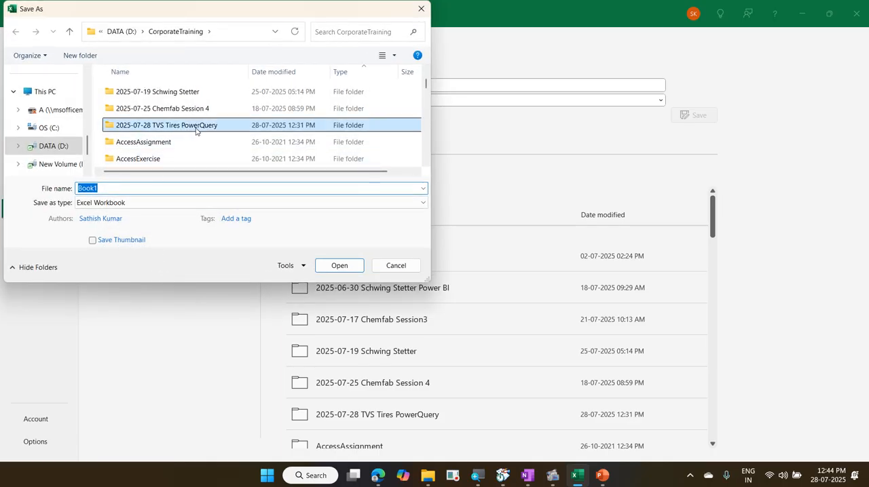
double_click(196, 132)
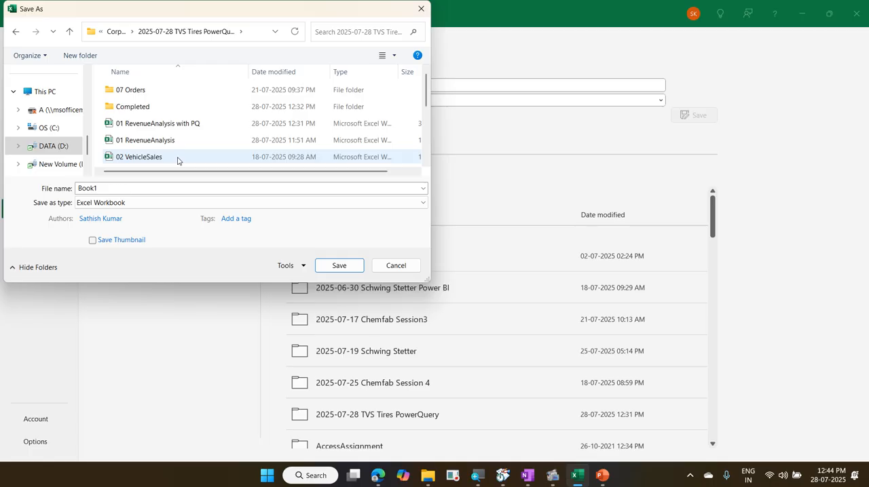
Step: Save the workbook under the file name 02 VehicleSales with PQ, based on the existing 02 VehicleSales name
click(178, 157)
click(161, 189)
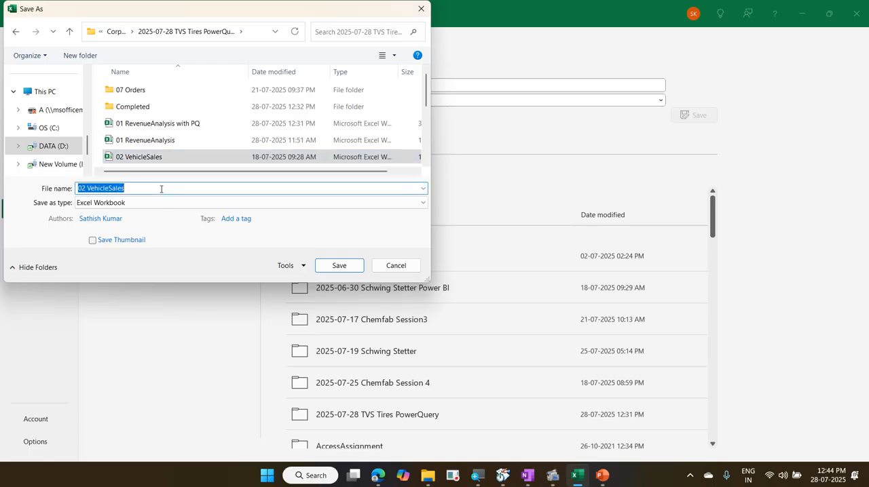
click(161, 188)
text(wi)
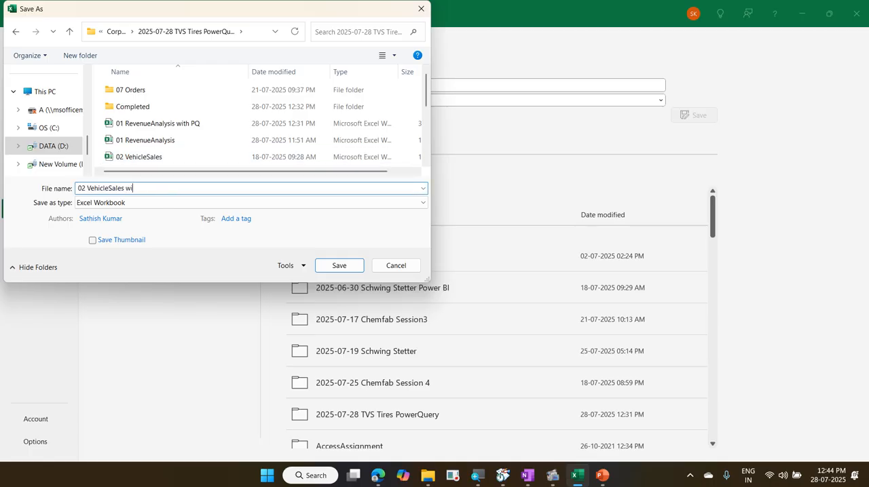
text(th PQ)
key(Return)
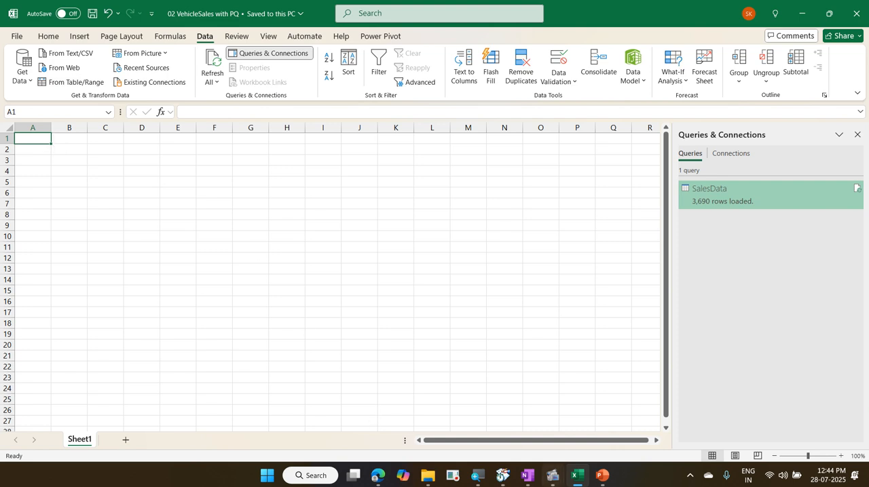
Step: Switch to the 02 VehicleSales presentation in PowerPoint and show the second slide of exercise instructions as a slide show
click(603, 475)
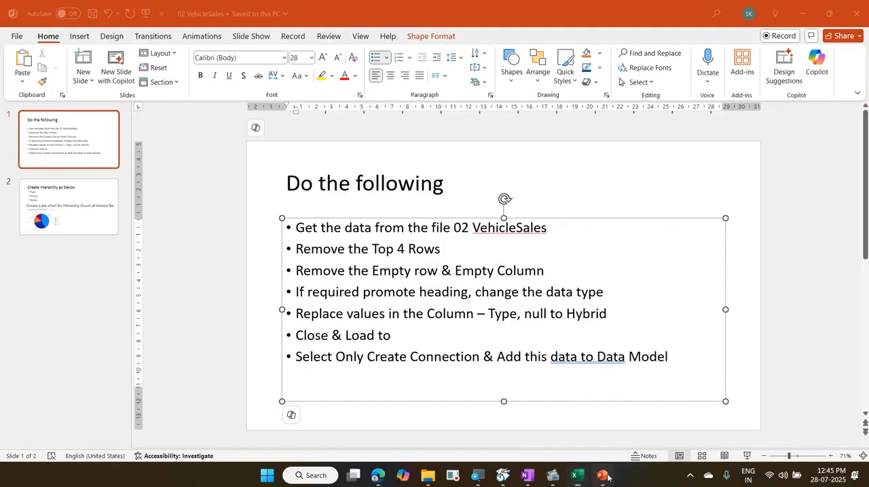
click(747, 456)
key(Right)
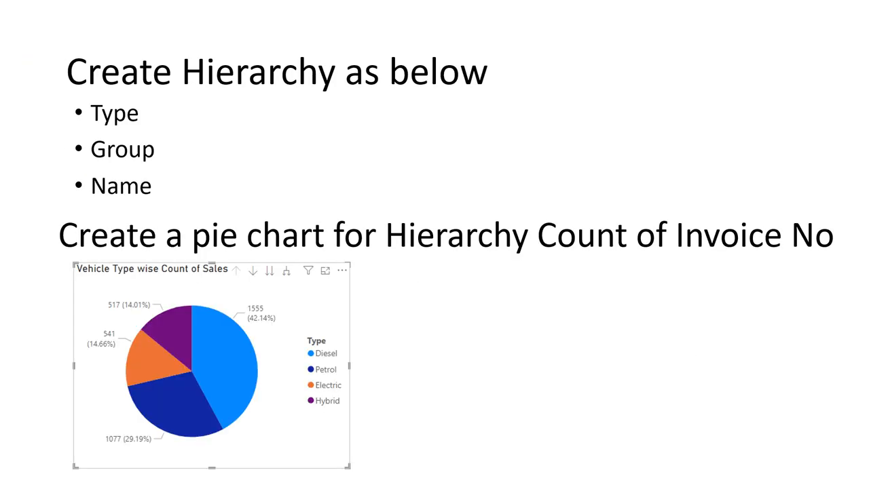
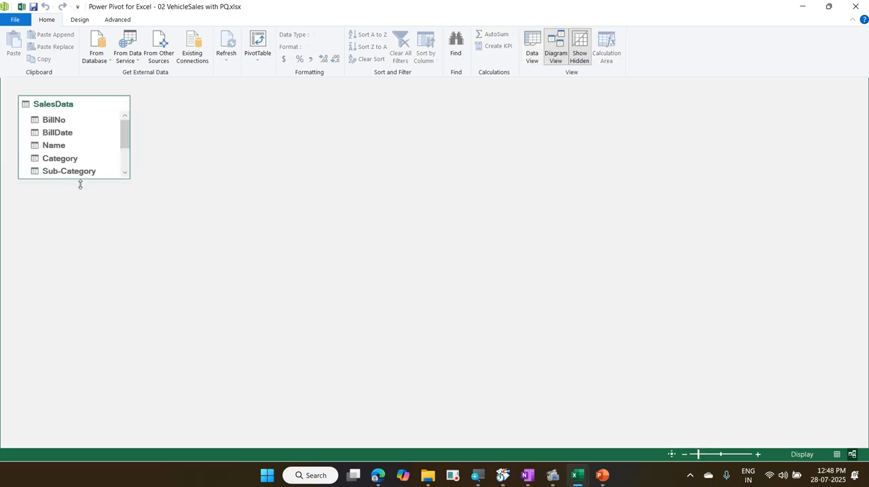
Step: Enlarge the SalesData table, create a hierarchy in it from Type, Group and Name in that order, and return to the workbook
drag(80, 184, 79, 333)
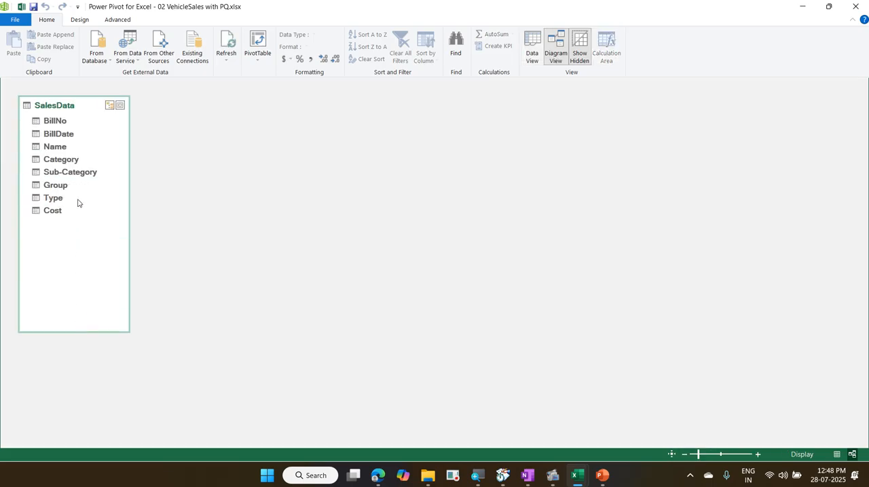
click(49, 199)
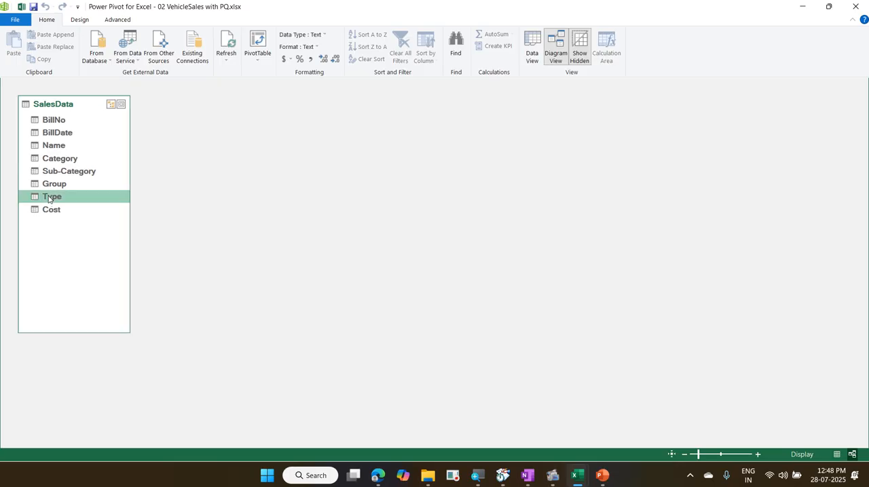
right_click(48, 199)
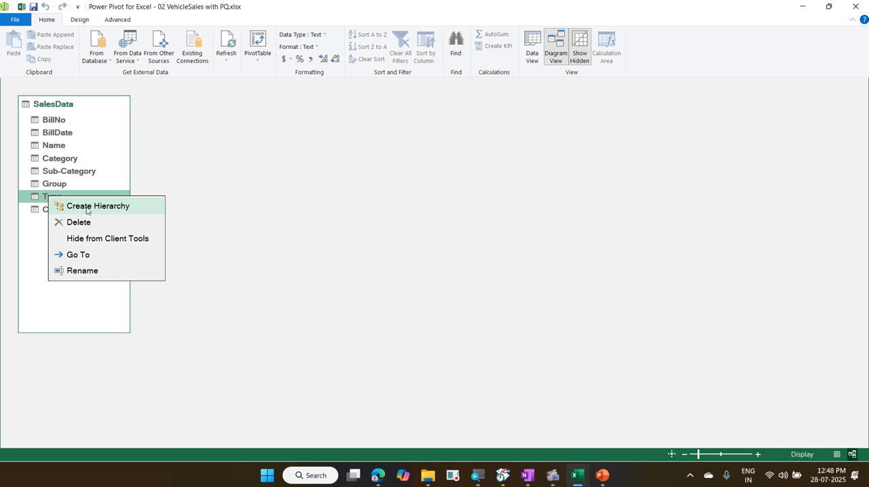
click(114, 215)
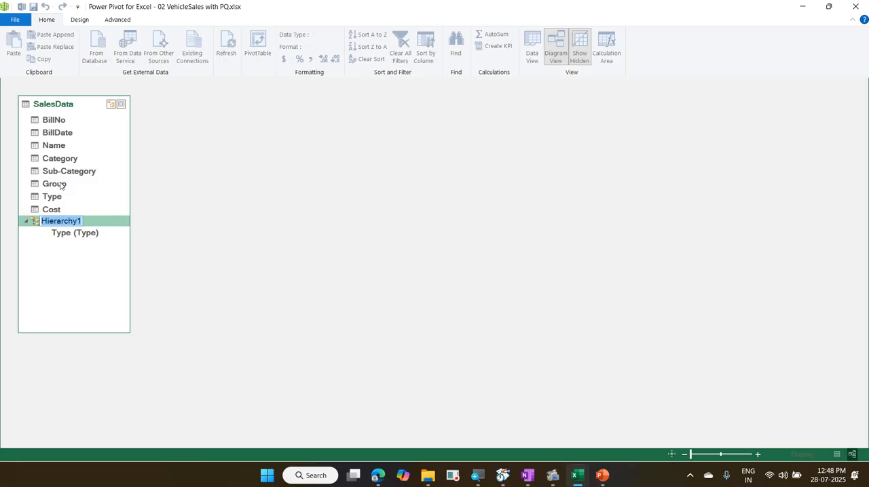
drag(60, 185, 62, 224)
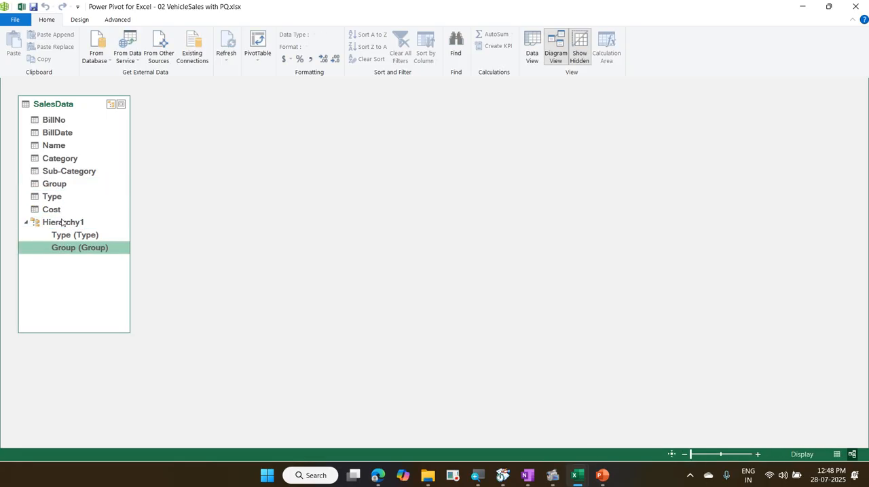
drag(55, 148, 65, 226)
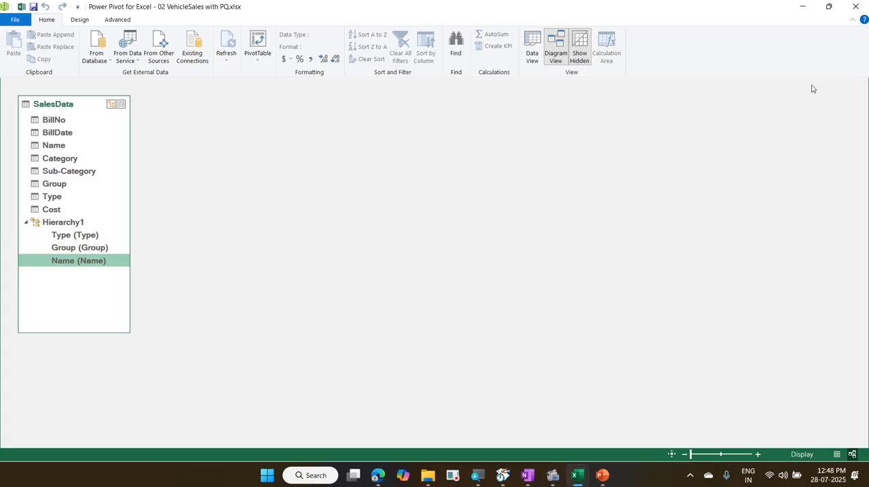
click(857, 8)
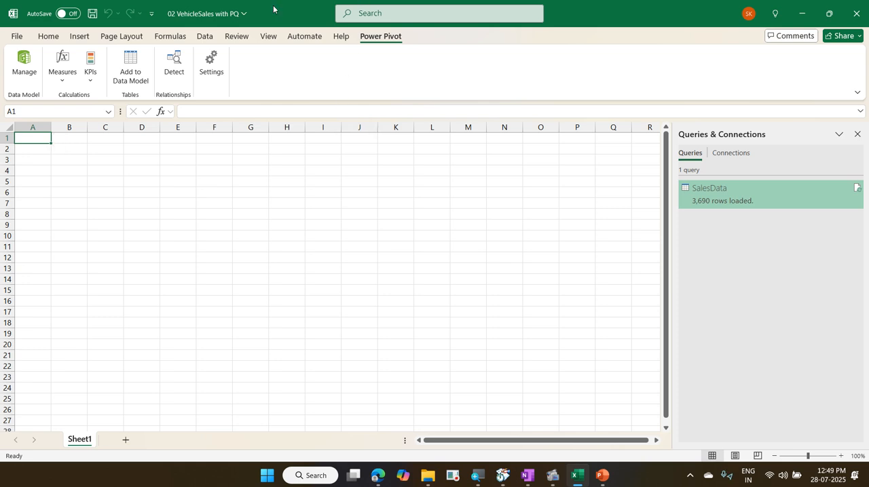
Step: Insert a PivotChart based on the workbook's Data Model on the existing worksheet at Sheet1 cell A1
click(77, 37)
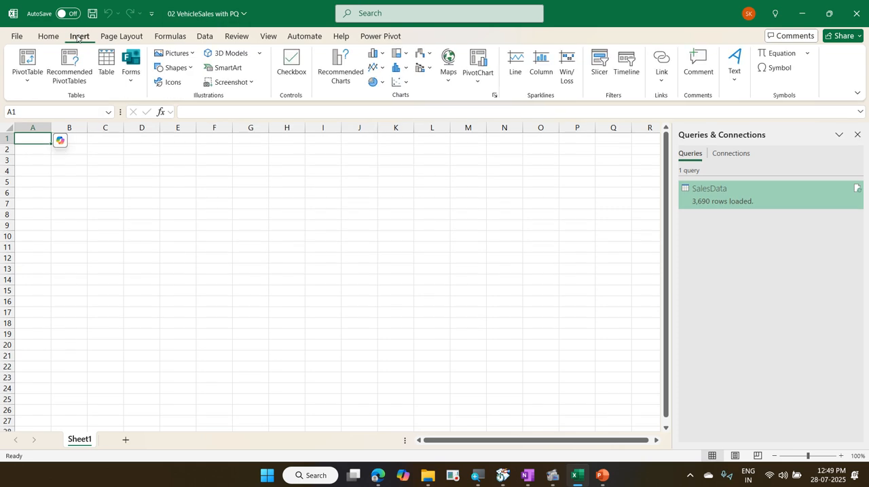
click(478, 82)
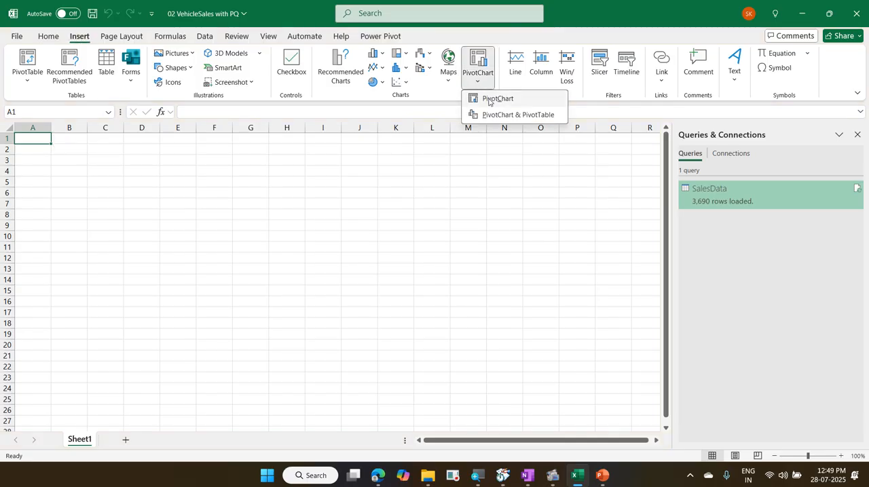
click(489, 100)
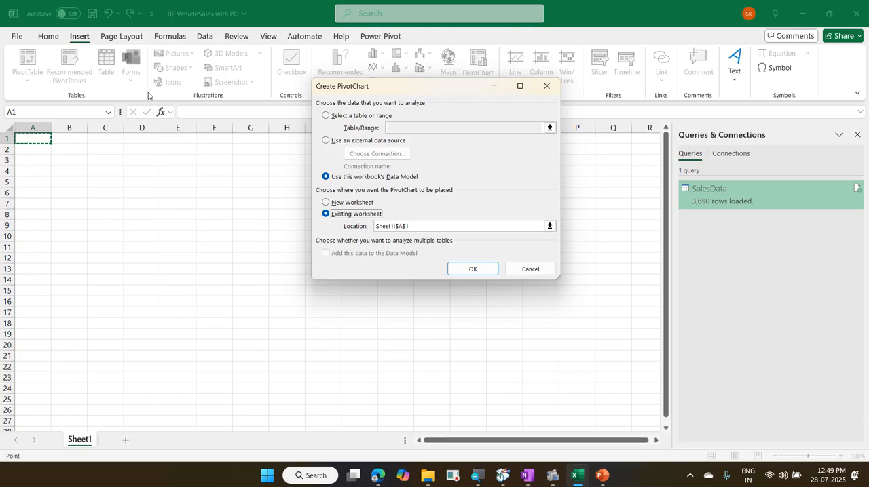
click(474, 269)
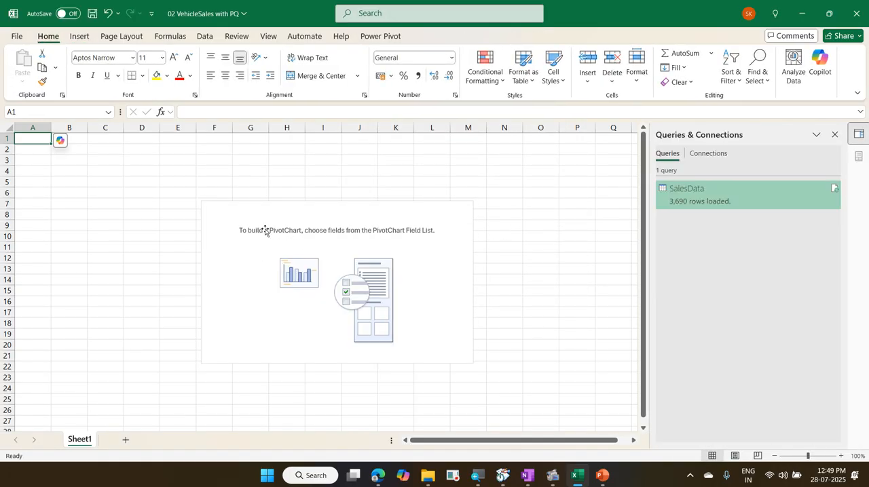
Step: Build the PivotChart with Hierarchy1 as the axis categories and the count of BillNo as its values
click(234, 222)
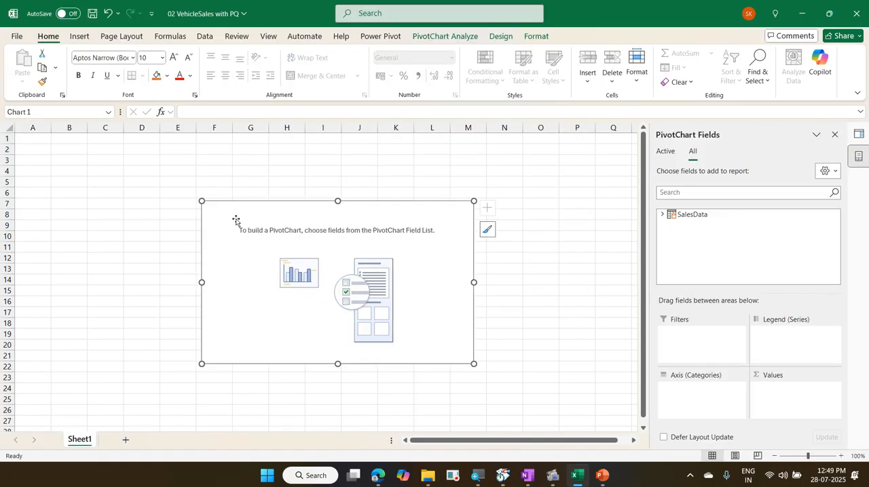
click(662, 215)
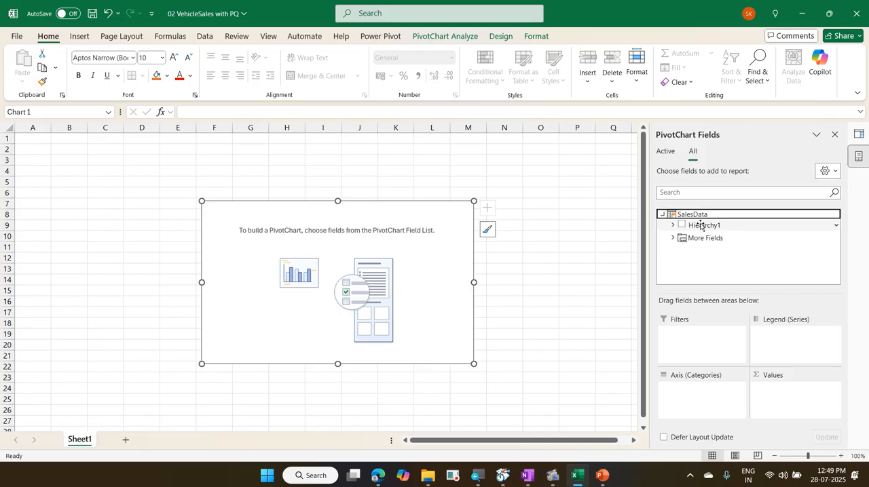
drag(715, 227, 702, 386)
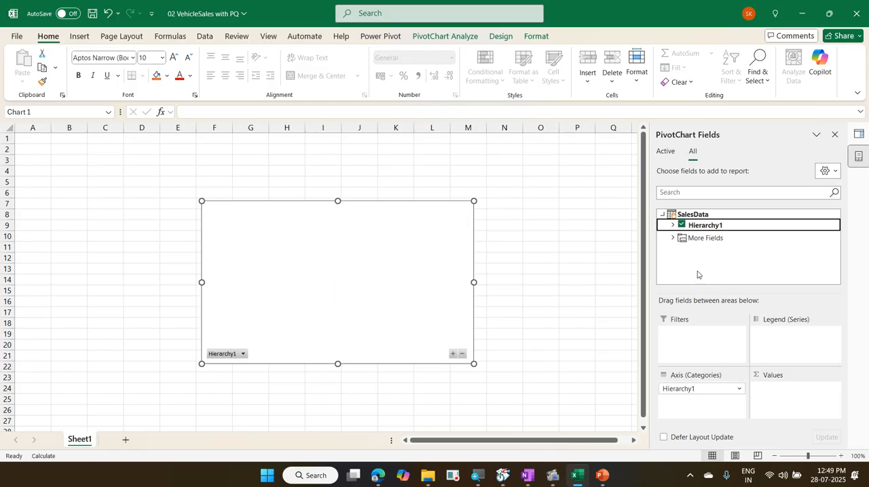
click(674, 238)
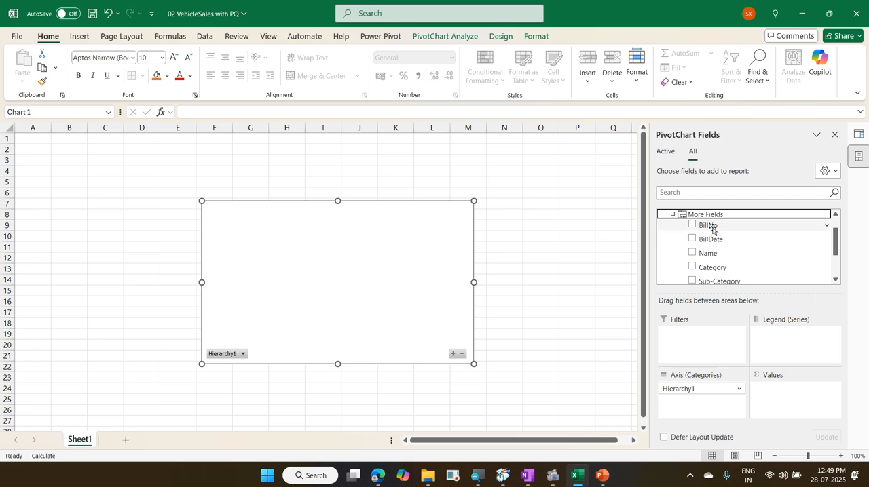
drag(711, 226, 783, 394)
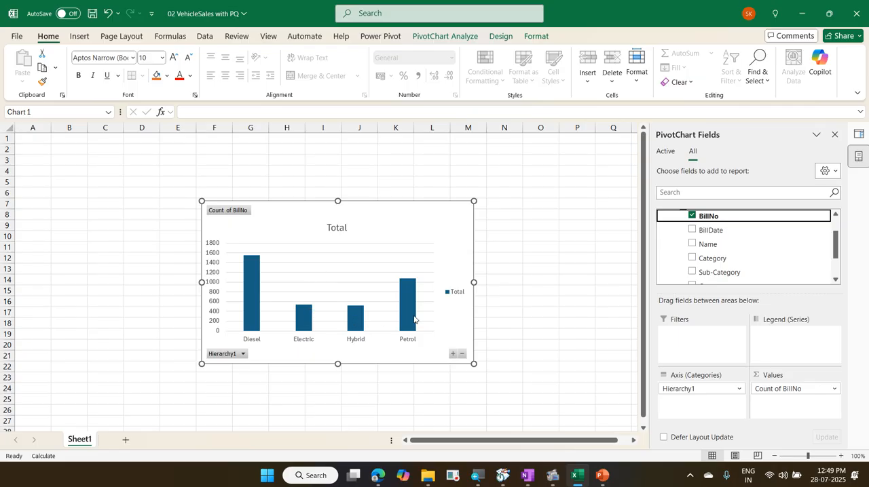
Step: Drill down in the column chart from Diesel to Family to the vehicle names, and drill back up to the Type level
double_click(254, 293)
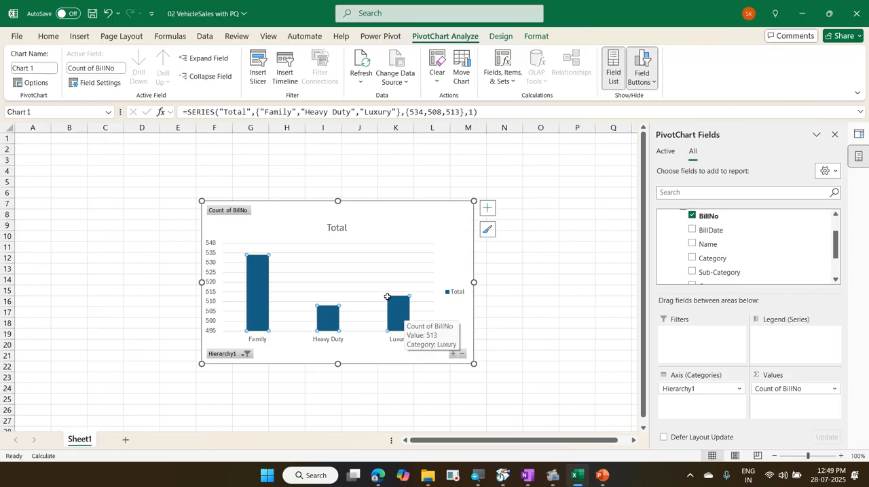
double_click(254, 283)
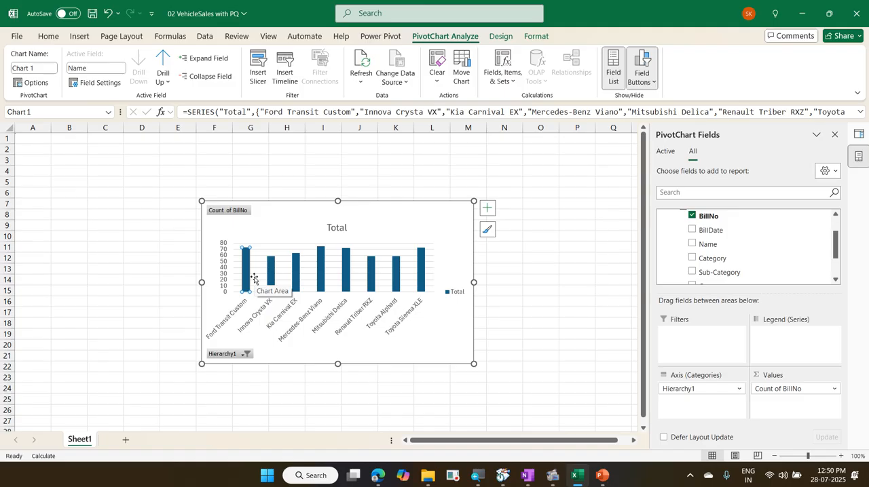
click(167, 58)
click(167, 58)
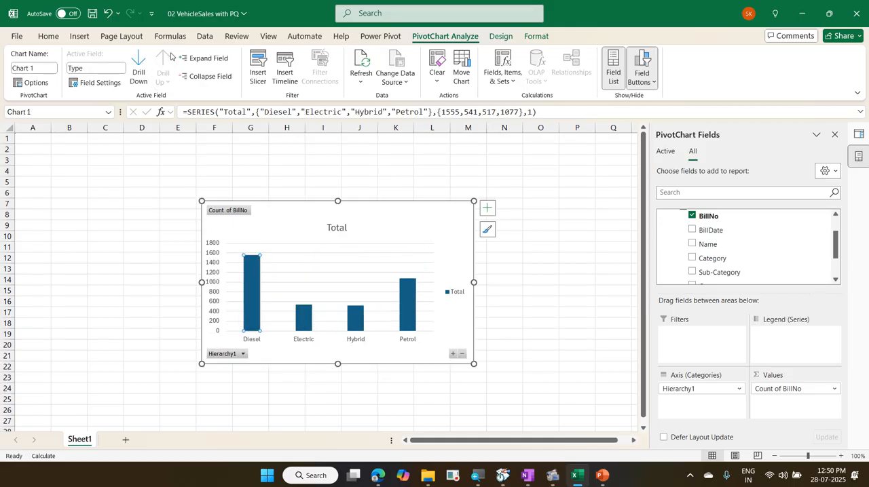
Step: Change the PivotChart's type from column to Pie
click(502, 36)
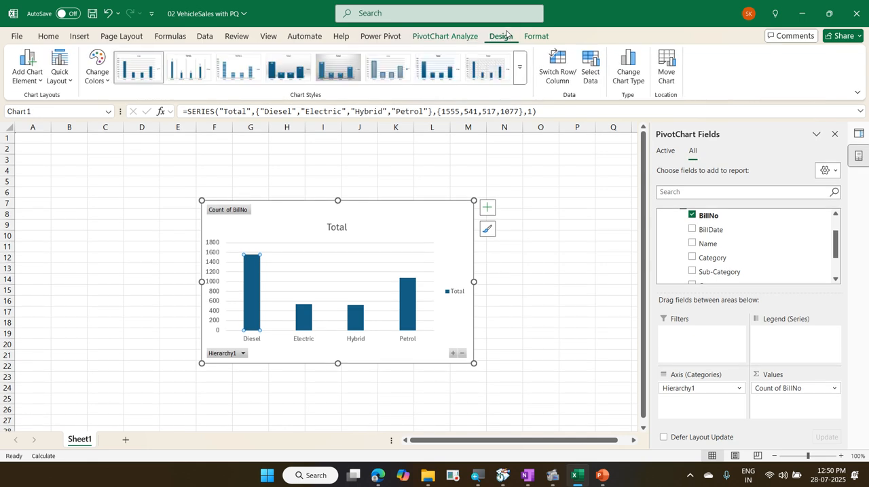
click(621, 81)
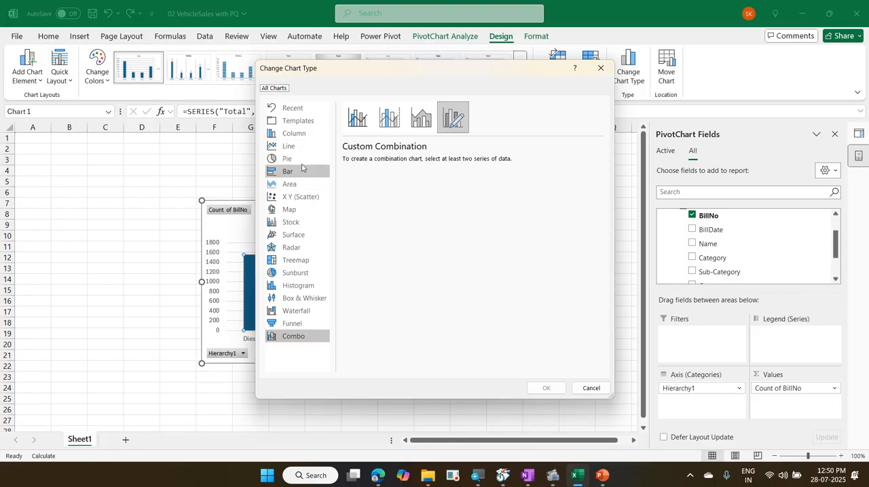
click(305, 160)
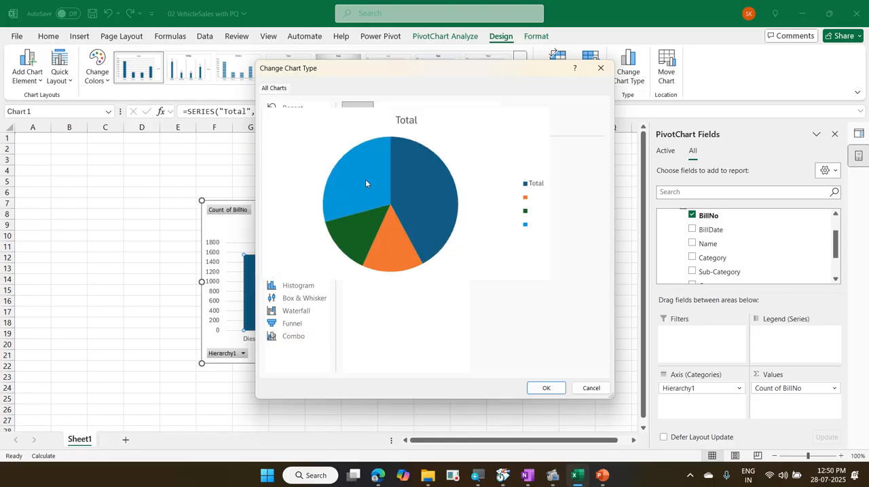
click(547, 388)
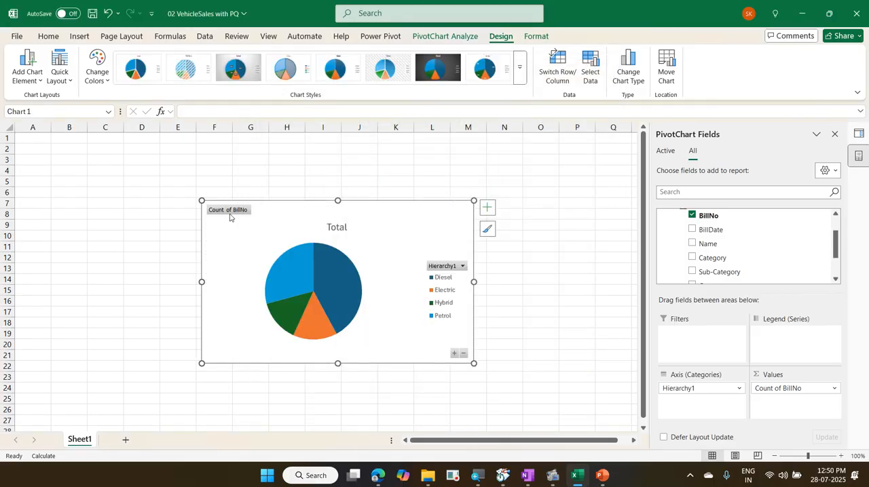
Step: Enlarge the pie chart so it spans about columns C to M and rows 3 to 21, and add data labels to it
drag(202, 200, 83, 152)
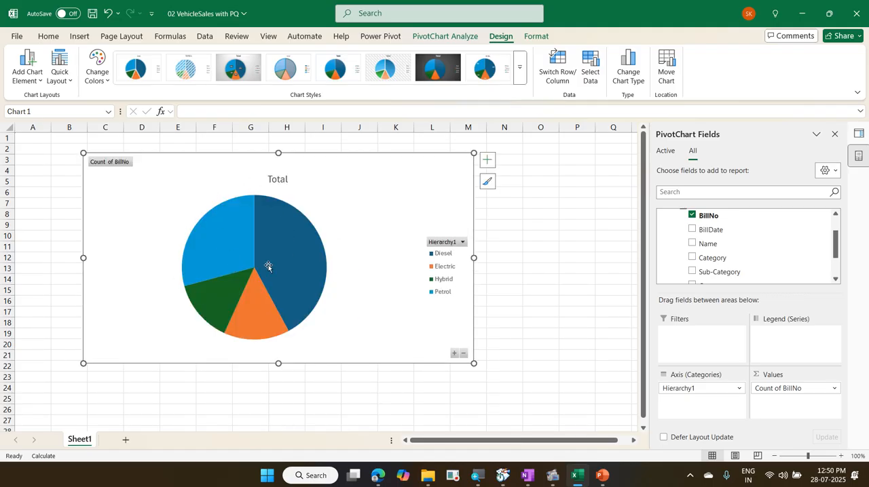
click(487, 161)
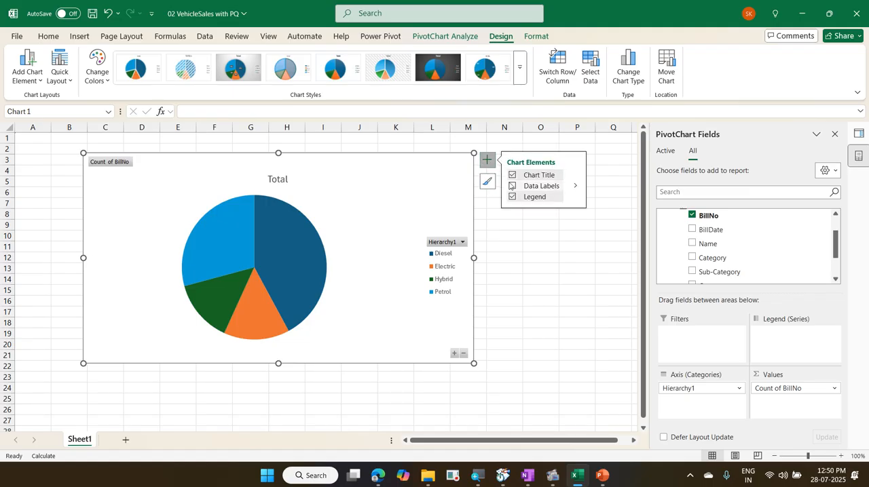
click(512, 186)
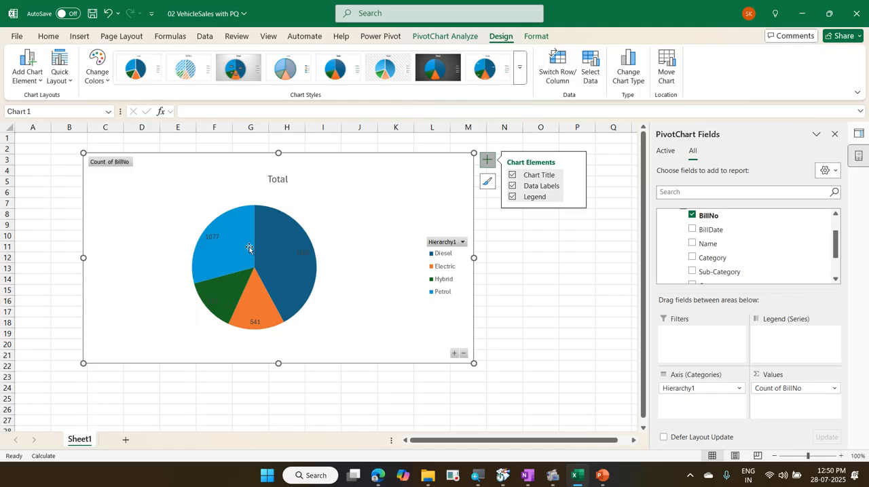
mouse_move(224, 245)
mouse_move(313, 272)
Step: Configure the pie chart's data labels to show value and percentage without the category name, positioned at Outside End
click(61, 85)
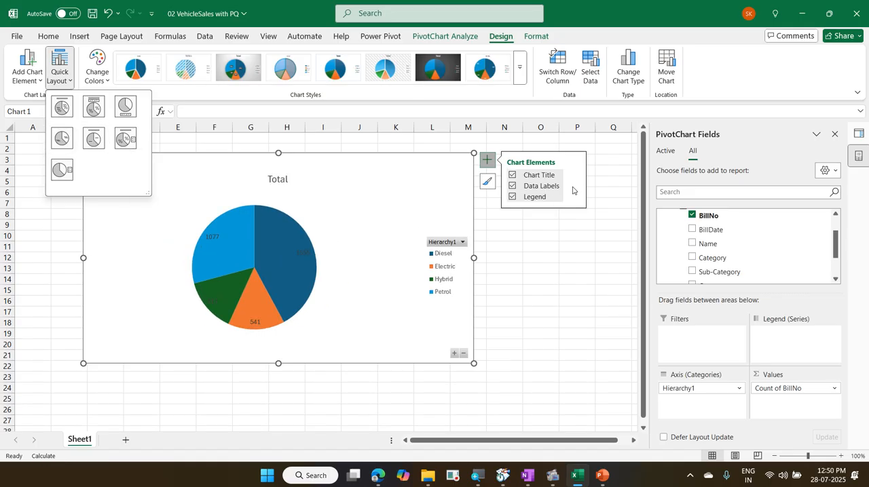
click(574, 188)
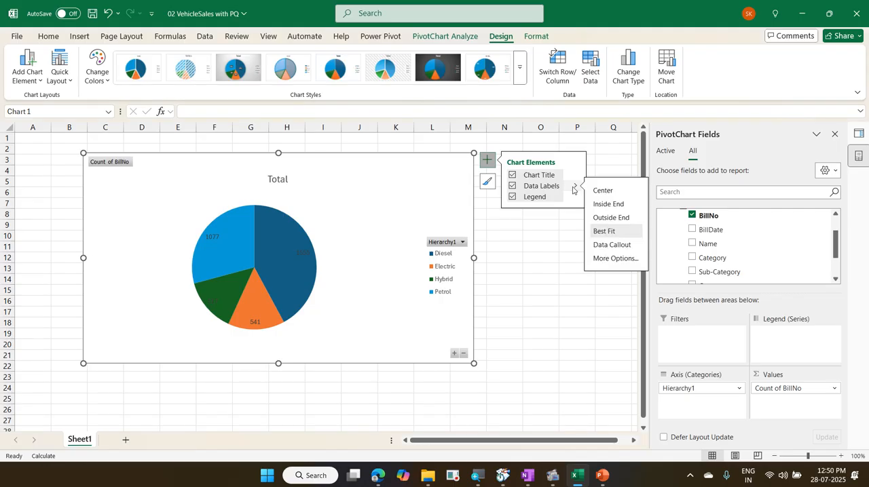
click(628, 261)
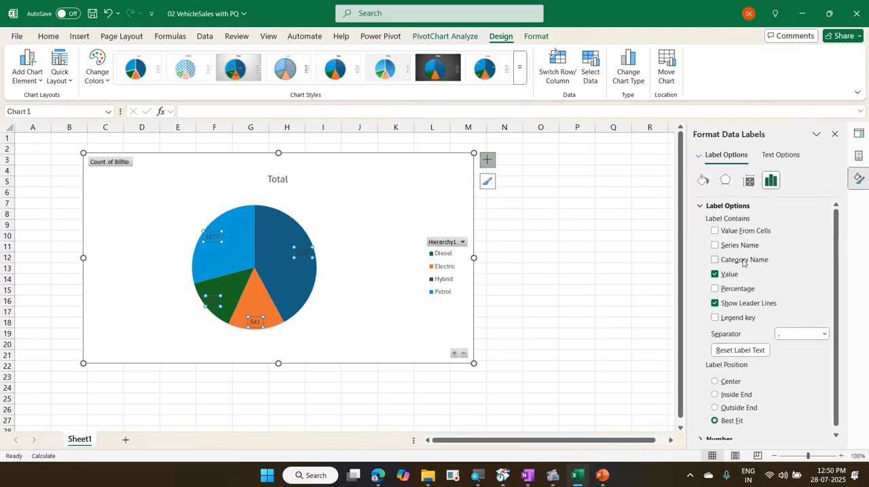
click(715, 289)
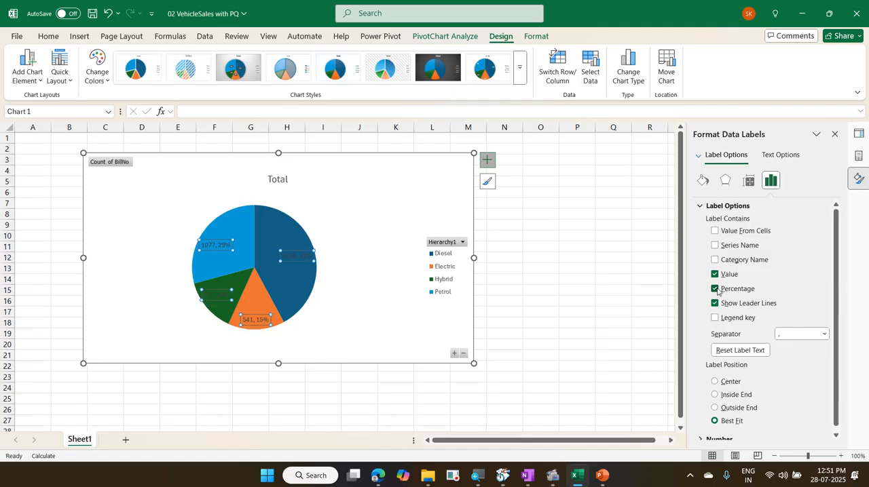
click(715, 260)
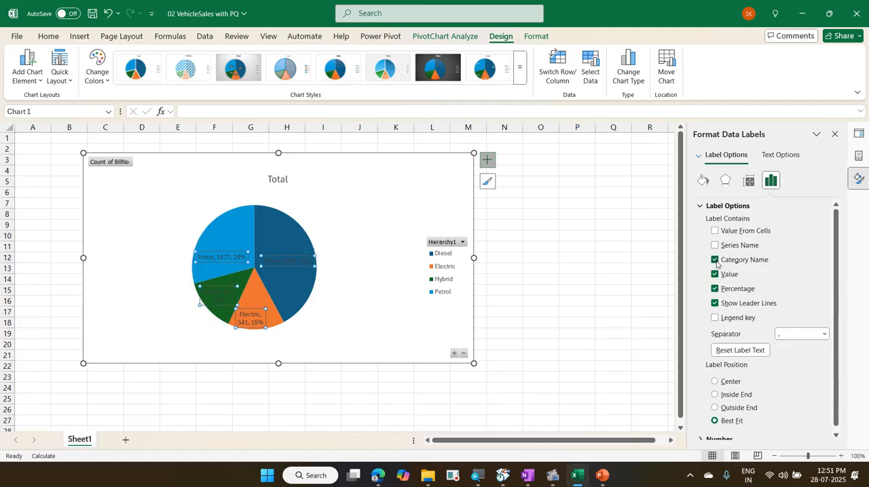
click(715, 260)
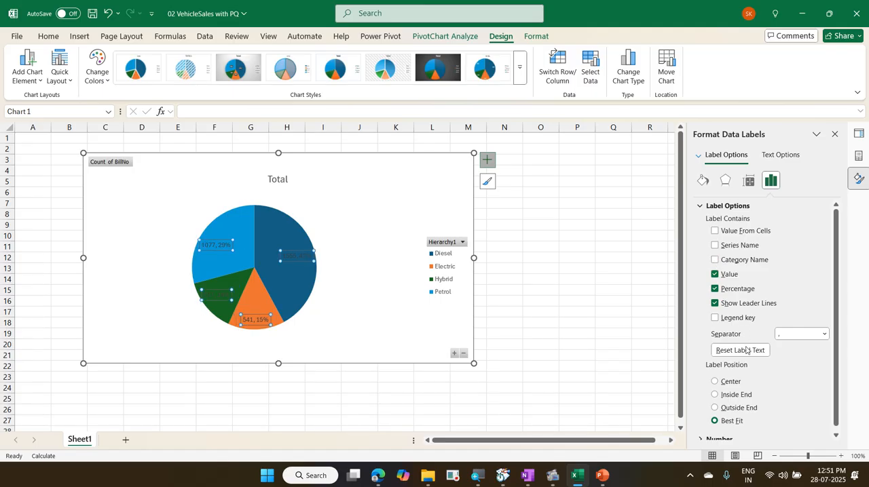
click(757, 409)
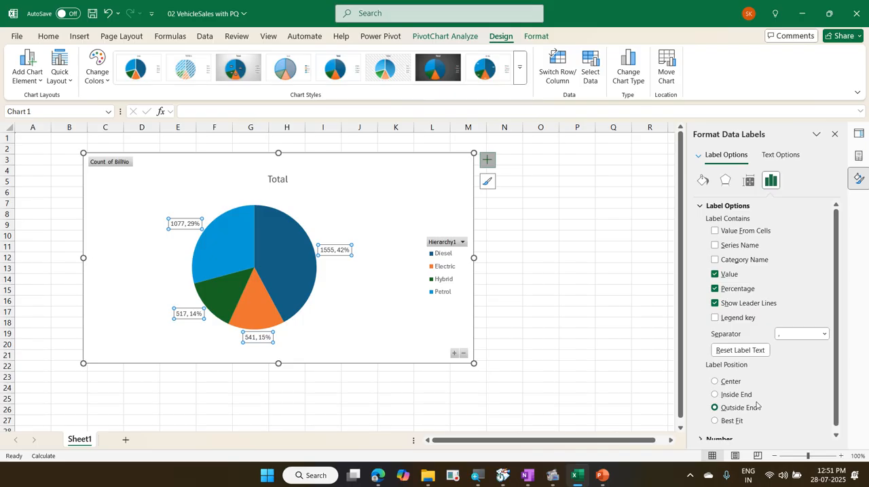
click(338, 176)
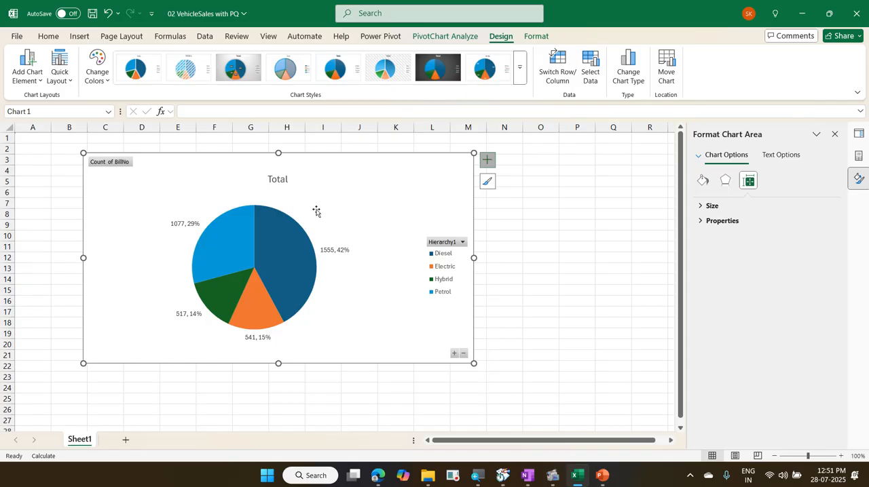
Step: Drill down in the pie chart from the Diesel slice to its groups and from Family to the vehicle names
click(299, 246)
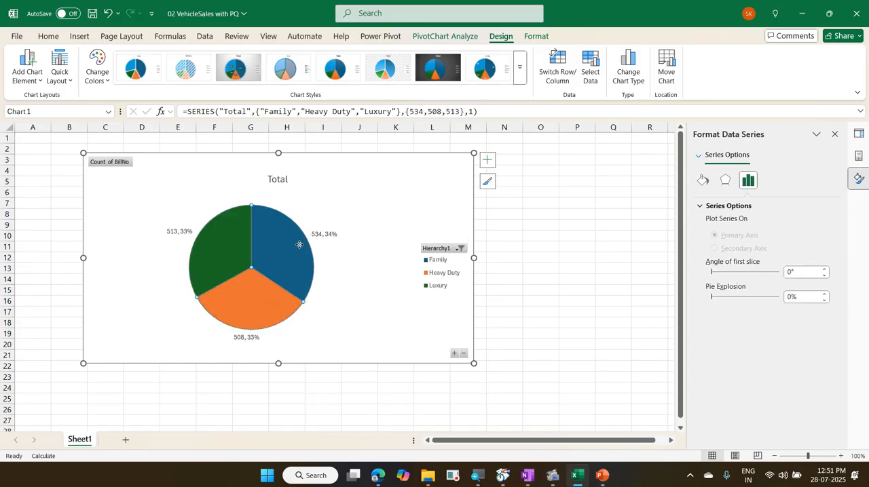
double_click(299, 245)
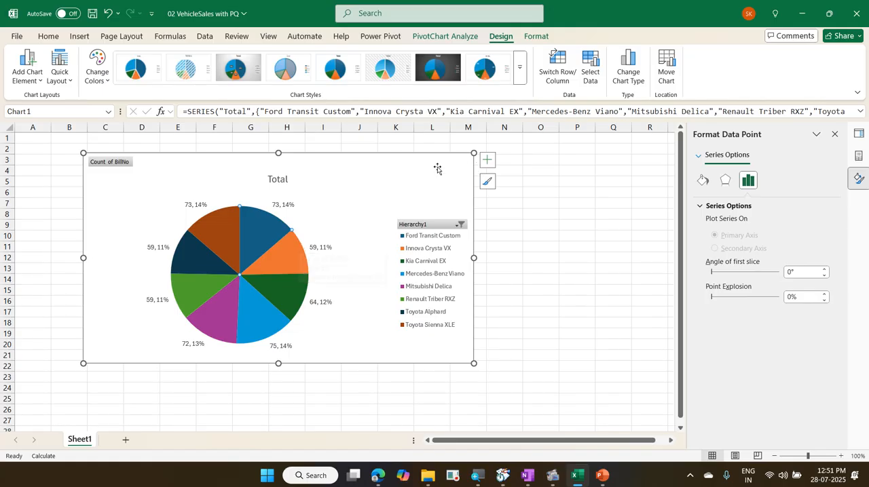
Step: Drill the pie chart back up to the Type level, and save and close the VehicleSales workbook
click(470, 37)
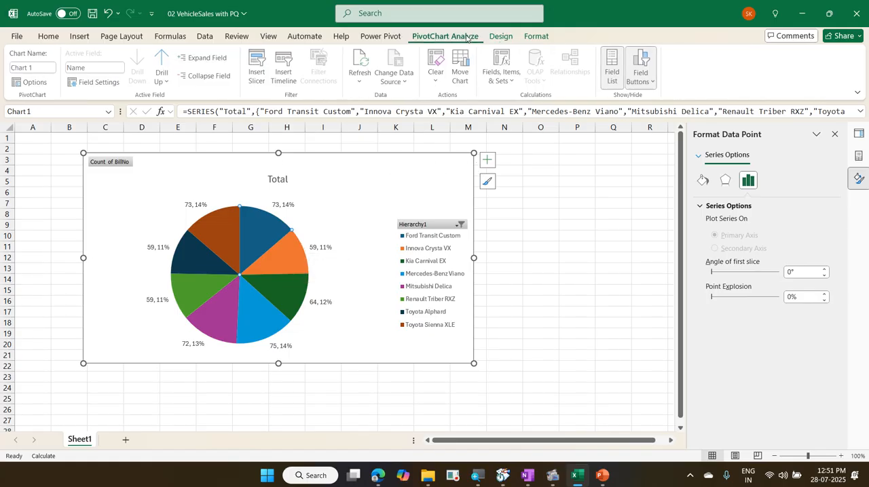
click(169, 60)
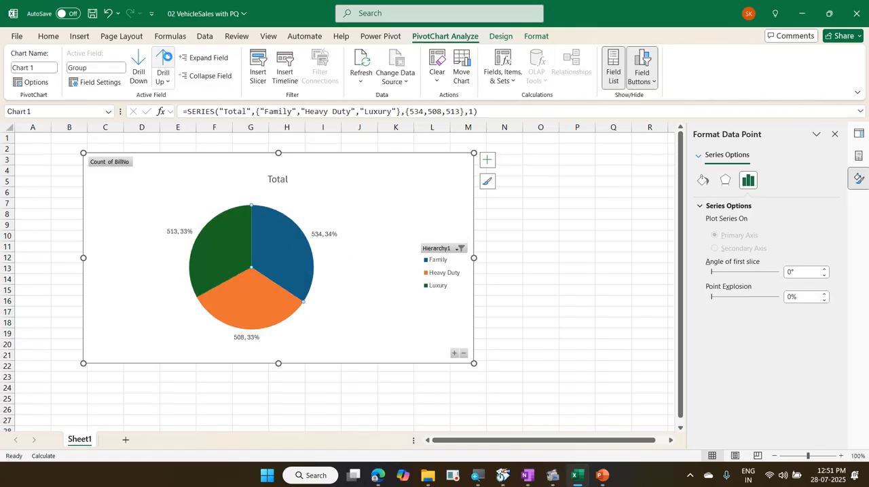
click(169, 61)
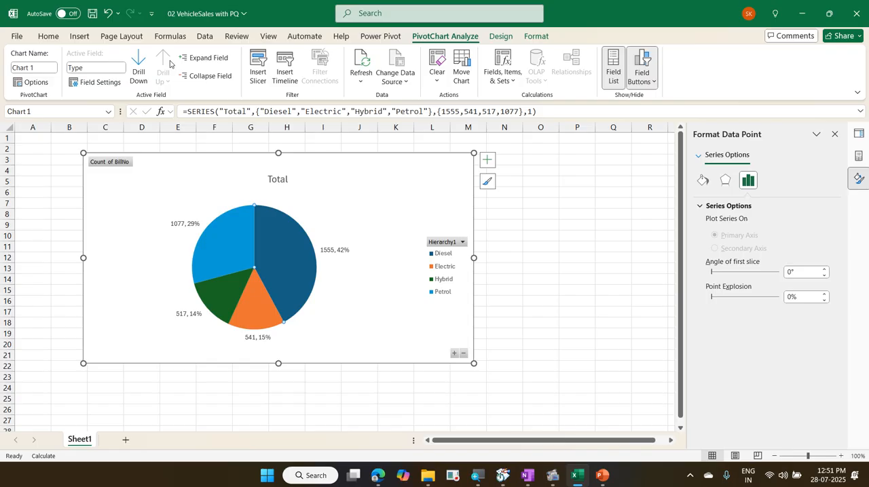
key(ctrl+s)
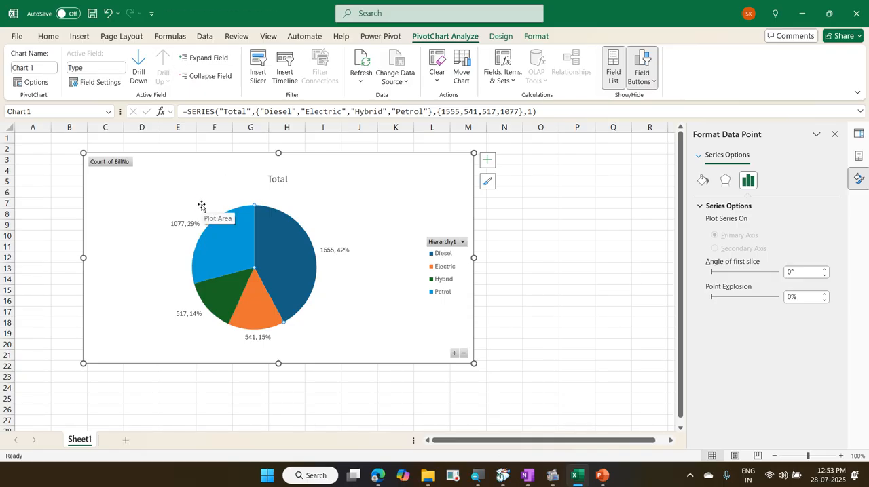
key(ctrl+w)
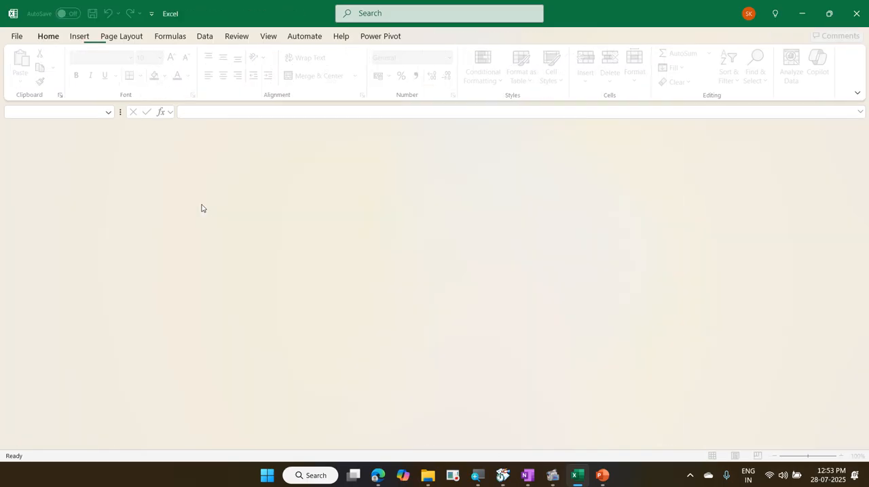
Step: Open 03 MachineFeedData from the 2025-07-28 TVS Tires PowerQuery folder and hide the in-sheet Copilot prompt until the document is reopened
click(801, 14)
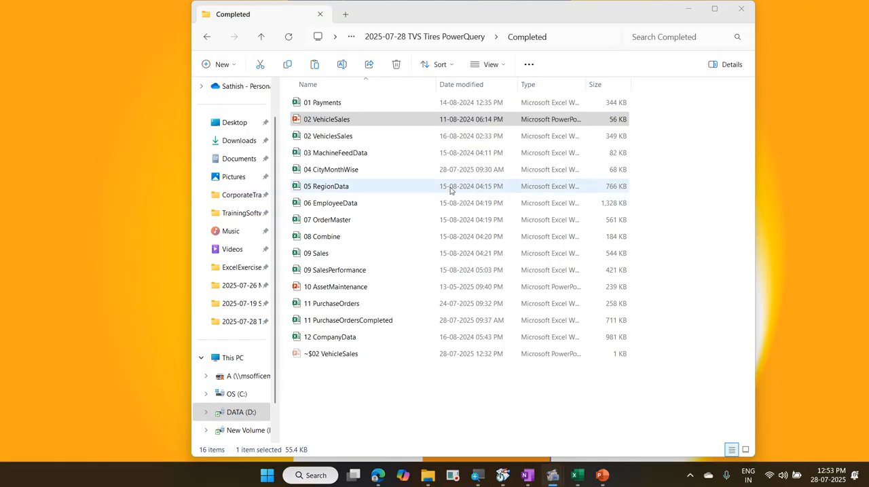
click(429, 38)
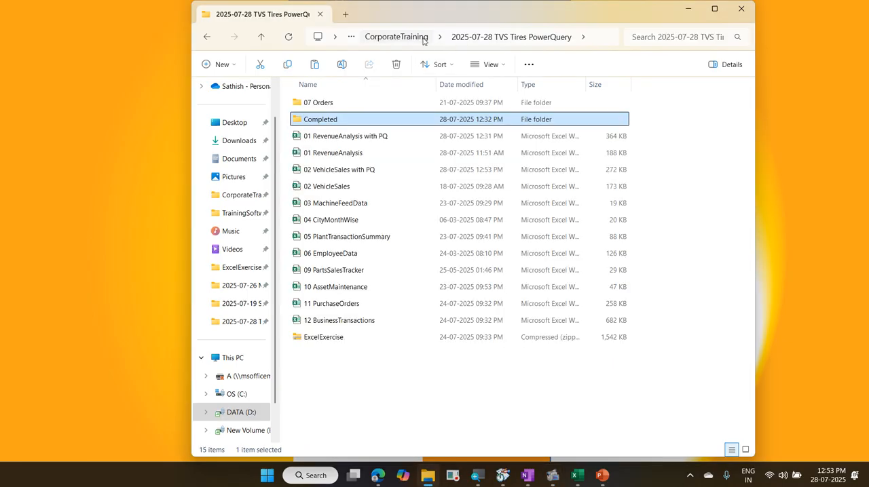
click(366, 203)
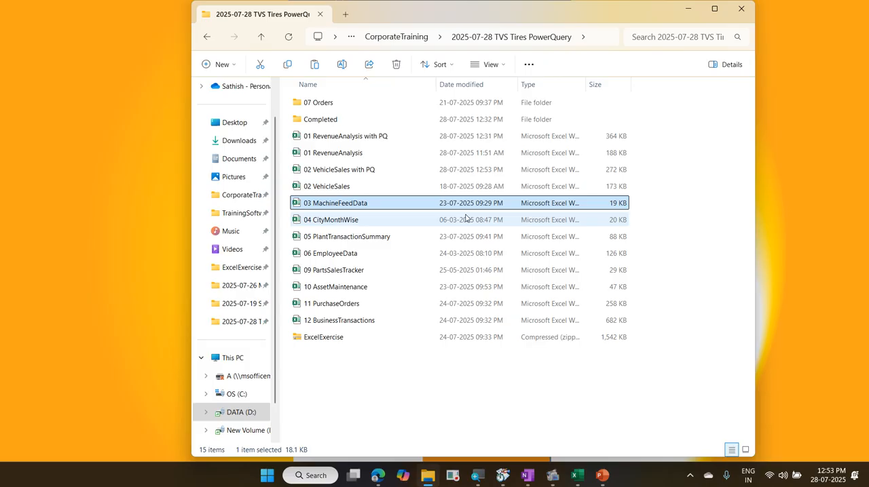
key(Return)
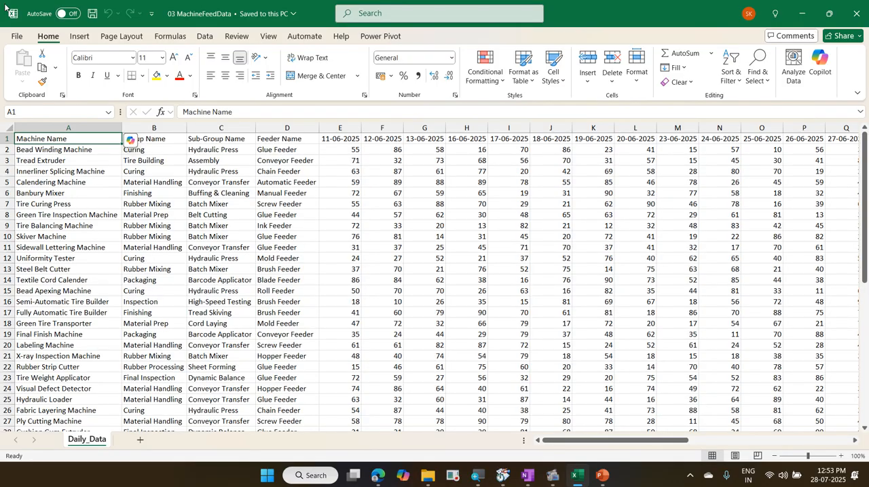
click(134, 141)
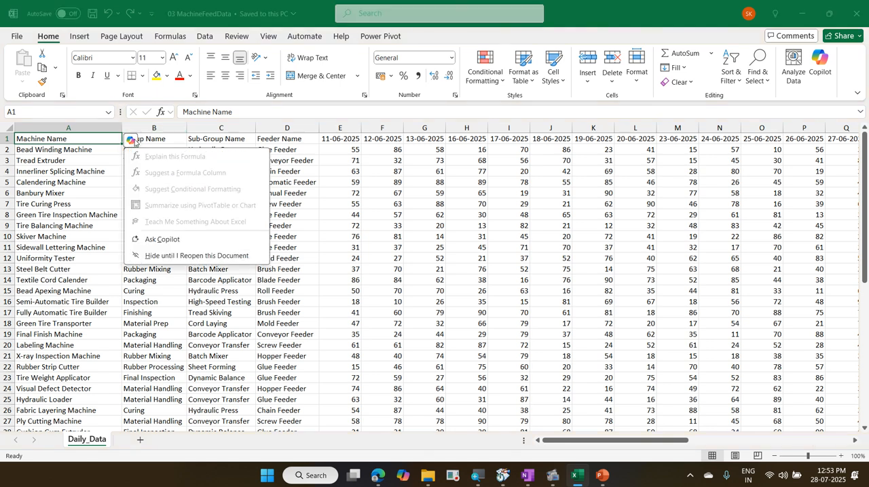
click(166, 253)
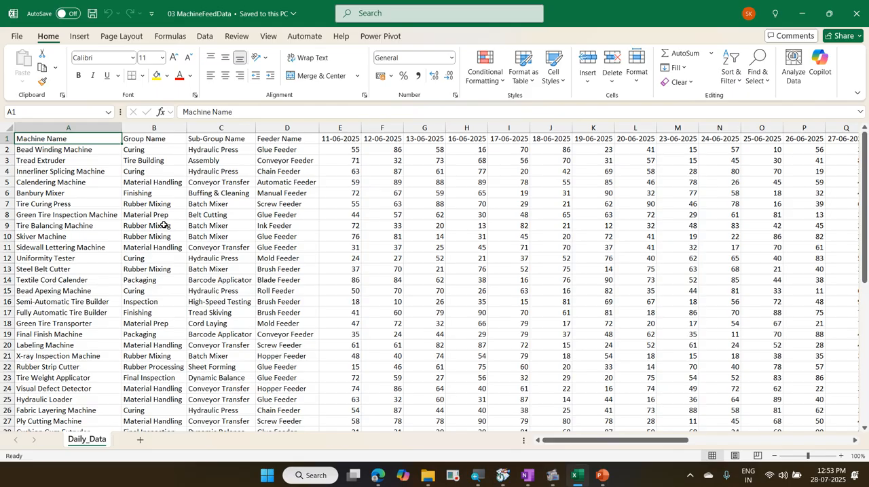
Step: Examine the date headings across row 1 of the Daily_Data sheet, from the first date column to the last
key(Down)
key(Right)
key(Right)
key(Right)
key(Right)
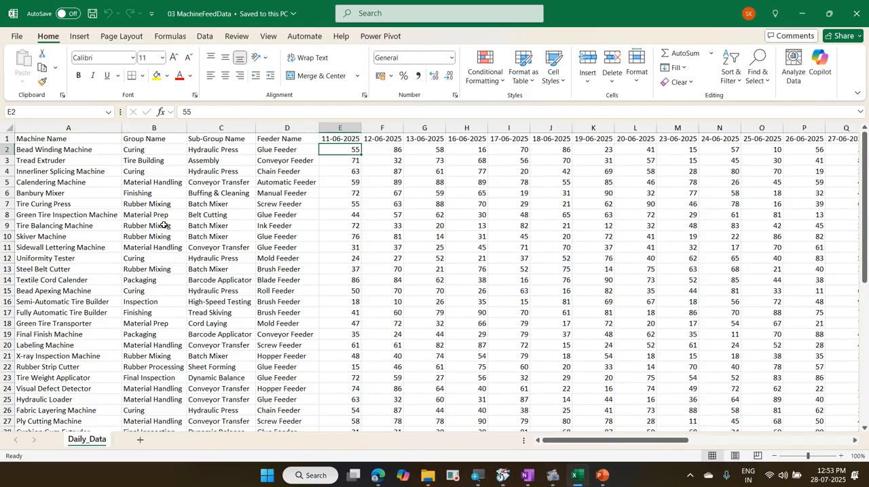
key(Up)
key(Right)
key(Right)
key(Right)
key(Right)
key(Right)
key(Right)
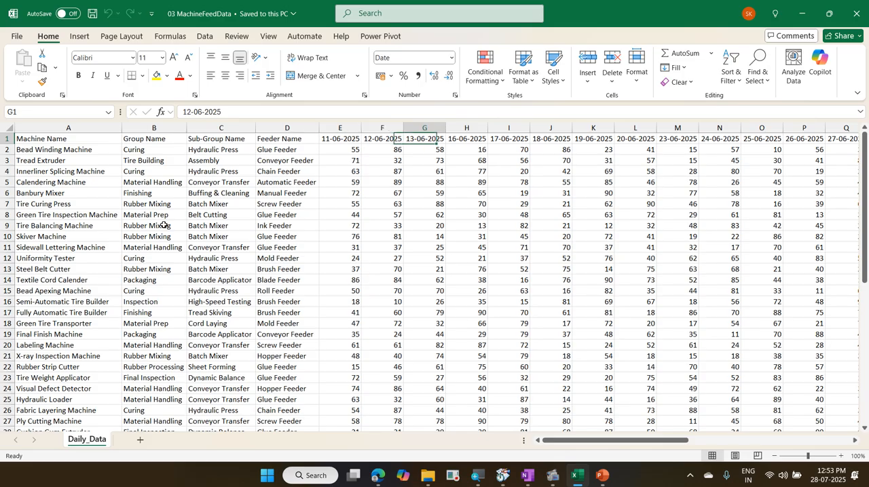
key(ctrl+Right)
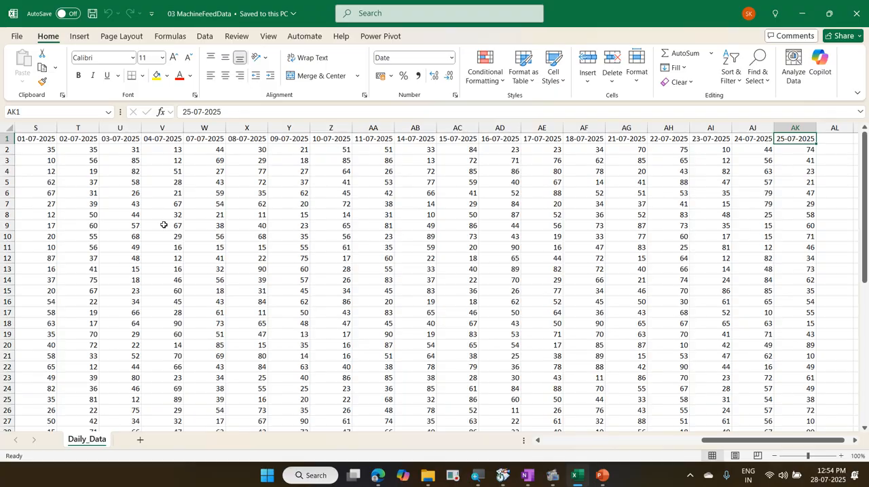
key(ctrl+Left)
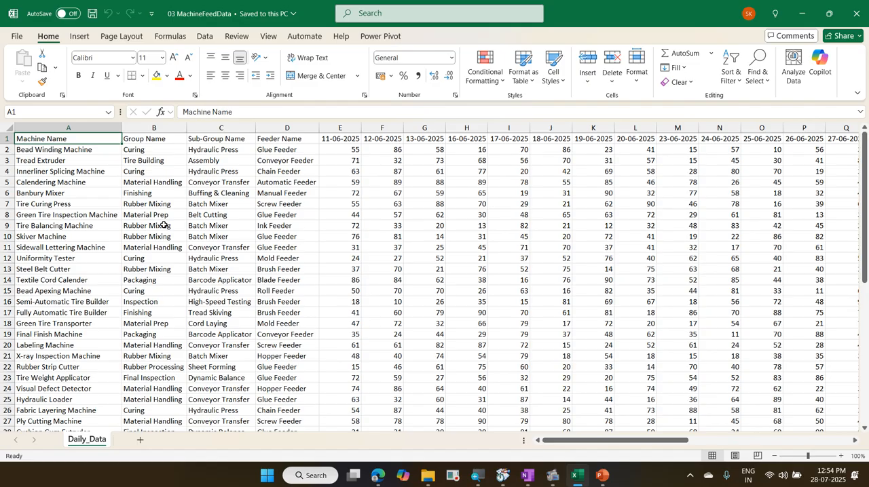
key(Right)
key(Right)
key(Right)
key(Right)
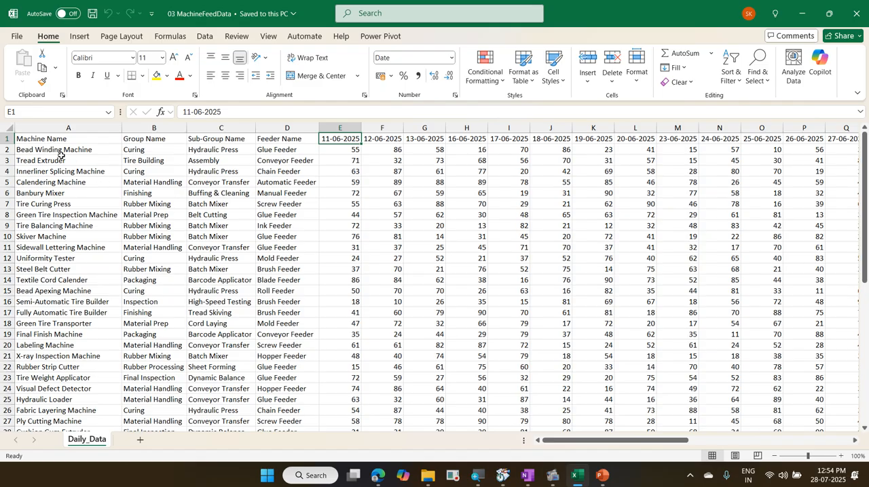
Step: Compare the machine, group, sub-group and feeder columns with the daily date columns, and close the 03 MachineFeedData workbook
drag(63, 150, 276, 147)
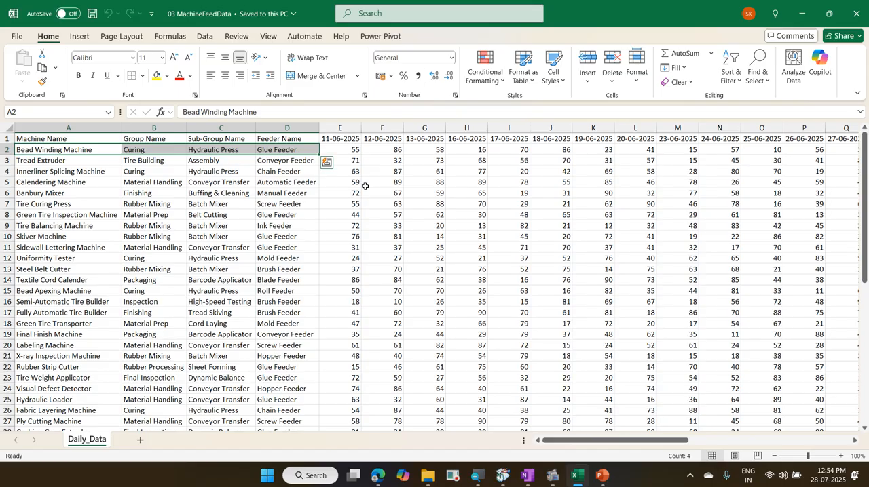
key(Up)
key(Right)
key(Right)
key(Right)
key(Right)
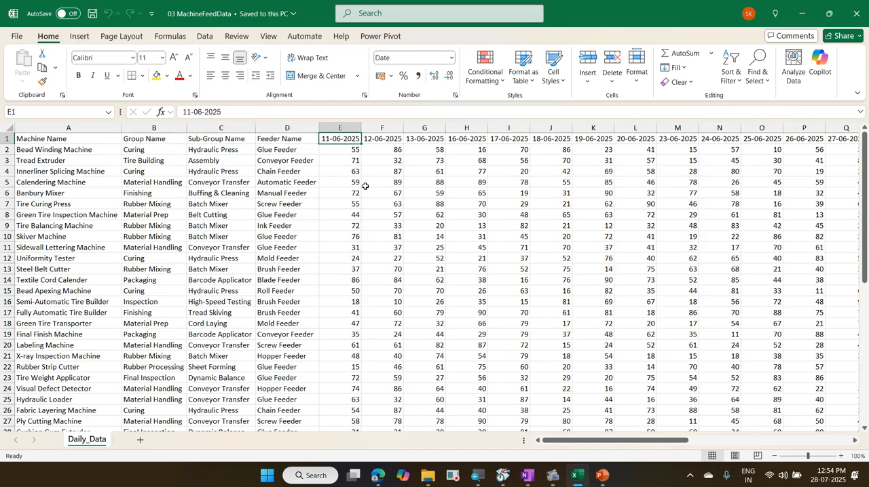
key(ctrl+Right)
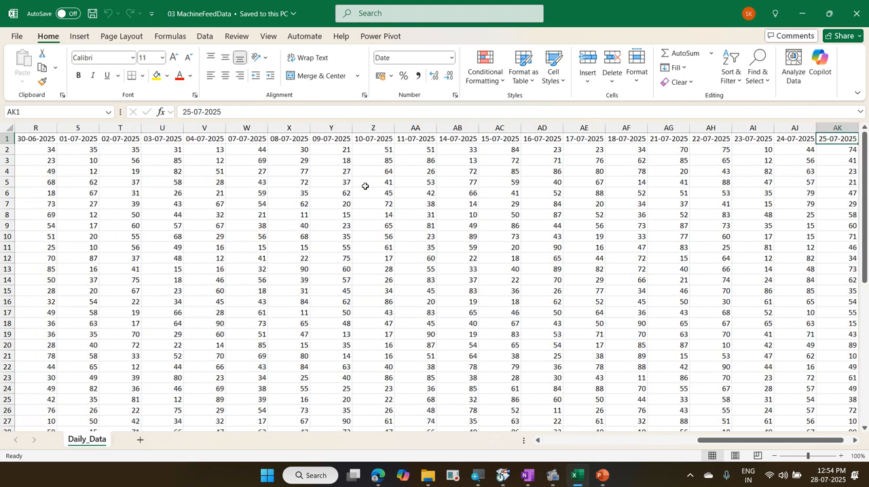
key(ctrl+Left)
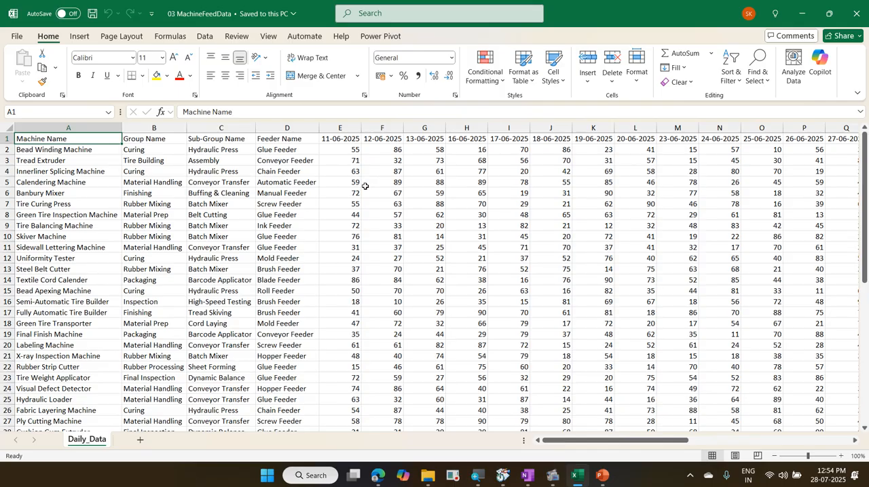
drag(74, 138, 300, 137)
click(341, 137)
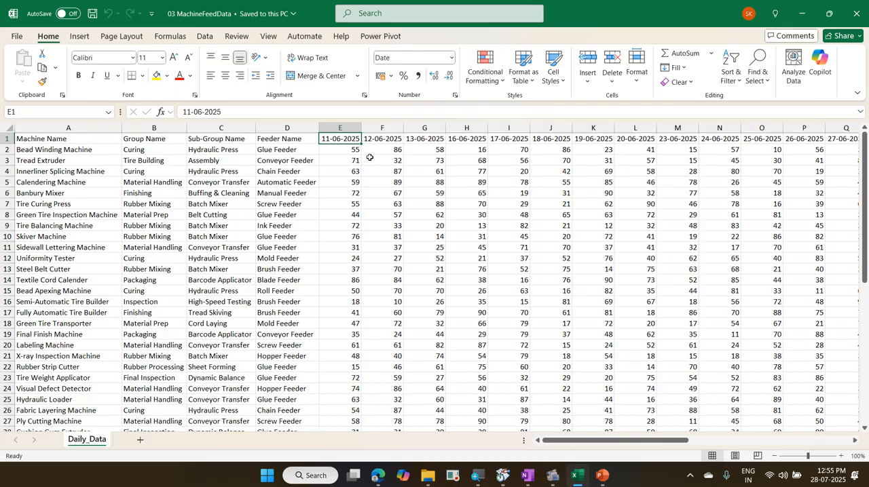
key(ctrl+w)
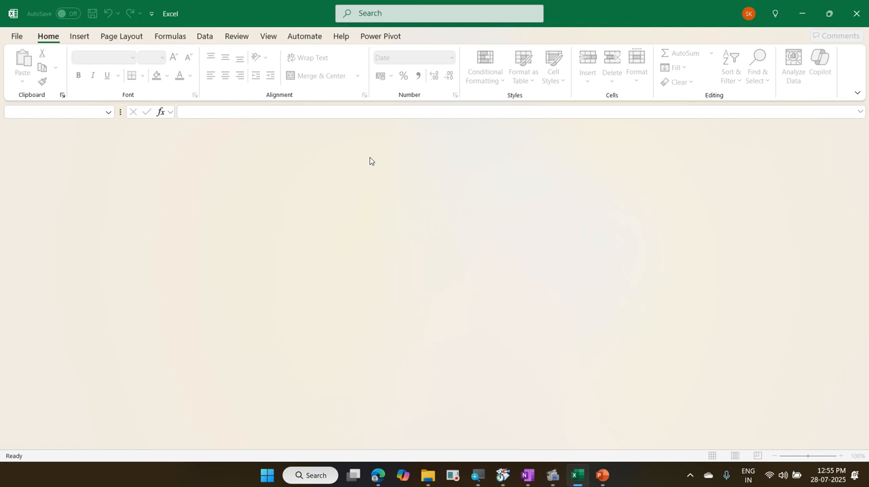
Step: Create a blank workbook and bring the Daily_Data sheet of 03 MachineFeedData into Power Query for transformation
key(ctrl+n)
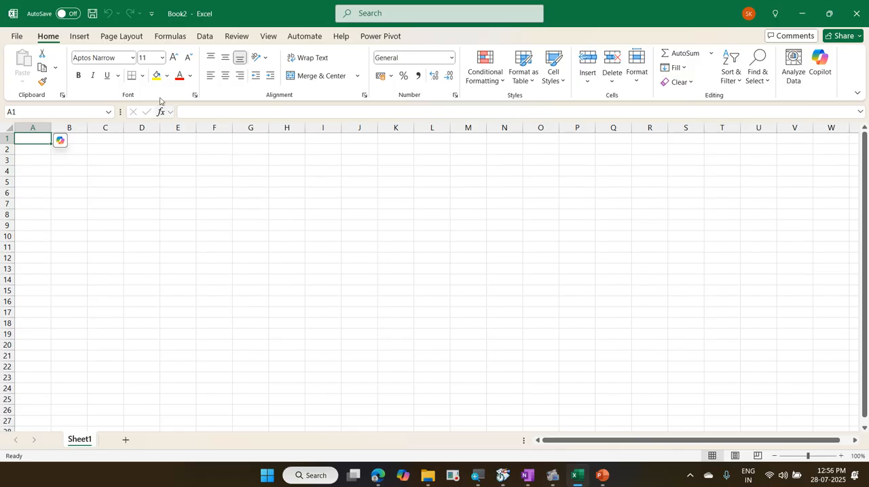
click(214, 36)
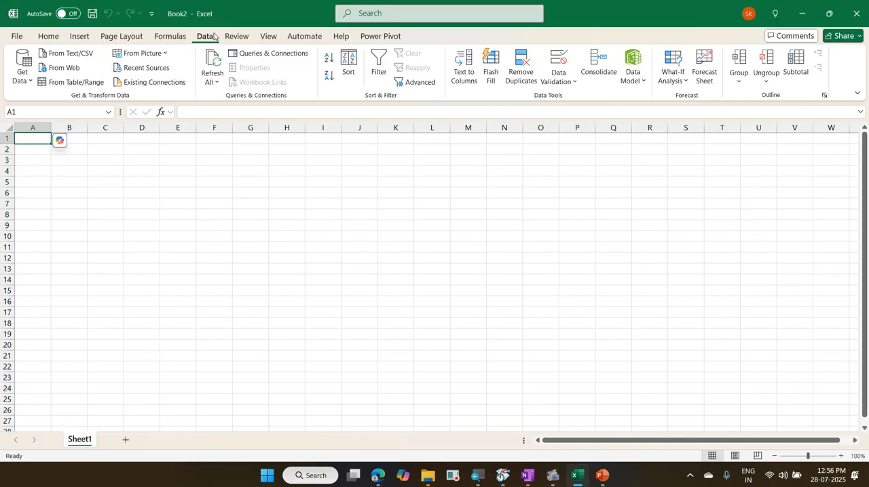
click(29, 81)
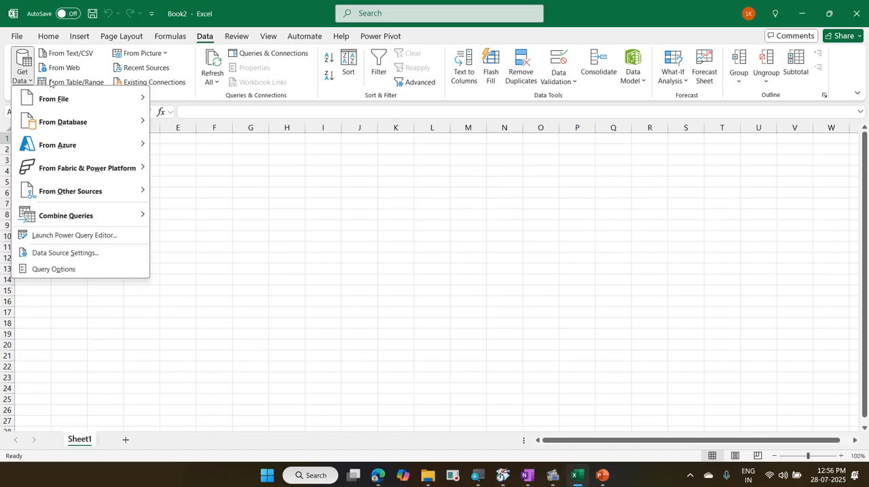
mouse_move(73, 98)
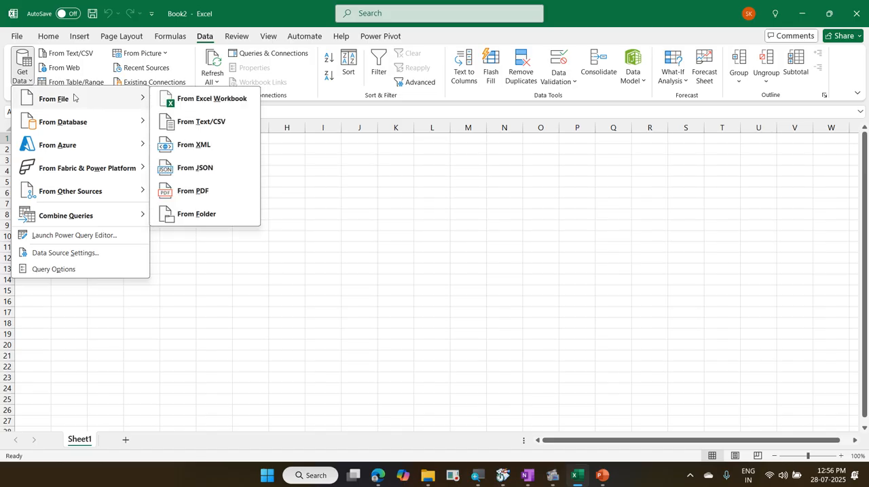
click(211, 97)
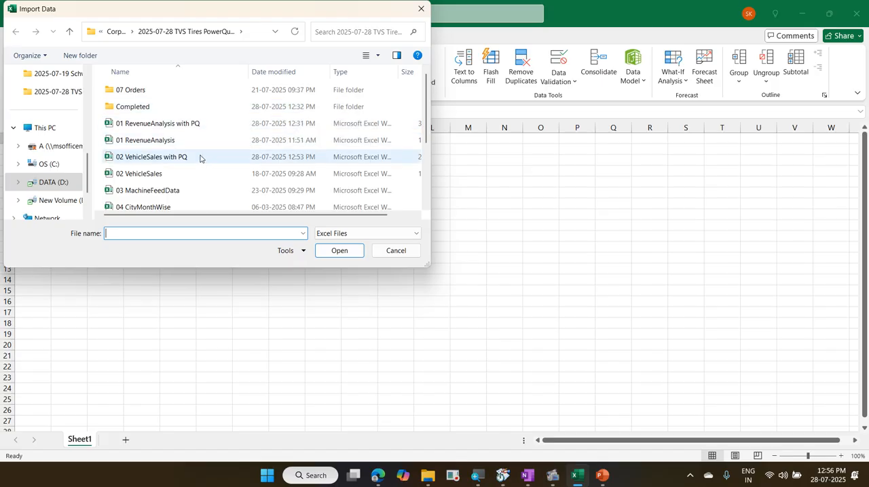
click(192, 192)
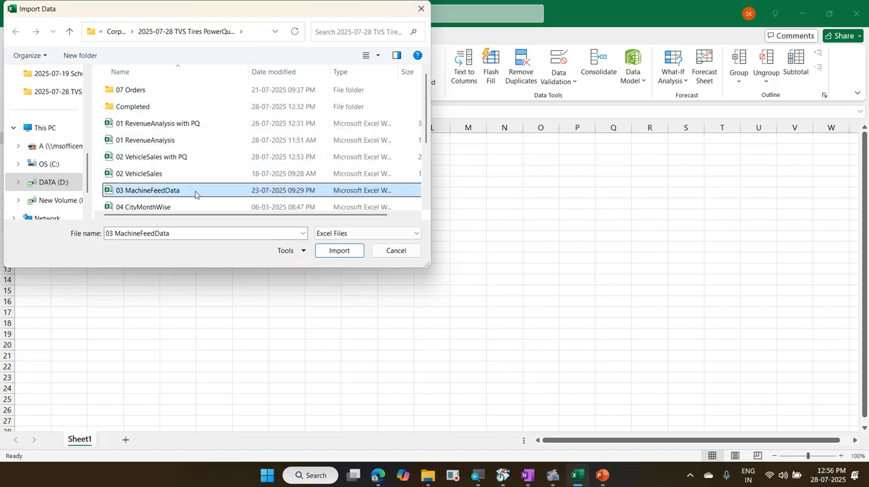
click(339, 251)
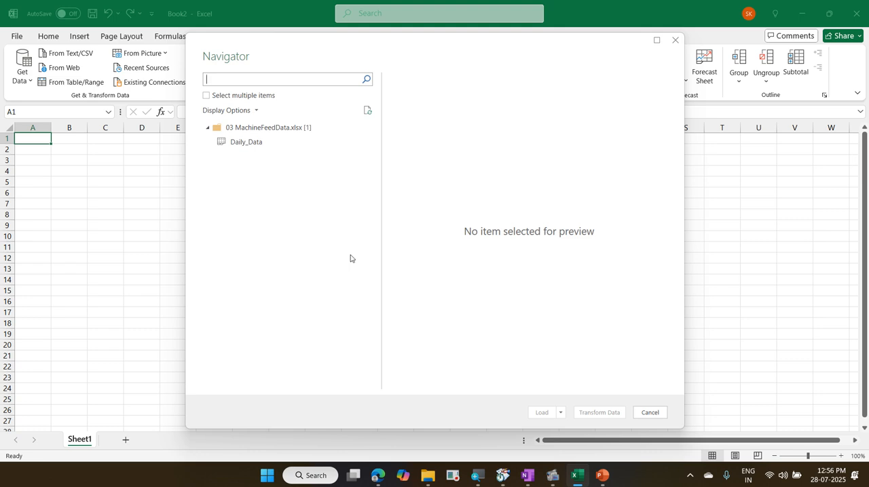
click(275, 146)
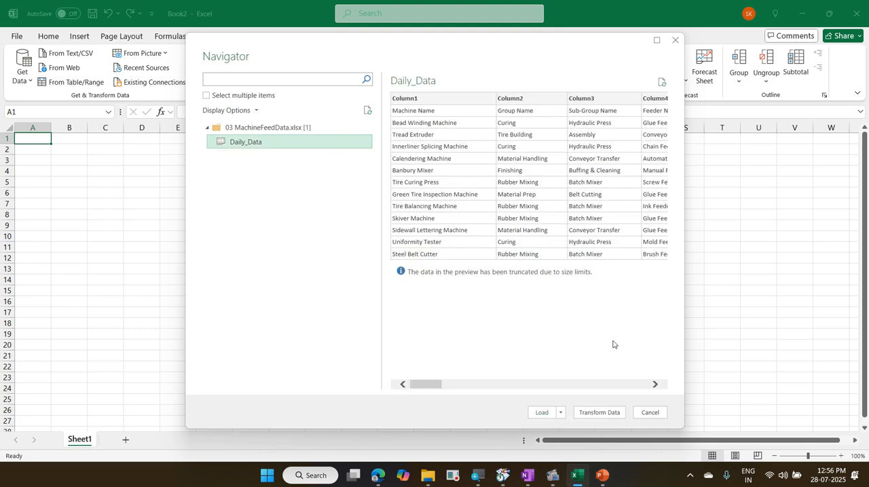
click(600, 413)
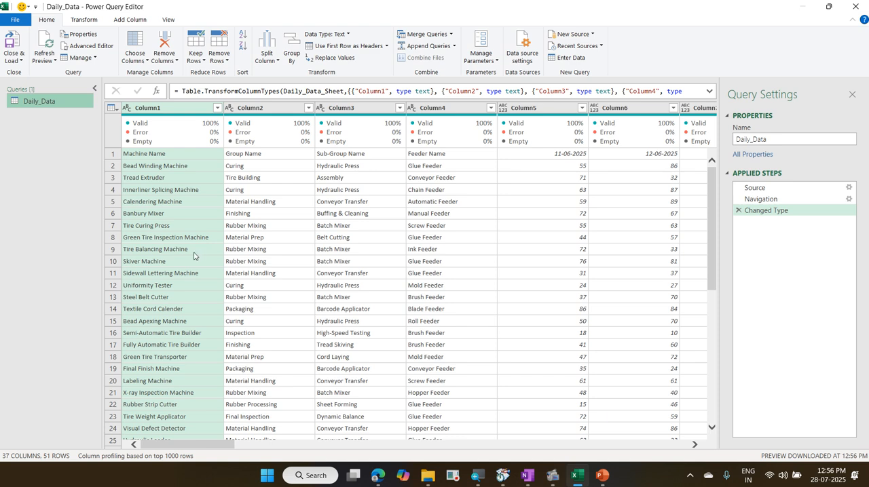
mouse_move(175, 147)
mouse_down()
mouse_move(182, 151)
mouse_move(197, 122)
mouse_up()
mouse_move(257, 161)
mouse_down()
mouse_move(275, 122)
mouse_move(267, 105)
mouse_up()
drag(327, 149, 359, 100)
drag(423, 156, 453, 90)
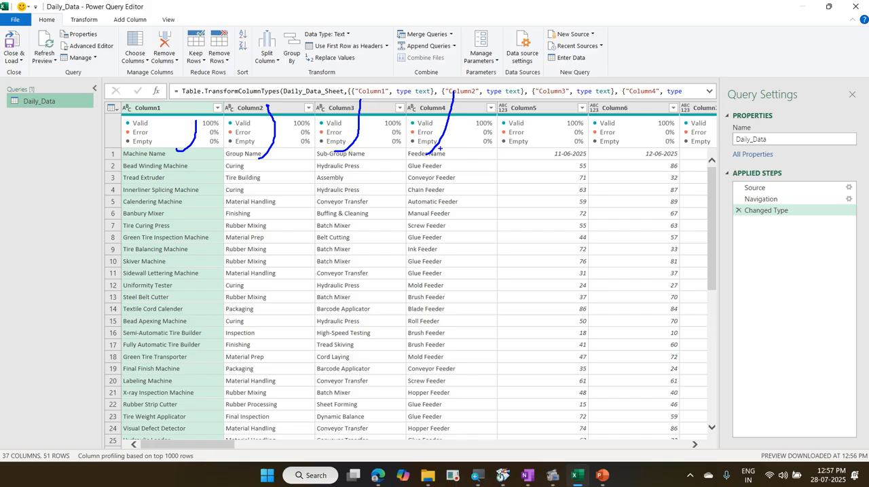
key(Escape)
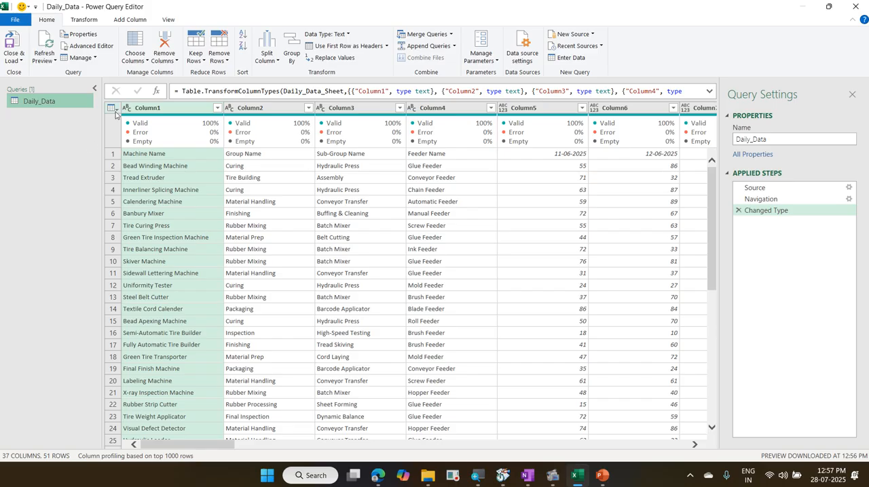
Step: Promote the first row of the Daily_Data query to column headers
click(115, 112)
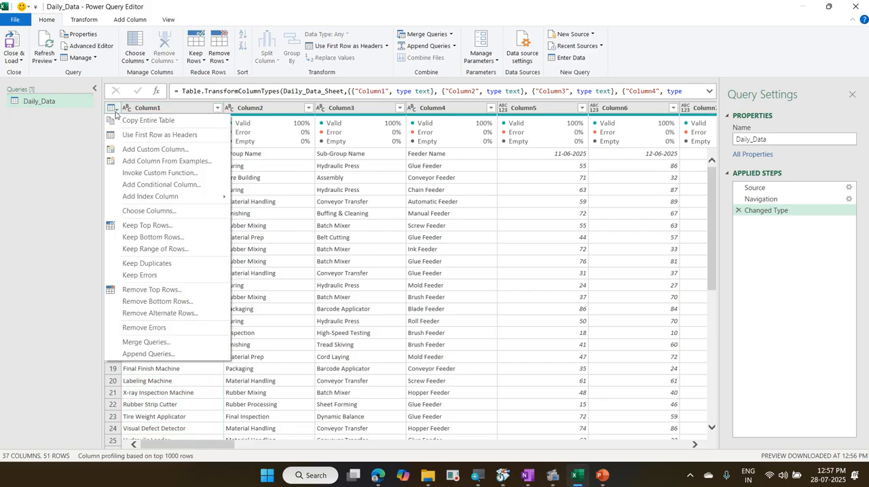
click(155, 136)
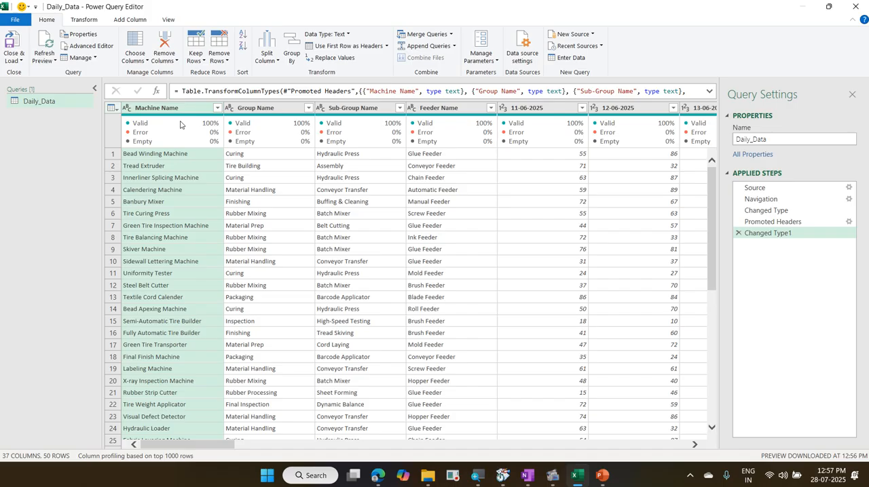
Step: Unpivot the date columns from 11-06-2025 through 25-07-2025 in the Daily_Data query
click(538, 112)
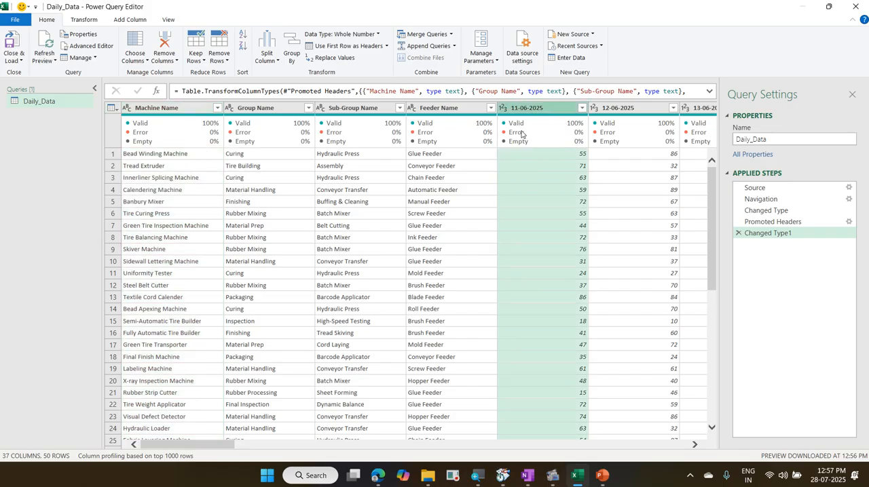
mouse_move(529, 114)
drag(206, 450, 215, 448)
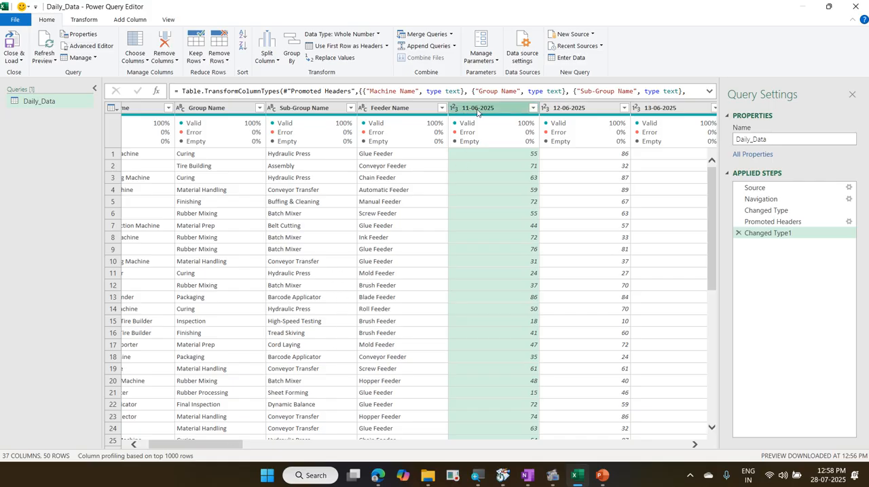
drag(220, 446, 665, 446)
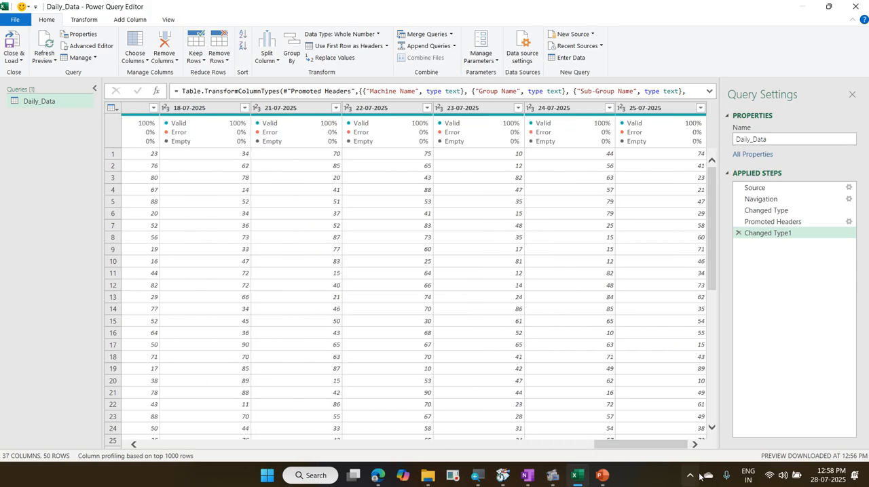
shift+click(633, 113)
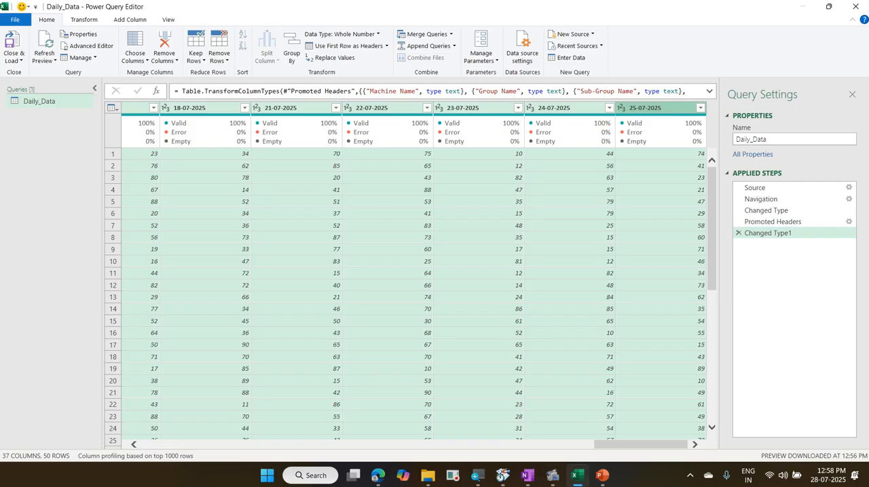
click(84, 21)
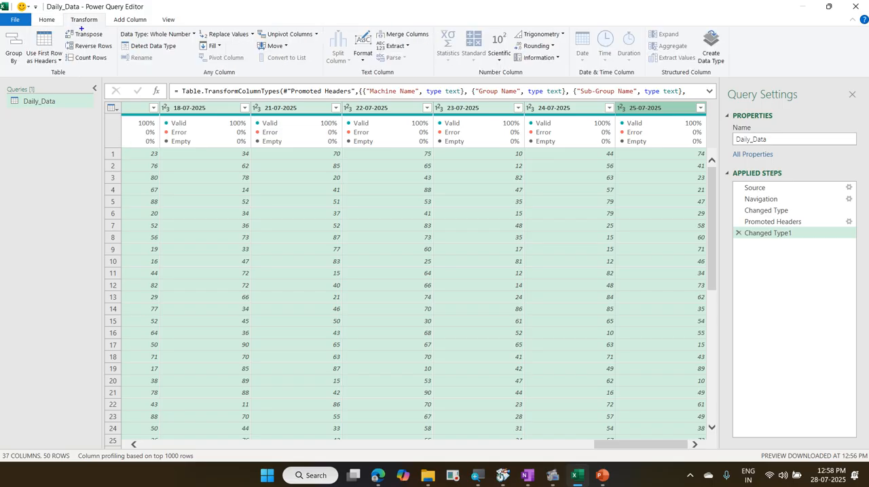
drag(63, 10, 105, 30)
mouse_move(249, 23)
mouse_down()
mouse_move(268, 43)
mouse_move(325, 49)
mouse_up()
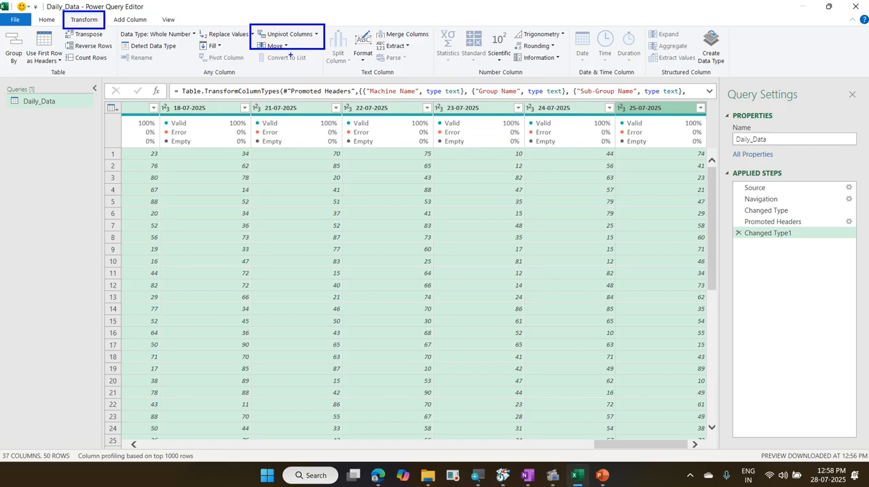
key(Escape)
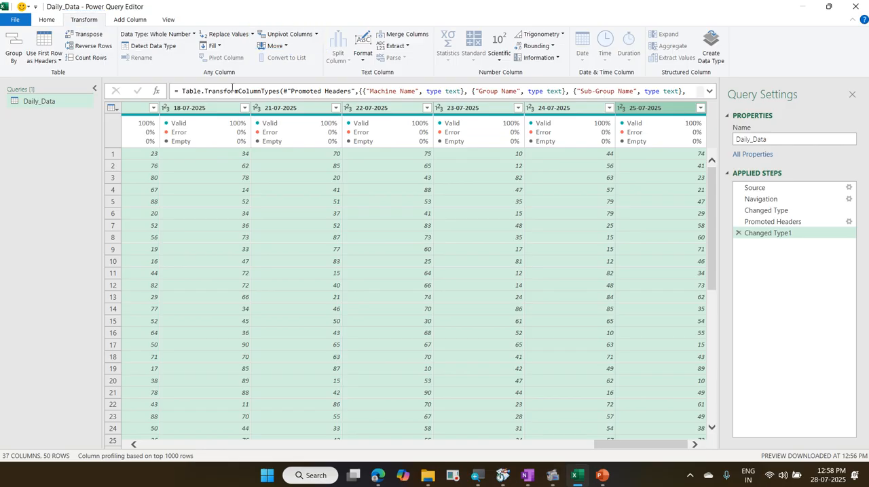
click(316, 38)
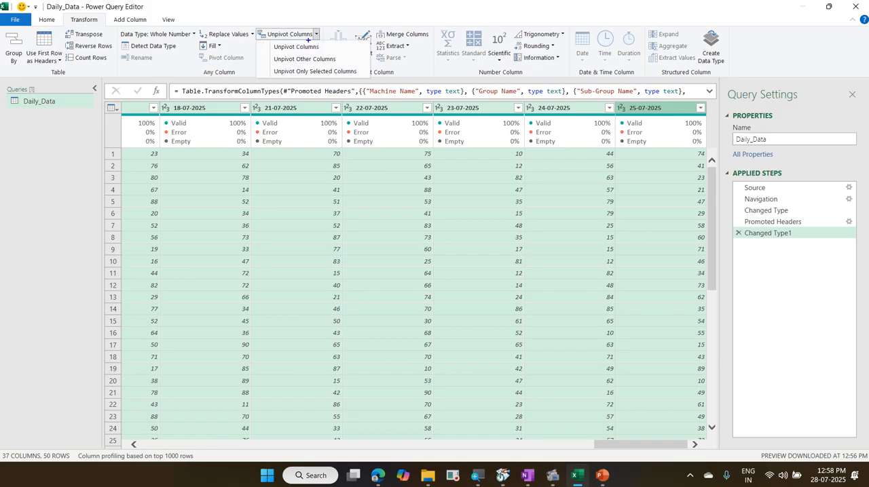
mouse_move(263, 41)
mouse_down()
mouse_move(328, 55)
mouse_move(360, 19)
mouse_up()
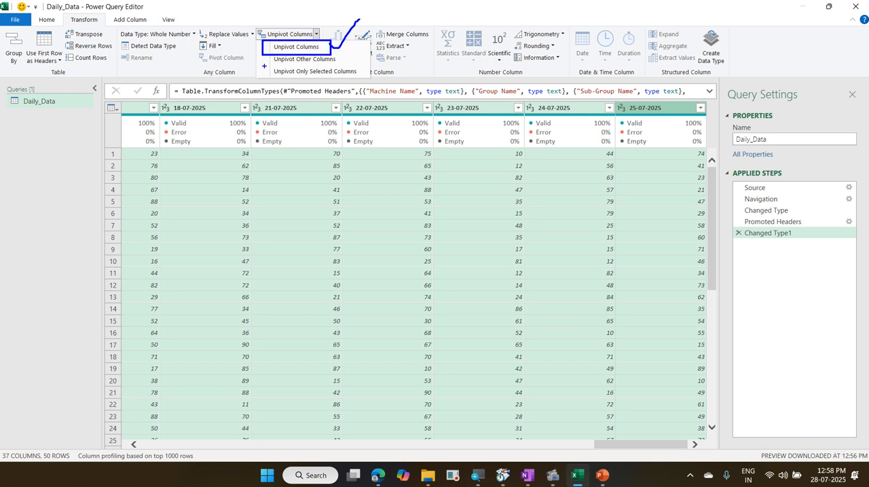
mouse_move(261, 65)
mouse_down()
mouse_move(288, 76)
mouse_move(360, 80)
mouse_move(385, 53)
mouse_up()
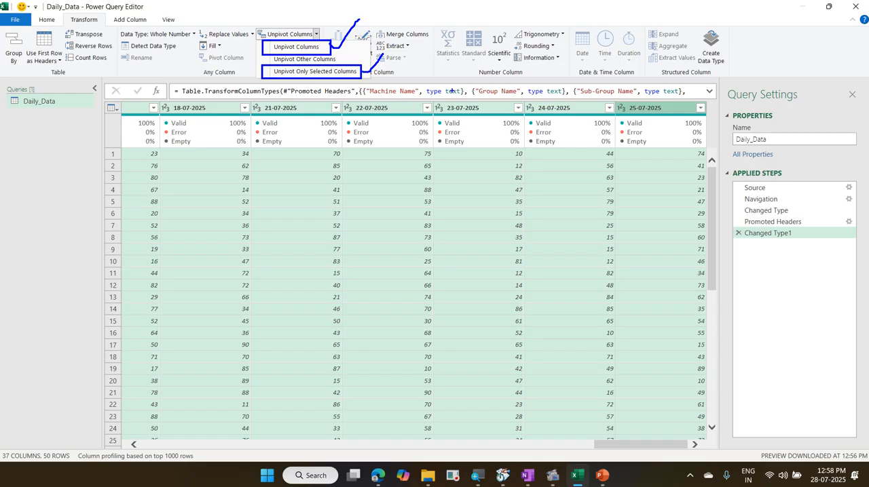
key(Escape)
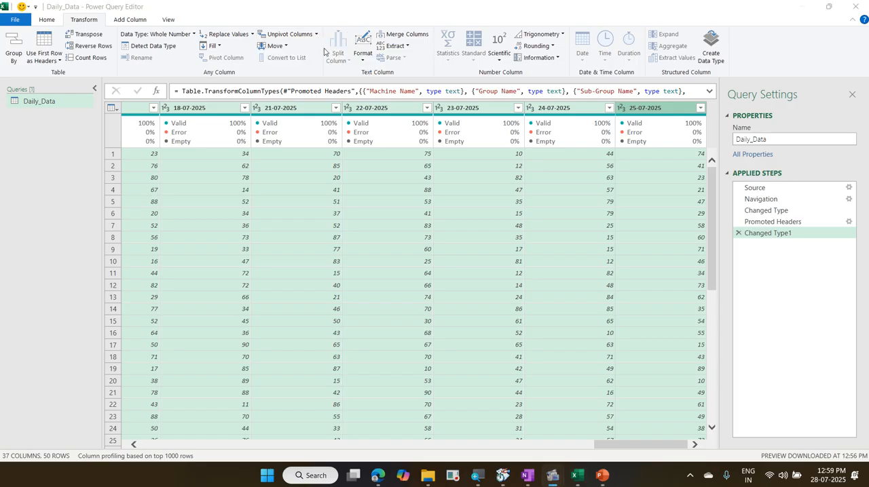
click(316, 35)
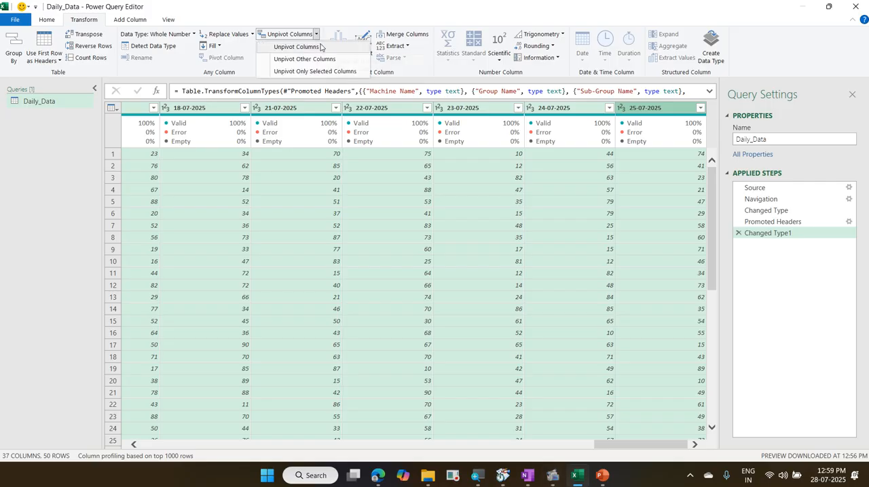
click(321, 47)
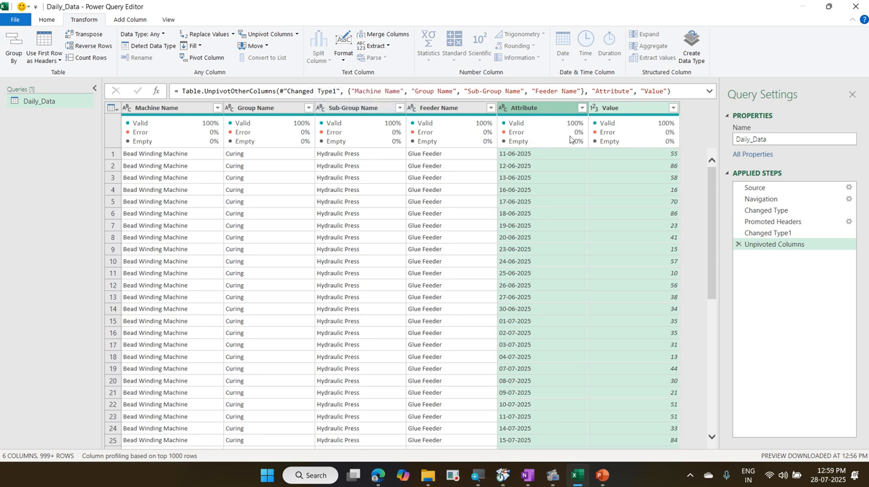
Step: Remove the unpivot step, reselect the date columns from 11-06-2025 through 25-07-2025 and review the available unpivot options
click(738, 245)
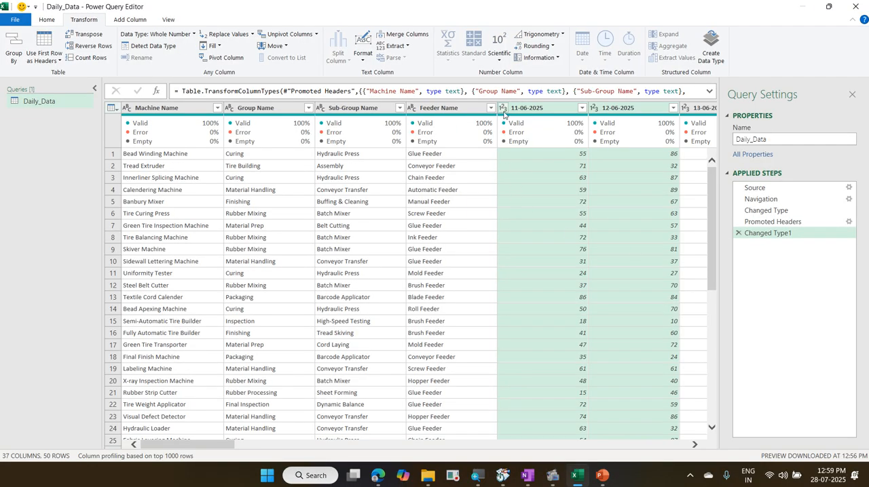
click(539, 108)
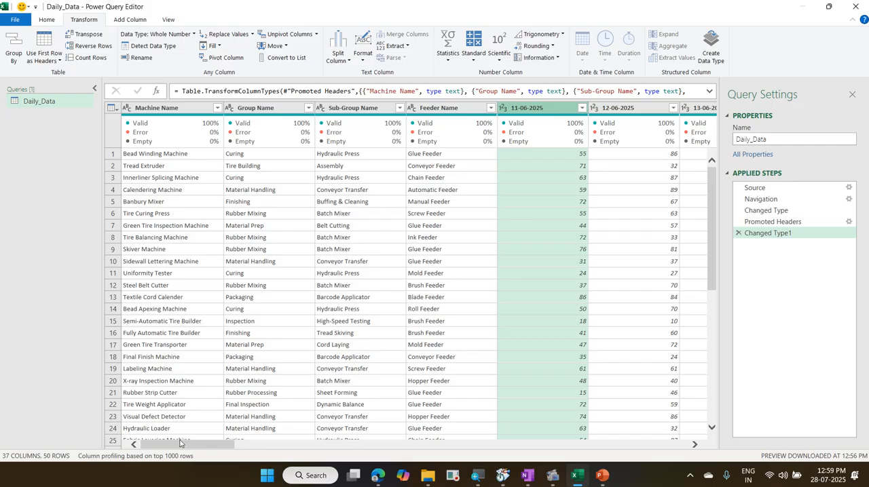
drag(184, 445, 794, 433)
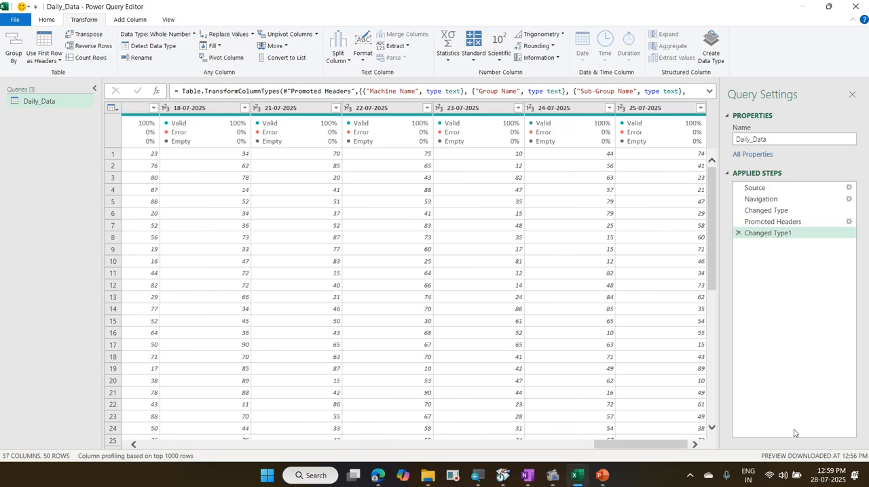
shift+click(658, 109)
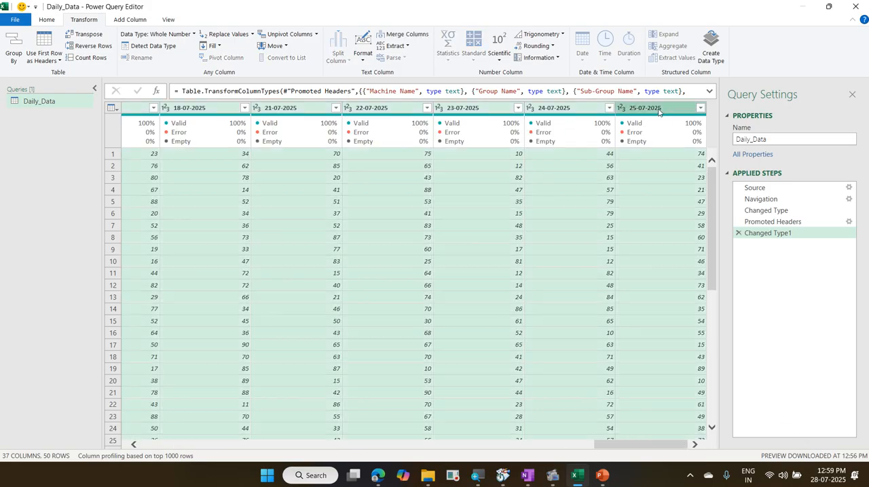
click(316, 34)
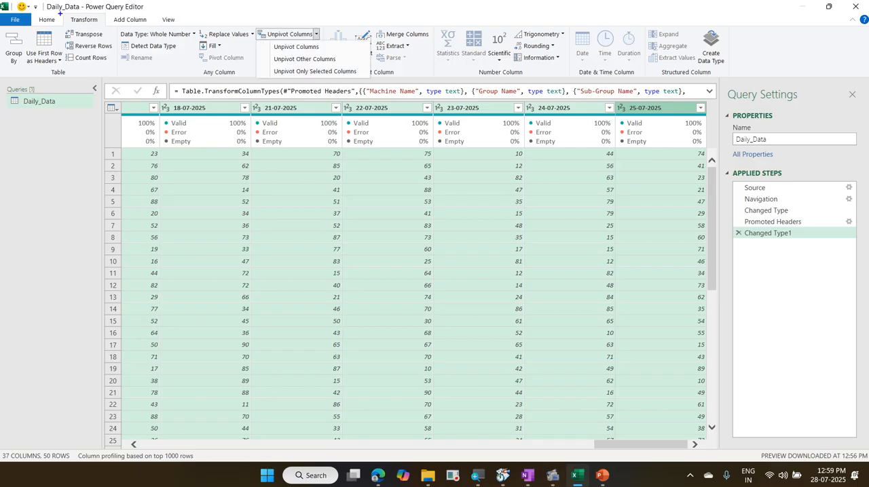
drag(60, 13, 106, 31)
drag(249, 29, 322, 40)
drag(263, 43, 336, 53)
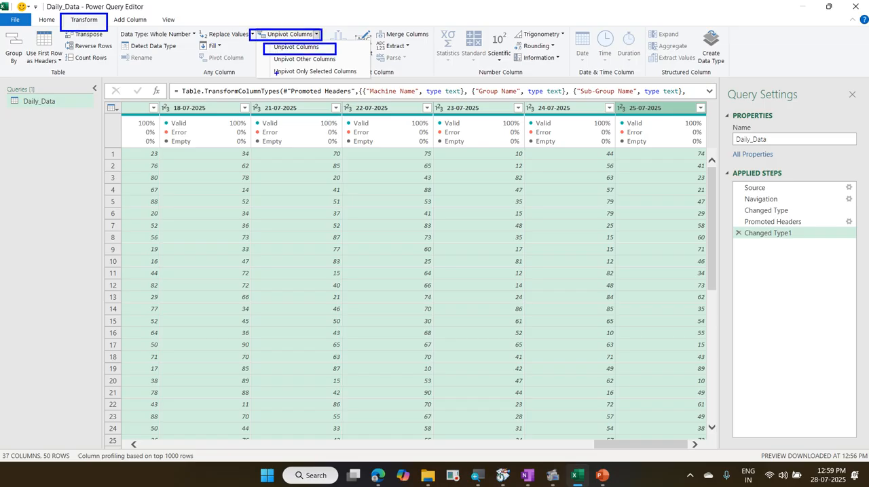
mouse_move(257, 66)
mouse_down()
mouse_move(262, 76)
mouse_move(371, 83)
mouse_move(398, 40)
mouse_up()
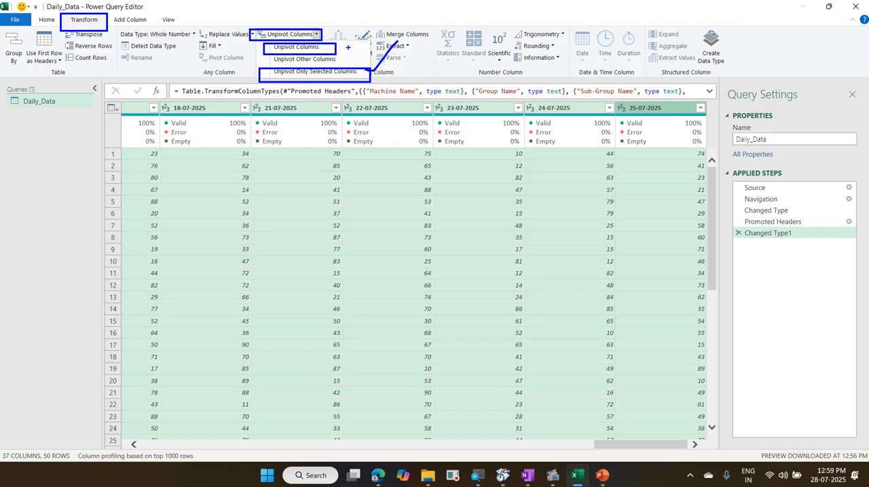
drag(339, 43, 356, 26)
drag(120, 17, 148, 2)
key(Escape)
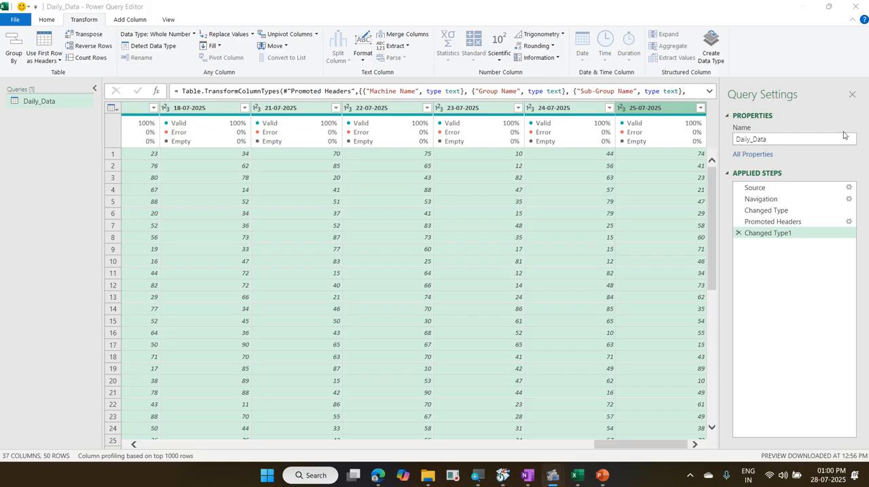
Step: Unpivot all other columns while keeping the Machine Name, Group Name, Sub-Group Name and Feeder Name columns fixed
mouse_move(655, 120)
drag(618, 446, 143, 444)
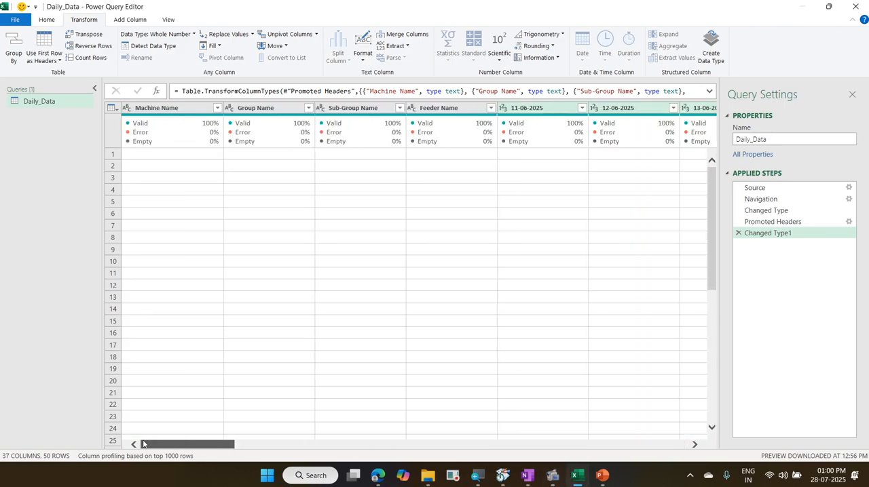
click(185, 108)
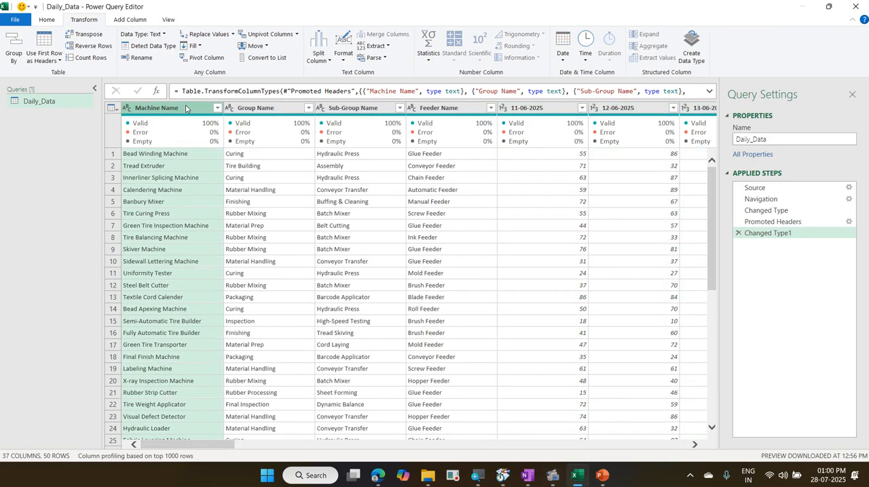
ctrl+click(436, 110)
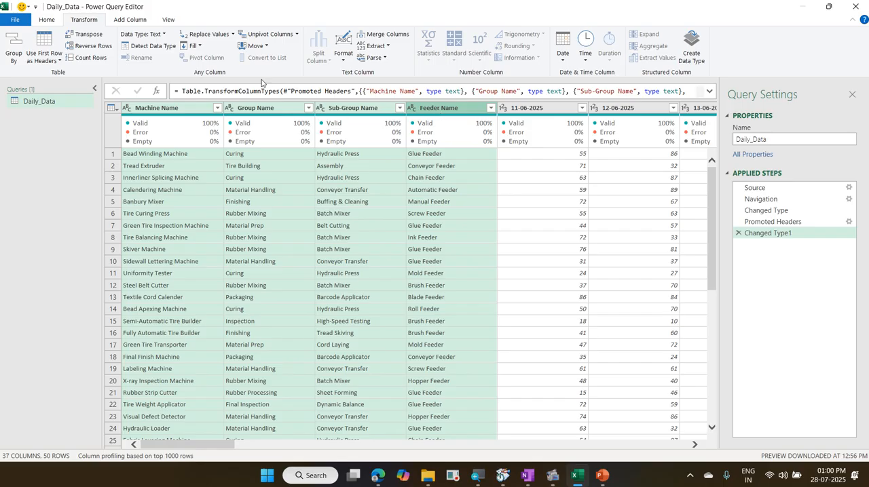
click(296, 35)
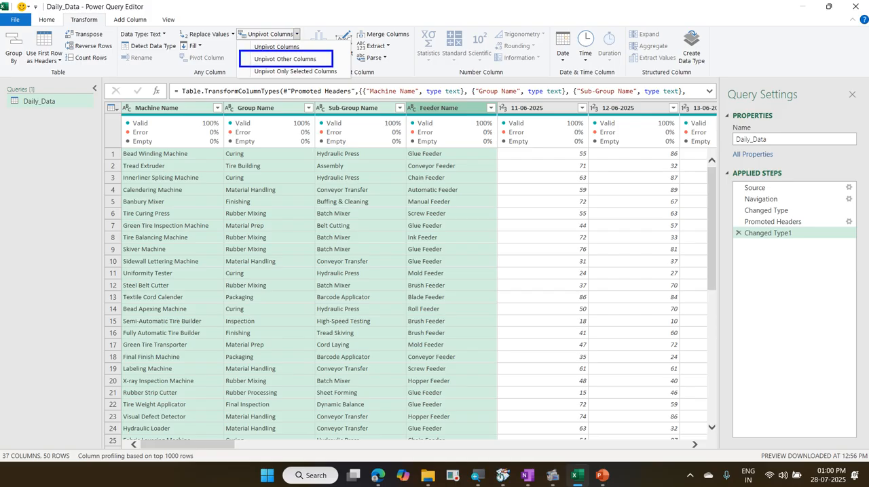
mouse_move(149, 116)
mouse_down()
mouse_move(251, 102)
mouse_move(456, 120)
mouse_up()
drag(512, 116, 526, 203)
drag(561, 125, 562, 201)
drag(609, 142, 608, 216)
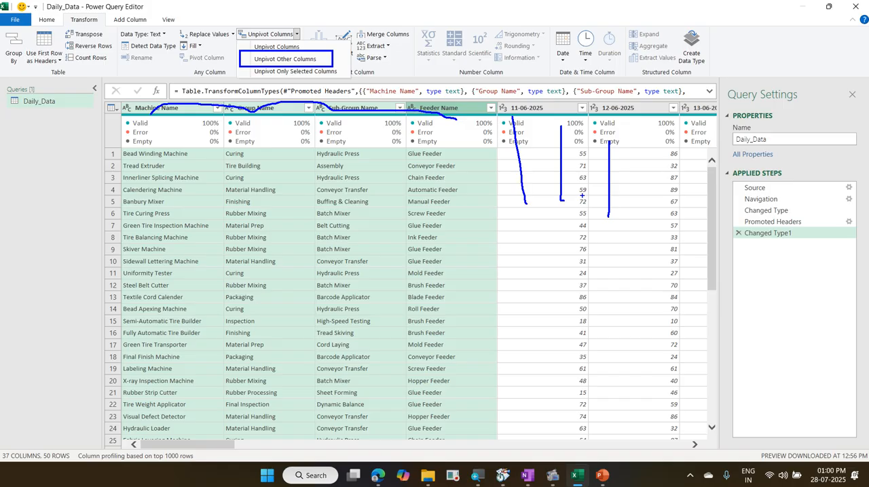
key(Escape)
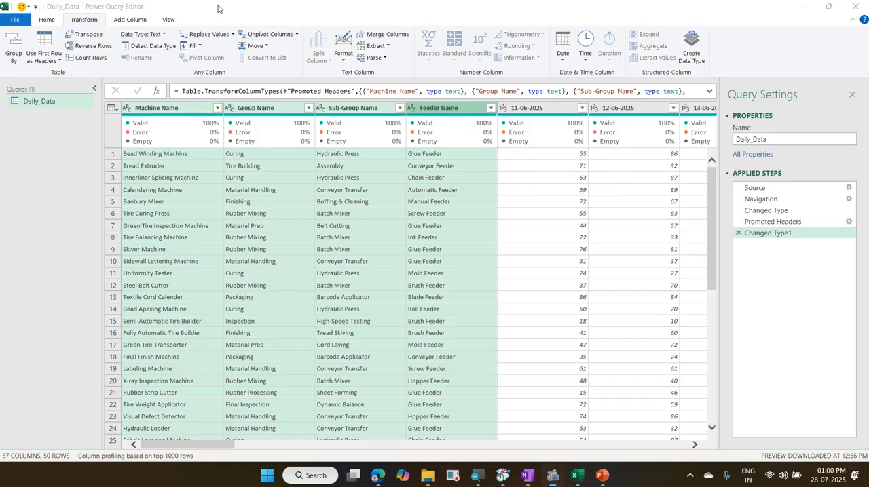
click(297, 34)
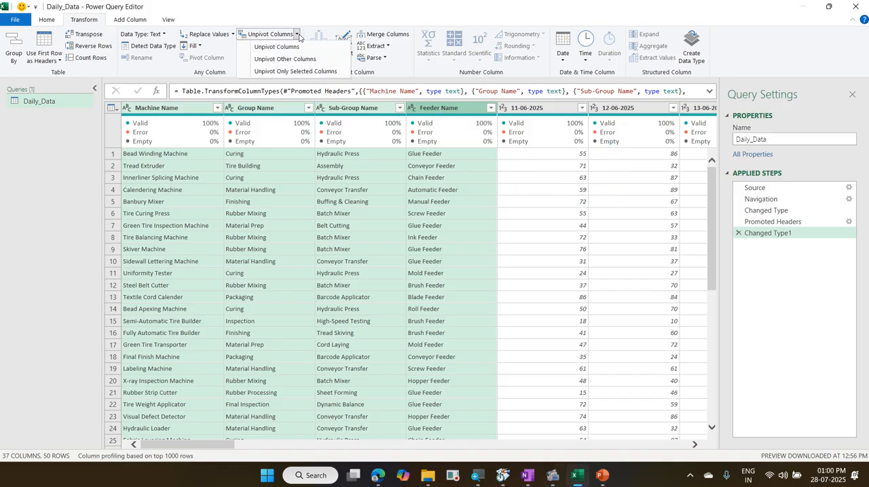
click(304, 58)
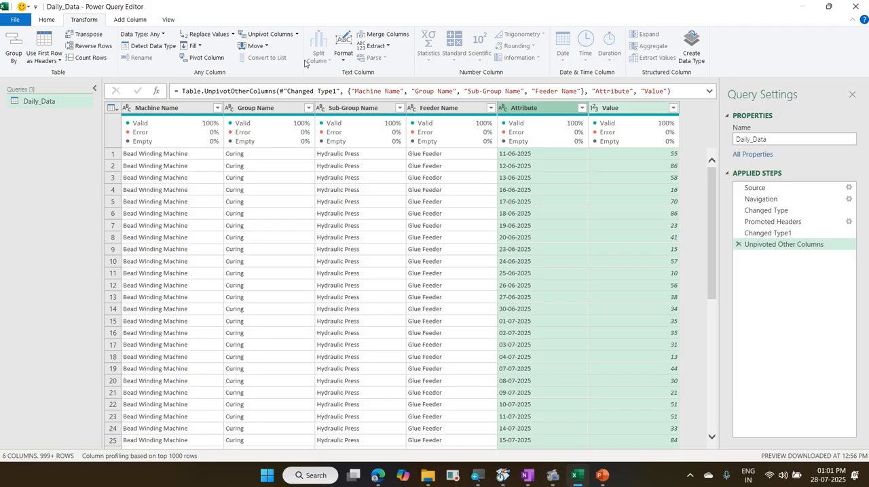
Step: Base the column profiling on the entire data set
click(144, 454)
click(129, 451)
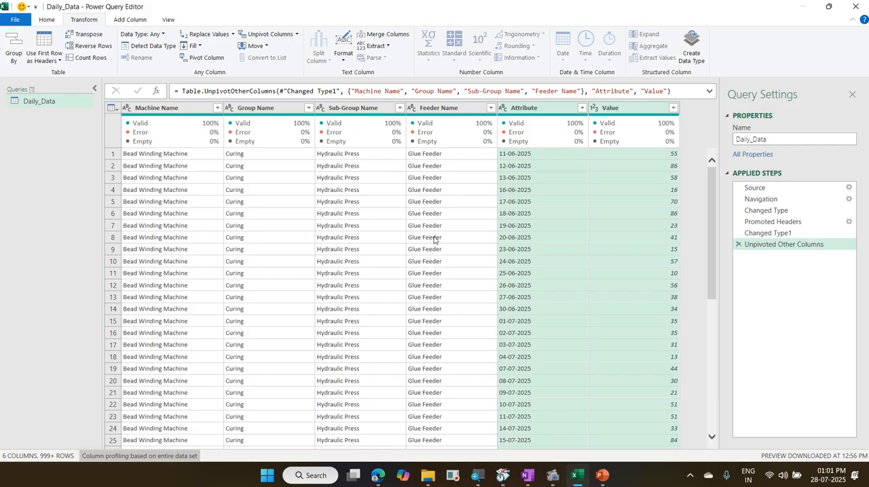
Step: Rename the Attribute column to Feeder Date and the Value column to Feeder Value
double_click(536, 110)
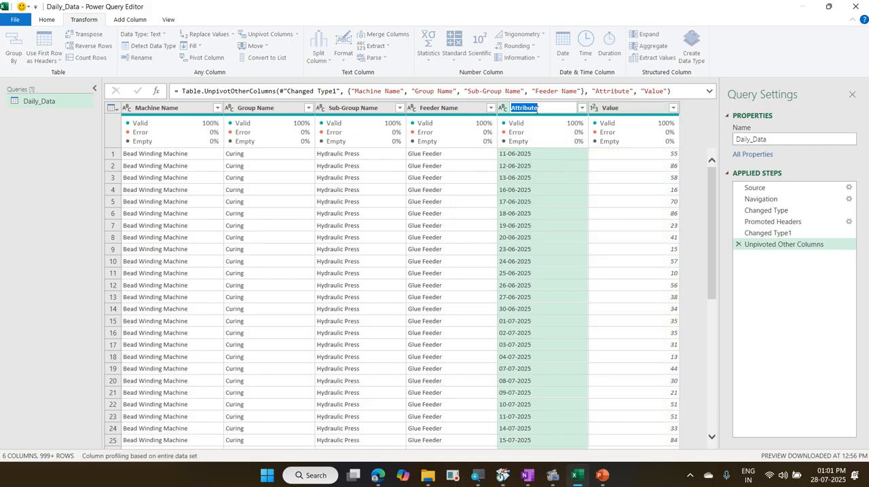
text(Feeder Date)
key(Return)
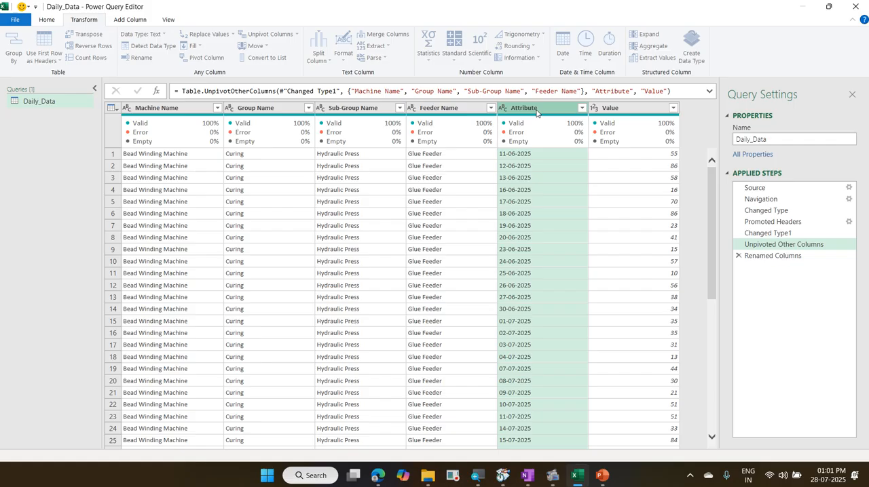
double_click(611, 108)
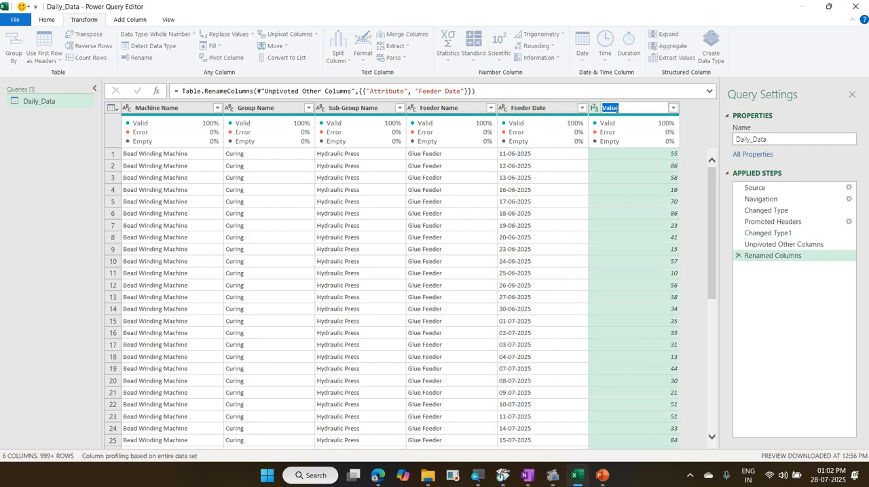
text(Feeder)
text(Value)
key(Return)
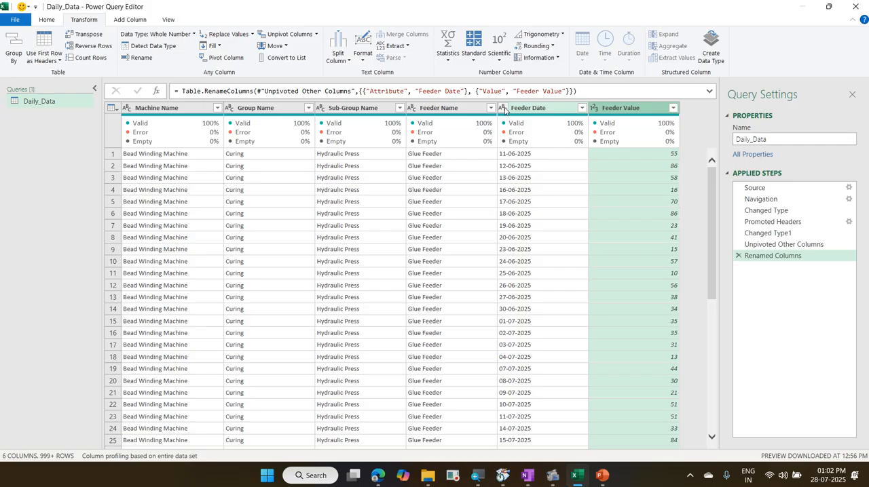
Step: Detect the data type of the Feeder Date column so it is converted from text to date
click(537, 109)
mouse_move(529, 131)
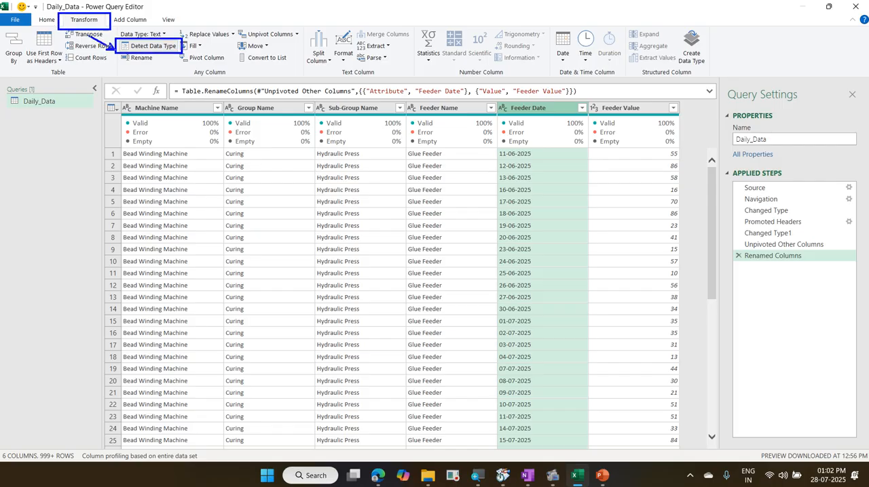
mouse_move(498, 114)
mouse_down()
mouse_move(521, 109)
mouse_move(513, 123)
mouse_move(523, 125)
mouse_up()
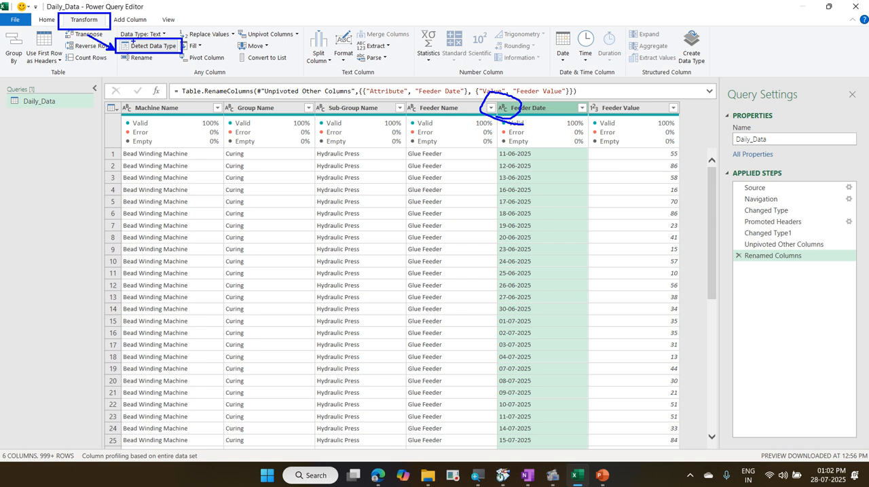
key(Escape)
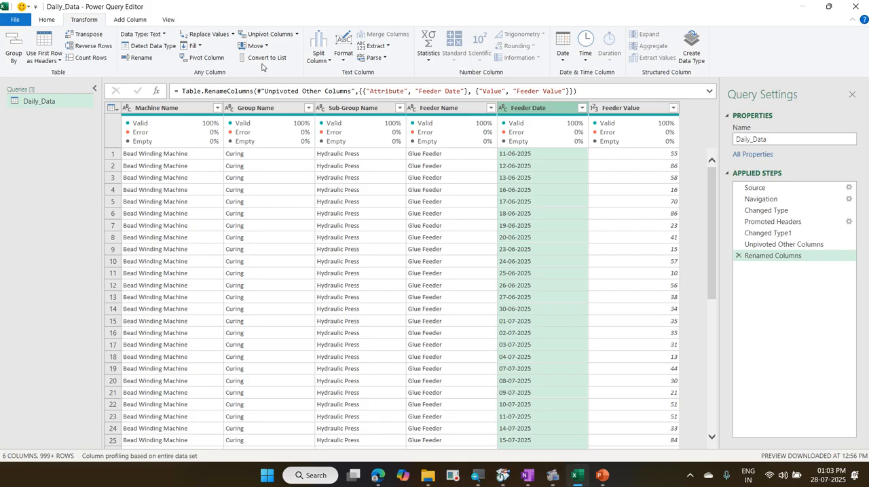
click(154, 49)
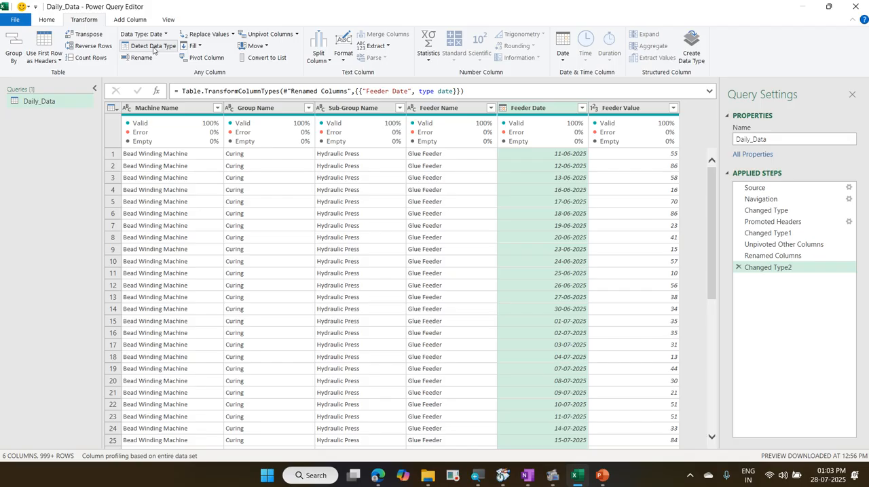
Step: Close the query editor and load Daily_Data as a connection only, adding it to the Data Model
click(53, 20)
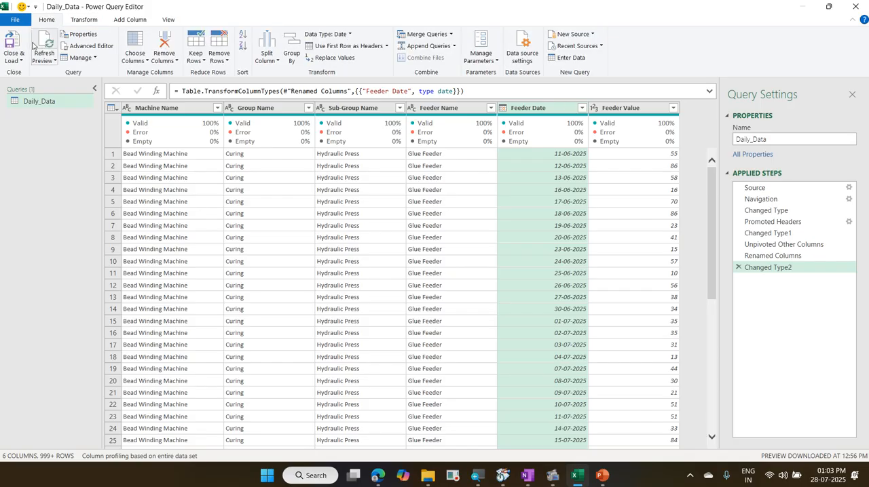
click(21, 62)
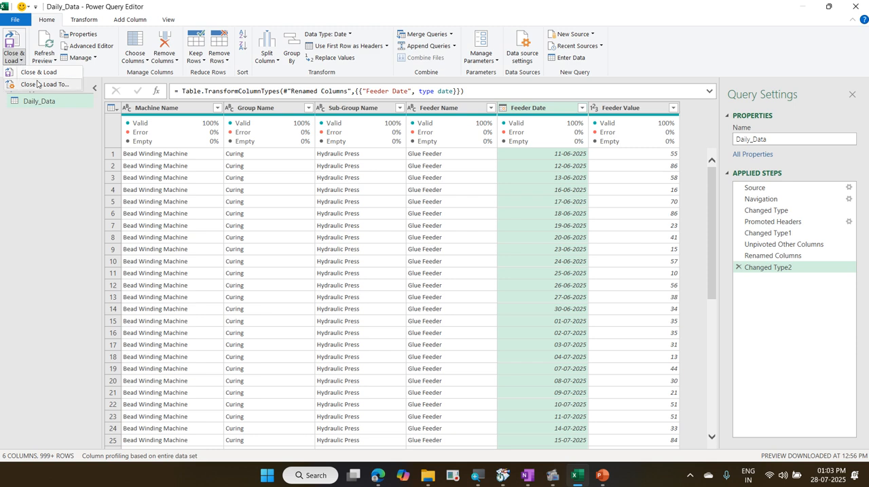
click(38, 84)
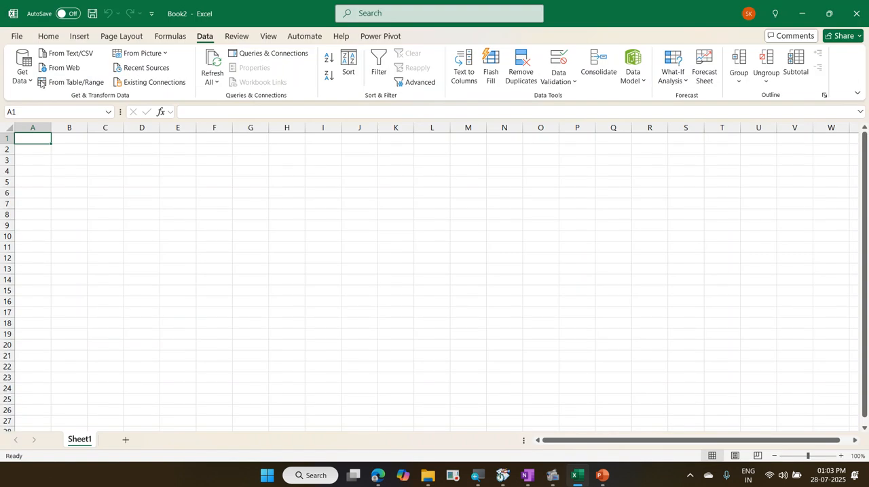
click(407, 170)
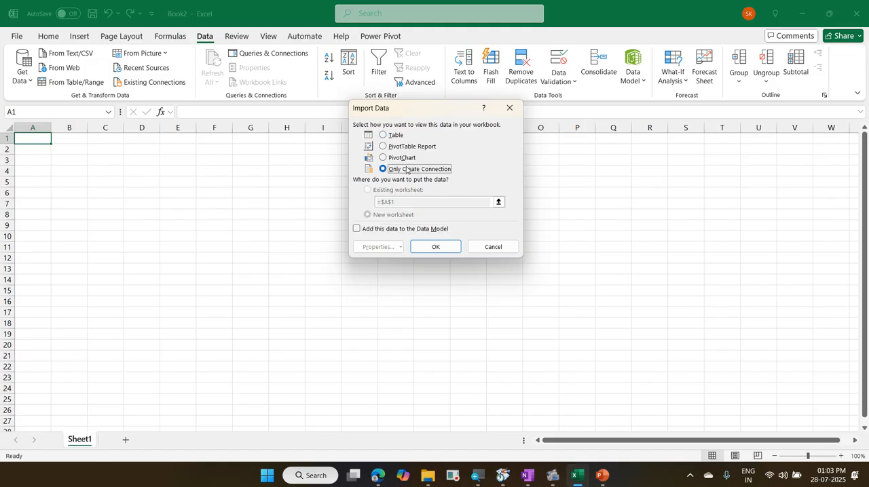
click(400, 232)
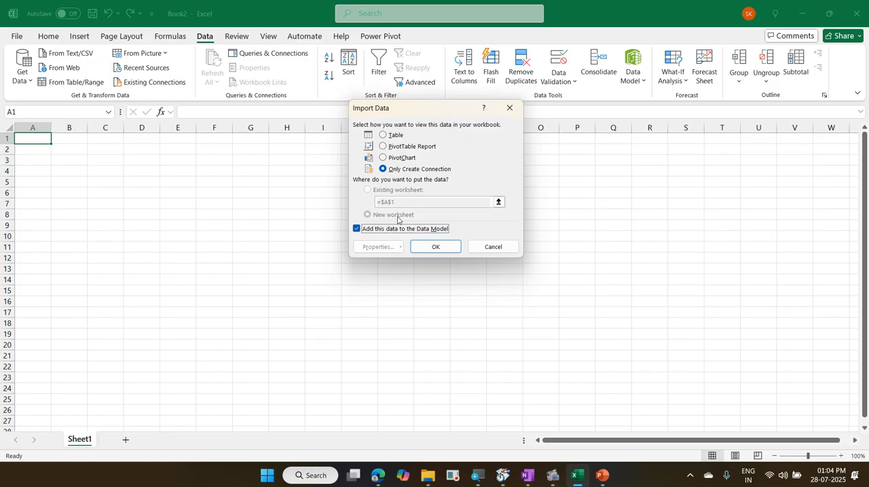
click(437, 248)
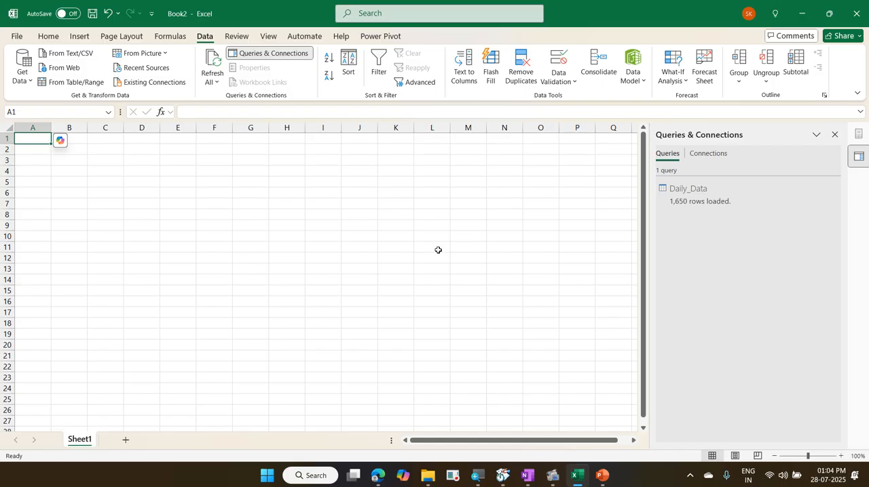
Step: Set the Daily_Data query to refresh every 60 minutes in its query properties
right_click(676, 193)
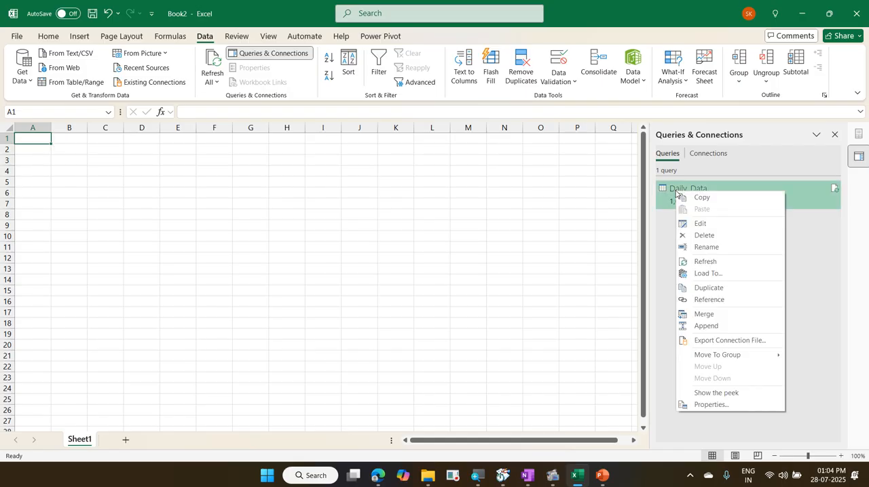
click(746, 407)
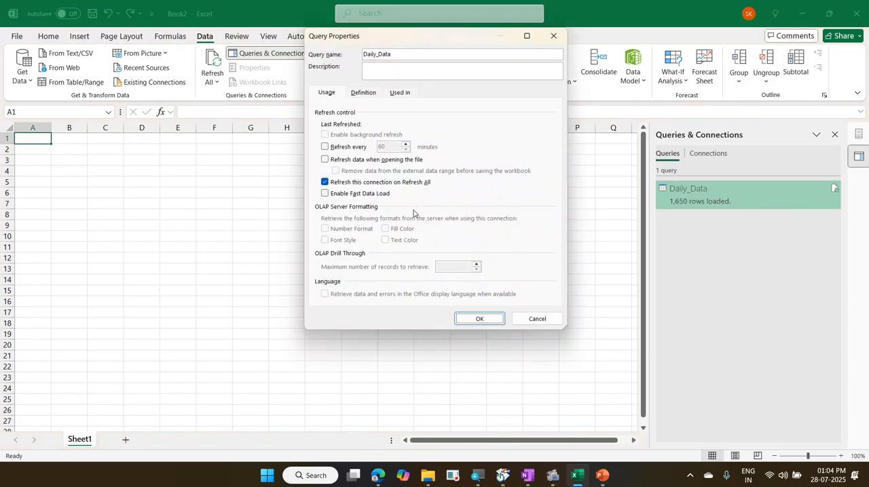
click(346, 149)
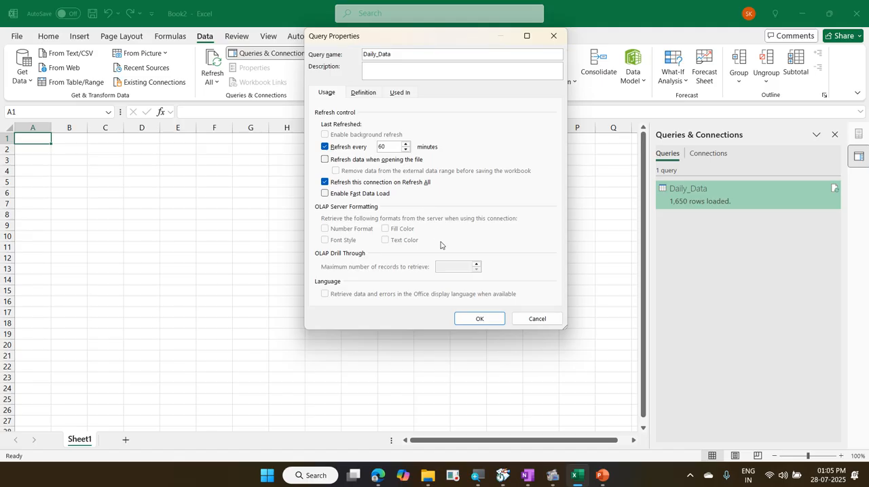
click(464, 318)
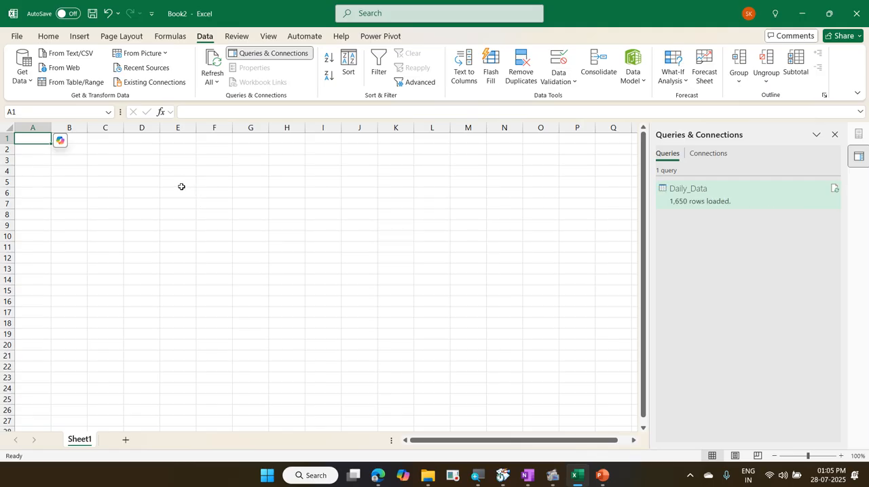
Step: Start saving the workbook and choose the 2025-07-28 TVS Tires PowerQuery folder as its location
click(18, 39)
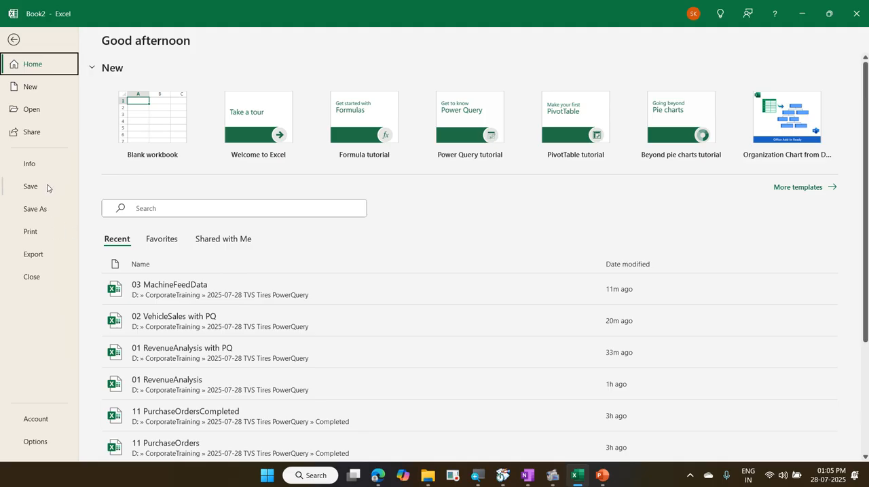
click(47, 189)
click(155, 272)
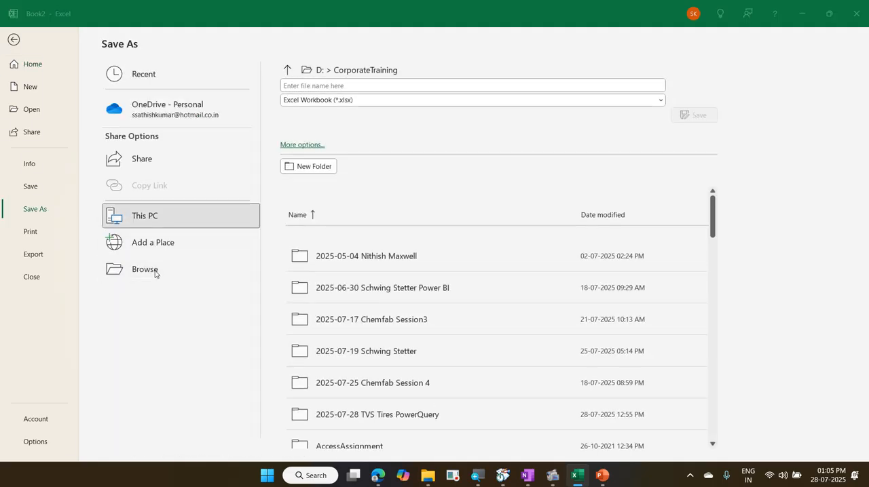
scroll(189, 138, up, 2)
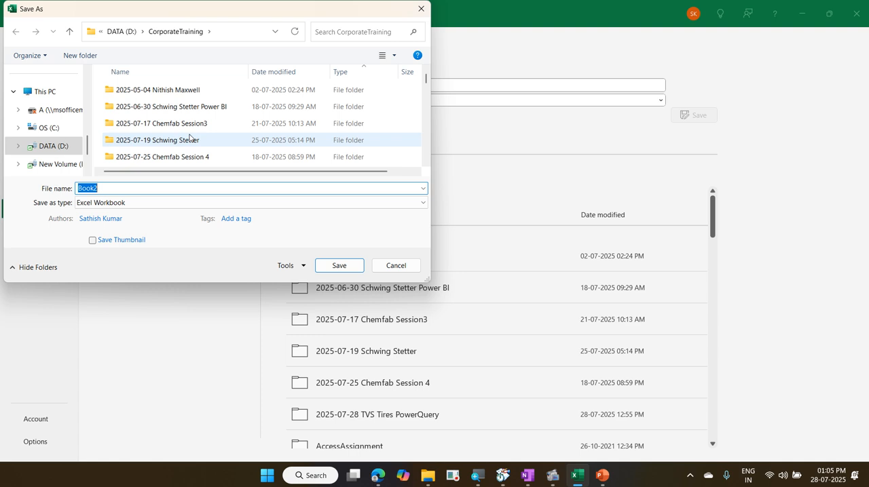
scroll(190, 136, down, 1)
click(192, 128)
double_click(191, 128)
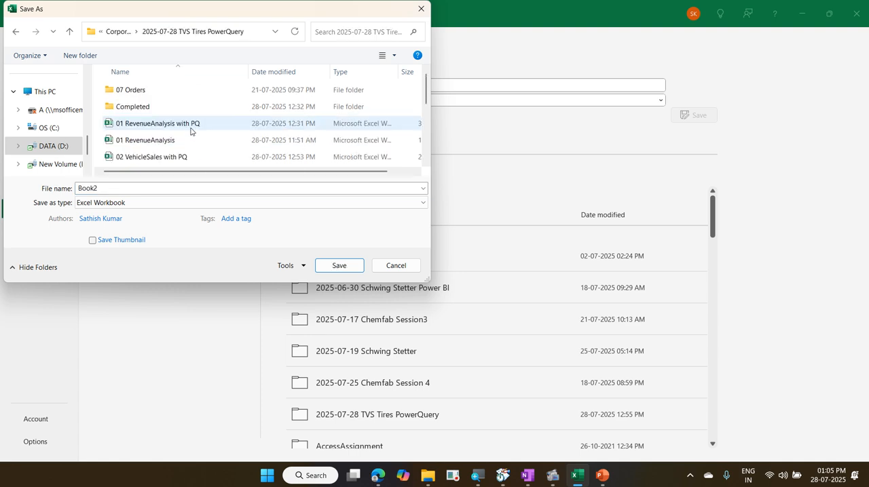
Step: Save the workbook as 03 MachineFeedData with PQ, basing the name on the existing 03 MachineFeedData file, and close it
scroll(190, 140, down, 1)
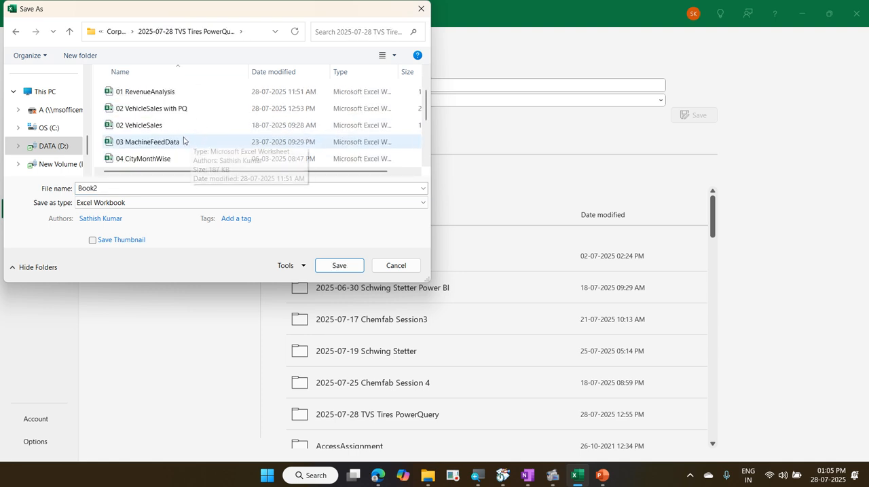
click(183, 141)
click(178, 188)
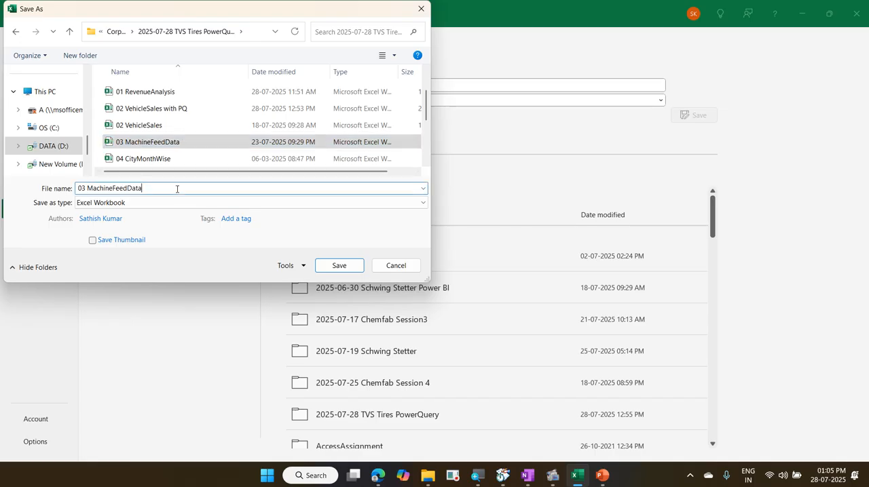
text(wit)
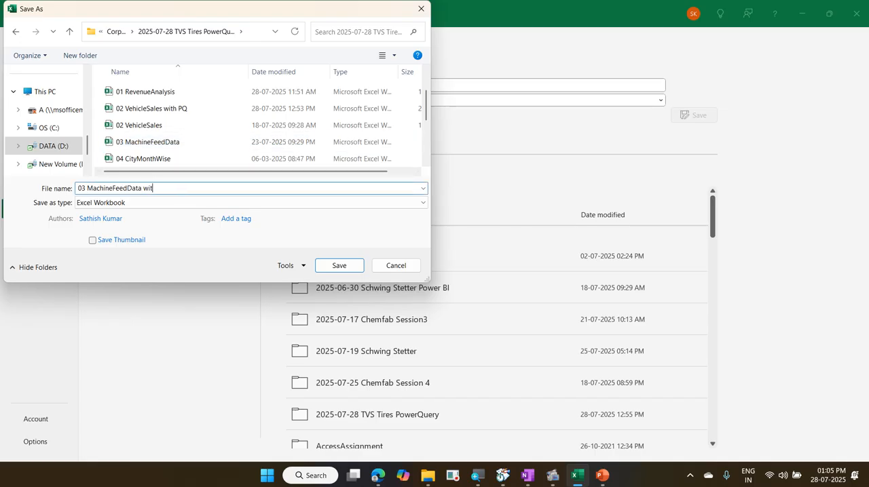
text(h PQ)
key(Return)
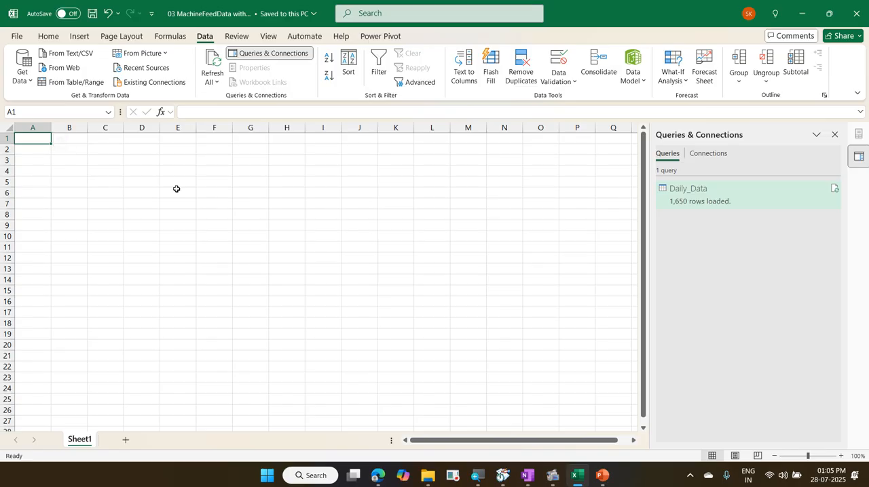
key(ctrl+w)
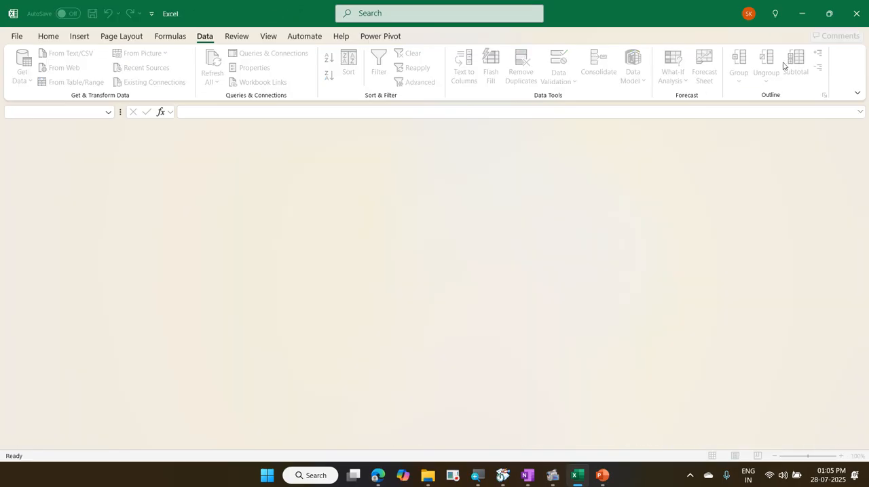
Step: Switch to File Explorer, open the 04 CityMonthWise workbook to examine its year, month and city layout, and close it
click(802, 15)
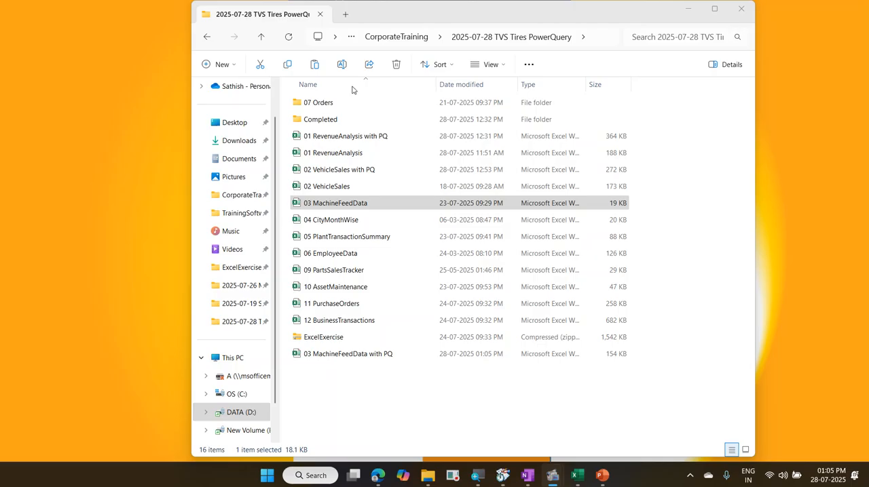
click(390, 224)
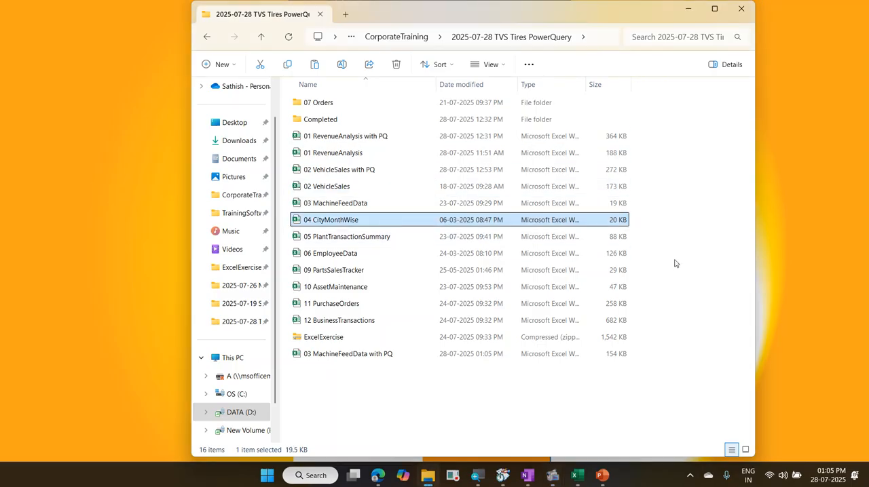
key(Return)
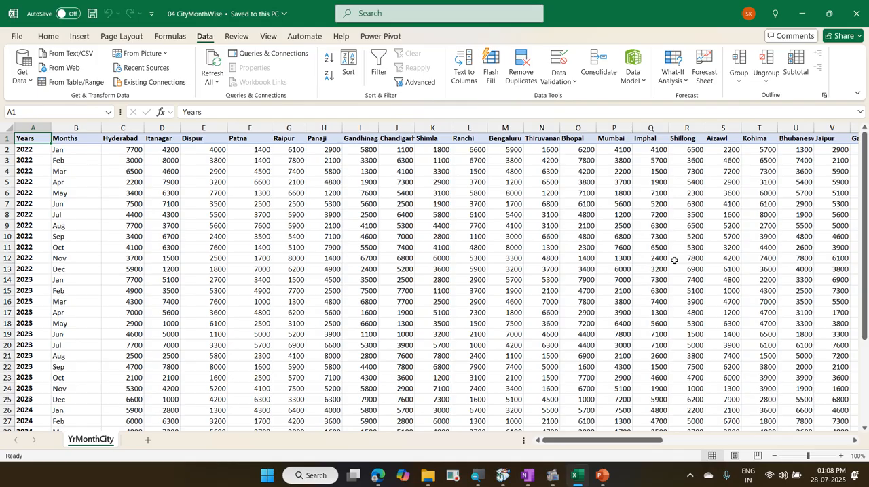
key(ctrl+w)
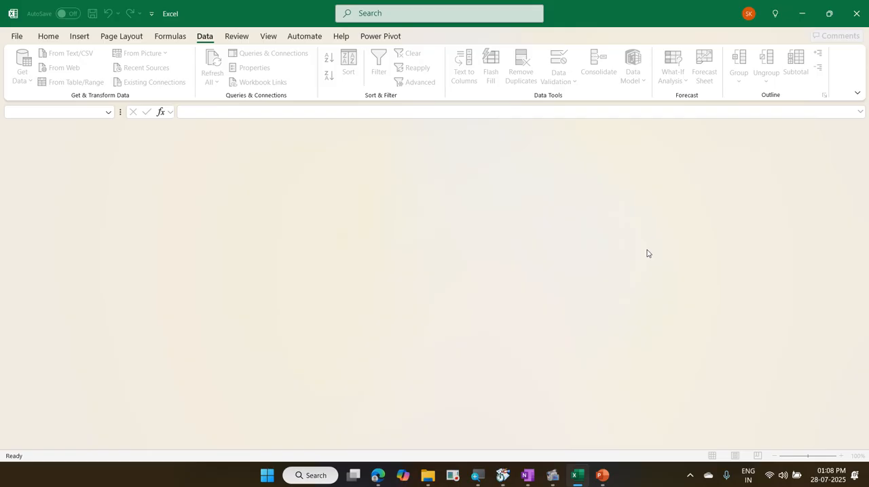
Step: Create a blank workbook and import the YrMonthCity sheet from the 04 CityMonthWise workbook into the Power Query Editor for transformation
key(ctrl+n)
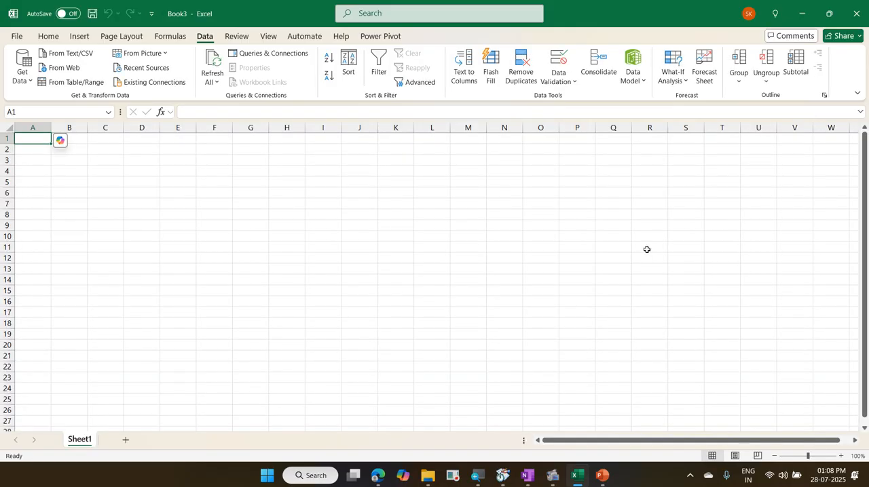
click(26, 78)
mouse_move(63, 108)
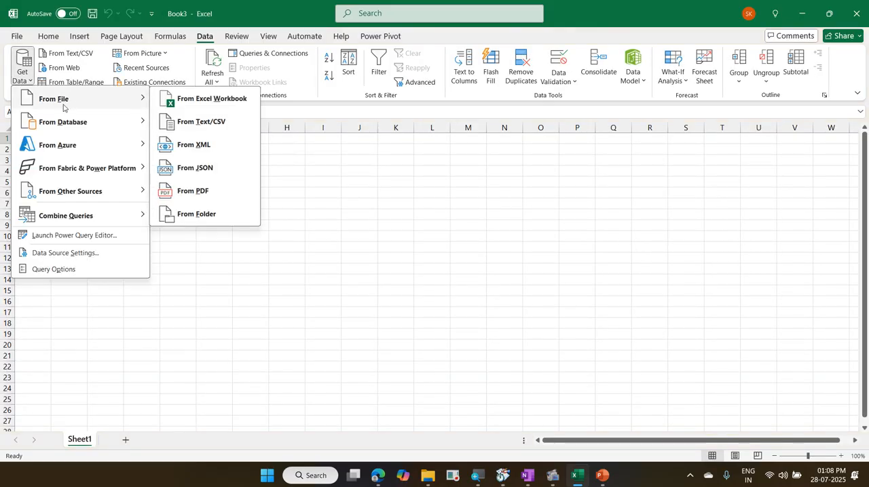
click(208, 100)
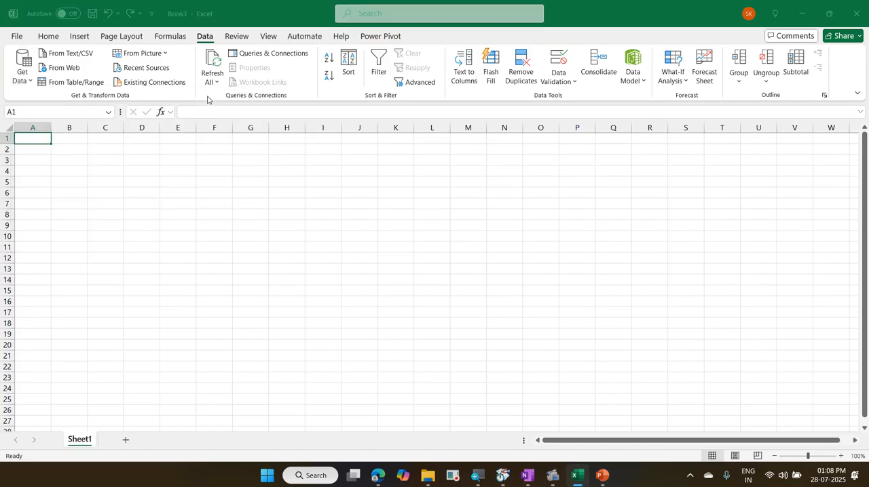
scroll(202, 136, down, 3)
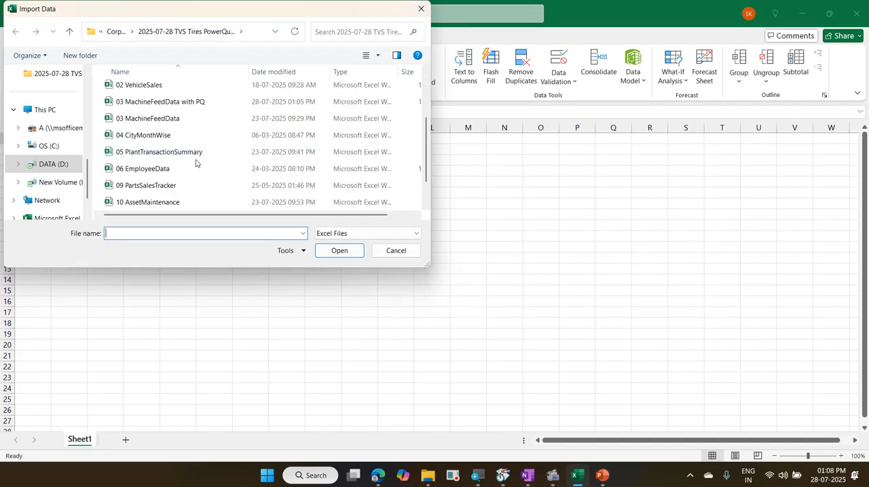
click(180, 140)
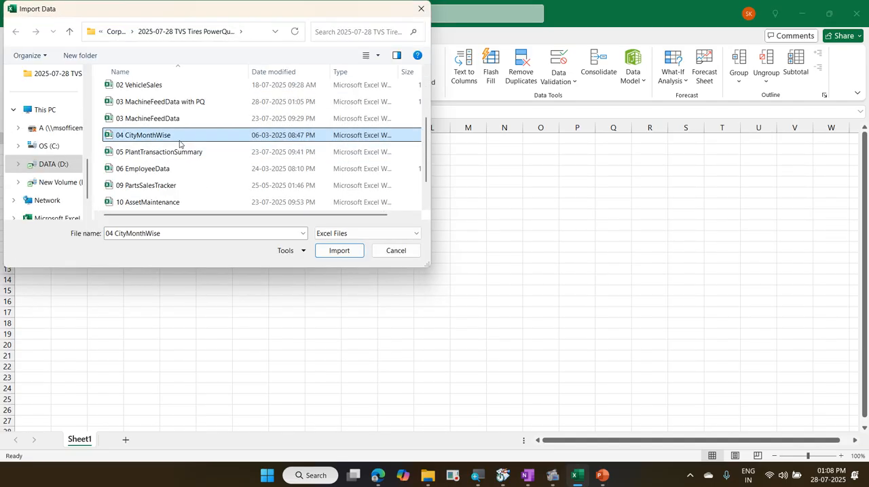
click(354, 251)
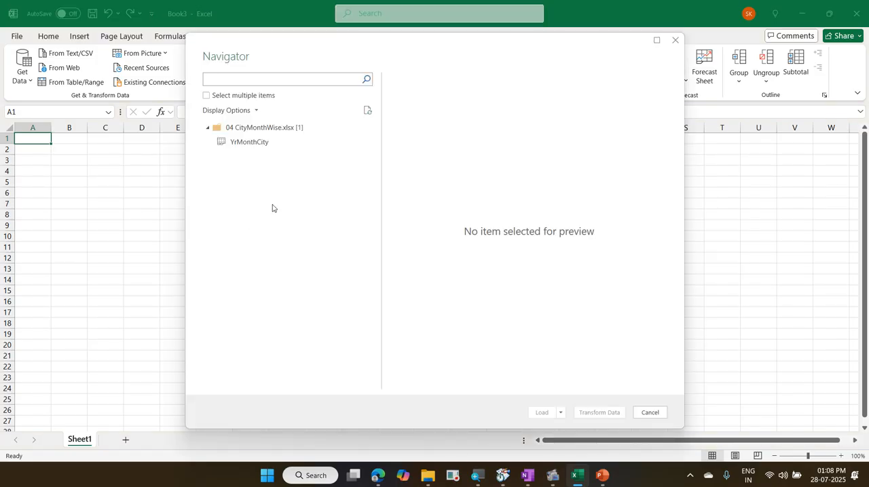
click(263, 146)
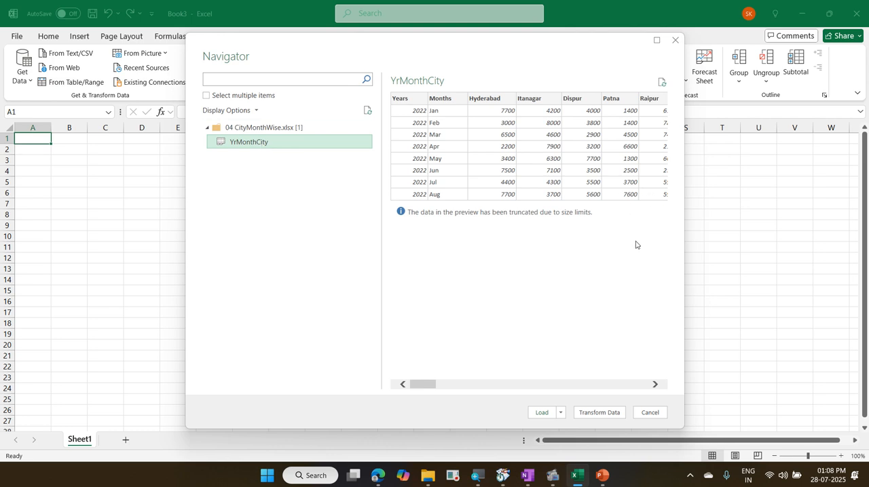
click(610, 413)
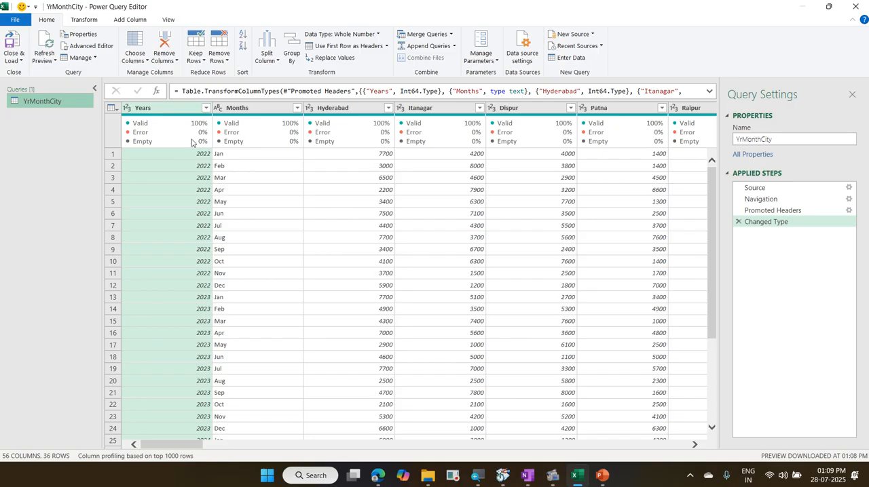
Step: Unpivot all city columns of YrMonthCity, keeping only the Years and Months columns as they are
click(178, 110)
ctrl+click(255, 110)
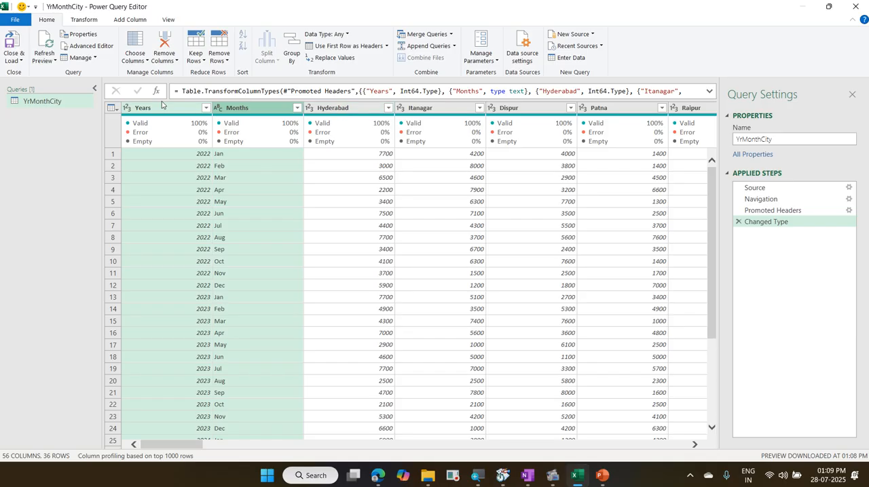
click(85, 21)
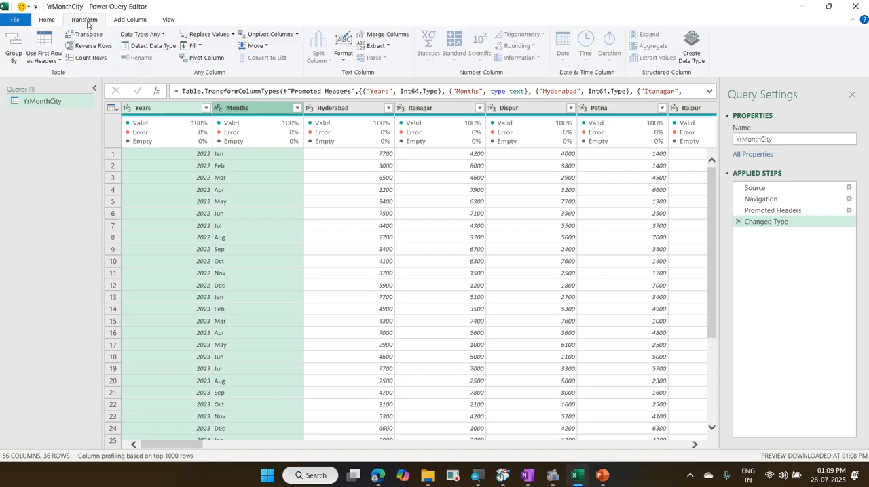
click(297, 35)
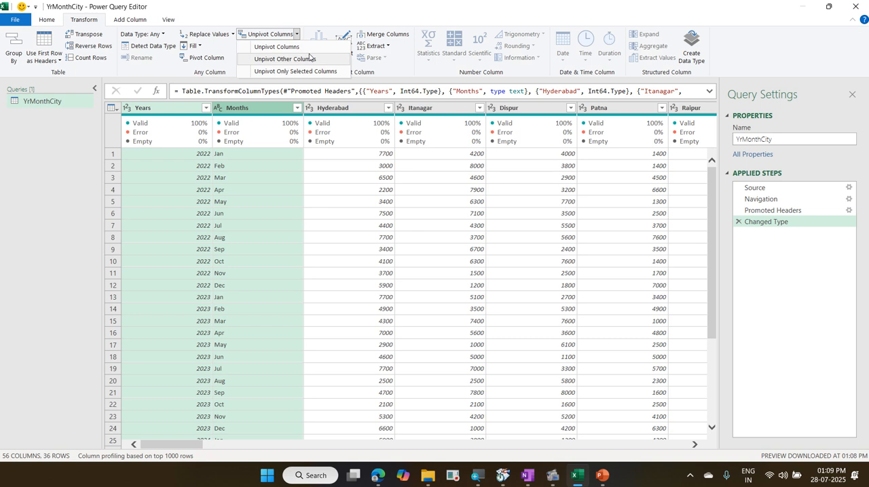
click(307, 59)
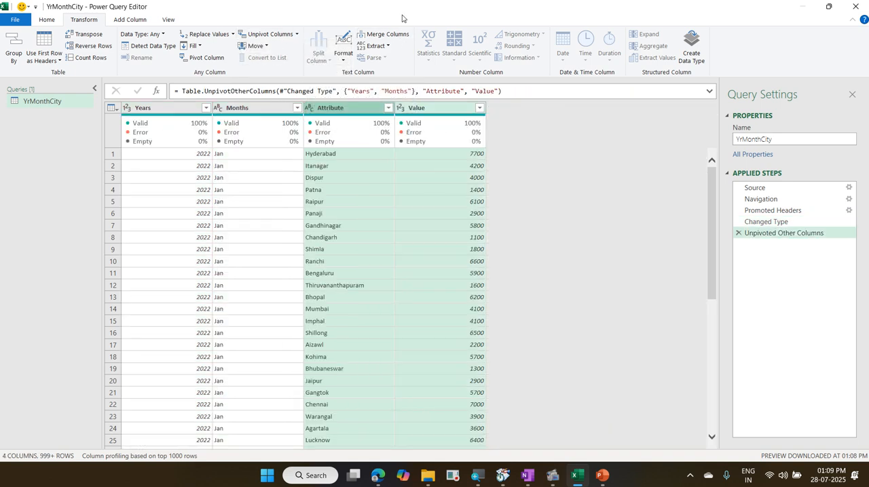
Step: Rename the Attribute column as City Name and the Value column as Sales Amount
double_click(342, 109)
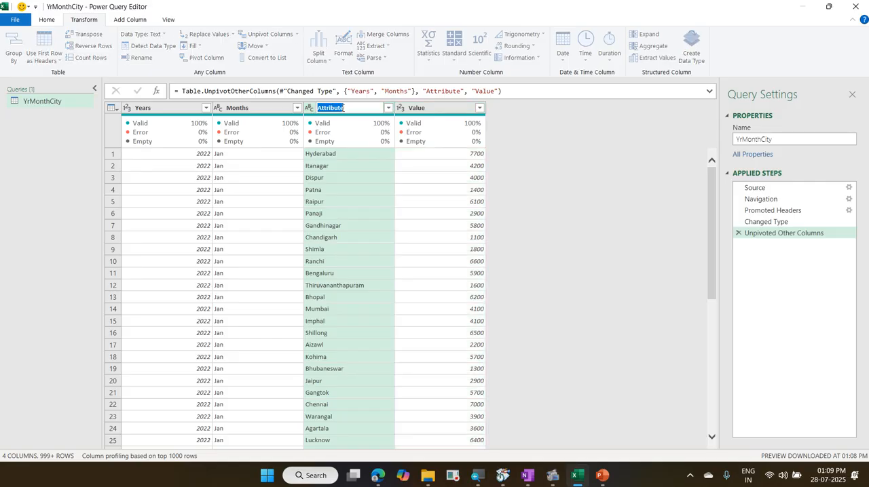
text(City Name)
double_click(432, 109)
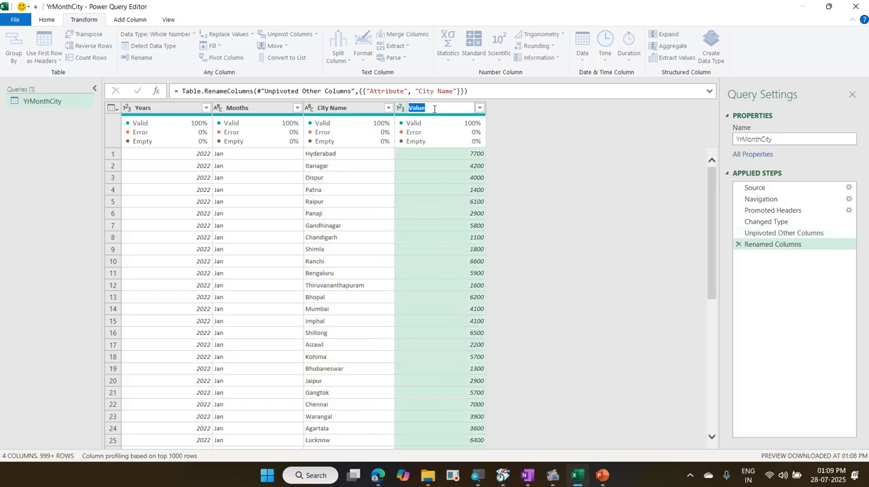
text(Sales Amount)
key(Return)
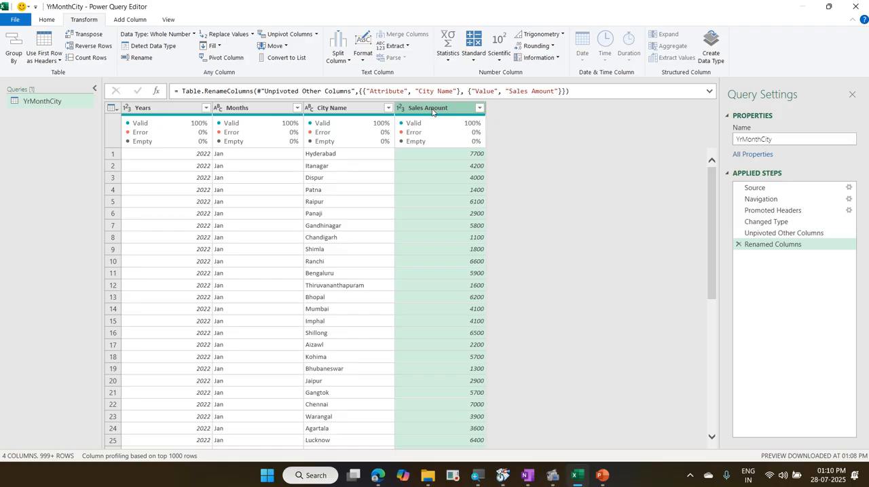
Step: Select the Months column first and add the Years column to the selection, so months precede years when merging
click(246, 115)
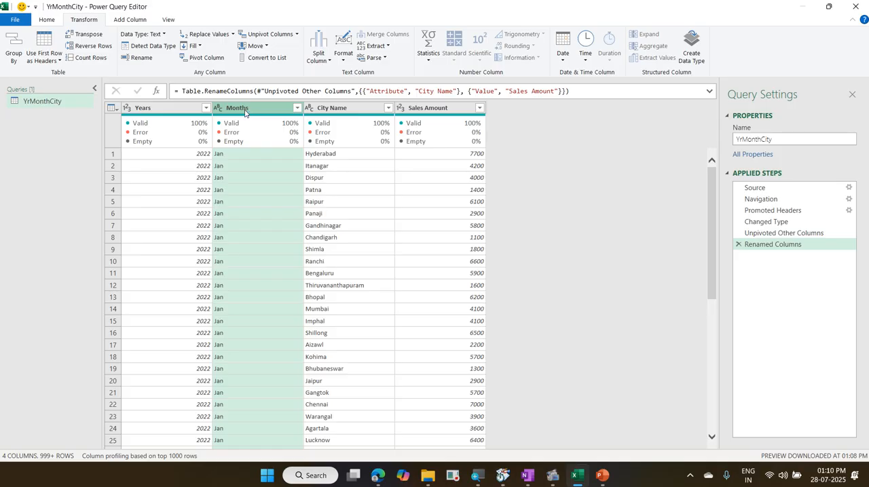
ctrl+click(159, 110)
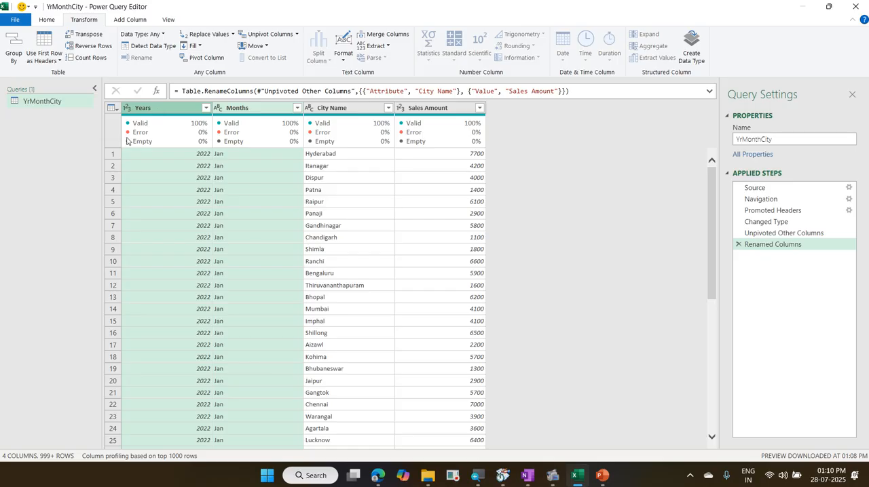
mouse_move(129, 139)
mouse_move(119, 96)
mouse_down()
mouse_move(240, 140)
mouse_move(302, 129)
mouse_up()
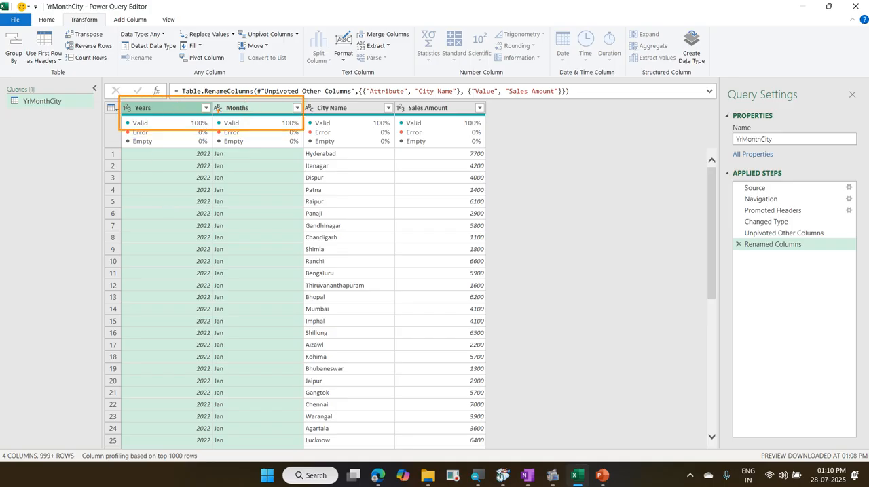
mouse_move(259, 99)
mouse_down()
mouse_move(541, 89)
mouse_move(553, 340)
mouse_move(567, 441)
mouse_up()
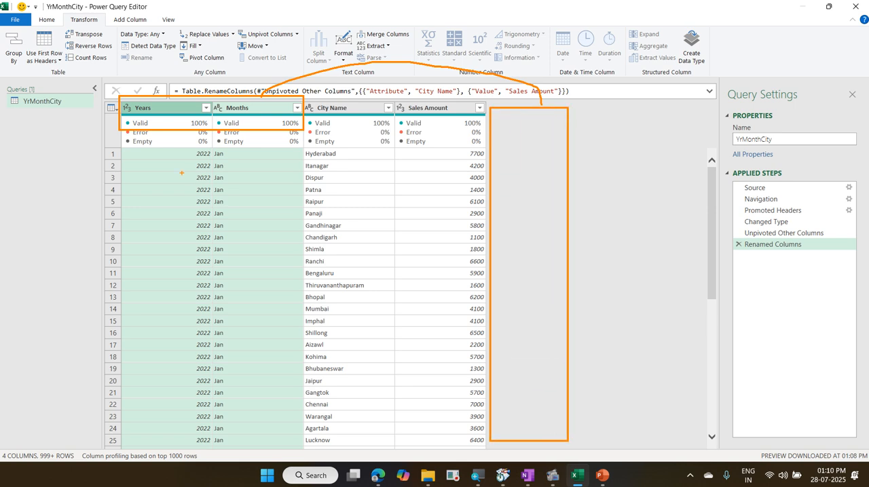
drag(156, 146, 218, 157)
drag(531, 143, 582, 124)
drag(107, 11, 155, 33)
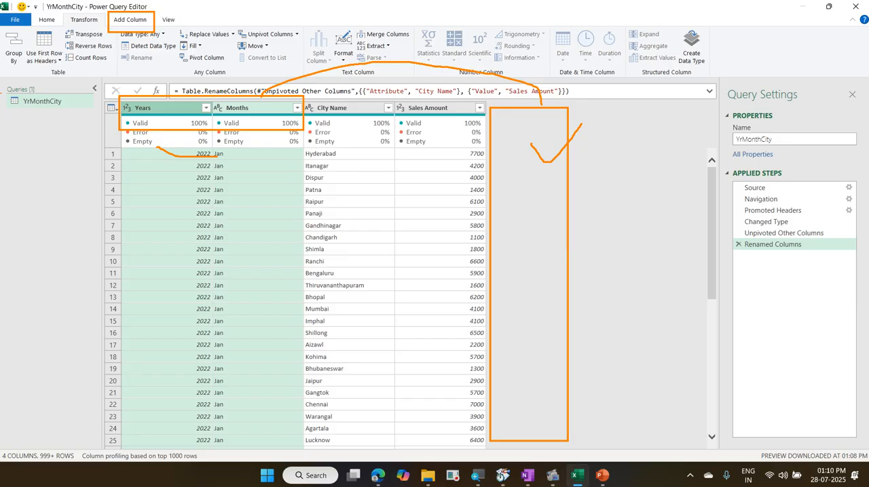
mouse_move(160, 164)
mouse_down()
mouse_move(194, 175)
mouse_move(277, 158)
mouse_up()
mouse_move(174, 192)
mouse_down()
mouse_move(265, 379)
mouse_move(258, 414)
mouse_up()
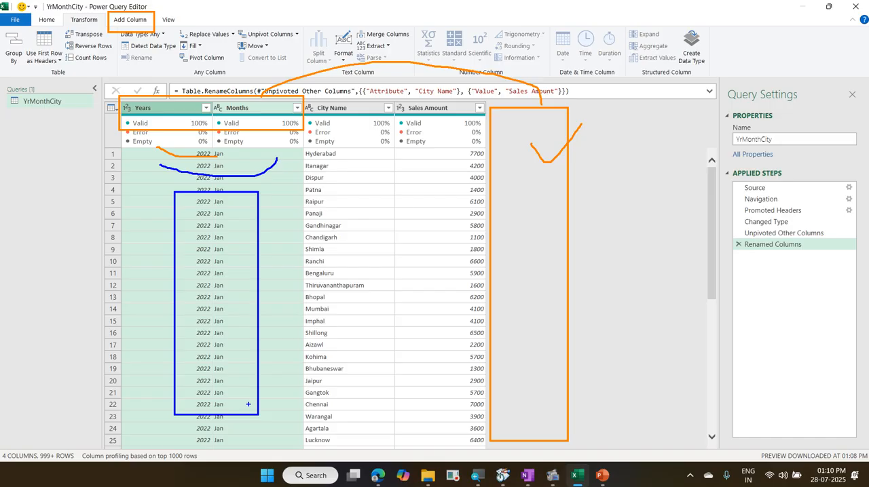
mouse_move(63, 15)
mouse_down()
mouse_move(95, 29)
mouse_move(64, 13)
mouse_up()
key(Escape)
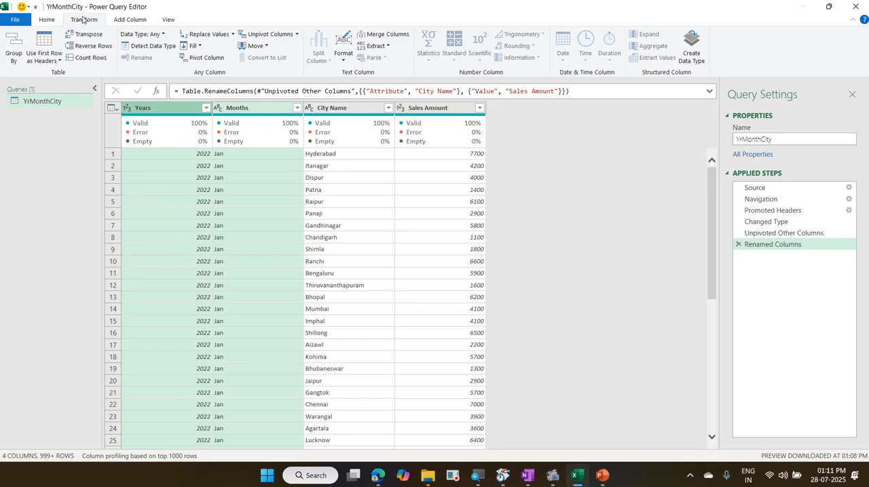
drag(352, 24, 409, 43)
key(ctrl+z)
mouse_move(351, 25)
mouse_down()
mouse_move(375, 39)
mouse_move(427, 43)
mouse_up()
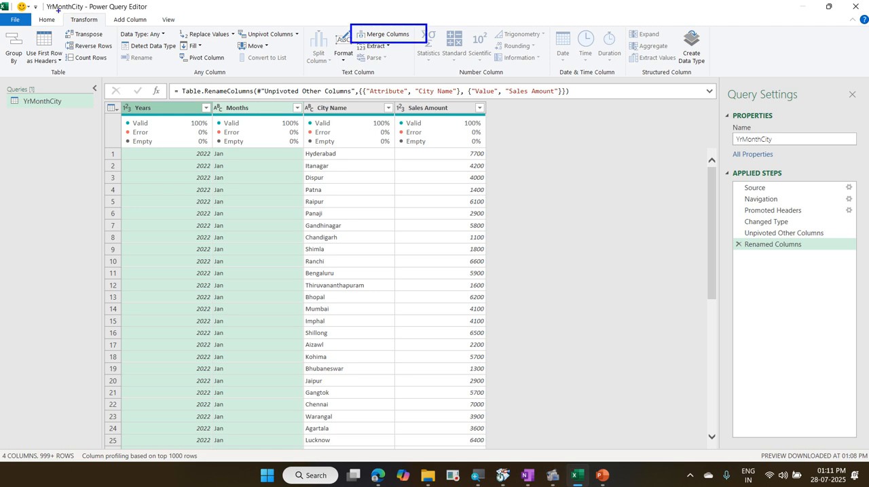
drag(58, 11, 110, 31)
mouse_move(344, 36)
mouse_down()
mouse_move(115, 23)
mouse_move(109, 16)
mouse_up()
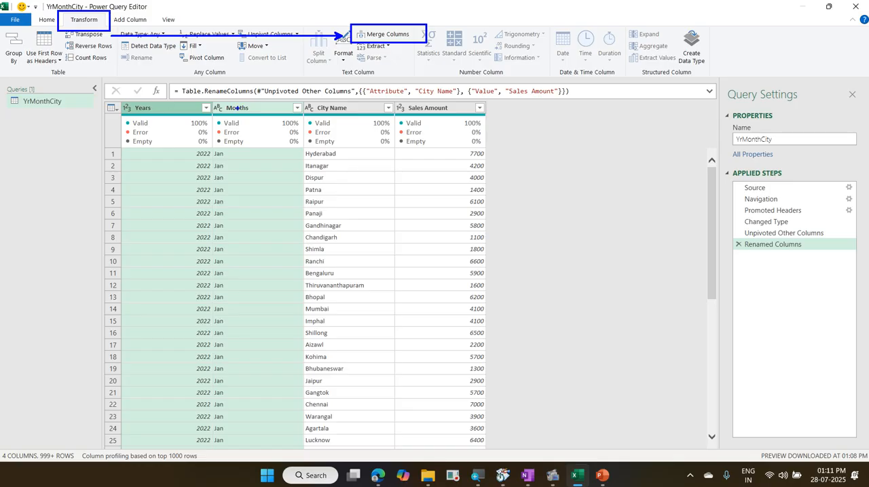
drag(237, 105, 245, 97)
drag(180, 104, 191, 76)
key(Escape)
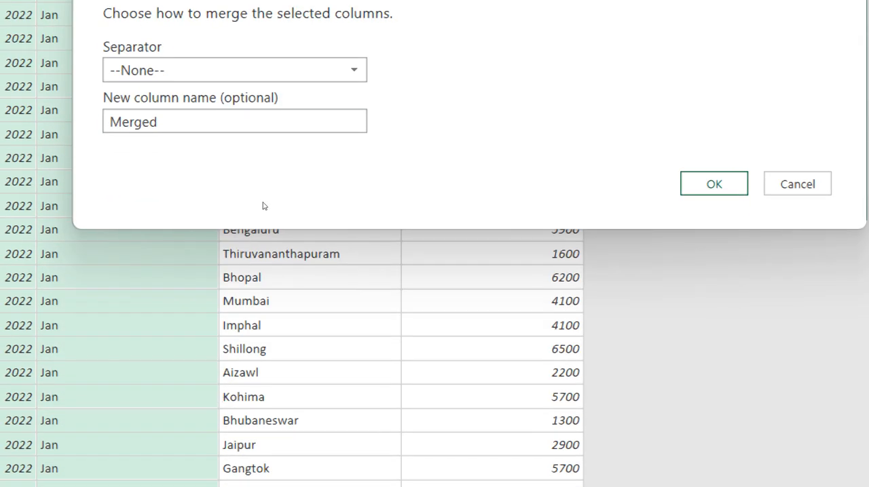
Step: Merge the selected Months and Years columns with a custom "-" separator into a column named Sales Date, and detect its data type
click(262, 99)
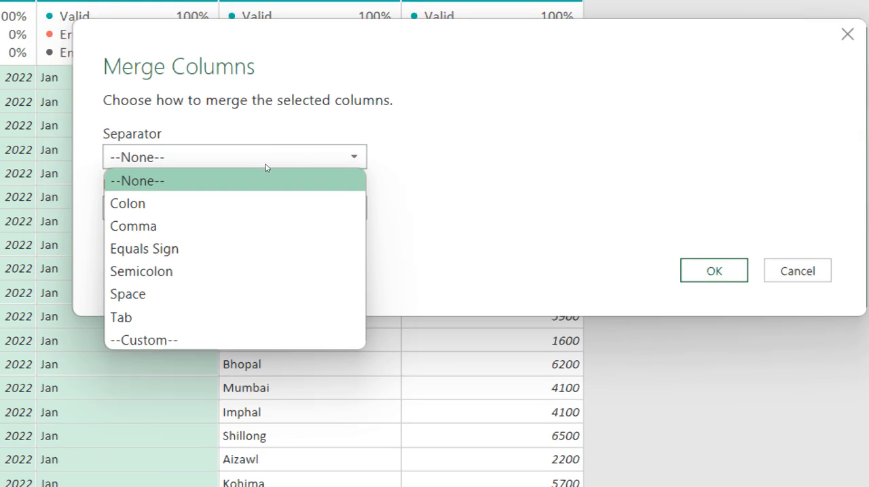
key(Down)
key(Down)
key(Down)
key(Down)
key(Down)
key(Down)
key(Down)
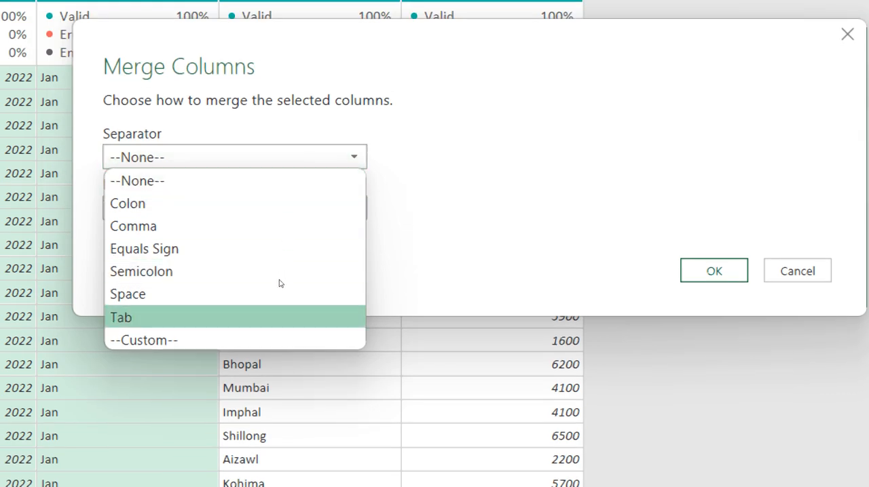
key(Return)
click(273, 204)
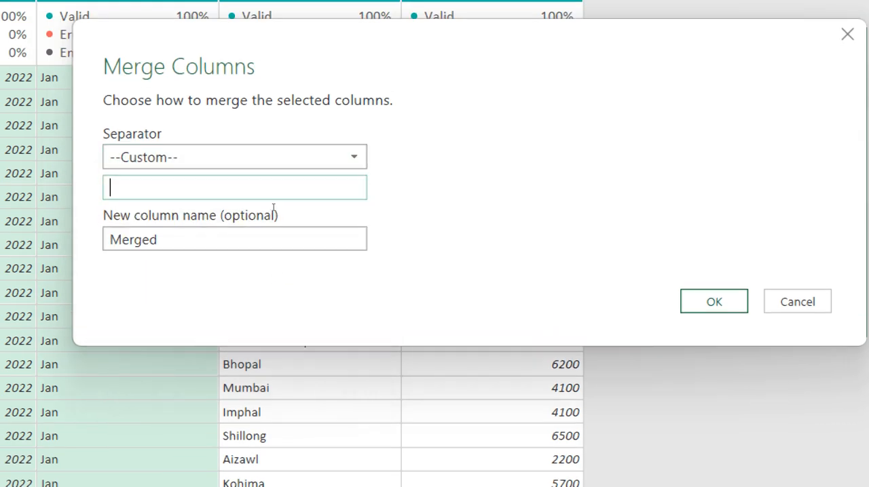
text(-)
key(Tab)
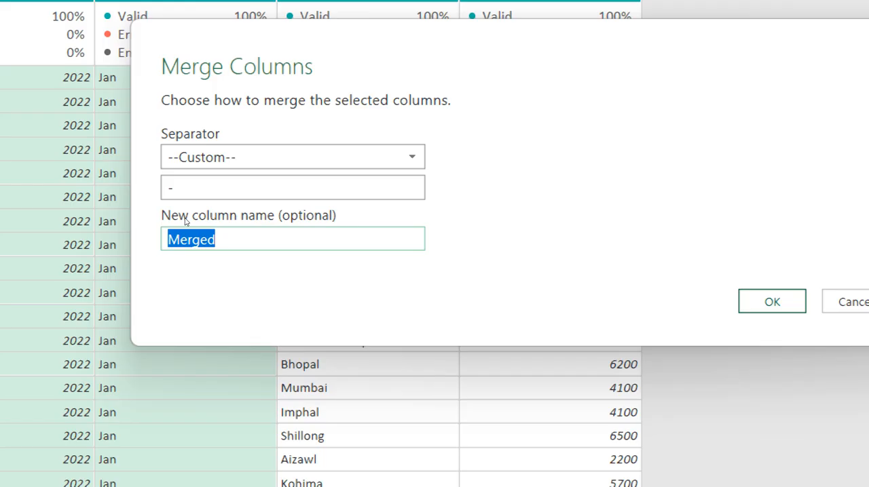
text(Sales )
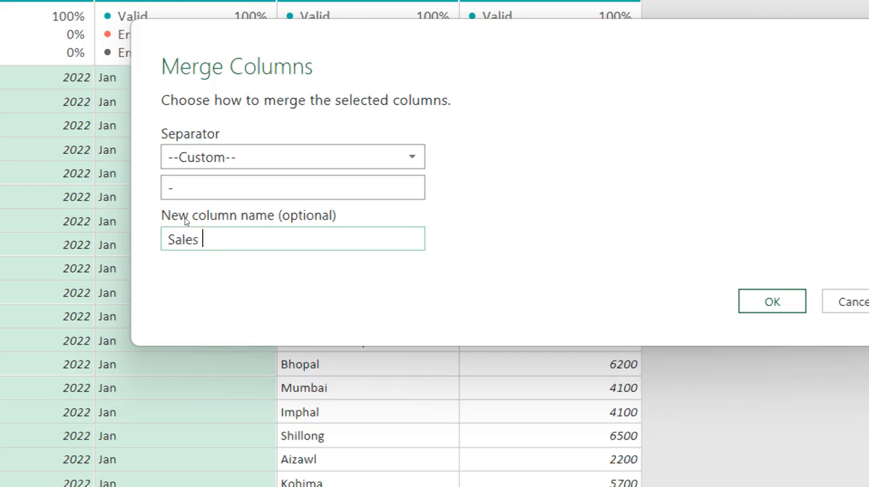
text(Date)
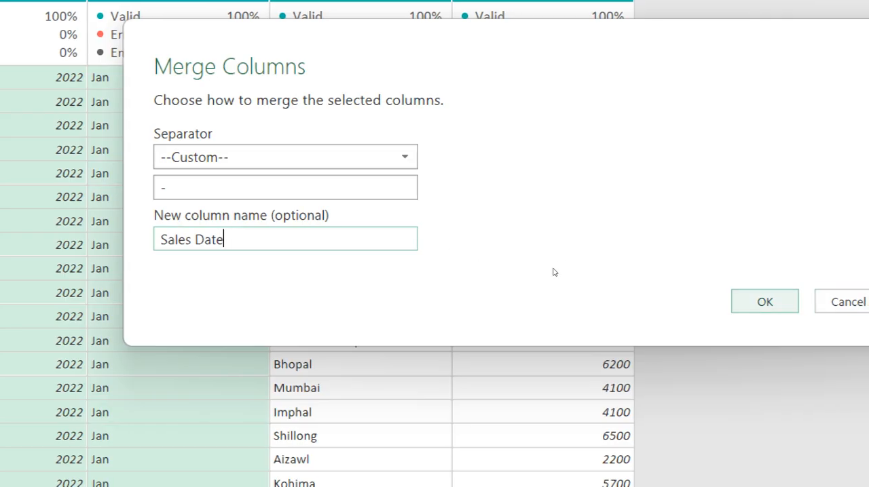
key(Return)
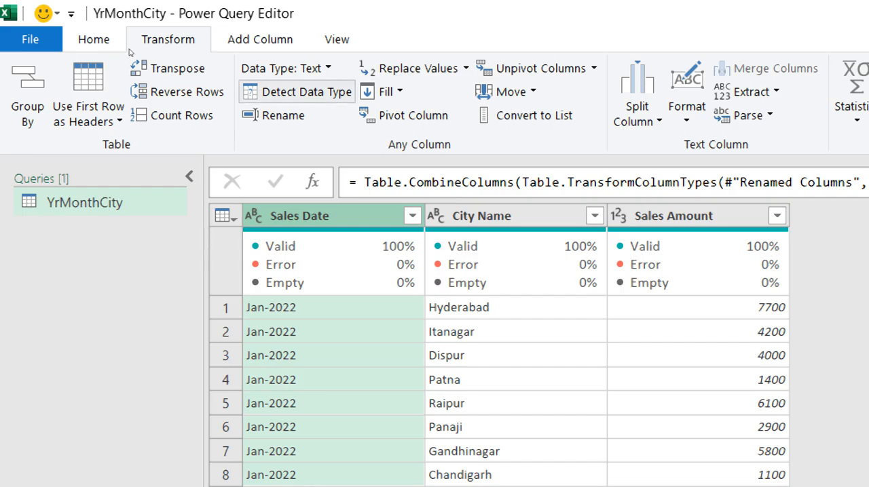
click(297, 92)
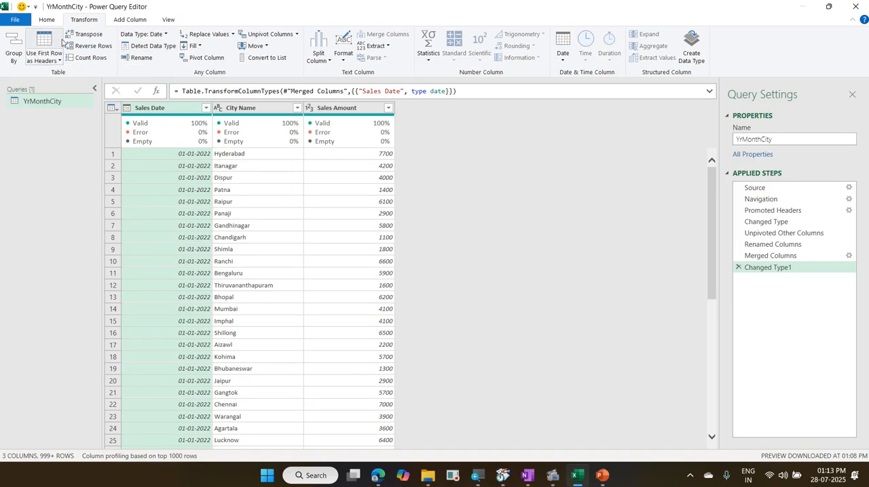
Step: Close the query and load it as a connection only, adding the data to the Data Model
click(103, 46)
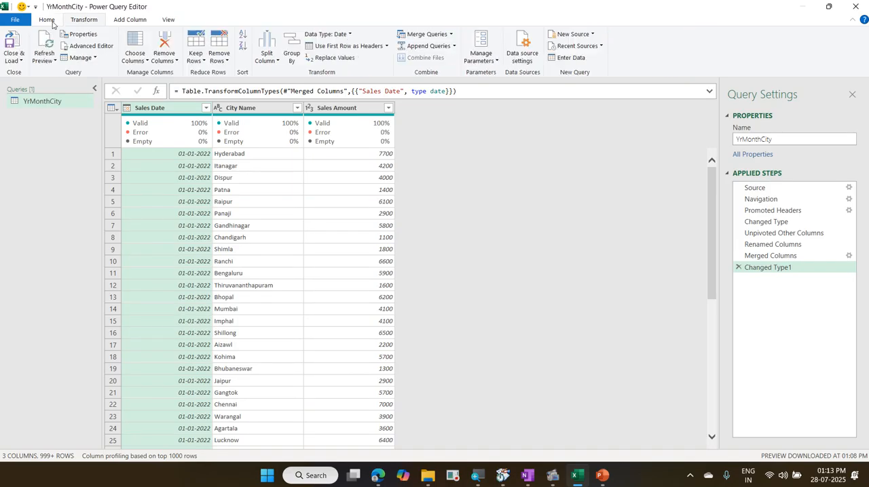
click(21, 61)
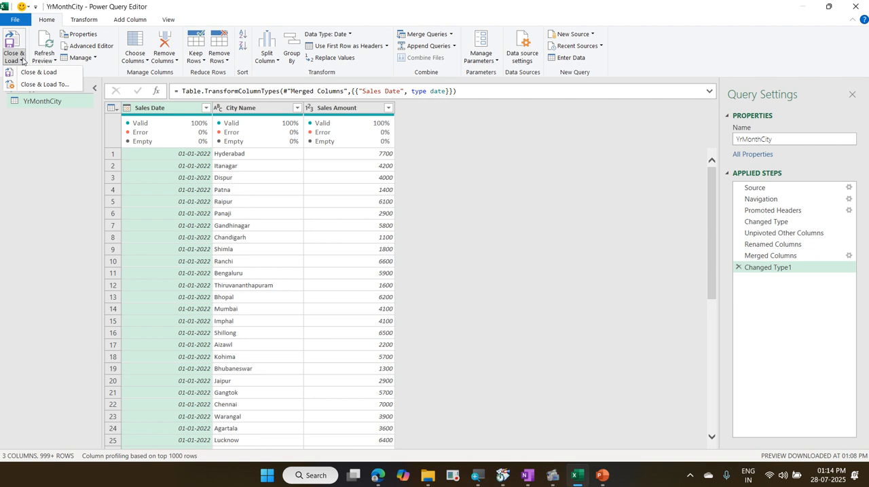
click(38, 84)
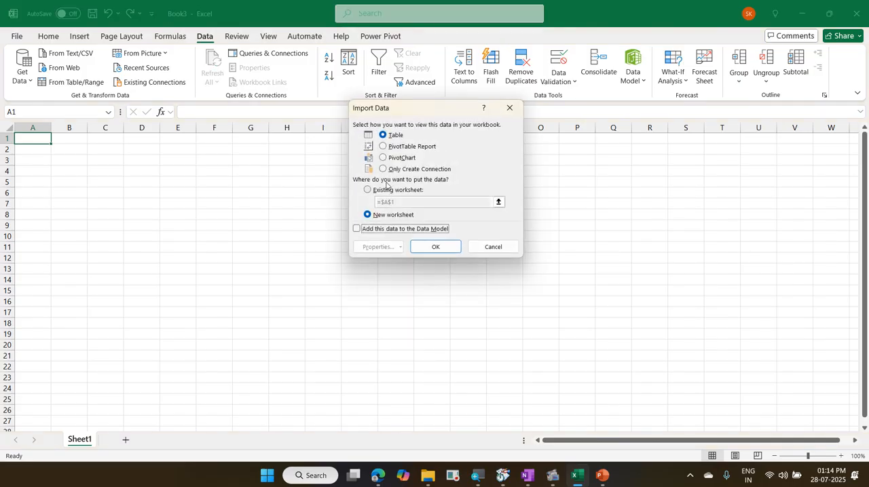
click(394, 171)
click(390, 228)
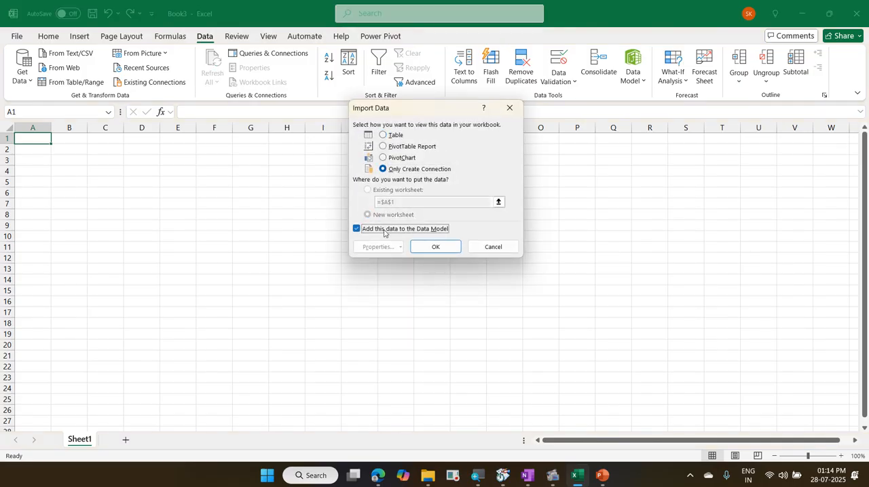
click(433, 247)
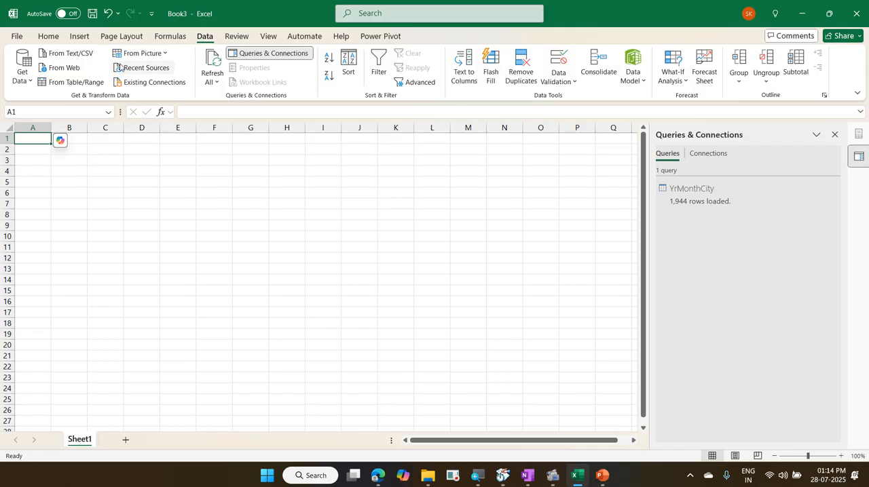
Step: Insert a PivotTable from the Data Model at cell A1 of the existing Sheet1 and expand the YrMonthCity table's fields
click(80, 38)
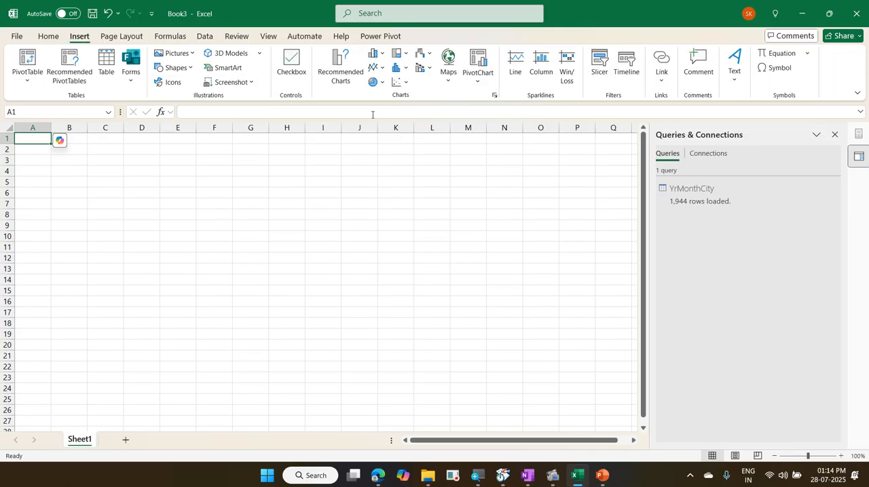
click(32, 89)
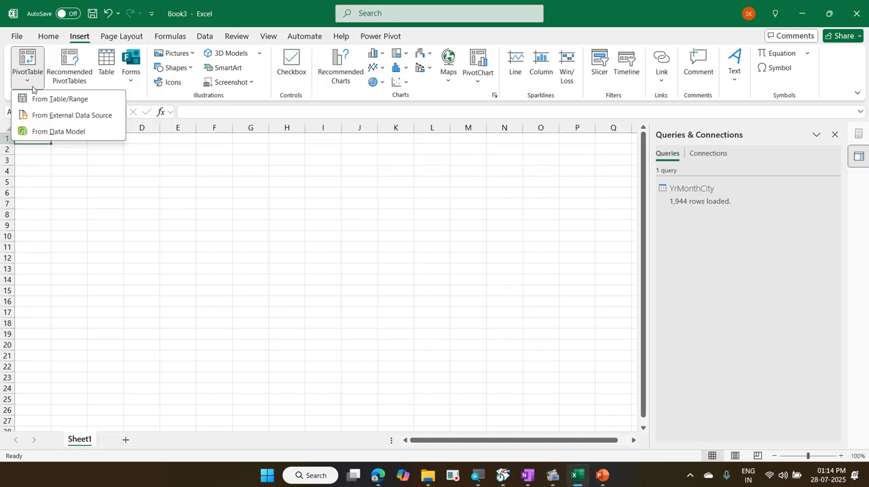
click(58, 132)
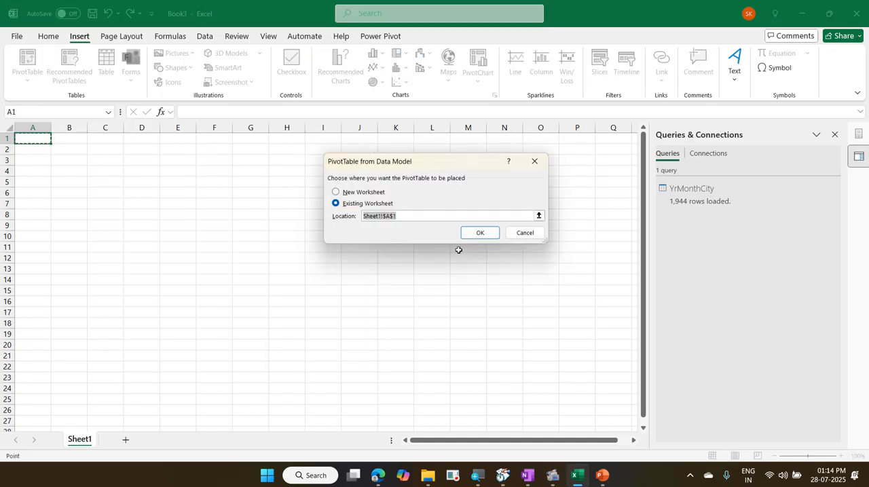
click(477, 239)
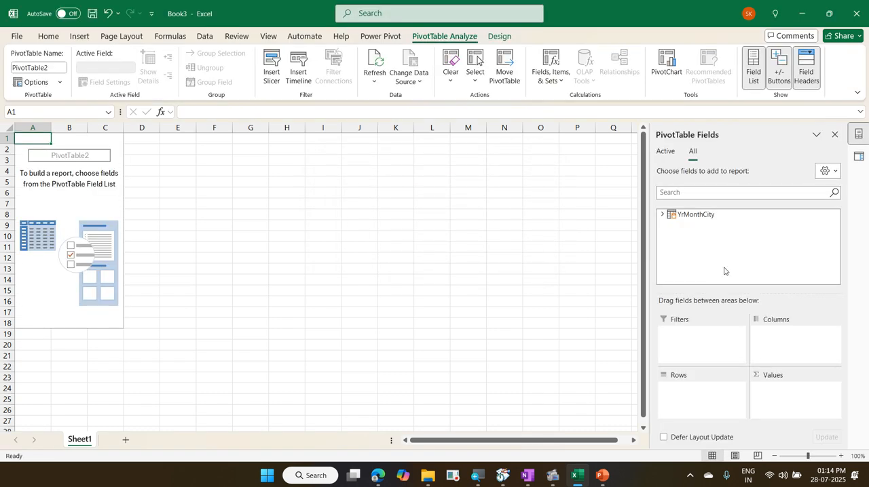
click(663, 215)
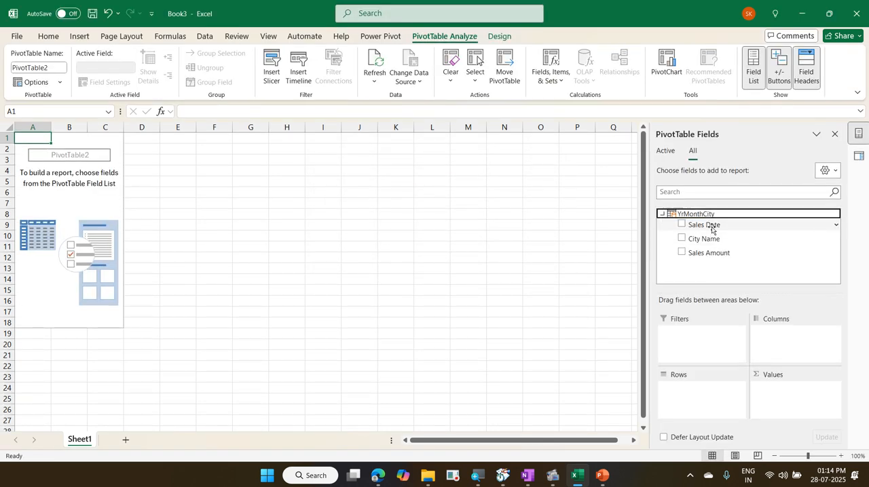
Step: Add Sales Date to the PivotTable rows and sum Sales Amount as values, and inspect the quarter and month levels under 2022 and 2023
drag(712, 225, 689, 399)
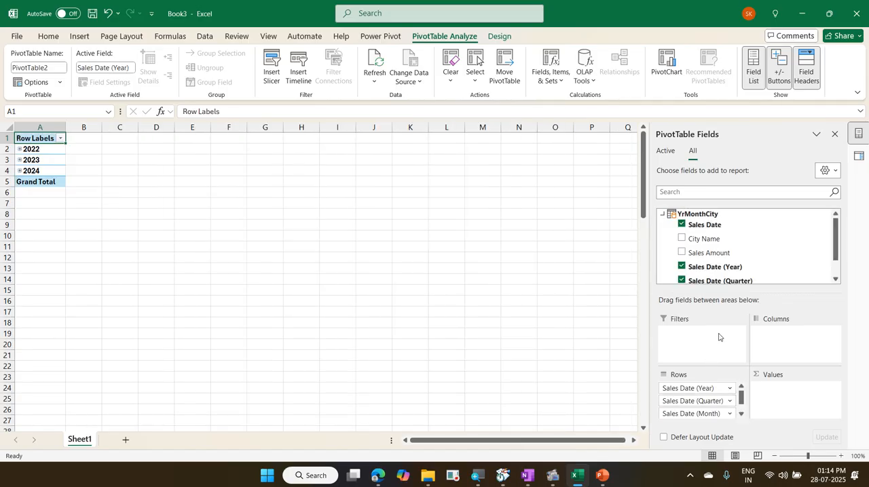
drag(724, 257, 781, 395)
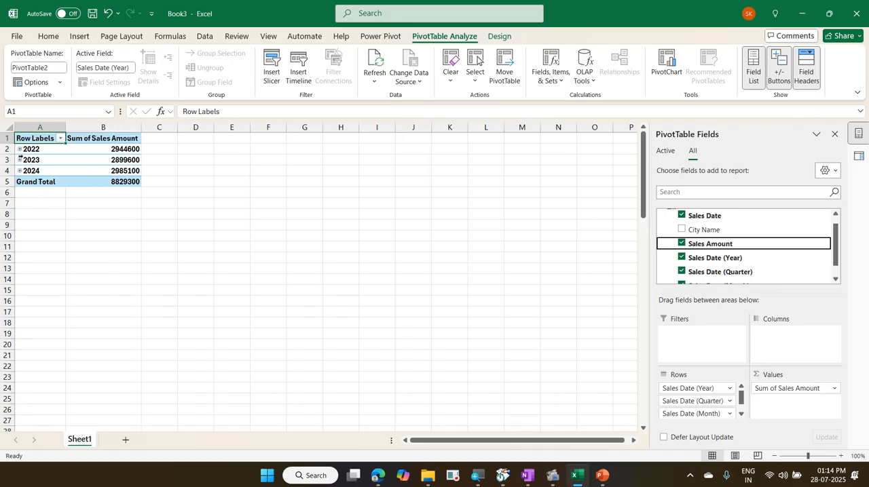
click(20, 150)
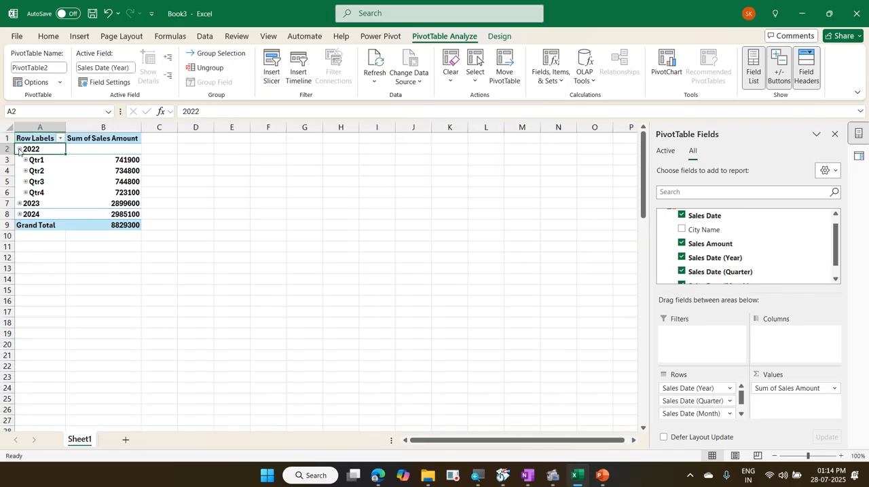
click(23, 161)
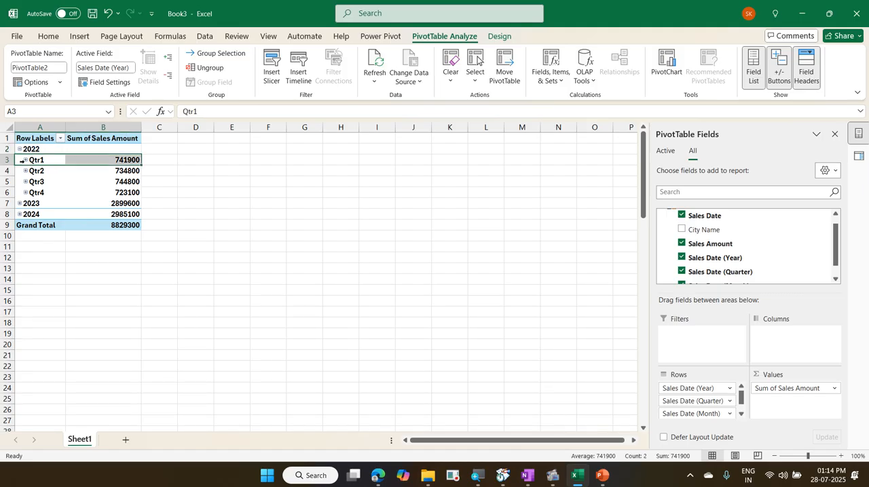
click(26, 160)
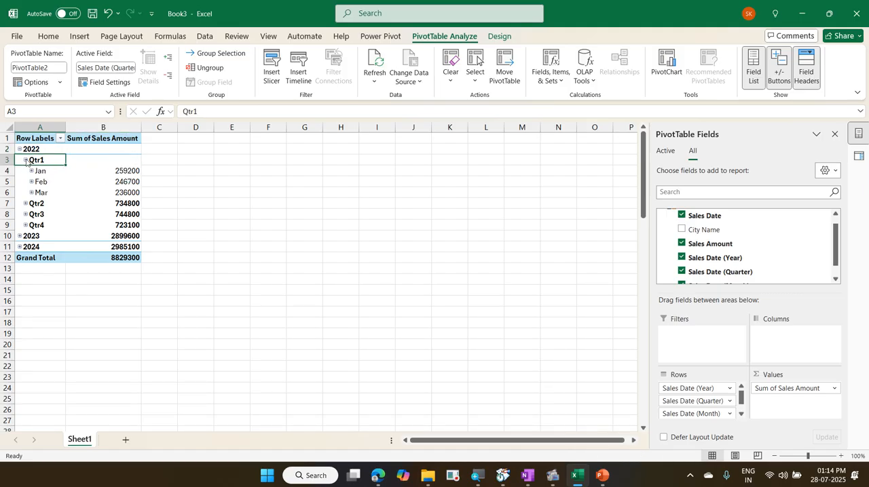
click(21, 150)
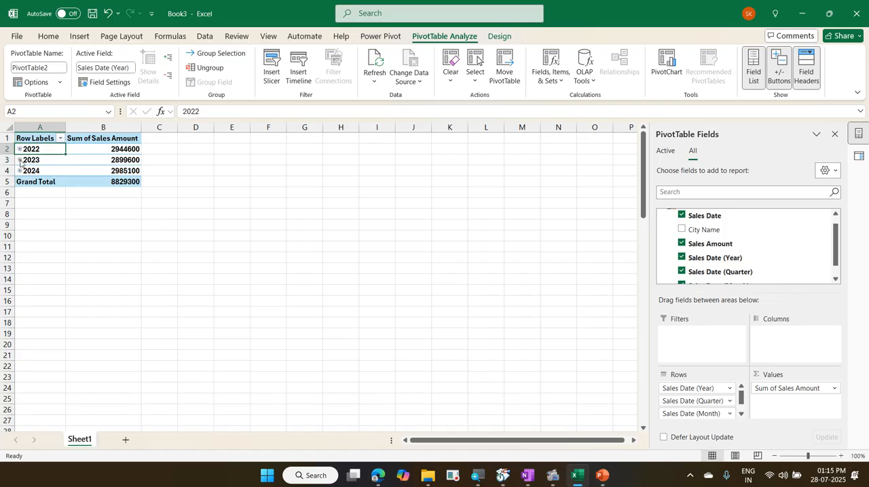
click(21, 160)
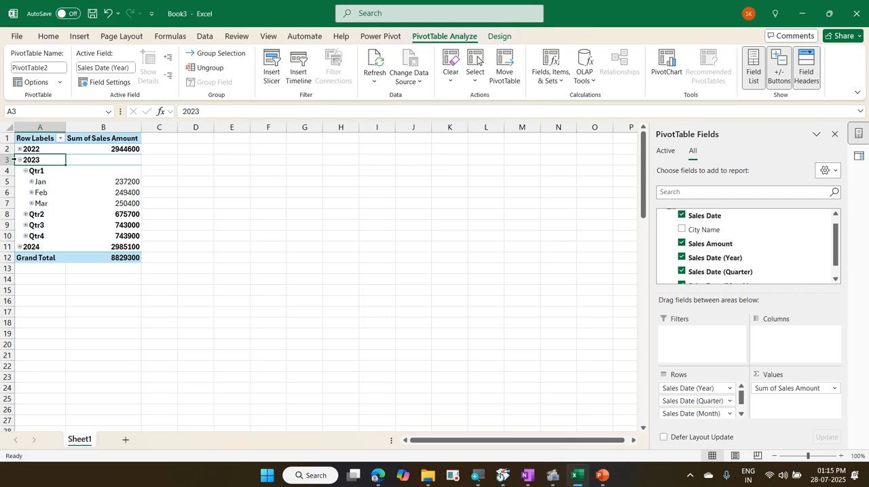
click(19, 160)
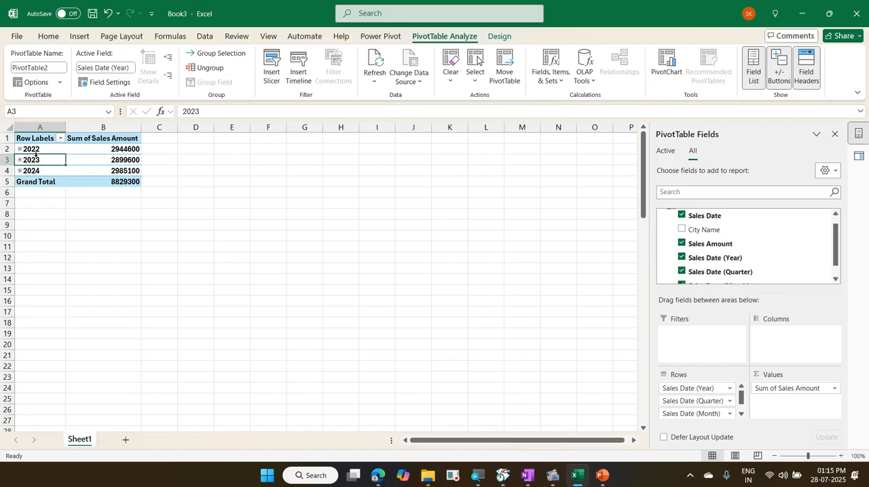
Step: Regroup the PivotTable's date rows by Months and Years only, leaving out Quarters, and review the monthly rows down to the grand total
right_click(42, 148)
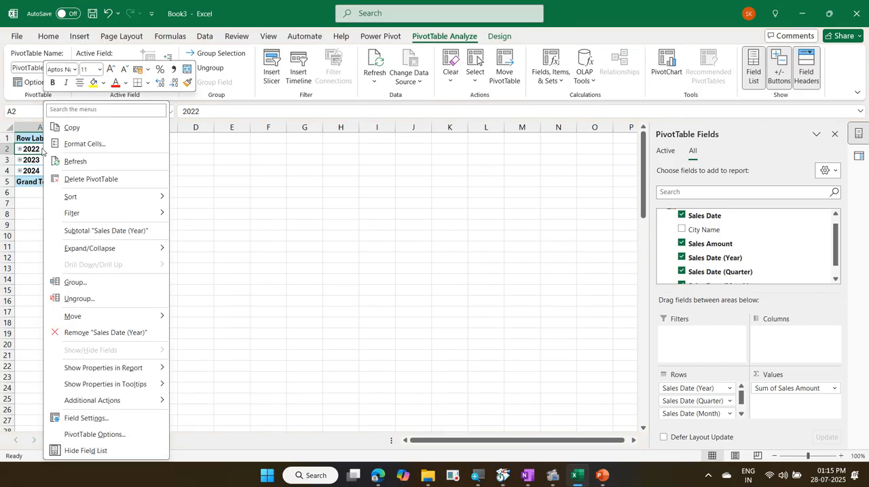
click(97, 283)
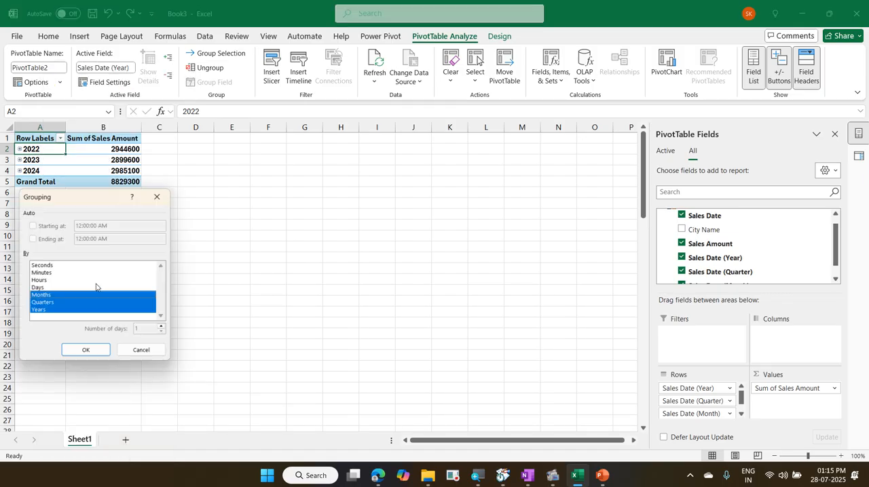
drag(73, 201, 297, 129)
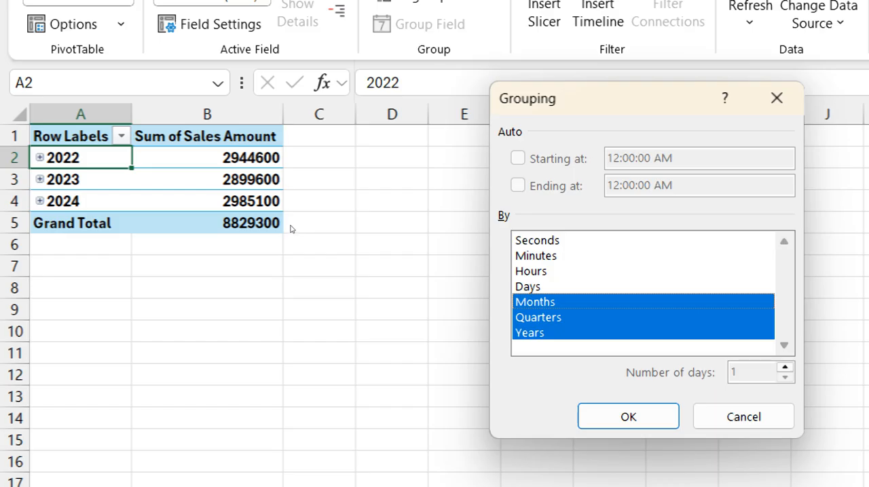
key(Down)
key(space)
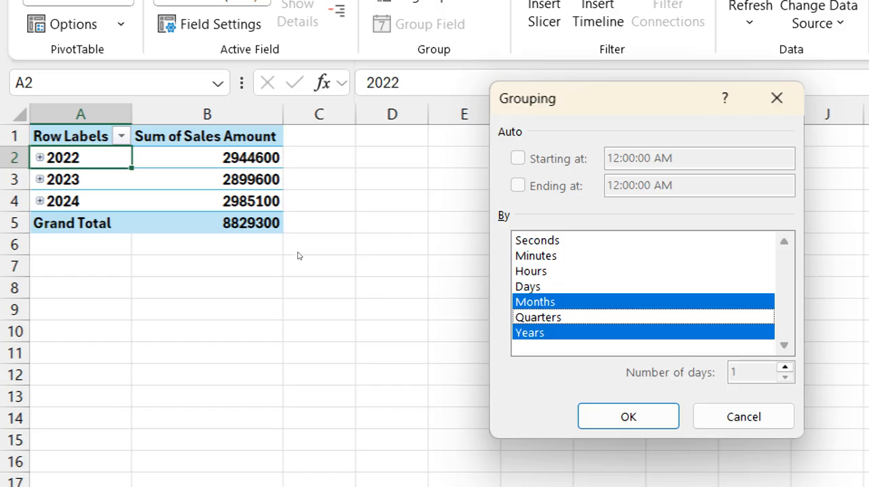
key(Return)
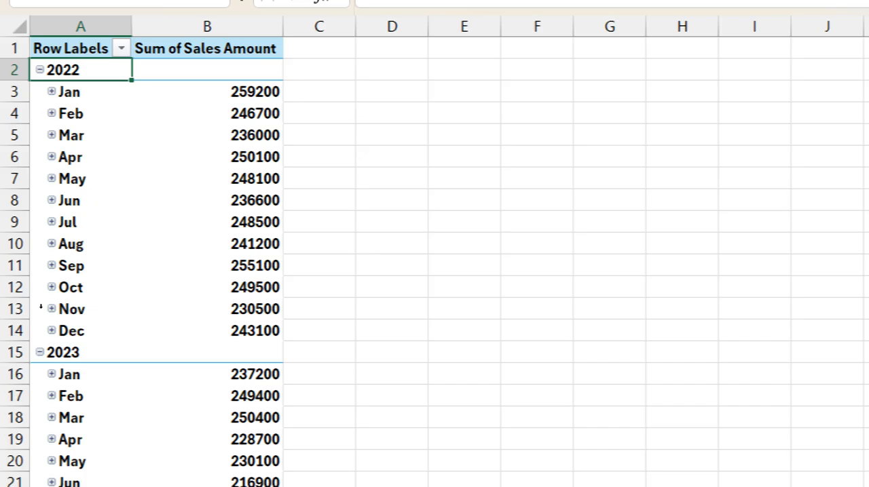
scroll(34, 248, down, 6)
scroll(34, 248, down, 5)
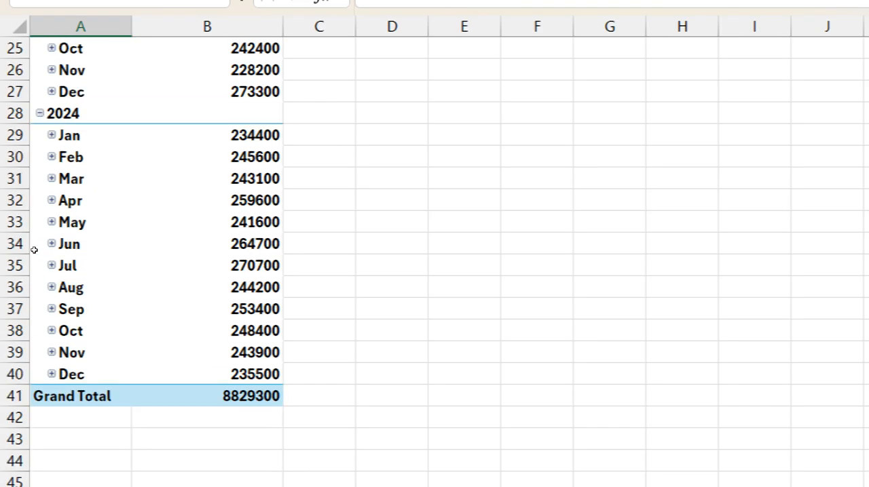
scroll(34, 247, up, 10)
scroll(34, 243, up, 1)
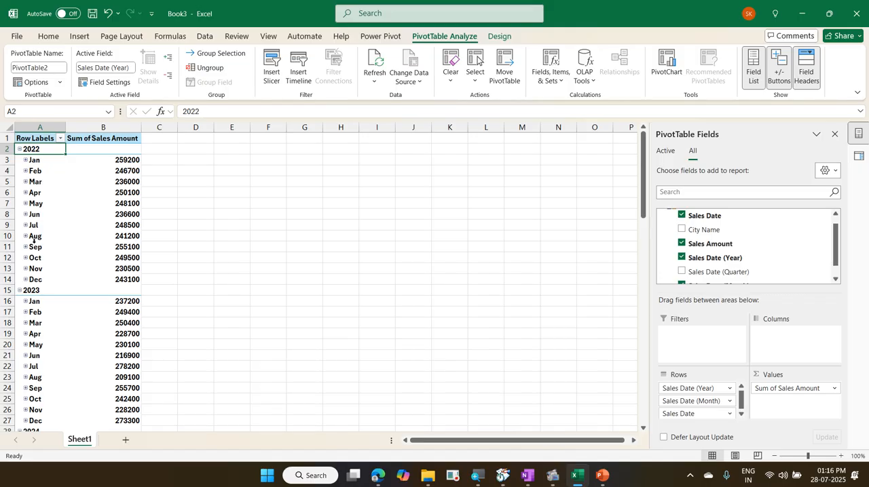
Step: Check the grouping settings of the month rows and accept them with Months and Years selected
right_click(39, 160)
click(103, 286)
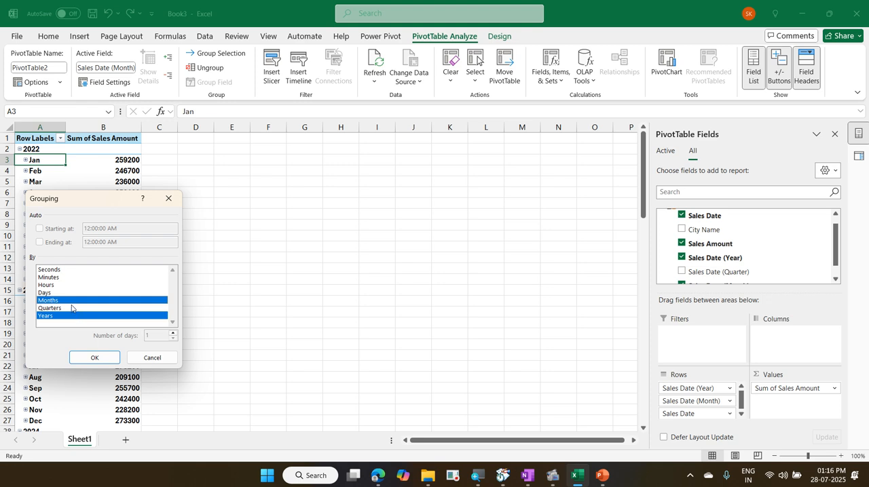
click(95, 356)
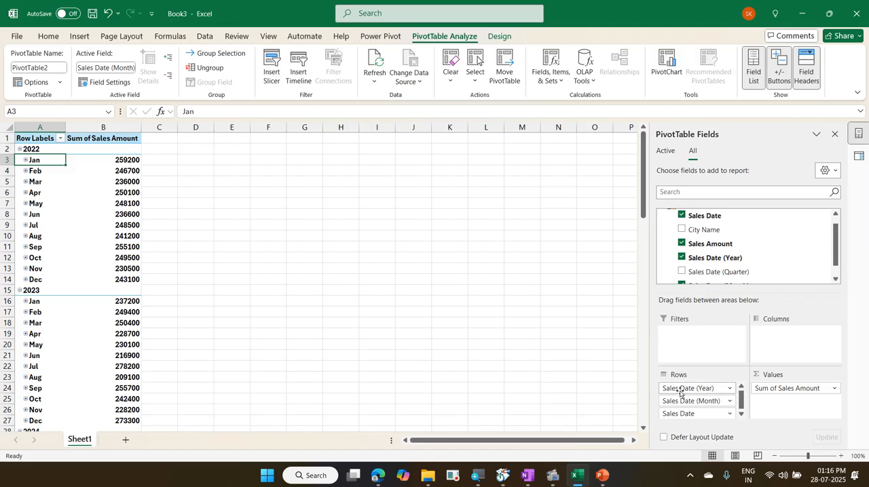
Step: Move Sales Date (Year) from the rows to the columns and remove Sales Date from the rows, keeping only Sales Date (Month) there
drag(681, 392, 754, 340)
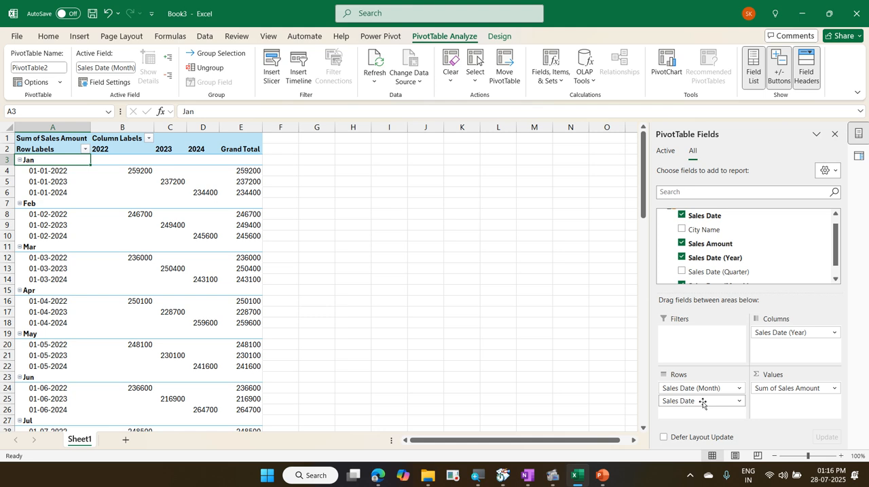
drag(702, 403, 714, 269)
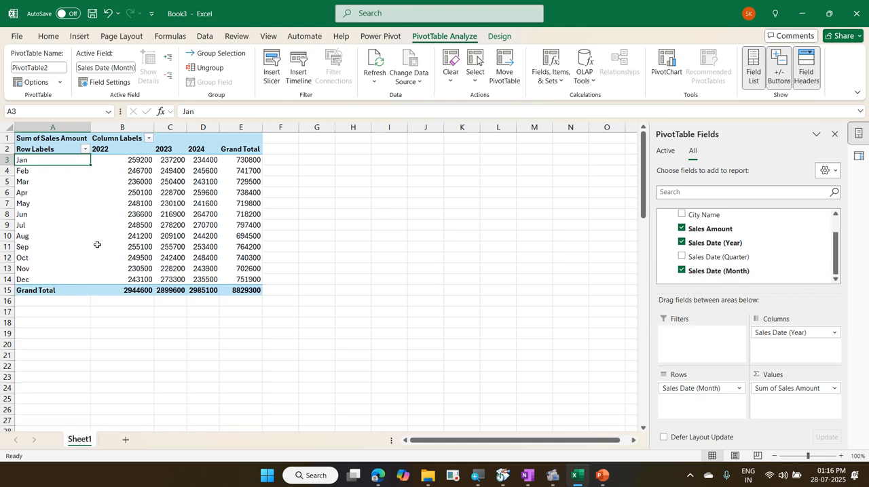
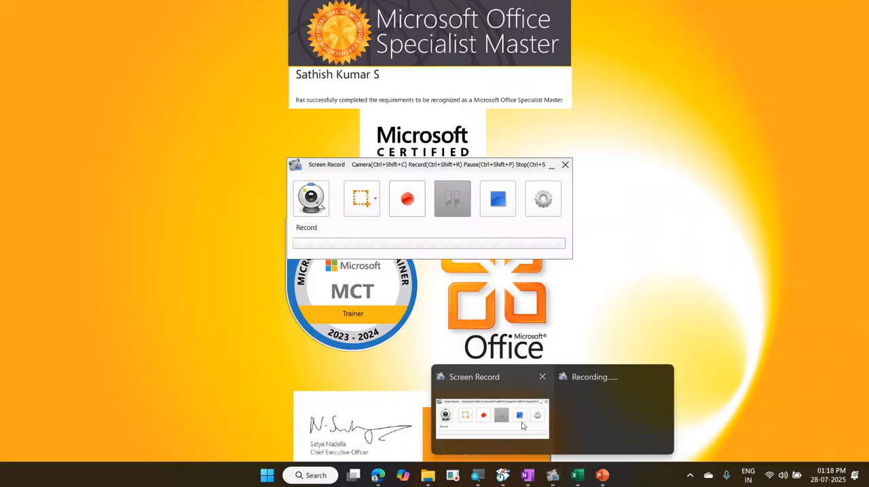
click(522, 407)
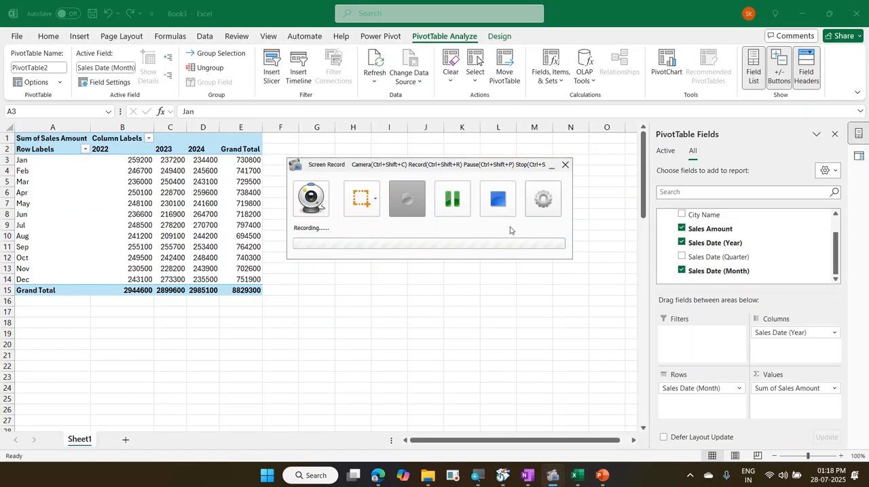